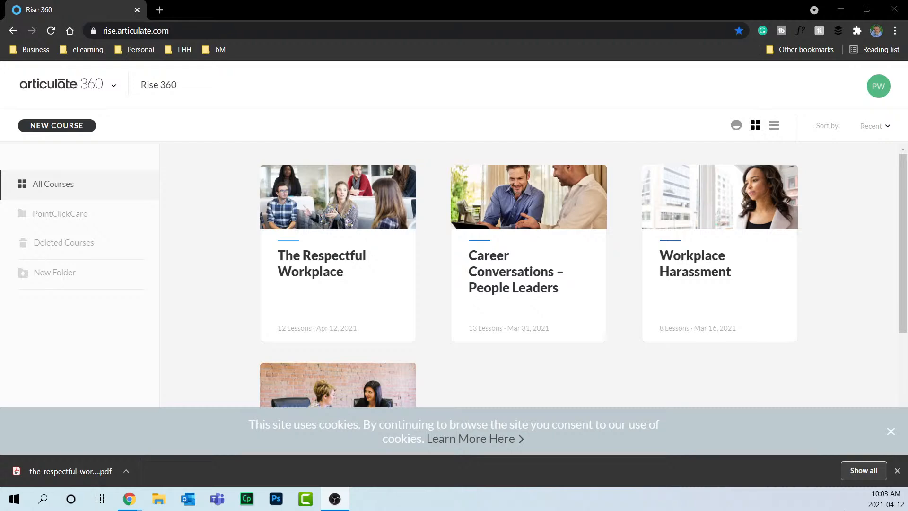
# Close the download notice and Word's Navigation pane, then scroll down through the storyboard table.
pyautogui.click(896, 471)
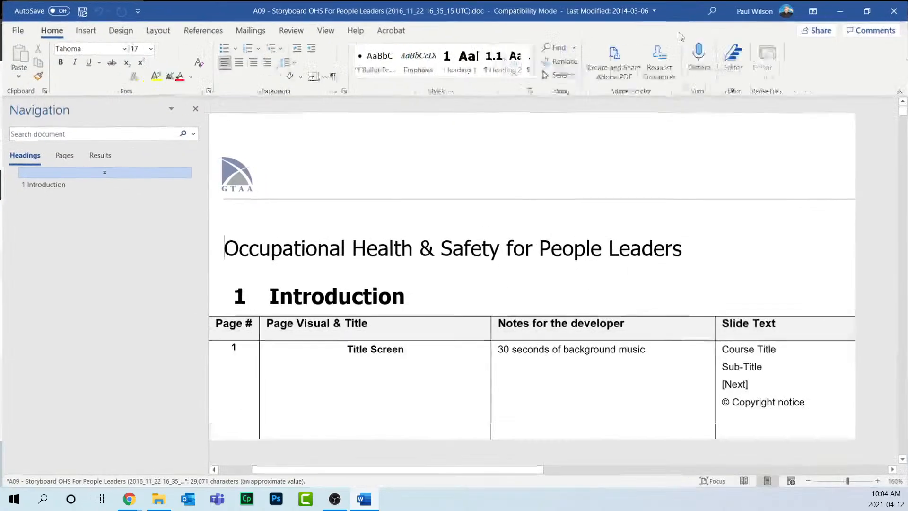
pyautogui.click(194, 107)
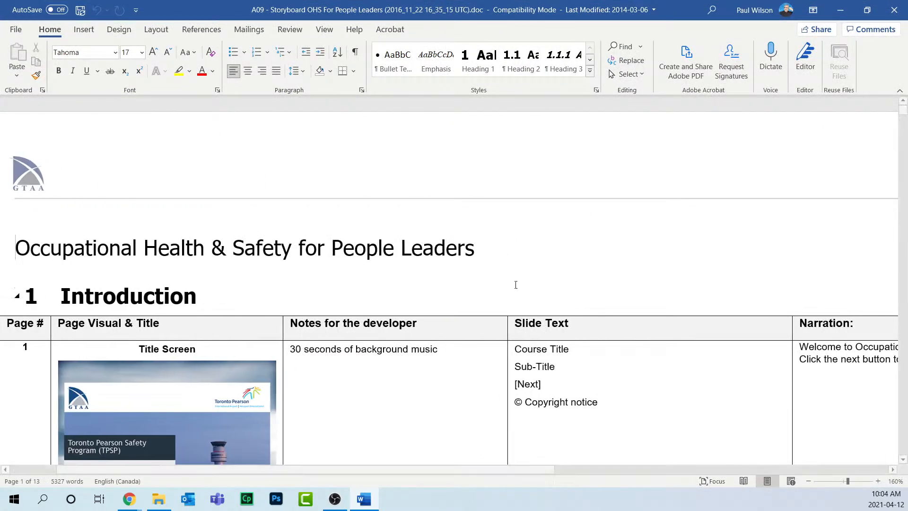
pyautogui.scroll(-3, 634, 276)
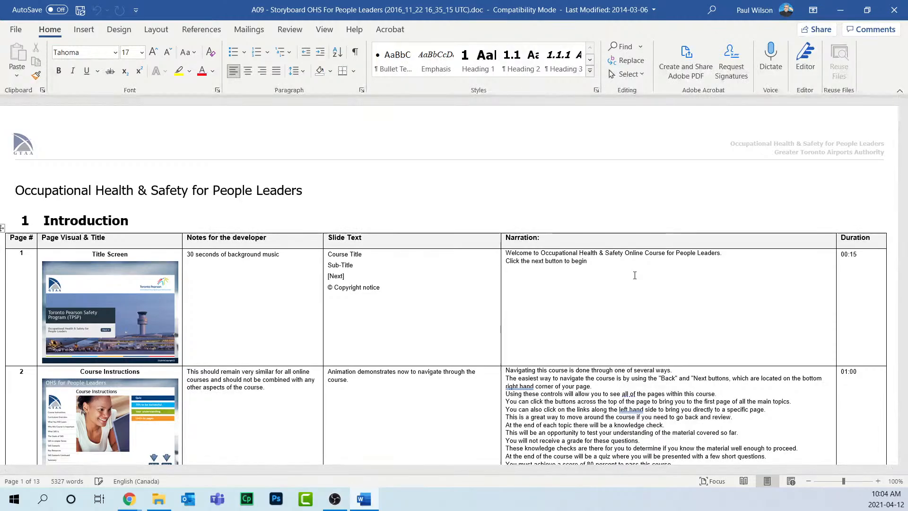
pyautogui.scroll(-10, 635, 275)
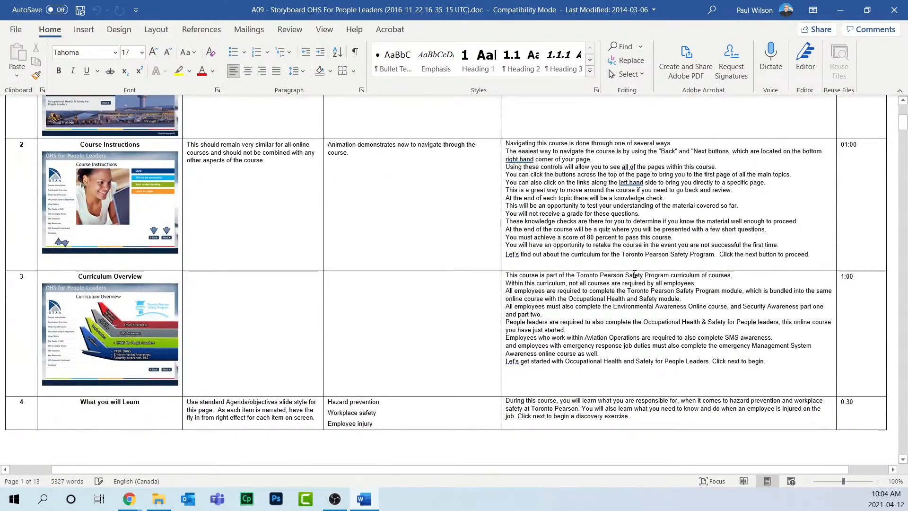
pyautogui.scroll(-14, 634, 275)
pyautogui.scroll(-20, 635, 278)
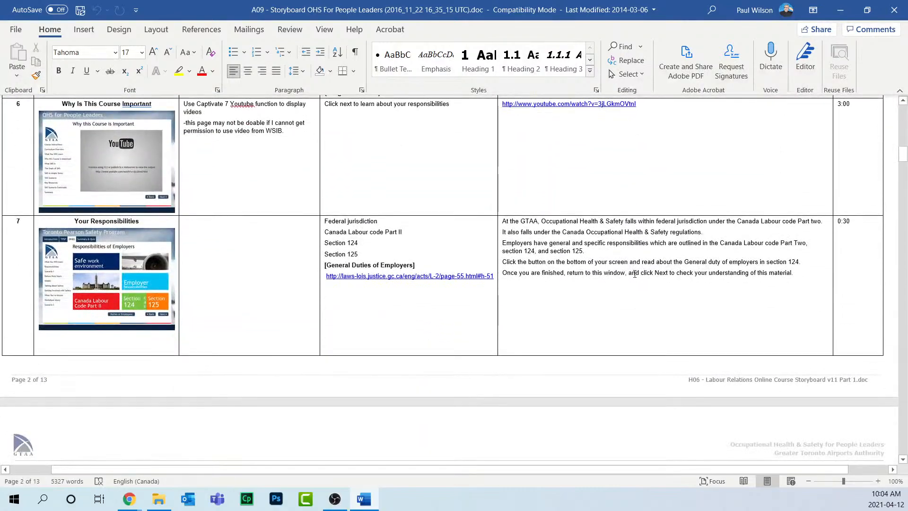
pyautogui.scroll(-10, 634, 274)
pyautogui.scroll(-20, 634, 274)
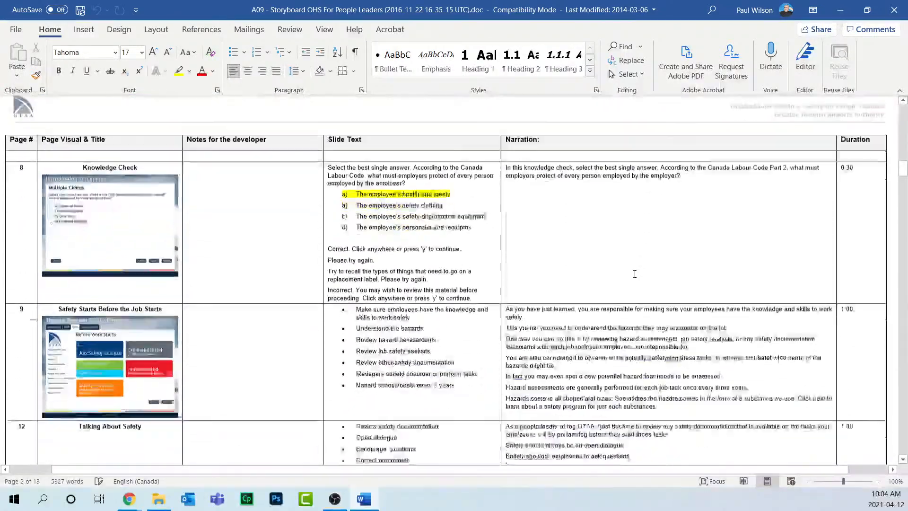
pyautogui.scroll(-4, 635, 274)
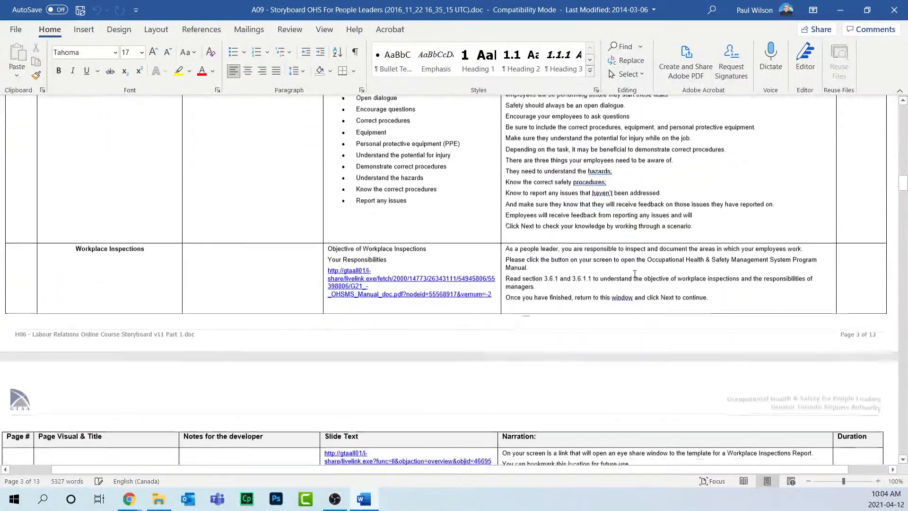
# Scroll back up the storyboard and drag the Word window aside to uncover the Rise 360 dashboard.
pyautogui.scroll(20, 617, 233)
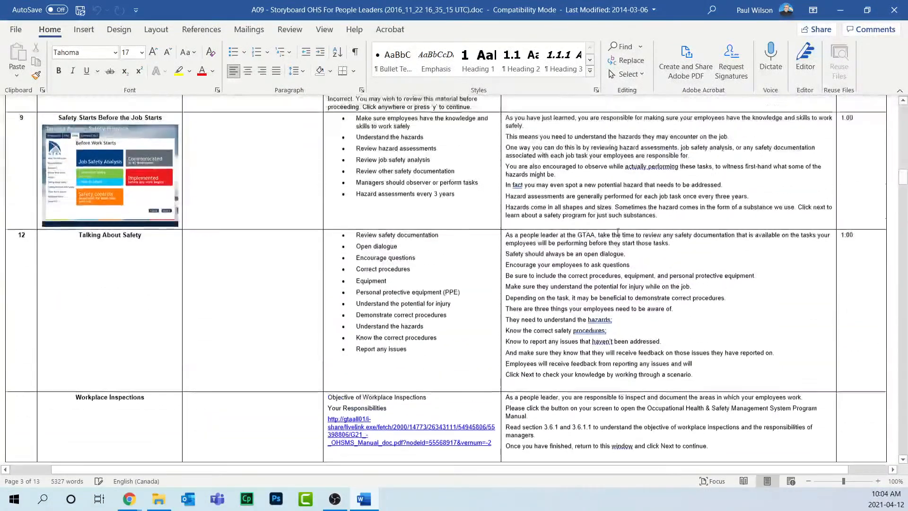
pyautogui.scroll(15, 617, 232)
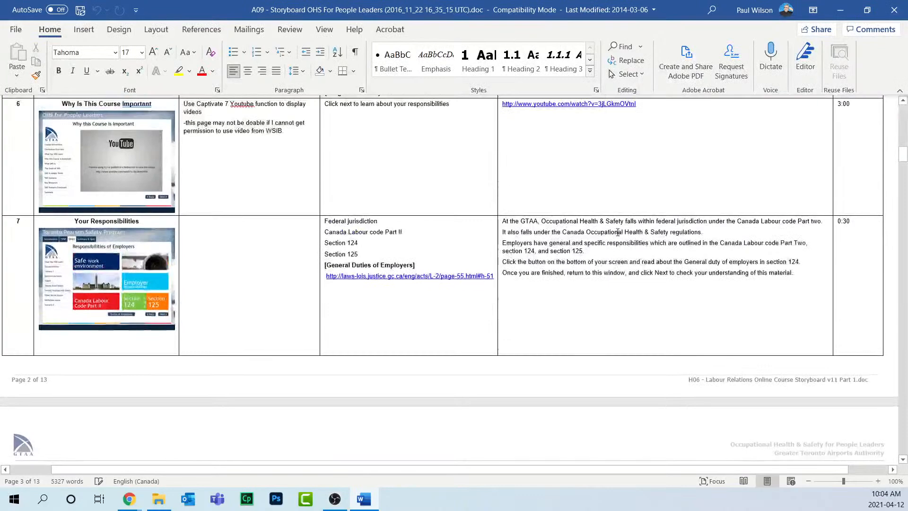
pyautogui.scroll(5, 617, 232)
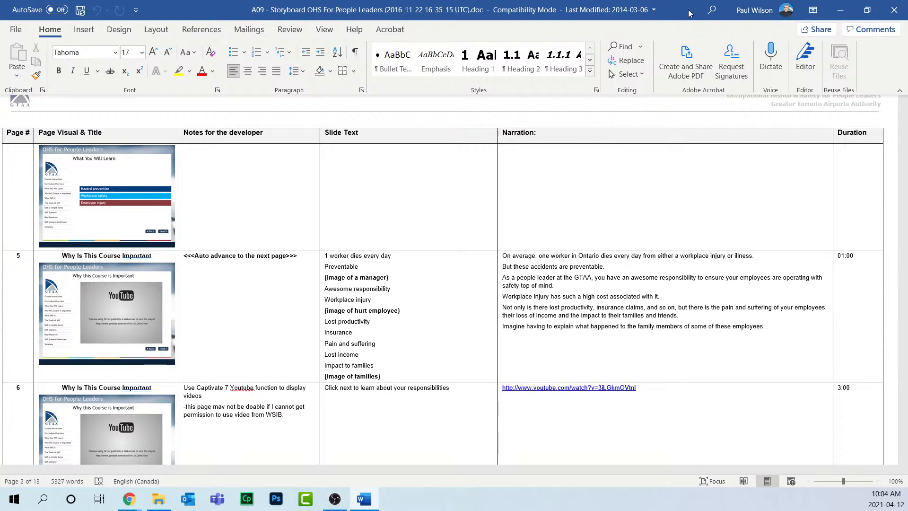
pyautogui.moveTo(698, 12); pyautogui.dragTo(0, 258)
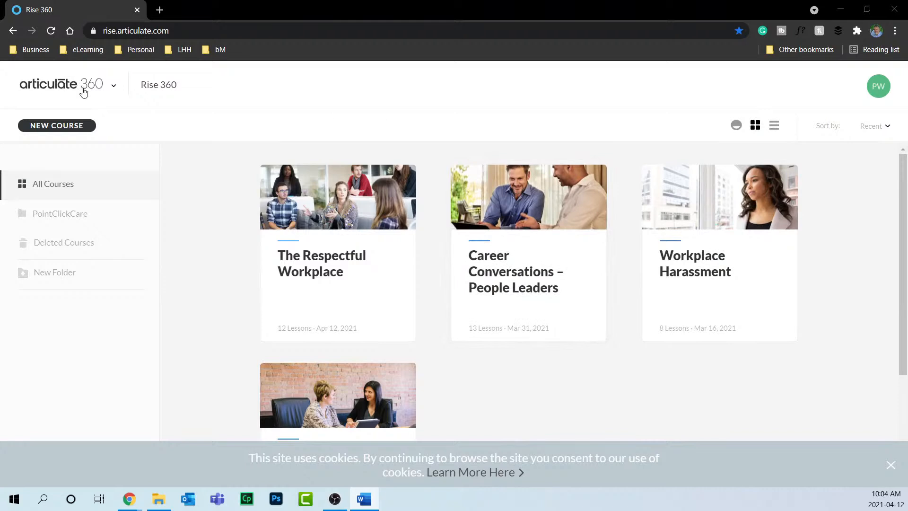
# Create a new course using the Blank course option.
pyautogui.click(65, 125)
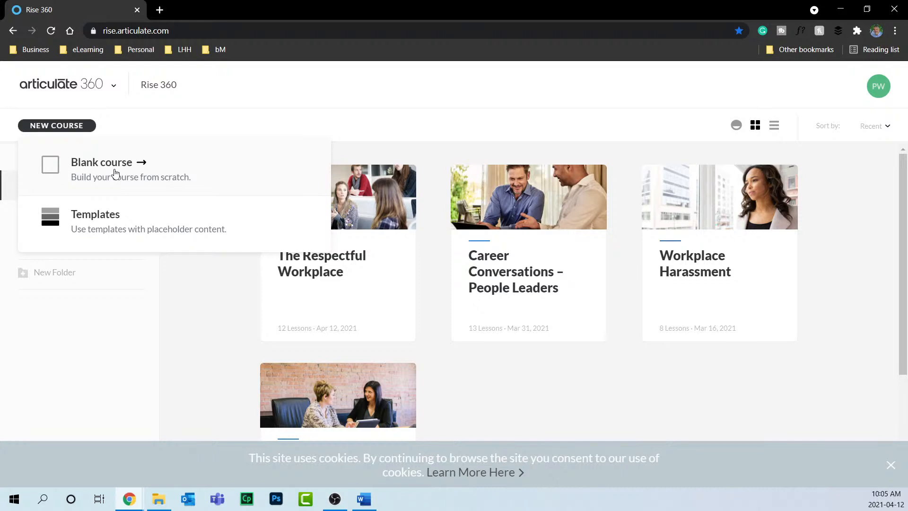
pyautogui.click(99, 175)
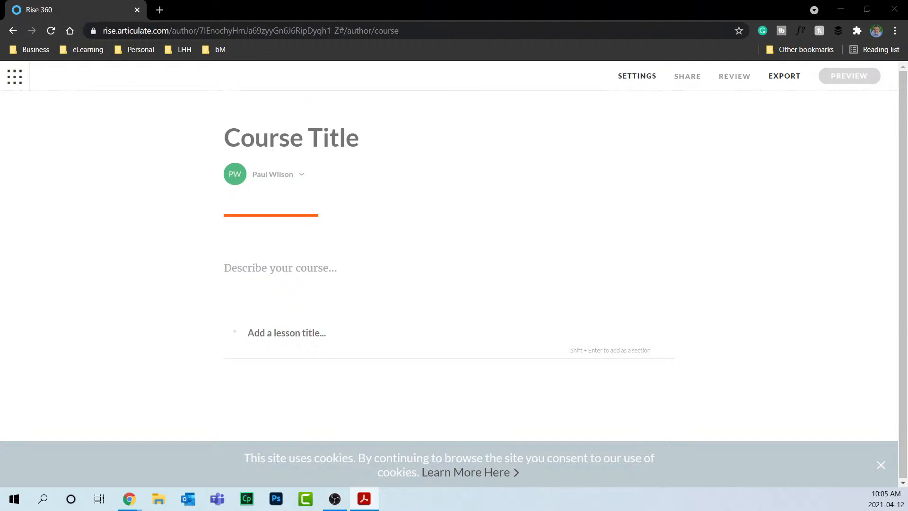
# Title the course 'The Respectful Workplace' and set the author display to Hide Author.
pyautogui.click(278, 144)
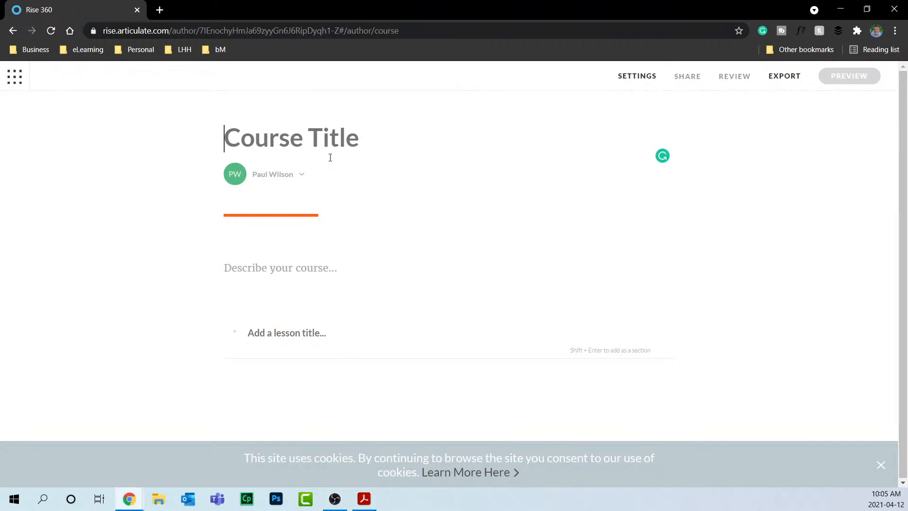
pyautogui.write('The Respectful Workplace')
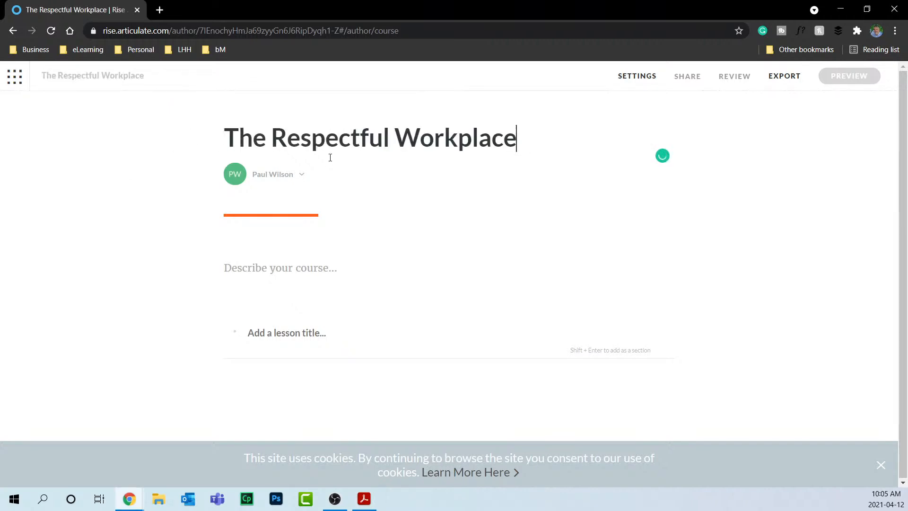
pyautogui.click(301, 176)
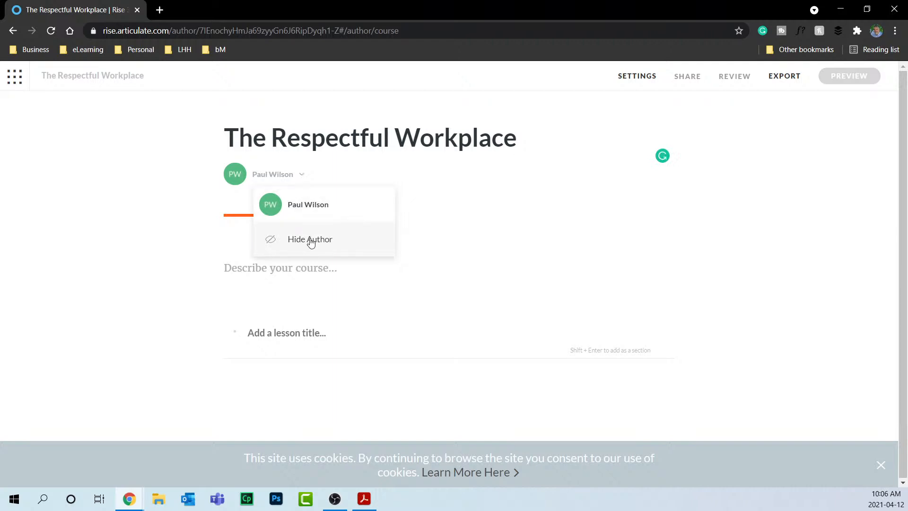
pyautogui.click(323, 176)
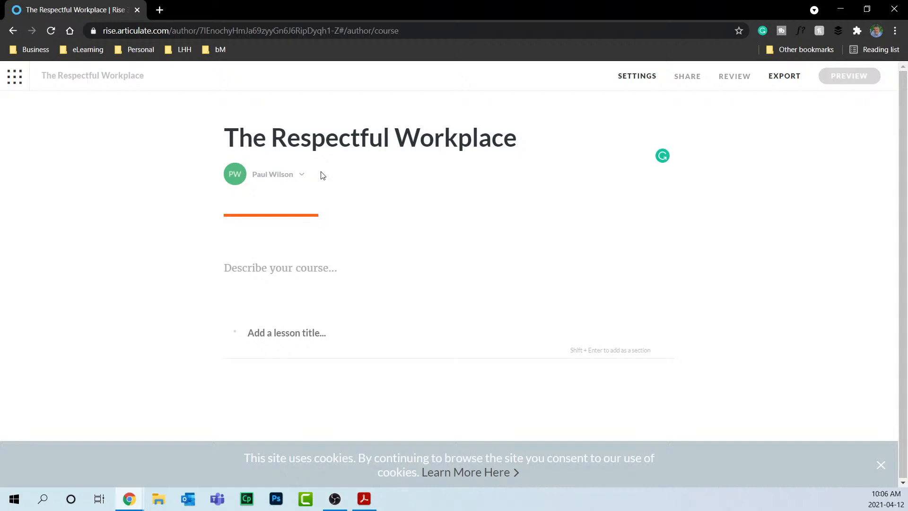
pyautogui.click(284, 177)
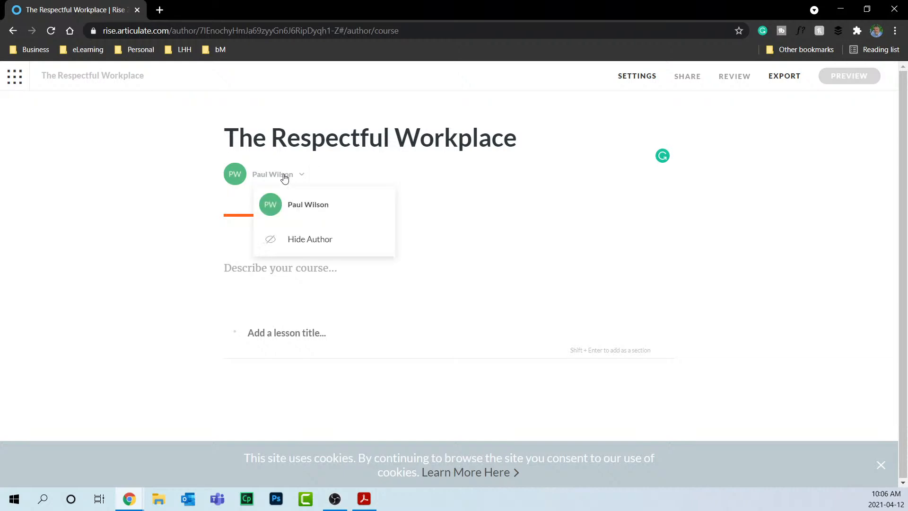
pyautogui.click(303, 237)
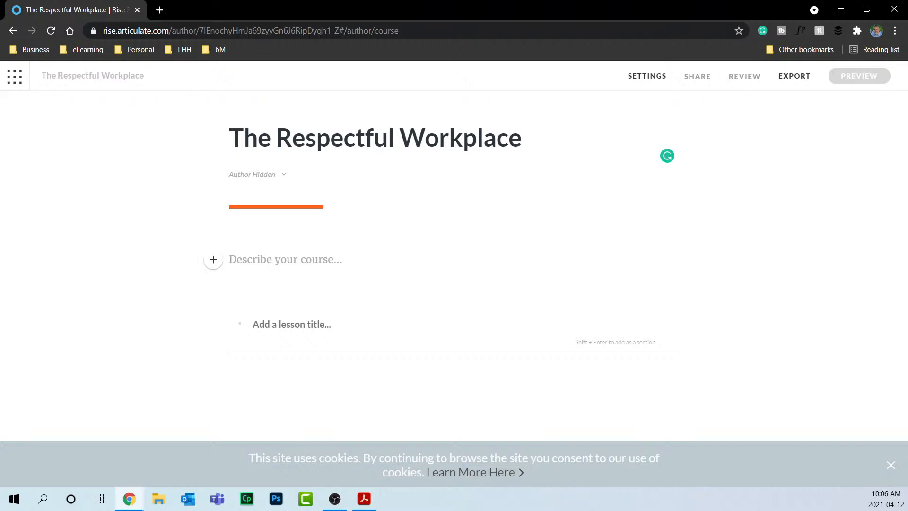
pyautogui.hotkey('alt', 'Tab')
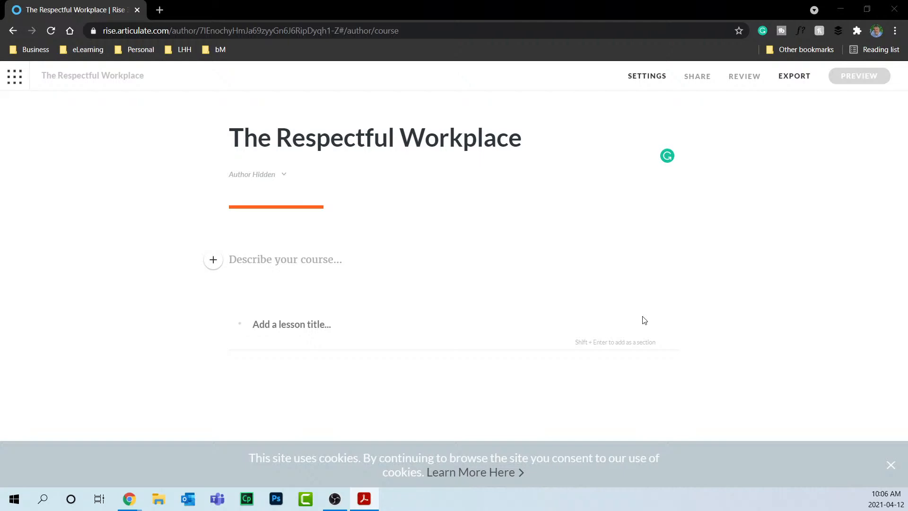
# Paste the welcome course description and correct 'isacceptable' to 'is acceptable'.
pyautogui.click(319, 259)
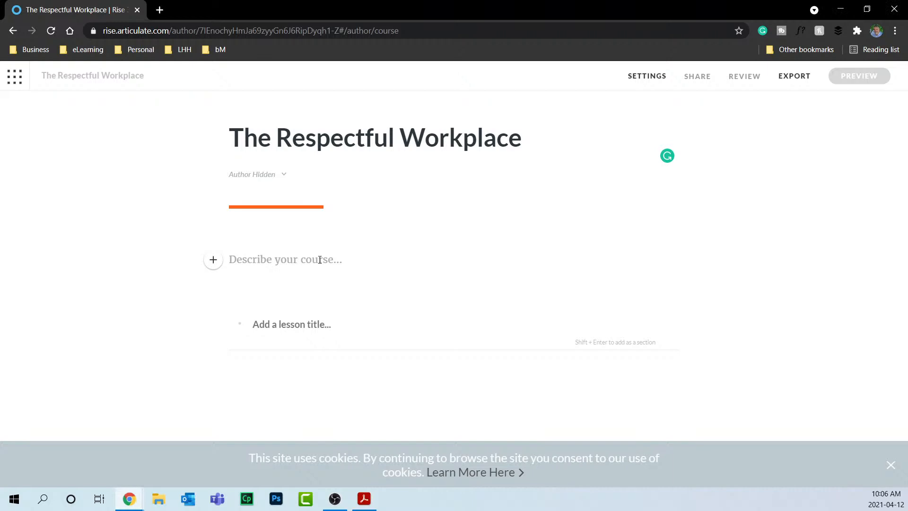
pyautogui.write('Welcome to the respectful workplace. This course is designed to help you be aware of what isacceptable behaviour in the workplace.')
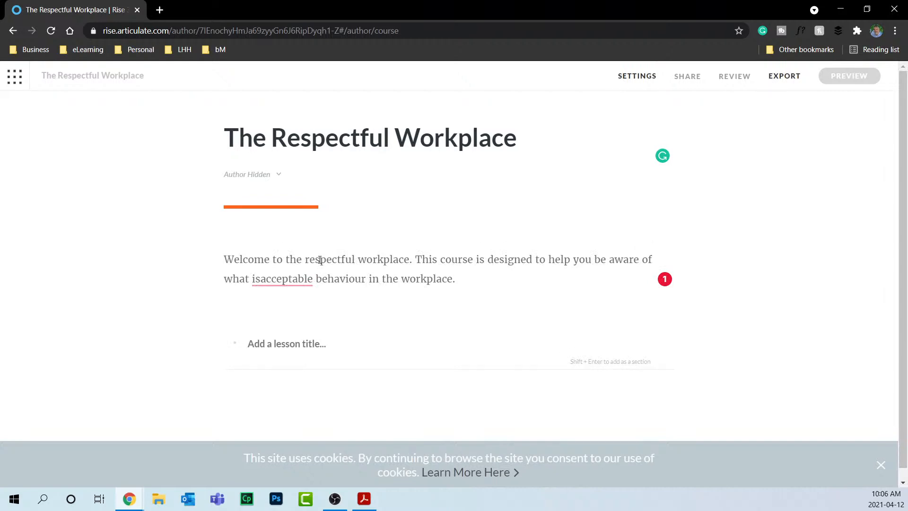
pyautogui.moveTo(272, 280)
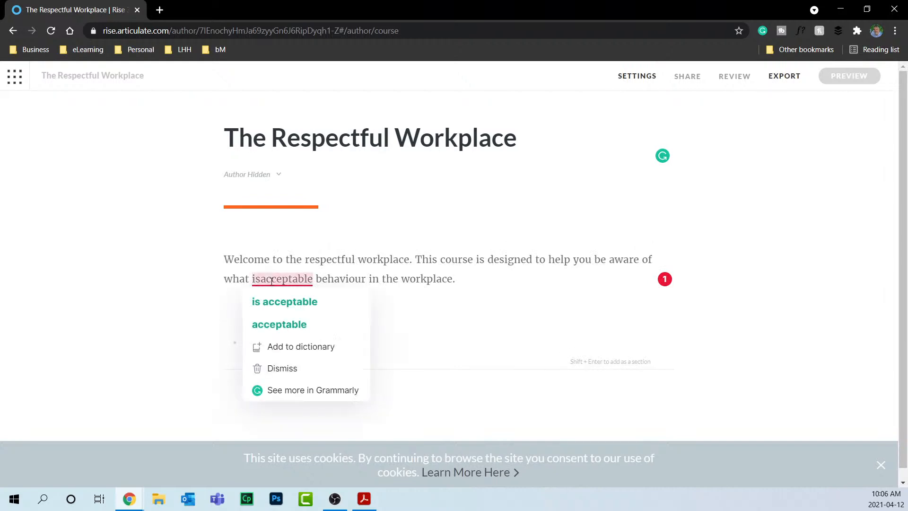
pyautogui.click(277, 300)
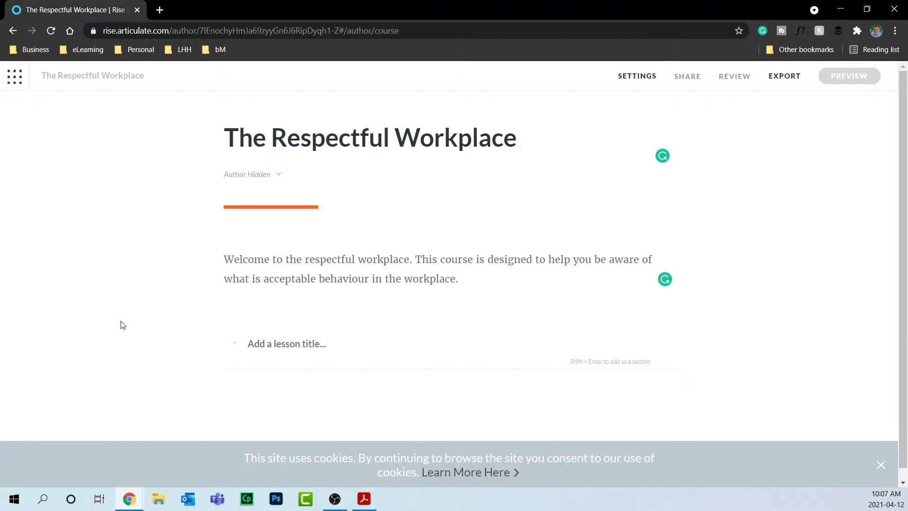
pyautogui.hotkey('alt', 'Tab')
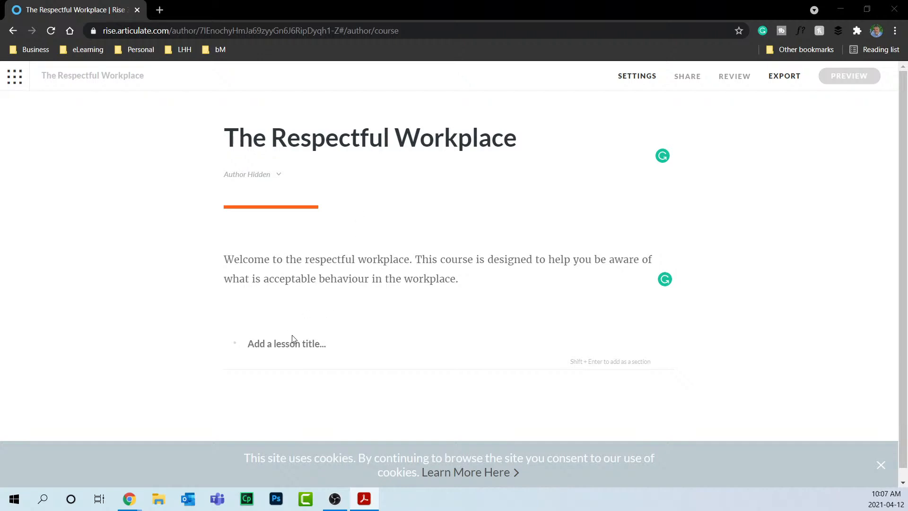
# Add Introduction and 'Harassment and the Prohibited Grounds of Discrimination' as section headings.
pyautogui.click(251, 344)
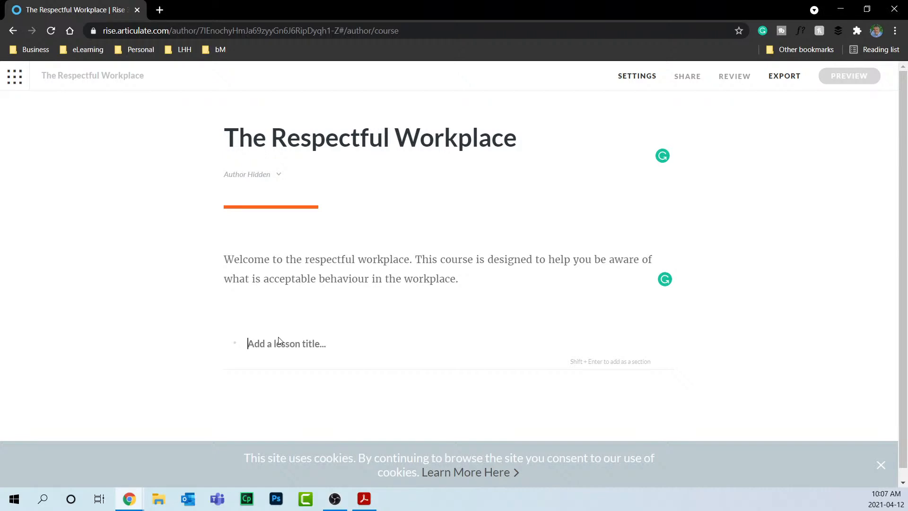
pyautogui.write('Course')
pyautogui.press('BackSpace')
pyautogui.press('BackSpace')
pyautogui.press('BackSpace')
pyautogui.press('BackSpace')
pyautogui.press('BackSpace')
pyautogui.press('BackSpace')
pyautogui.write('Introduction')
pyautogui.hotkey('shift', 'Return')
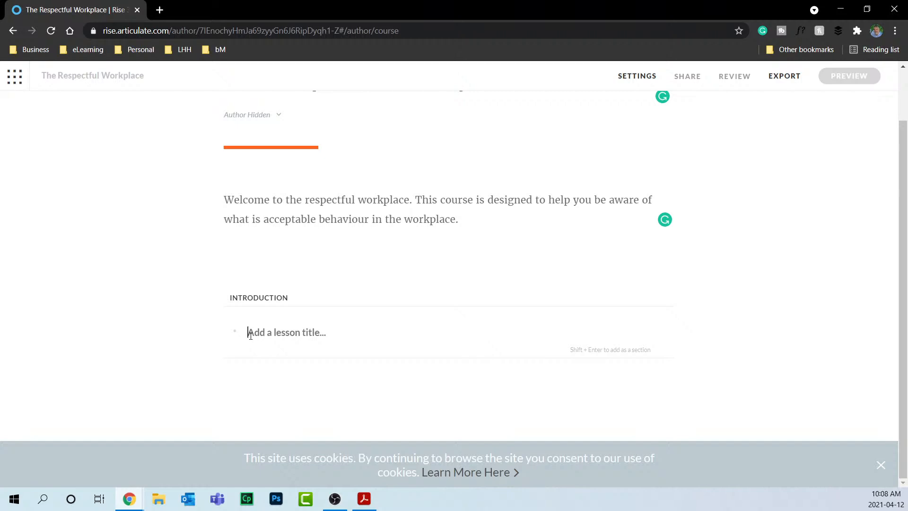
pyautogui.write('Ha')
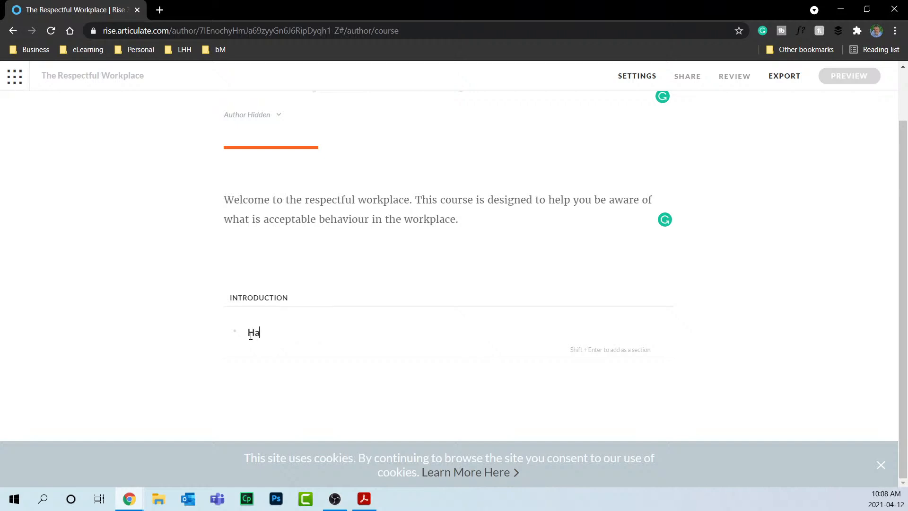
pyautogui.write('rassment and the Pro')
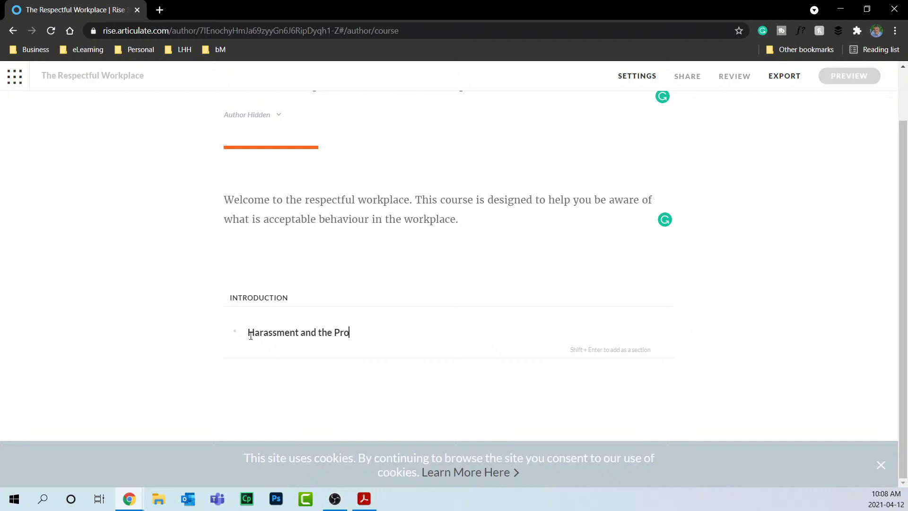
pyautogui.write('hibited Grounds of Discrimination')
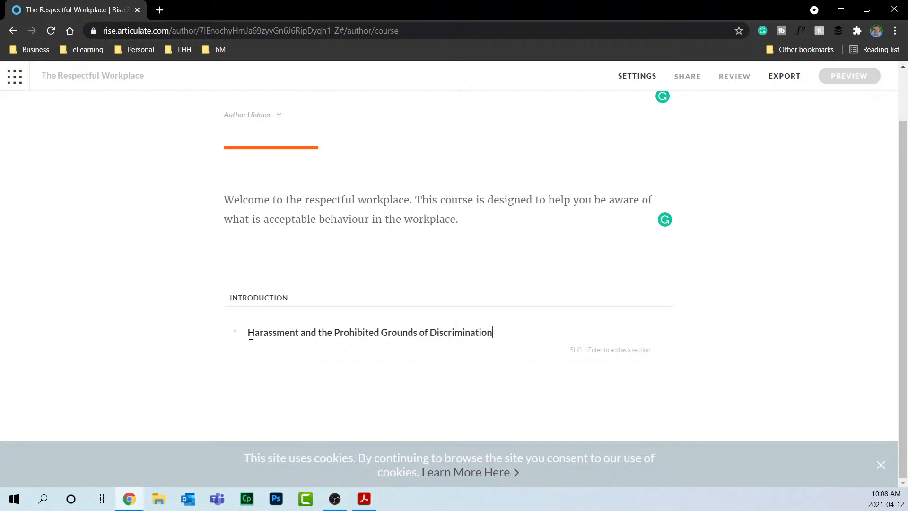
pyautogui.hotkey('shift', 'Return')
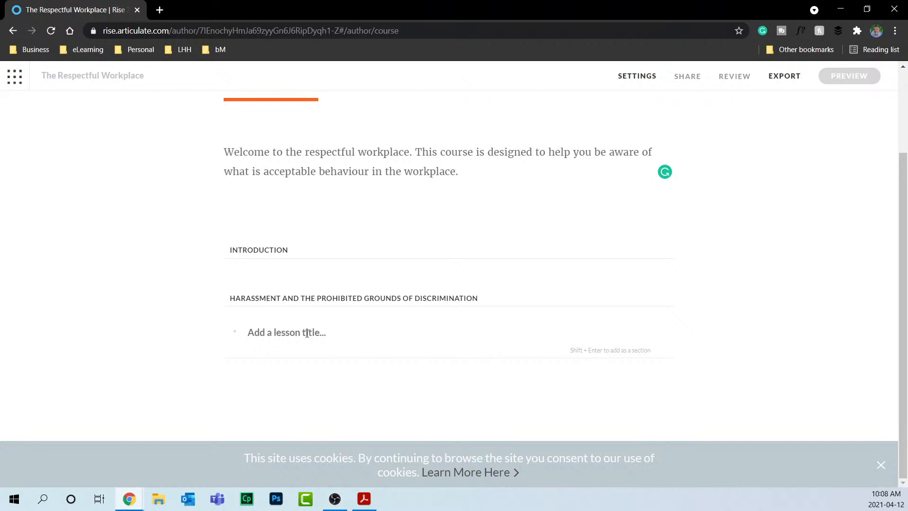
# Add Taking Action, Reporting Discrimination / Harassment and Investigations headings, fixing the Investigations spelling.
pyautogui.write('Taking Action')
pyautogui.hotkey('shift', 'Return')
pyautogui.scroll(-1, 307, 338)
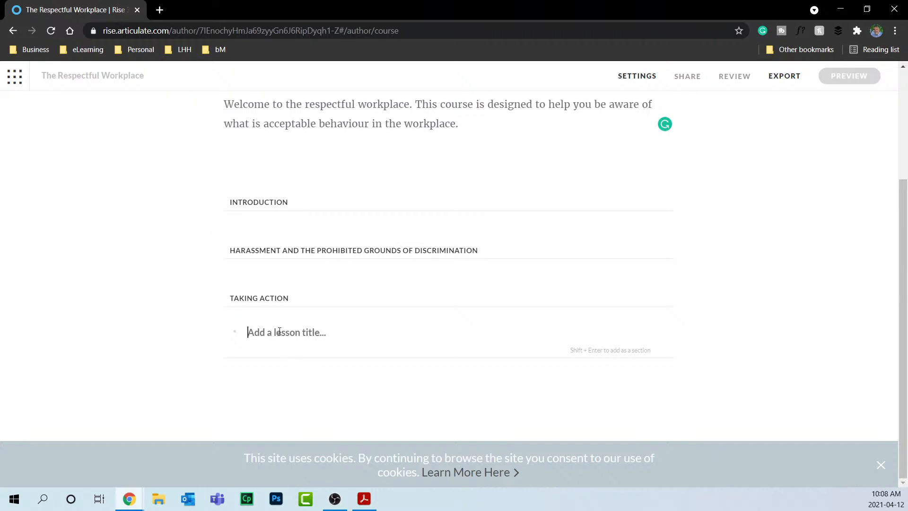
pyautogui.write('Reporting Discrimination /')
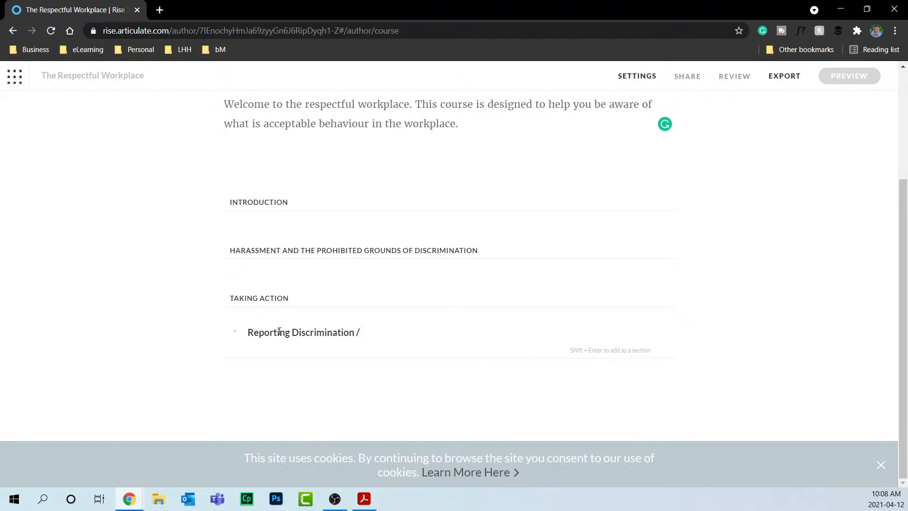
pyautogui.write(' Harassment')
pyautogui.hotkey('shift', 'Return')
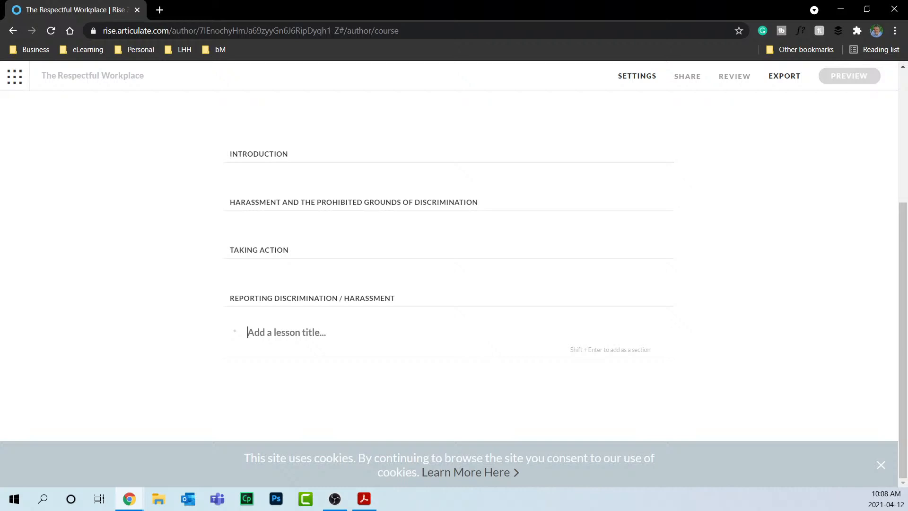
pyautogui.write('In')
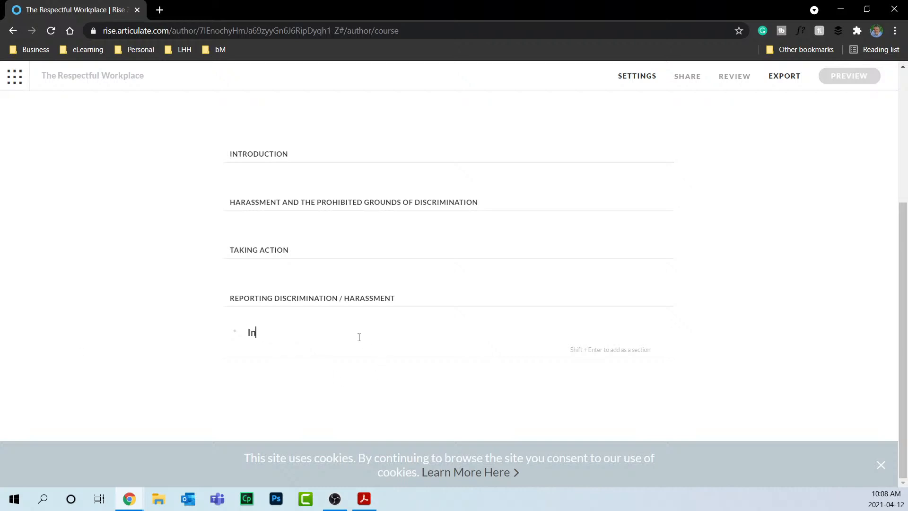
pyautogui.write('vestications')
pyautogui.rightClick(294, 335)
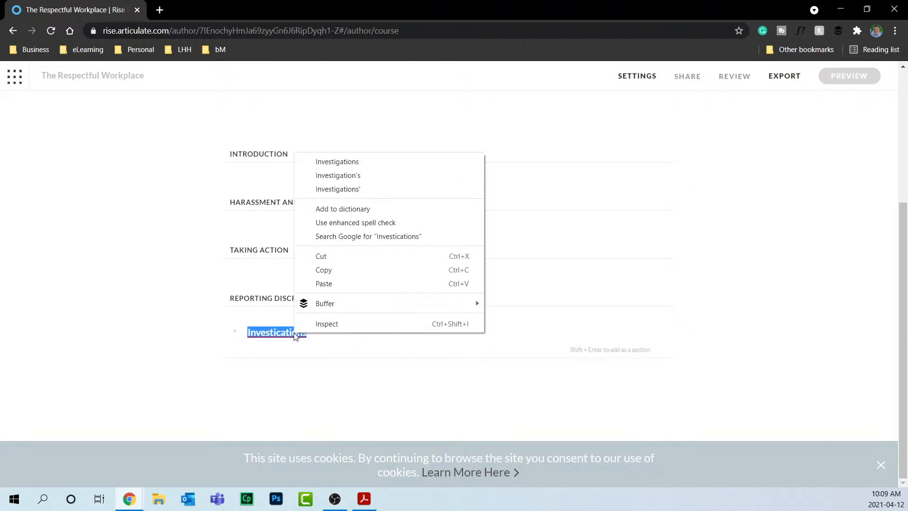
pyautogui.click(372, 166)
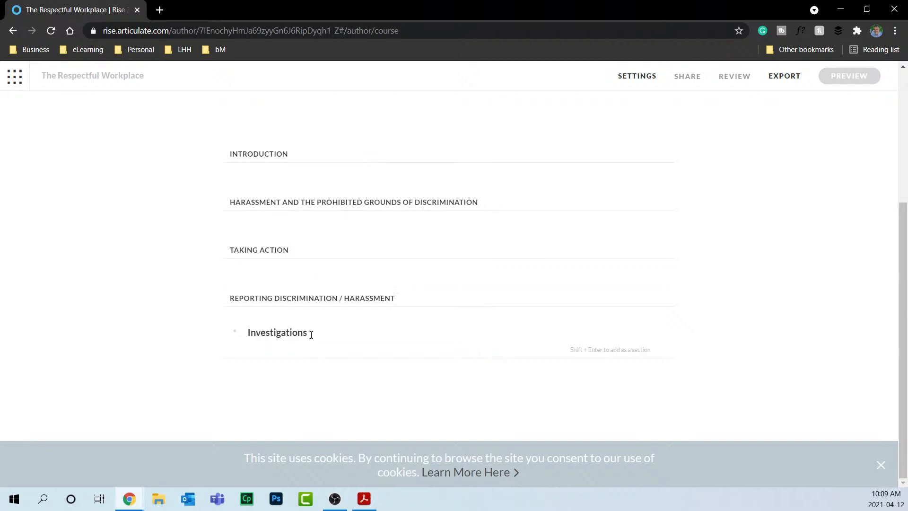
pyautogui.hotkey('shift', 'Return')
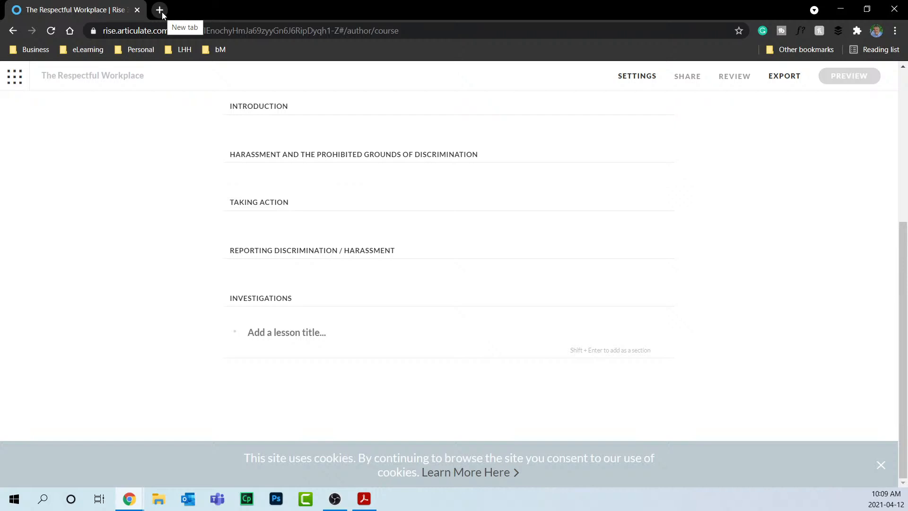
# Check the Grammarly account's annual subscription plan on grammarly.com, then go back to the Rise tab.
pyautogui.click(202, 31)
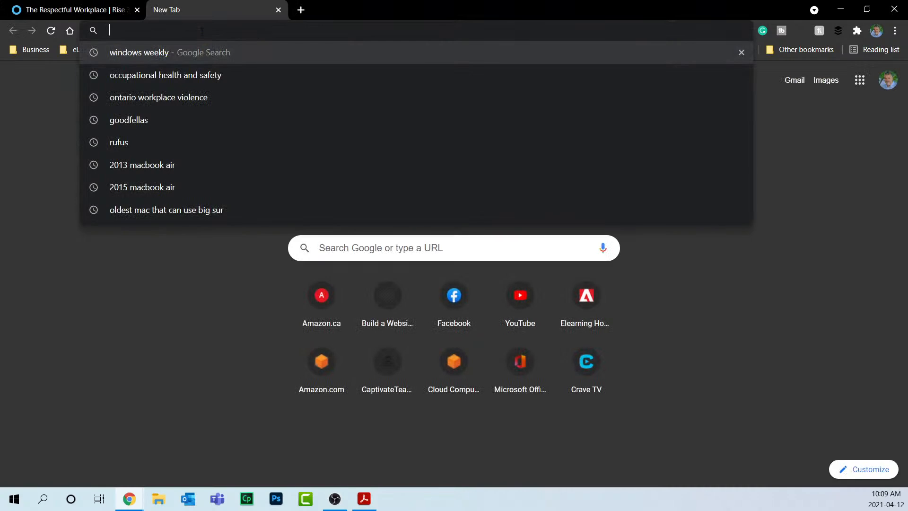
pyautogui.write('grammarly.com')
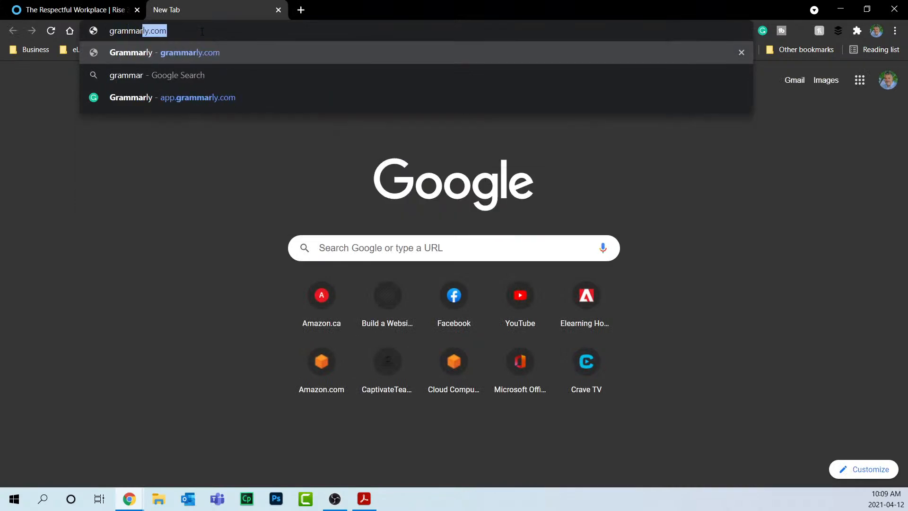
pyautogui.press('Return')
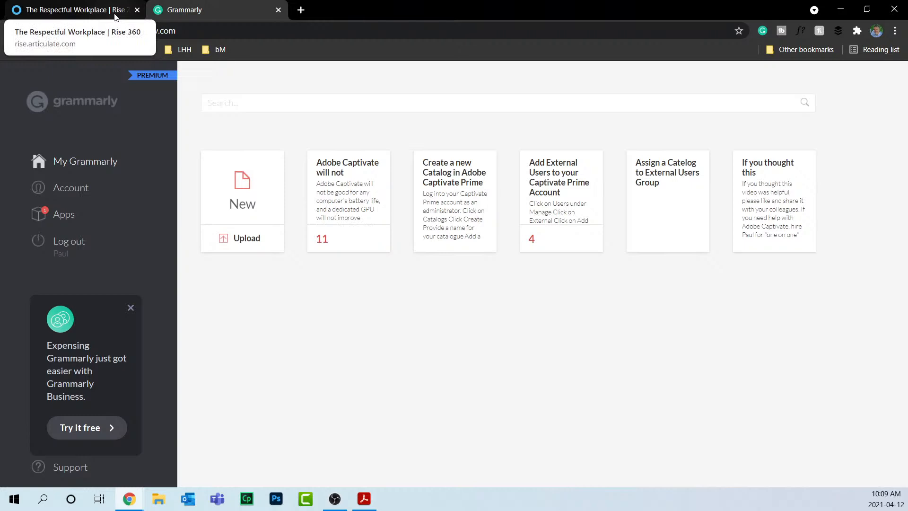
pyautogui.click(79, 190)
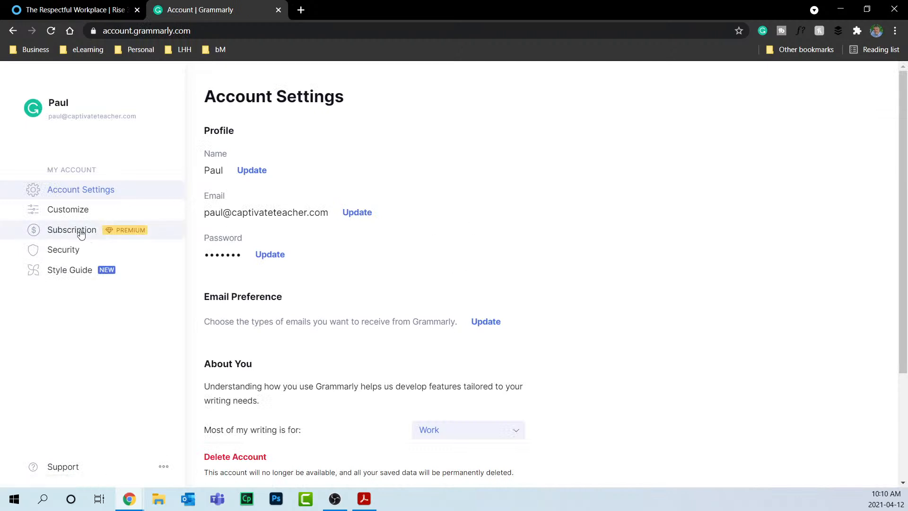
pyautogui.click(135, 235)
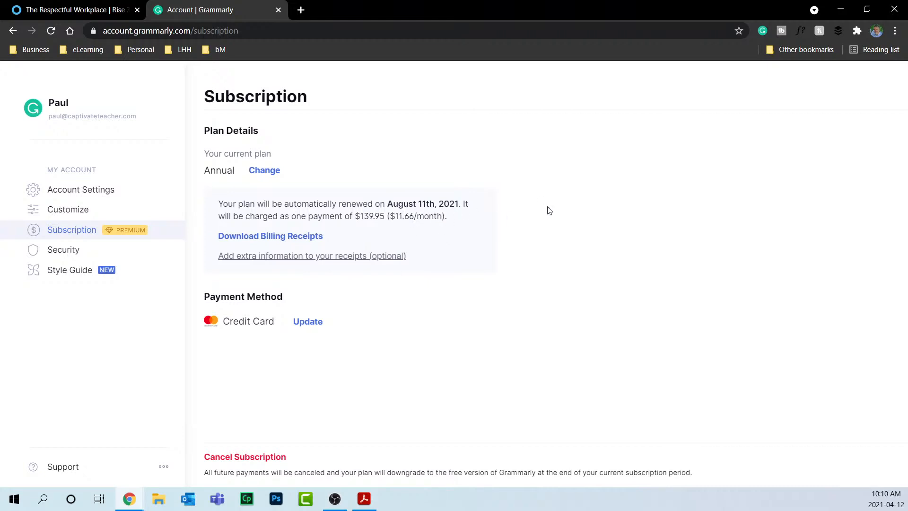
pyautogui.click(68, 7)
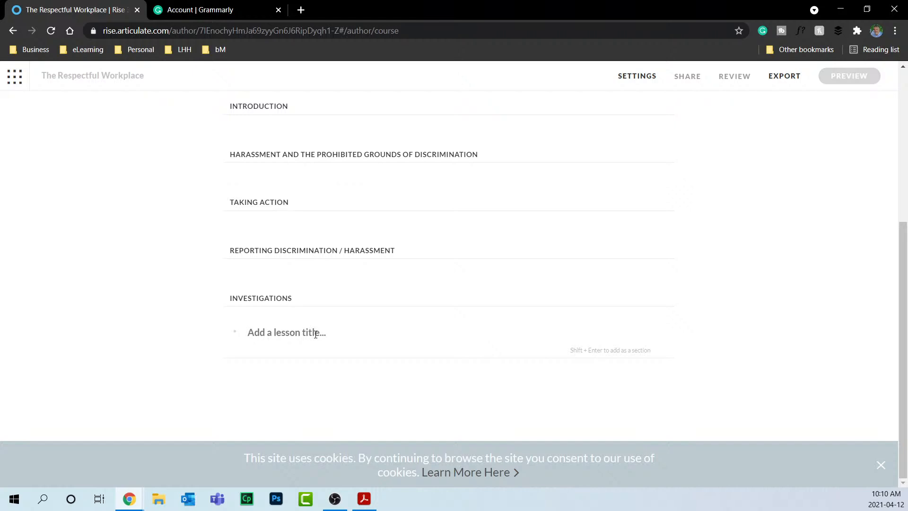
# Append 'Ideas for Respect in the Workplace' and 'Summary' as the final section headings.
pyautogui.write('Ideas for Respection')
pyautogui.press('BackSpace')
pyautogui.press('BackSpace')
pyautogui.press('BackSpace')
pyautogui.write('in the Workplace')
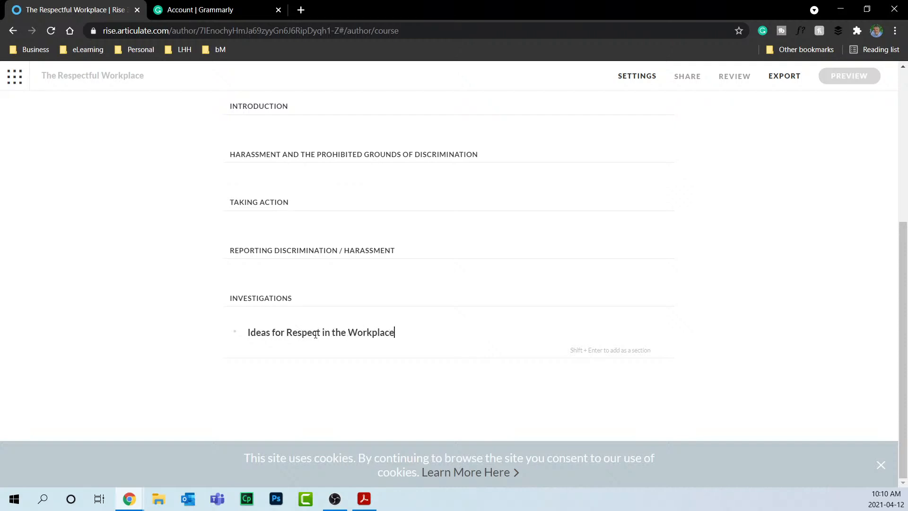
pyautogui.hotkey('shift', 'Return')
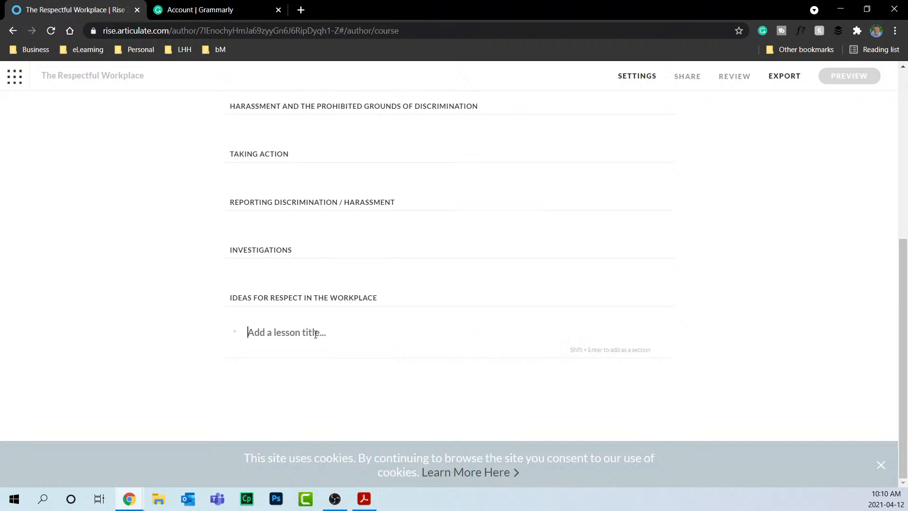
pyautogui.write('Summary')
pyautogui.hotkey('shift', 'Return')
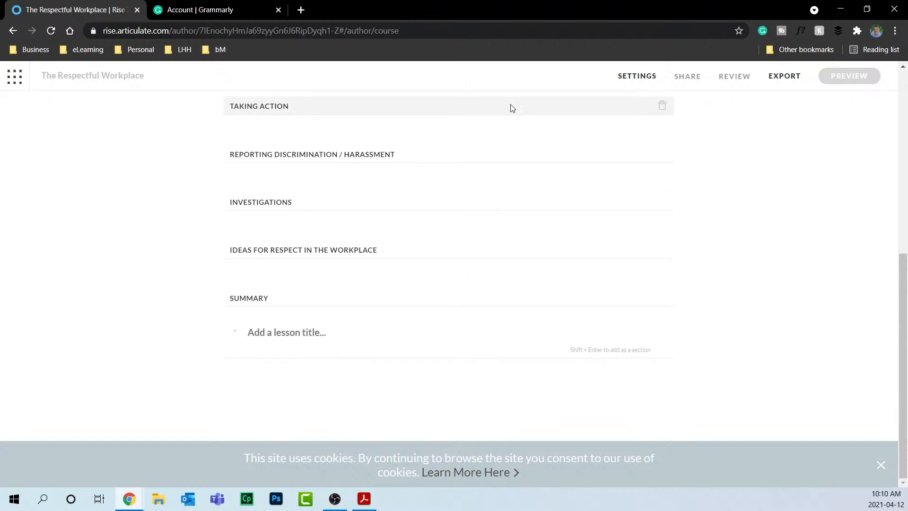
pyautogui.scroll(6, 487, 113)
pyautogui.scroll(-1, 485, 111)
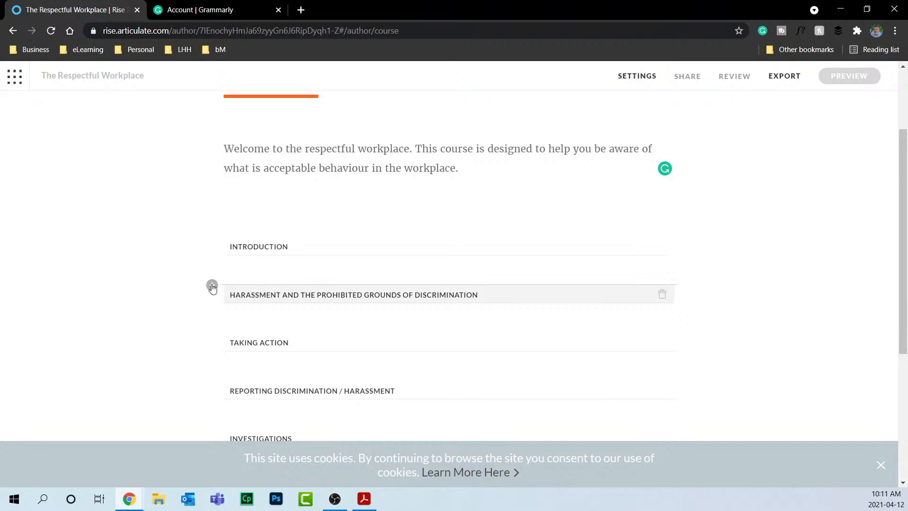
# Insert lessons Course Objectives, Why This Course is Important and What is Harassment under Introduction.
pyautogui.click(212, 286)
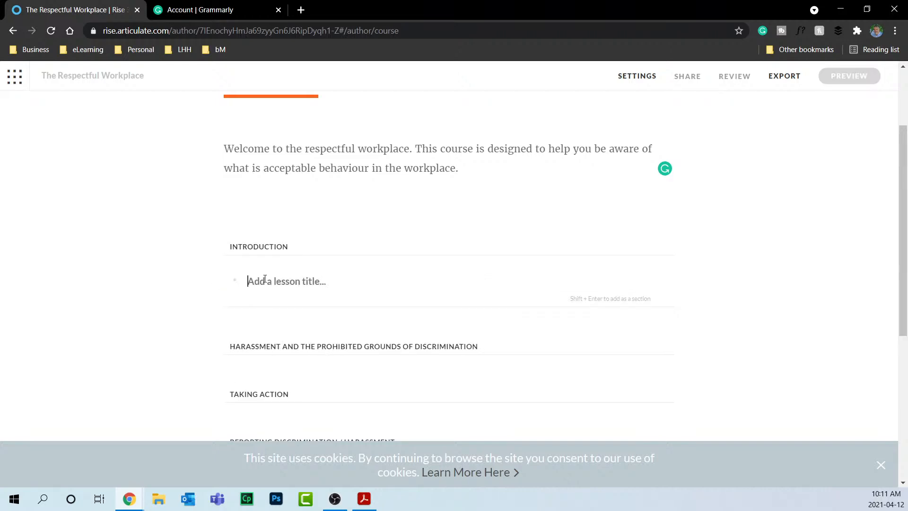
pyautogui.write('Course Objectives')
pyautogui.press('Return')
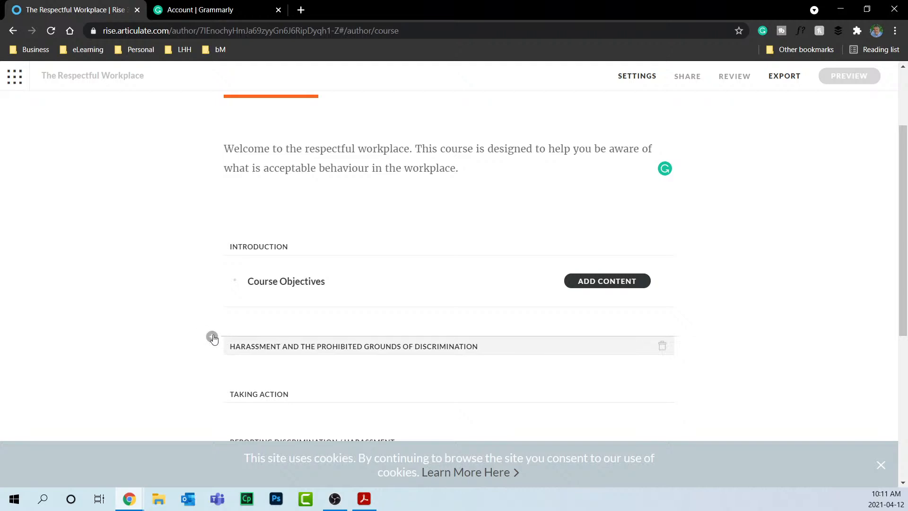
pyautogui.click(212, 336)
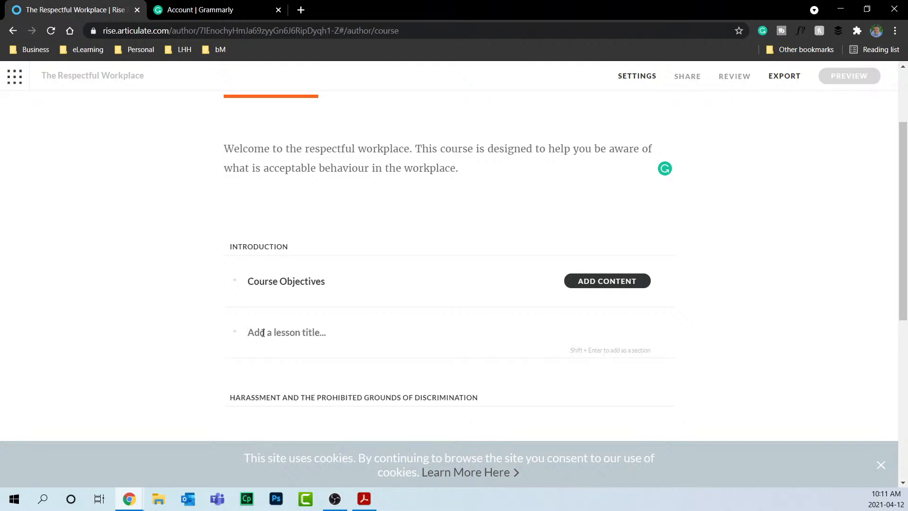
pyautogui.write('Why This Course is Important')
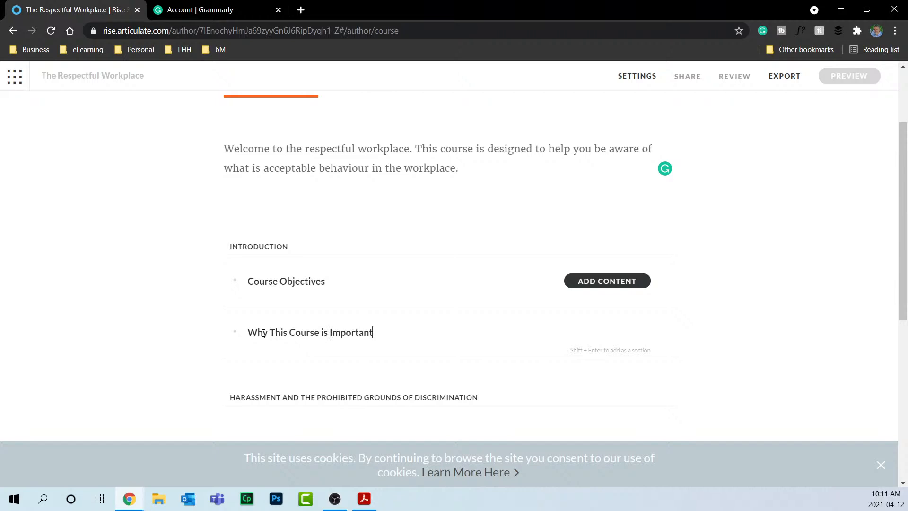
pyautogui.press('Return')
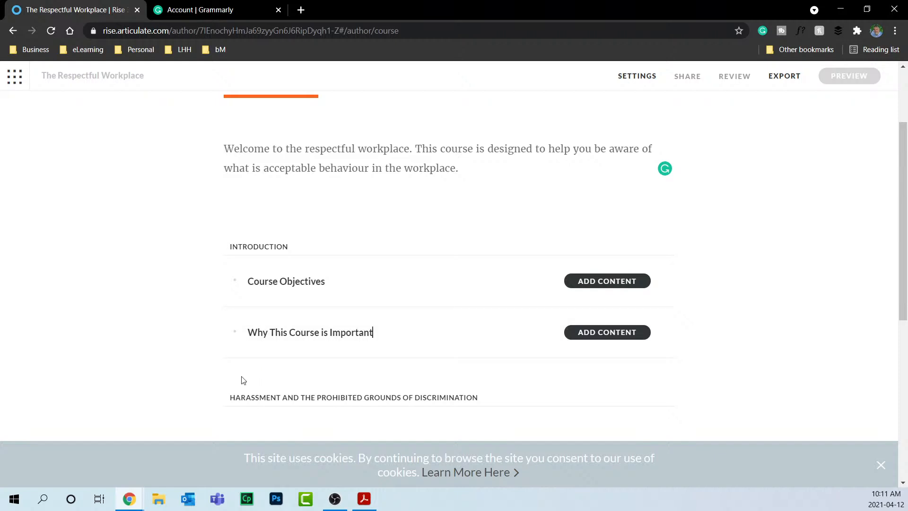
pyautogui.click(213, 387)
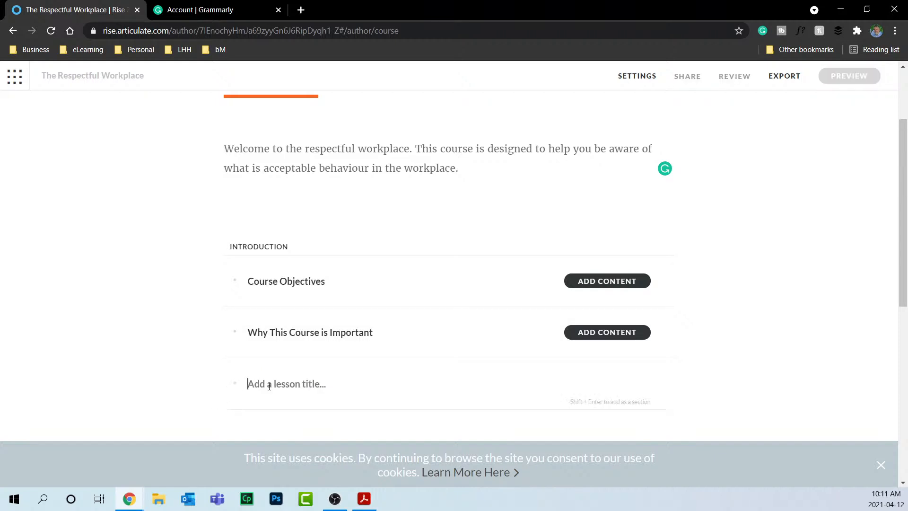
pyautogui.write('What ')
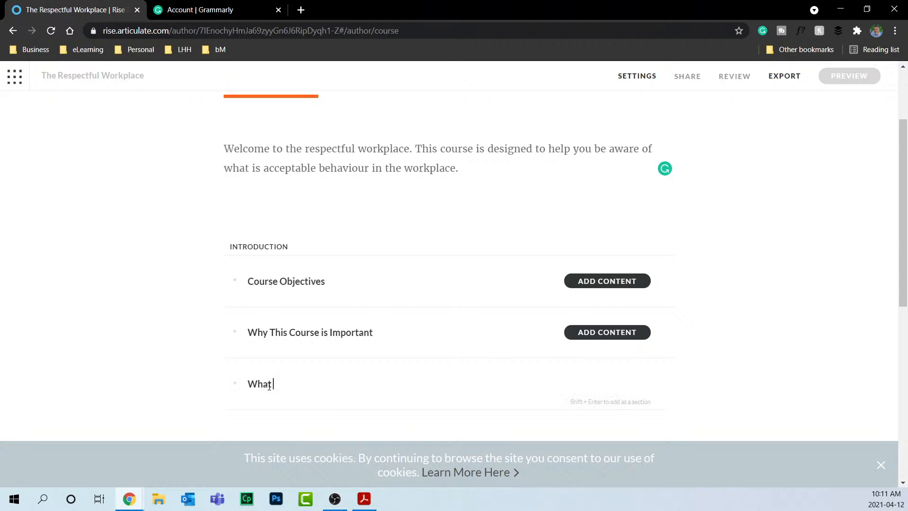
pyautogui.write('is Harassment')
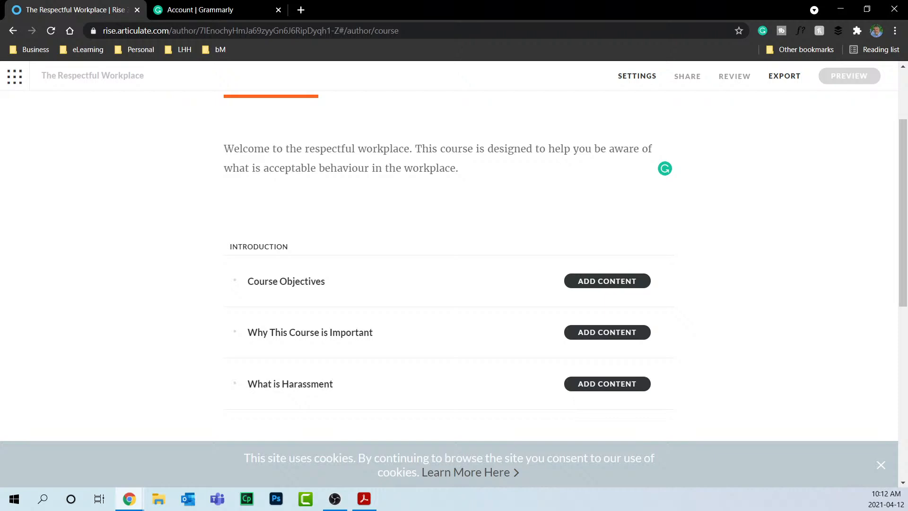
pyautogui.hotkey('alt', 'Tab')
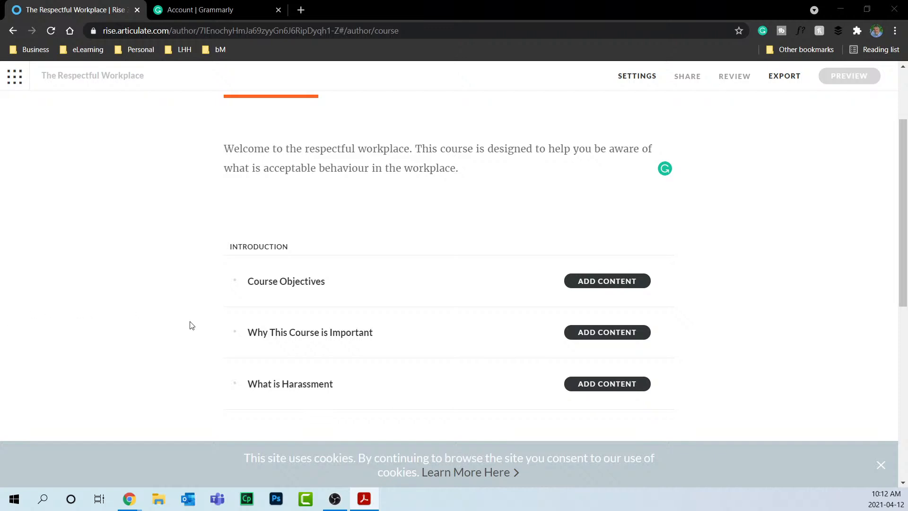
pyautogui.scroll(-5, 565, 365)
pyautogui.scroll(1, 457, 309)
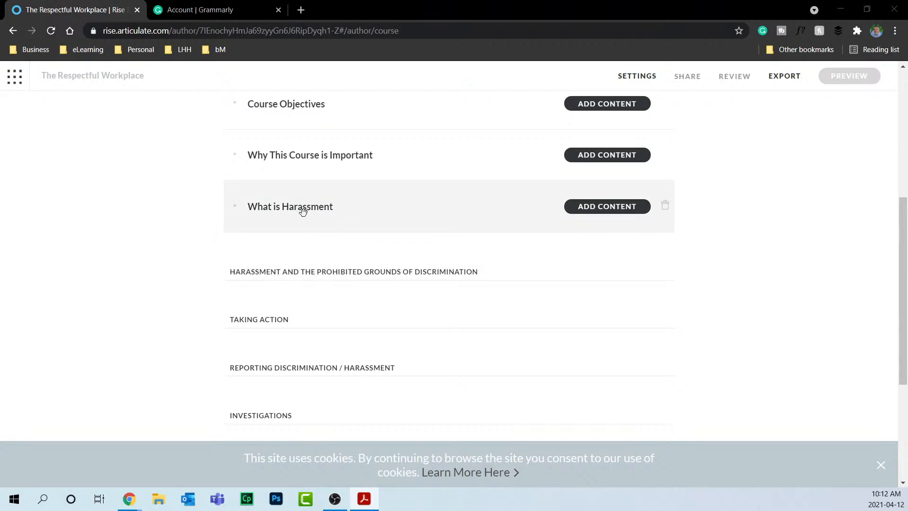
pyautogui.scroll(6, 407, 223)
pyautogui.scroll(-5, 409, 222)
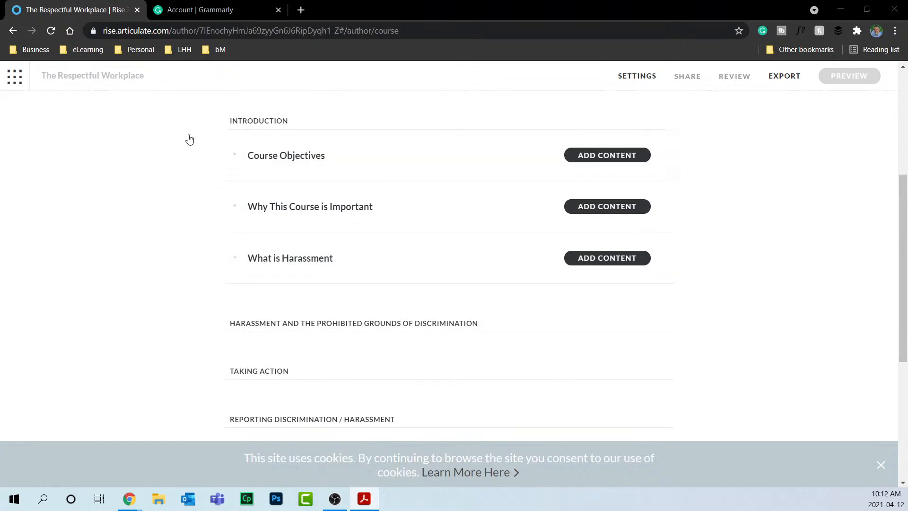
pyautogui.hotkey('alt', 'F4')
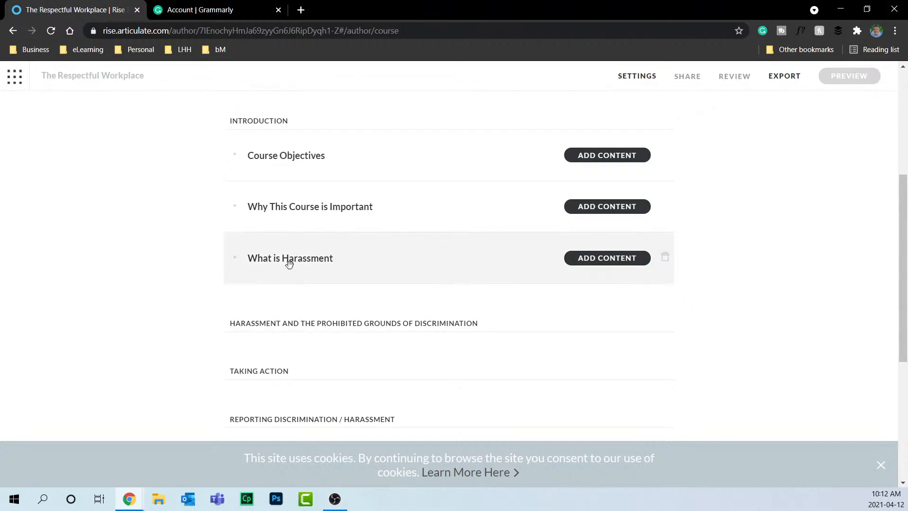
pyautogui.scroll(4, 772, 252)
pyautogui.scroll(1, 772, 252)
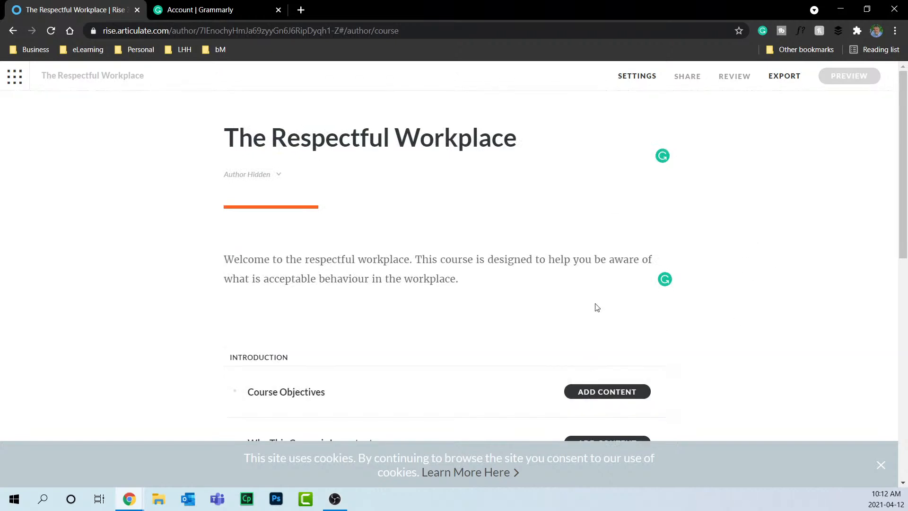
# Upload 'Captivate -logo-black-white background.png' from OneDrive's A05 - Social Media Images as the course logo.
pyautogui.click(630, 80)
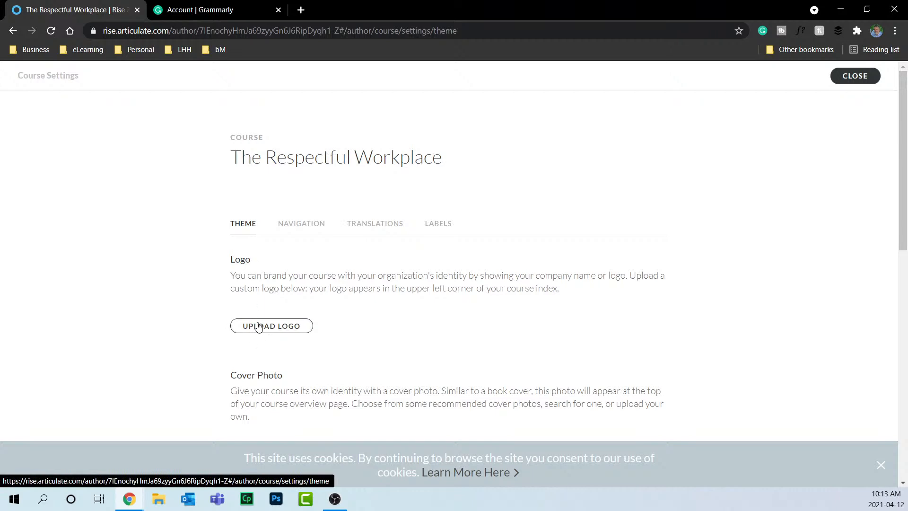
pyautogui.click(277, 328)
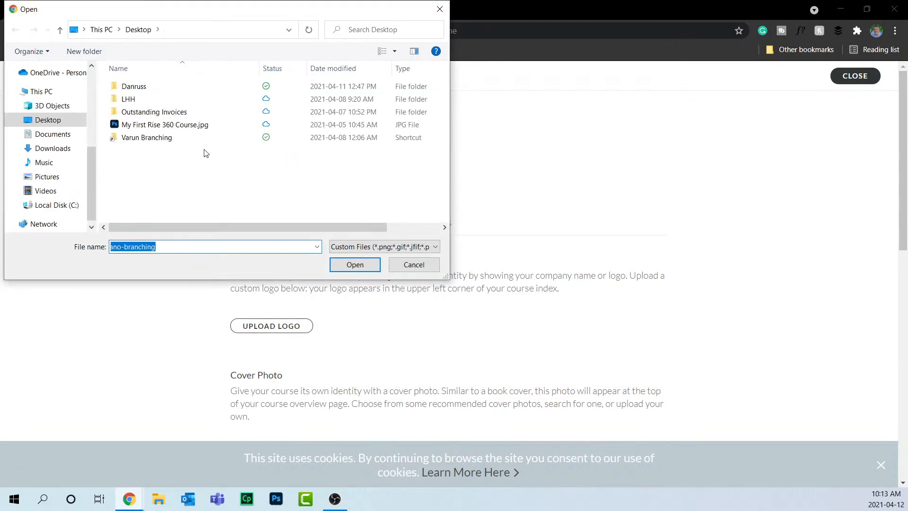
pyautogui.click(90, 122)
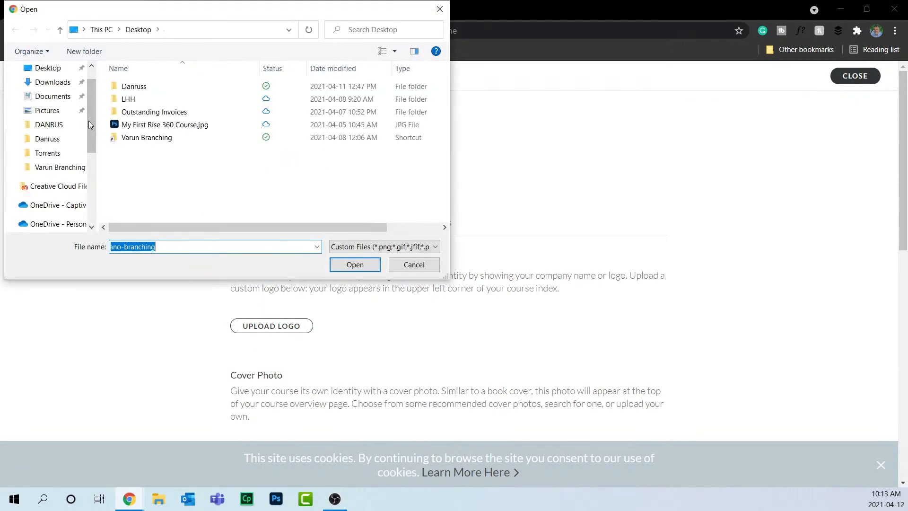
pyautogui.click(90, 76)
pyautogui.click(74, 230)
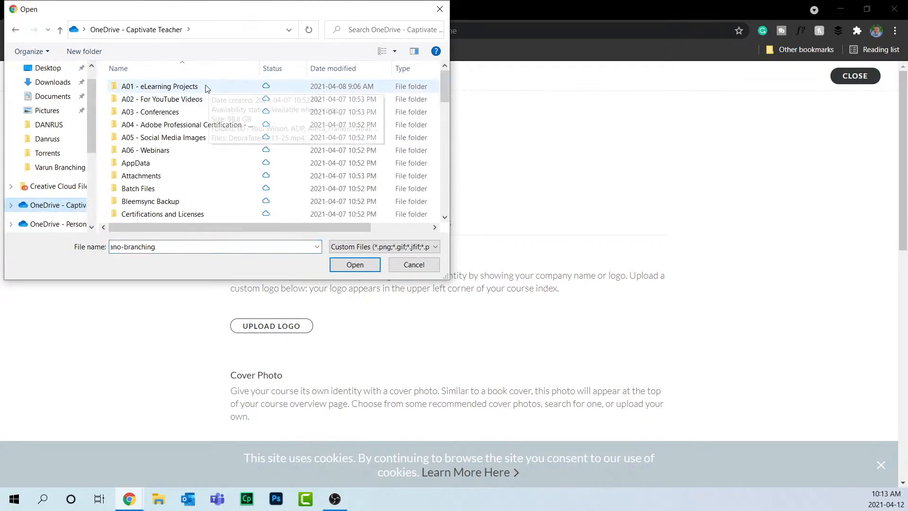
pyautogui.doubleClick(180, 138)
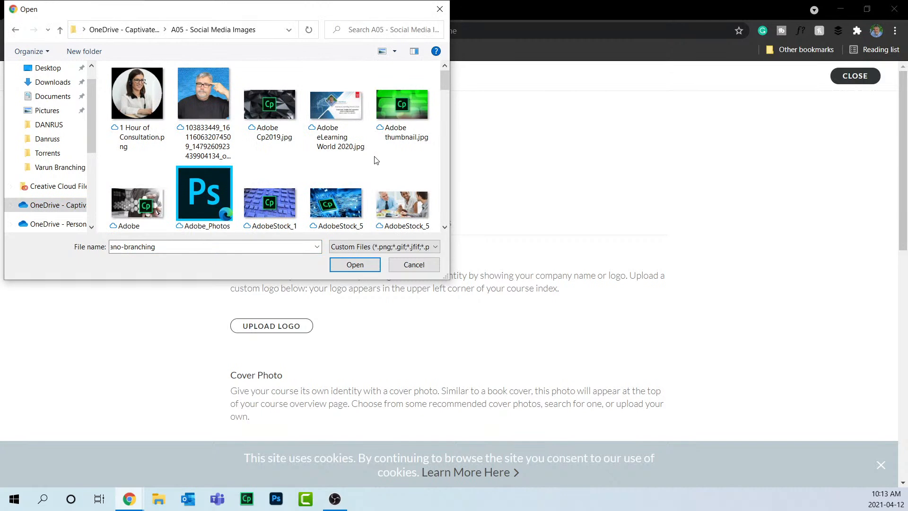
pyautogui.scroll(-5, 381, 158)
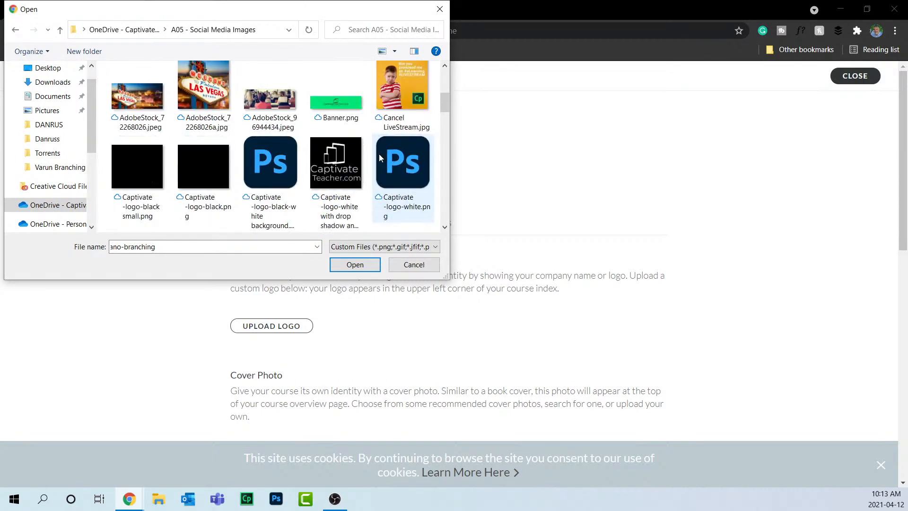
pyautogui.click(269, 167)
pyautogui.click(354, 265)
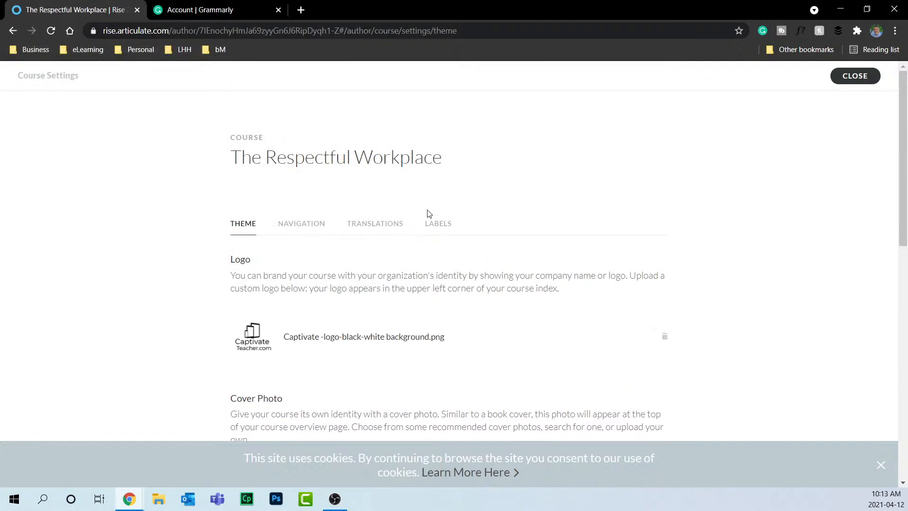
# Open the stock cover photo library via the course settings' Add Cover Photo option.
pyautogui.scroll(-3, 427, 213)
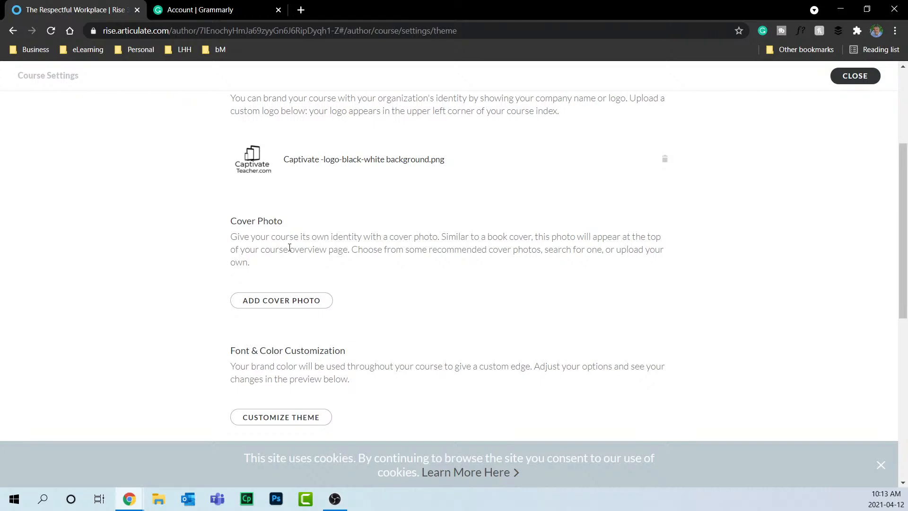
pyautogui.click(281, 301)
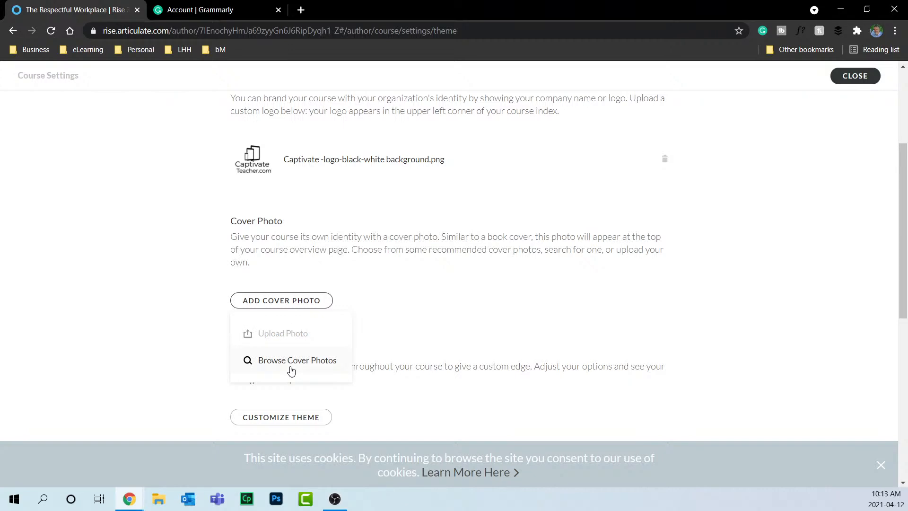
pyautogui.click(291, 370)
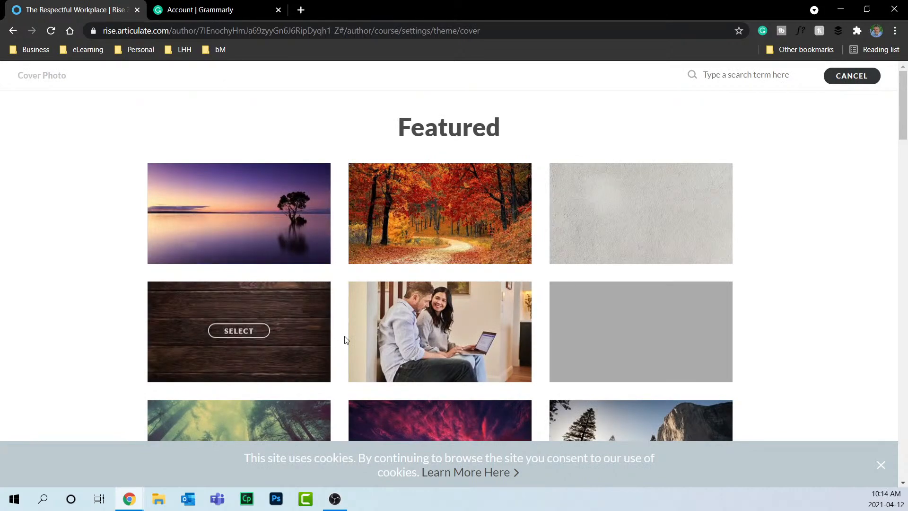
pyautogui.scroll(-5, 662, 260)
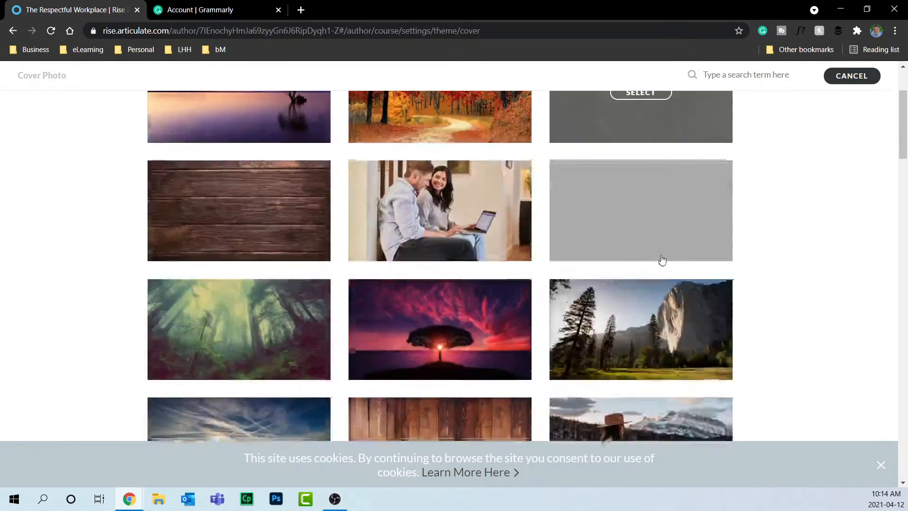
pyautogui.scroll(5, 661, 260)
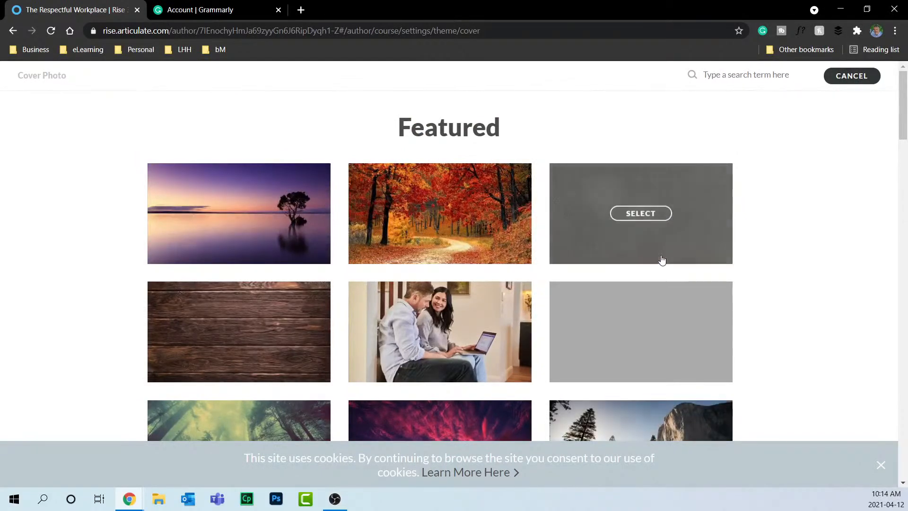
pyautogui.scroll(-10, 661, 260)
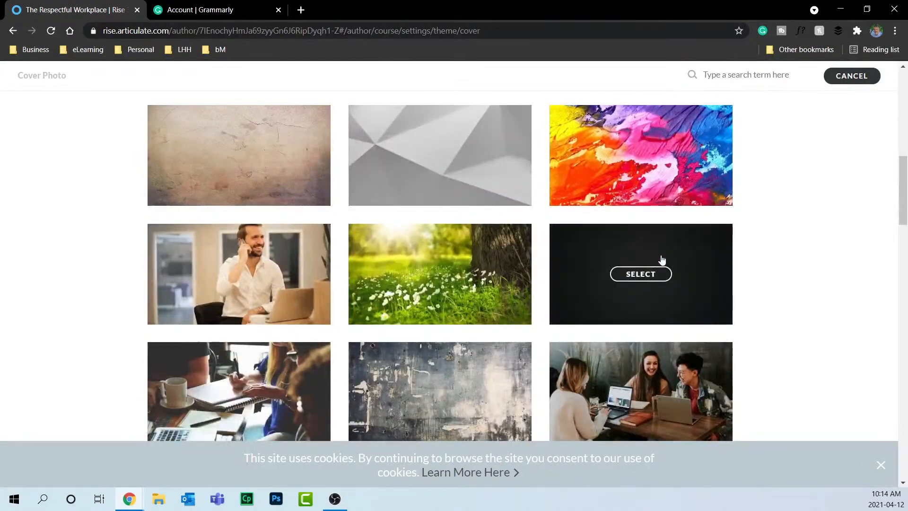
pyautogui.scroll(-7, 661, 260)
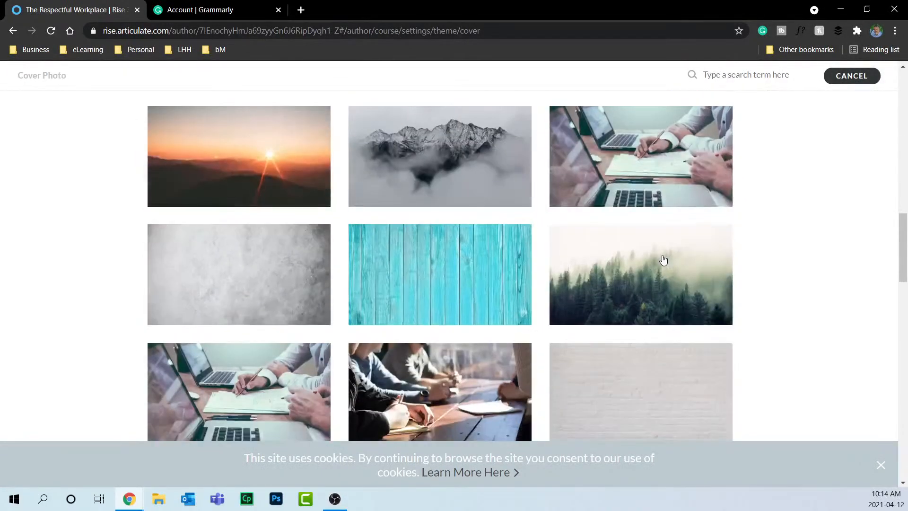
# Search the cover photos for 'office people' and select the colleagues-at-laptops photo.
pyautogui.click(769, 75)
pyautogui.write('office people')
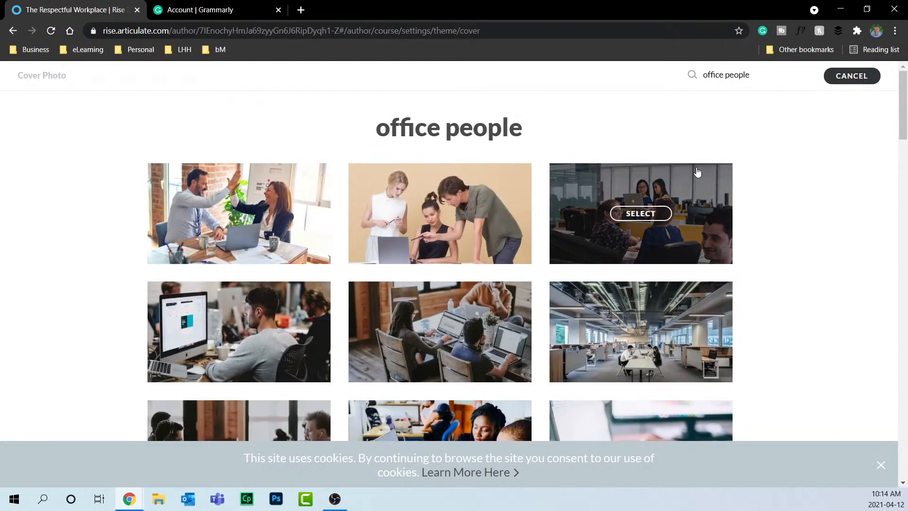
pyautogui.moveTo(239, 218)
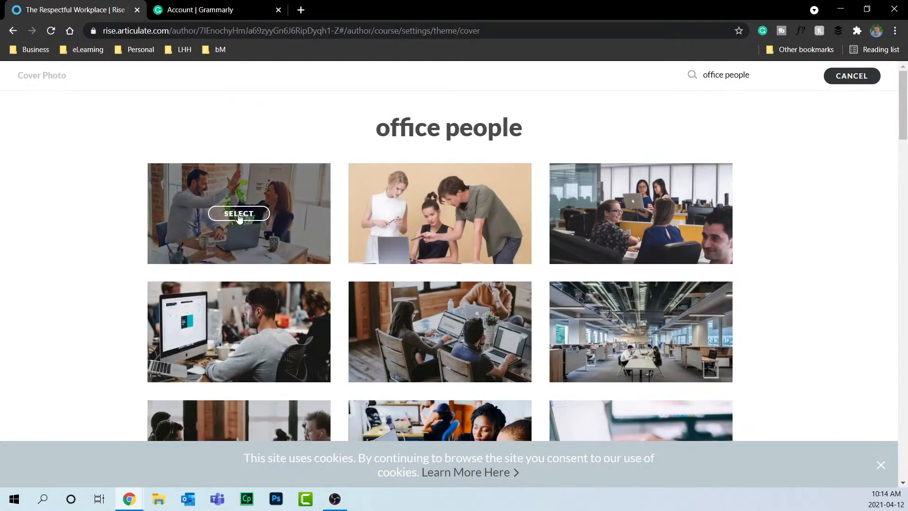
pyautogui.scroll(-2, 481, 321)
pyautogui.scroll(-2, 481, 321)
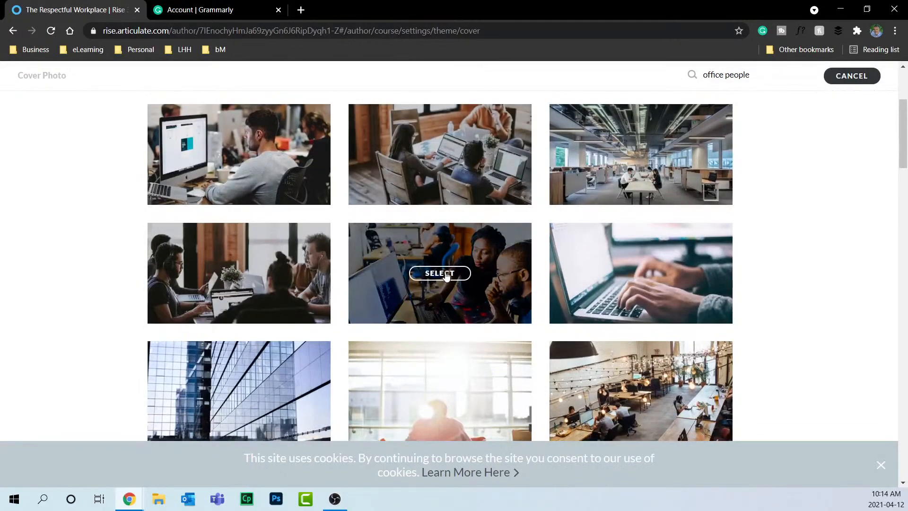
pyautogui.click(440, 273)
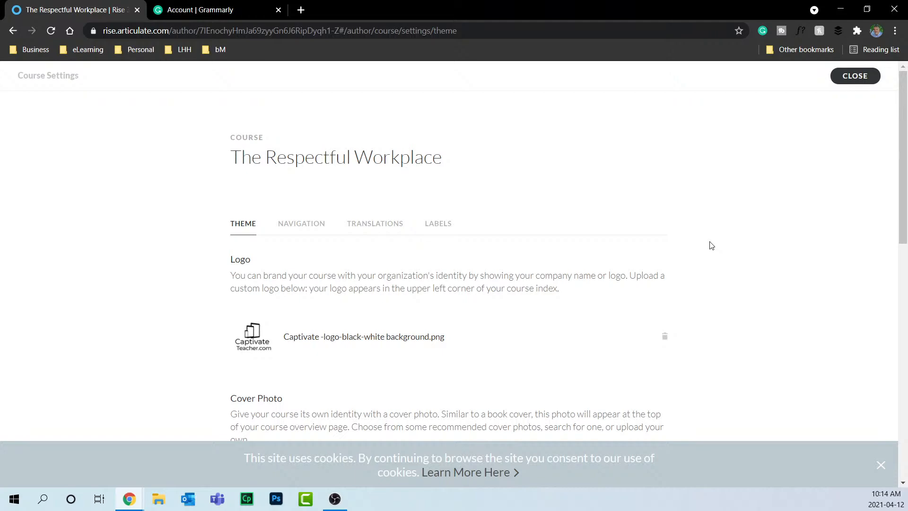
# Scroll to the Font & Color Customization section and enter Customize Theme for accent colour and fonts.
pyautogui.scroll(-5, 437, 239)
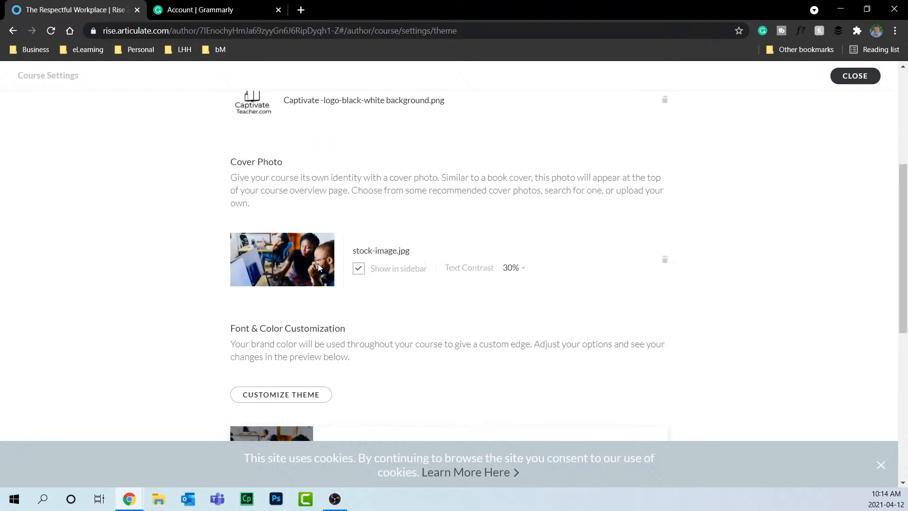
pyautogui.scroll(-3, 594, 251)
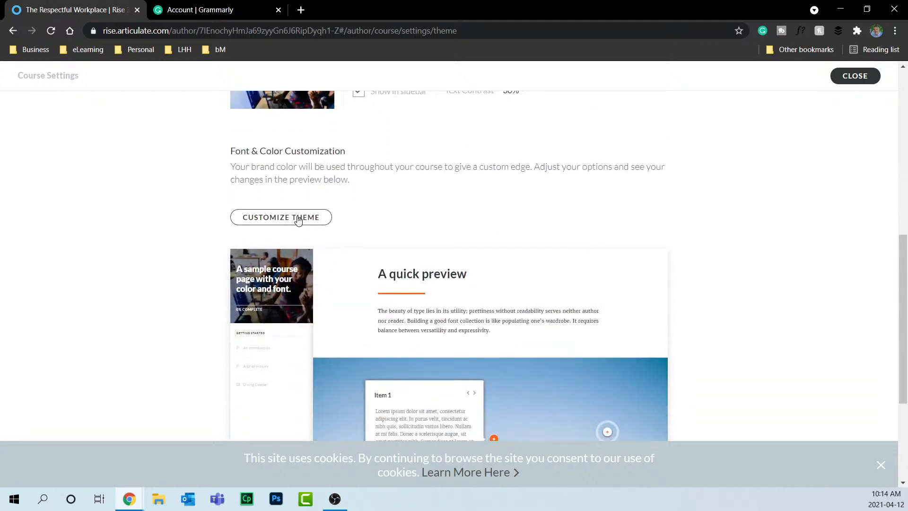
pyautogui.scroll(-2, 307, 216)
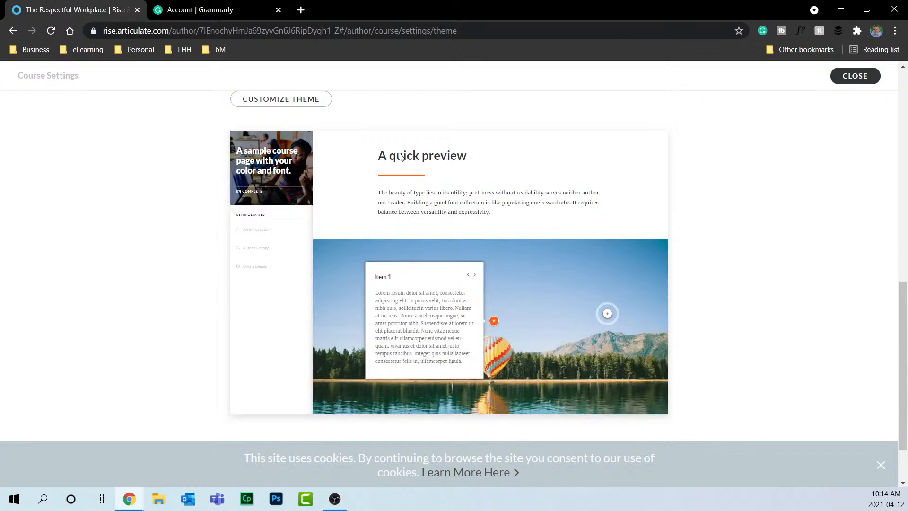
pyautogui.scroll(2, 401, 157)
pyautogui.scroll(1, 400, 160)
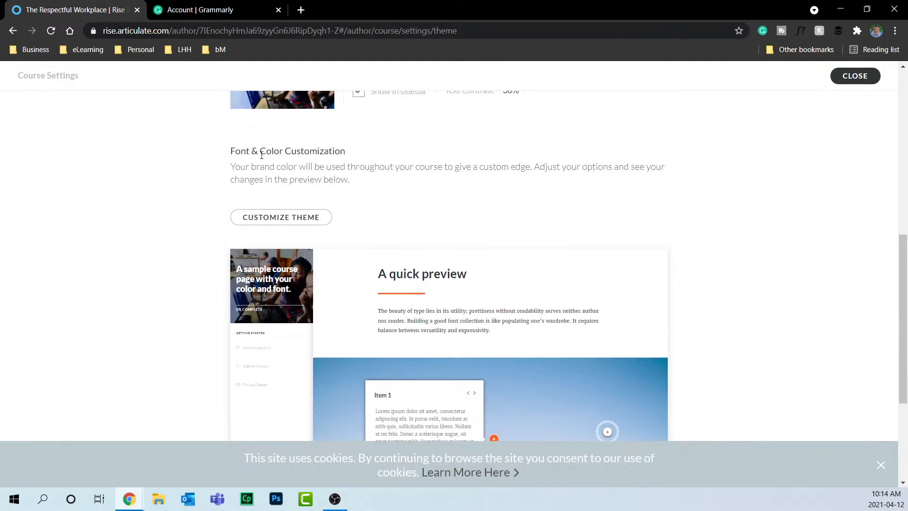
pyautogui.scroll(10, 287, 155)
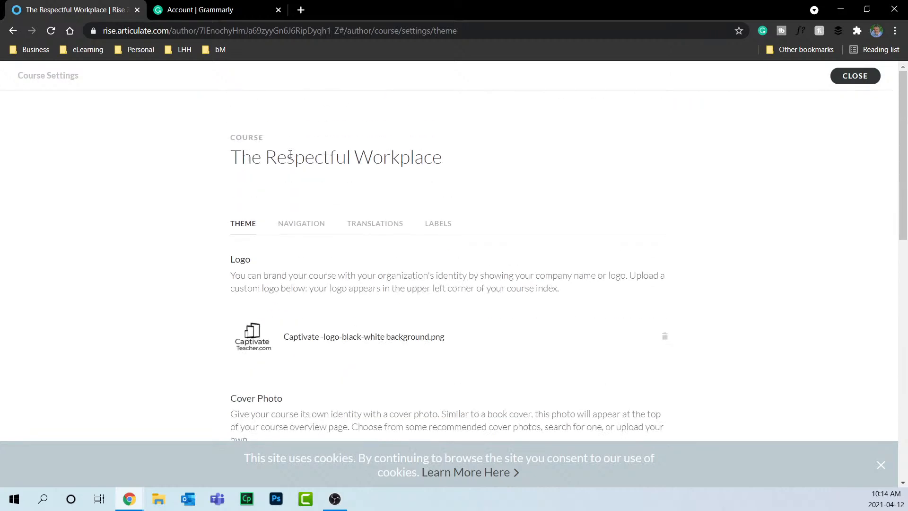
pyautogui.scroll(-5, 428, 176)
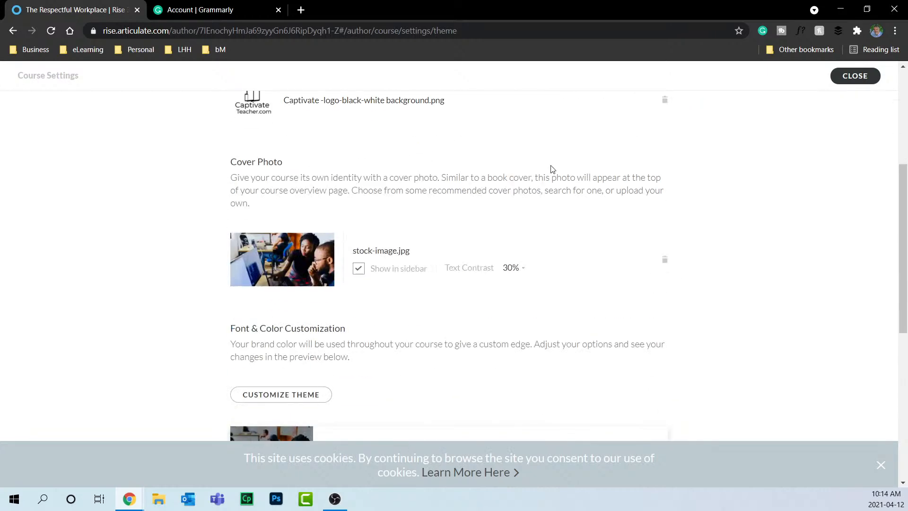
pyautogui.scroll(-2, 581, 175)
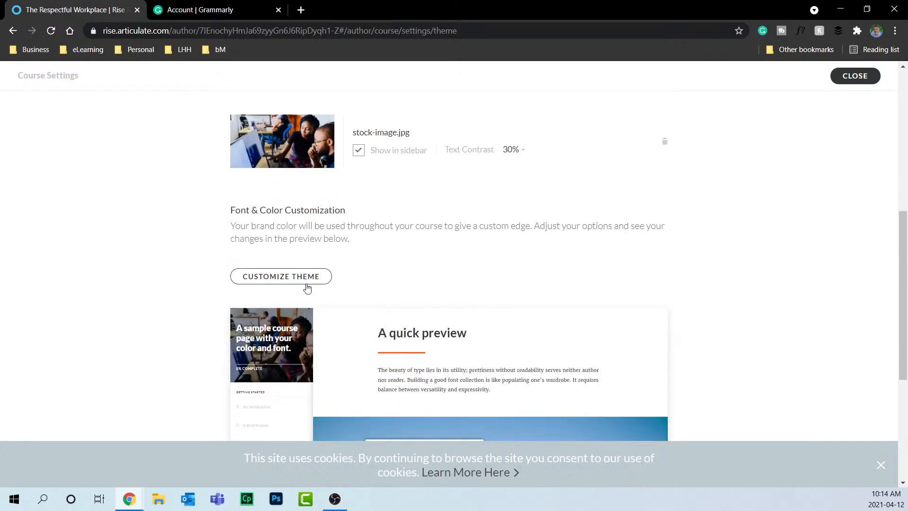
pyautogui.click(303, 276)
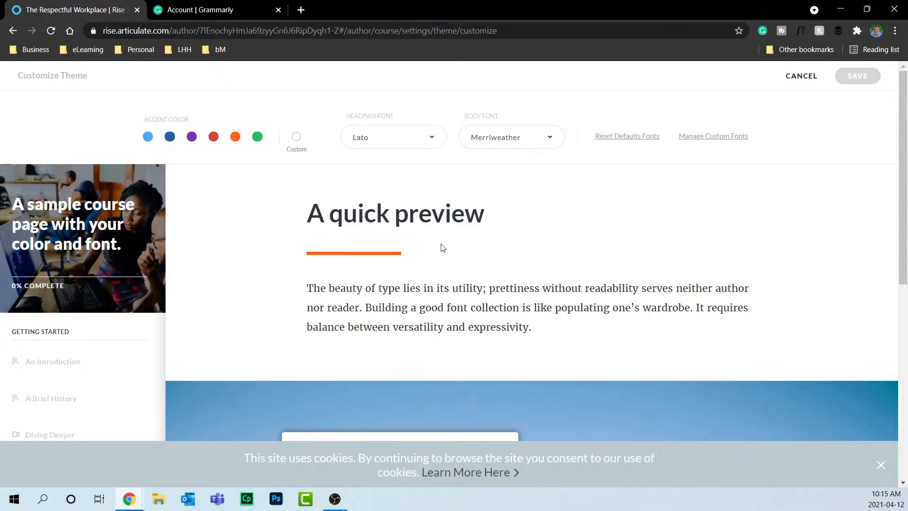
# Try red, then set the course accent colour to dark blue.
pyautogui.click(213, 137)
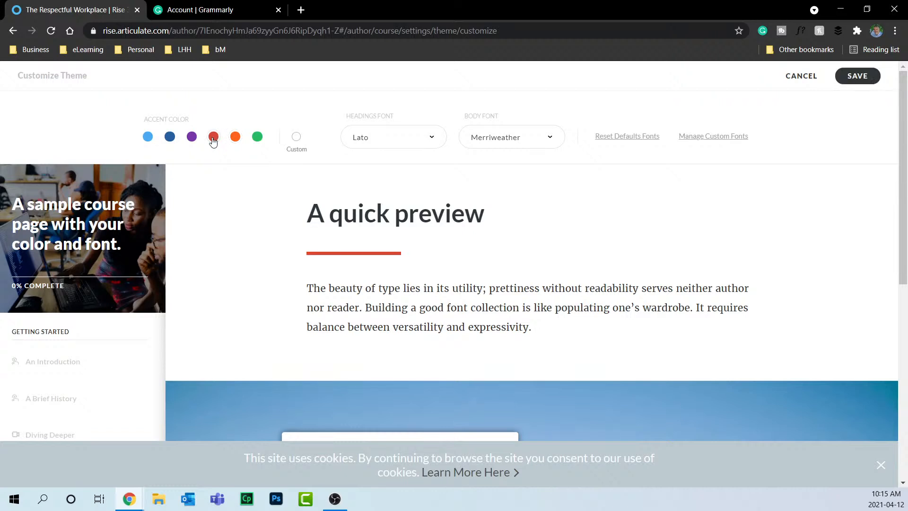
pyautogui.click(170, 139)
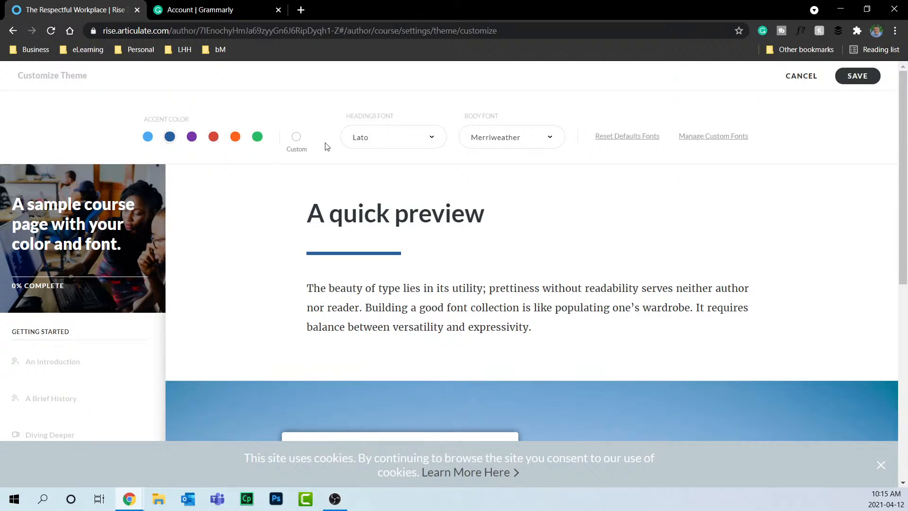
pyautogui.click(296, 137)
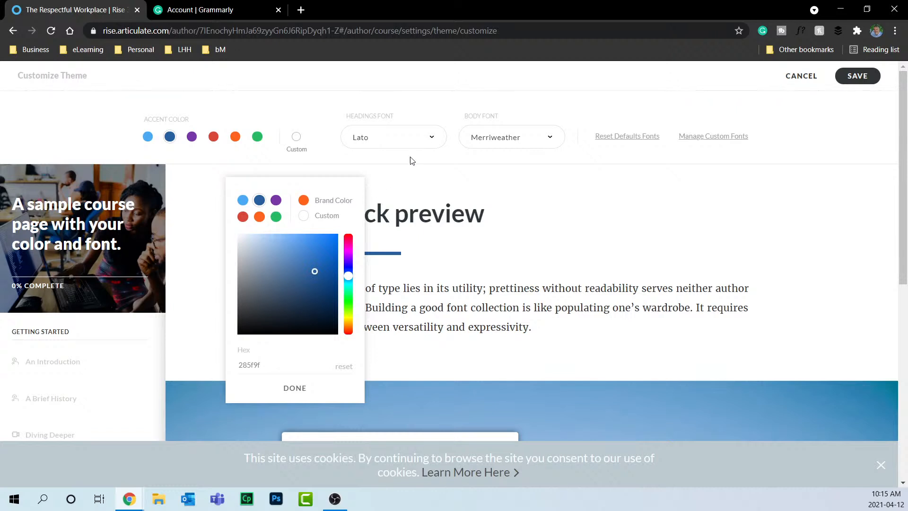
pyautogui.click(316, 109)
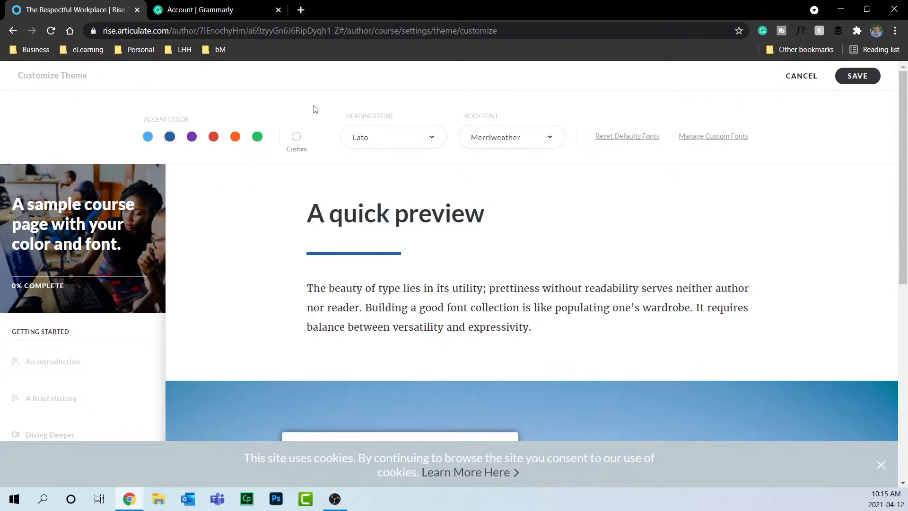
# Set both the headings and body fonts to Open Sans and save the theme.
pyautogui.click(433, 139)
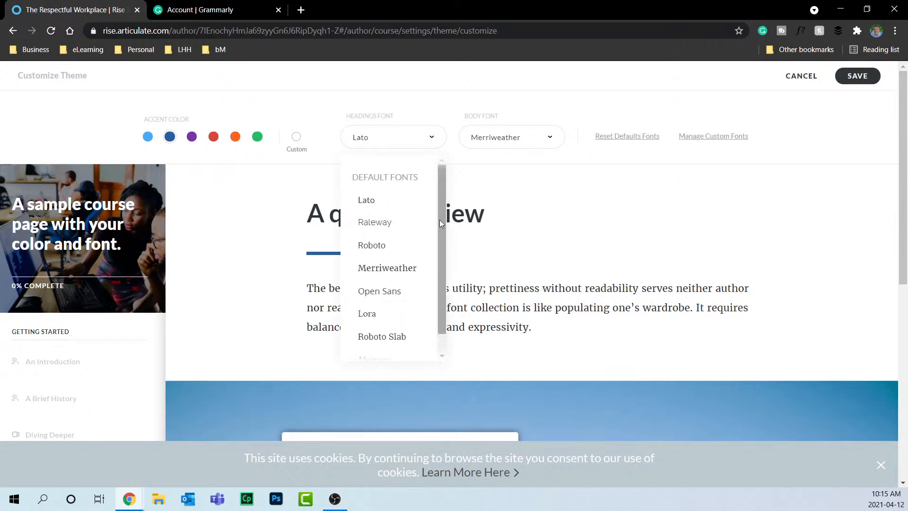
pyautogui.scroll(-1, 441, 222)
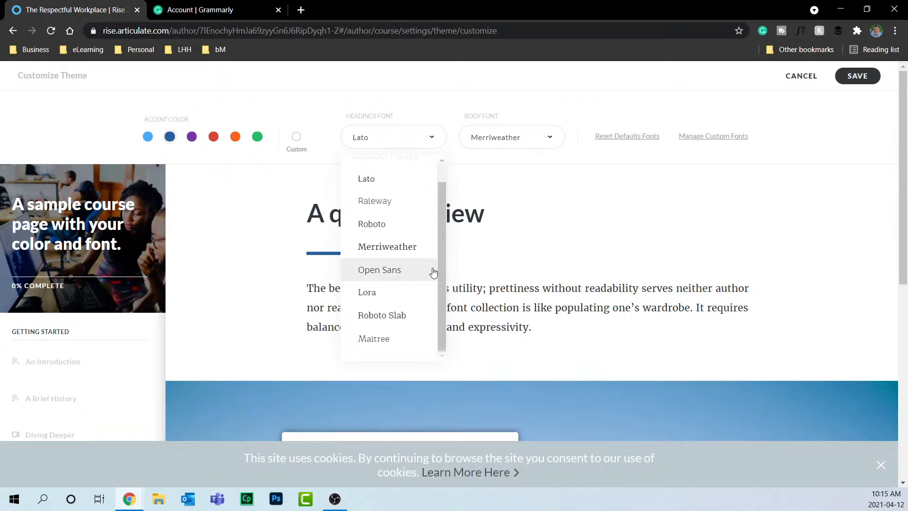
pyautogui.click(392, 269)
pyautogui.click(520, 143)
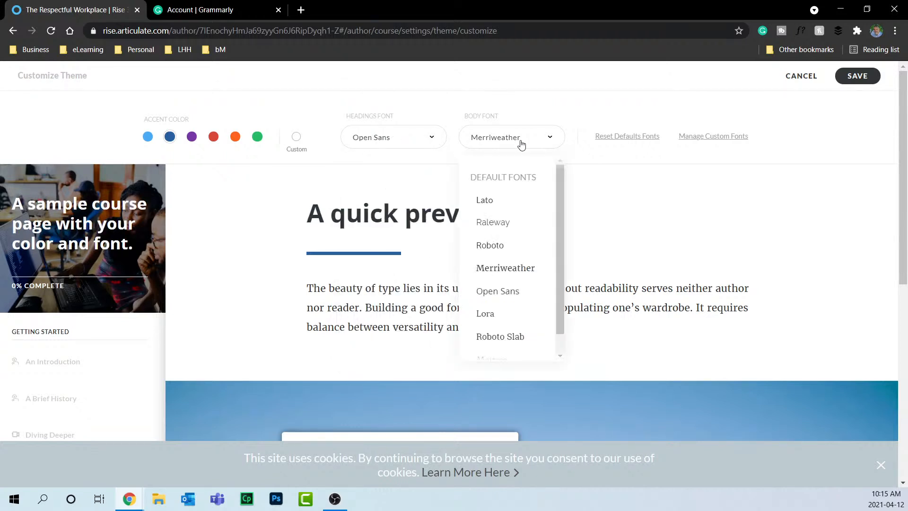
pyautogui.click(524, 291)
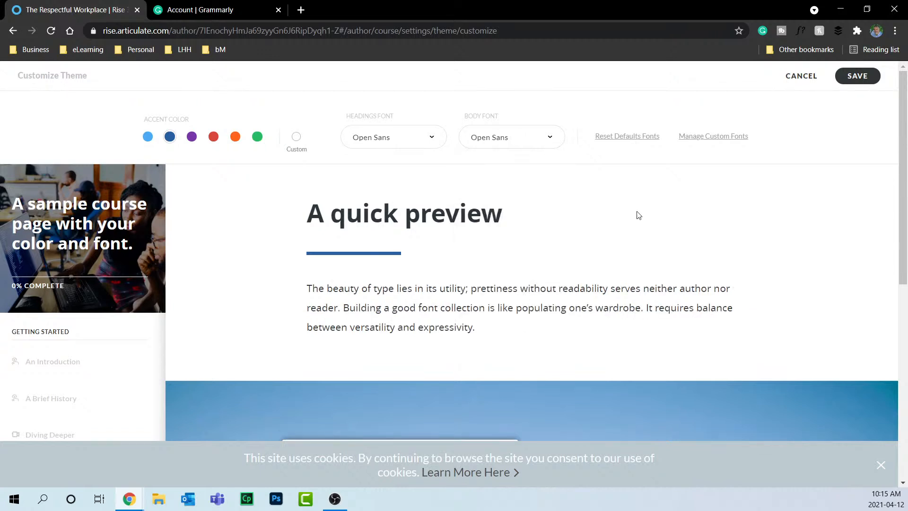
pyautogui.click(866, 78)
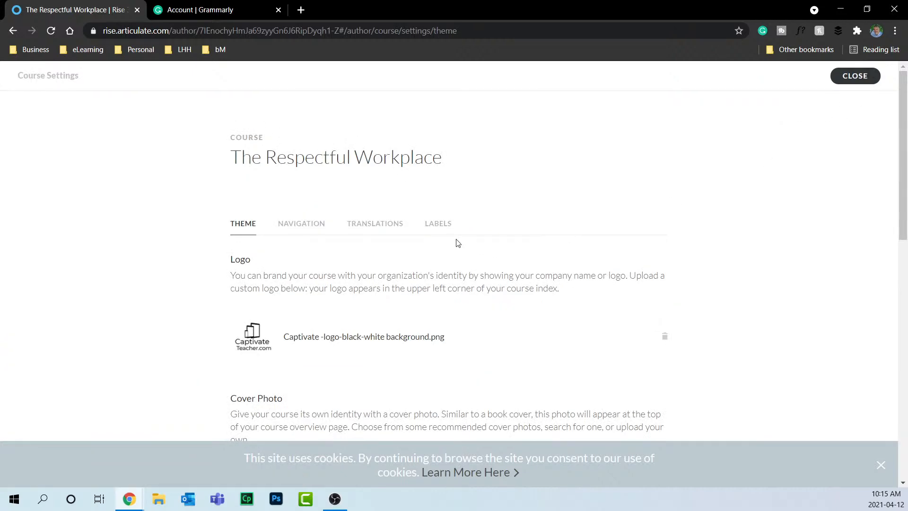
# In Navigation settings, review Navigation Mode and Sidebar choices, keeping Free mode and the sidebar Open.
pyautogui.scroll(-1, 456, 243)
pyautogui.click(301, 173)
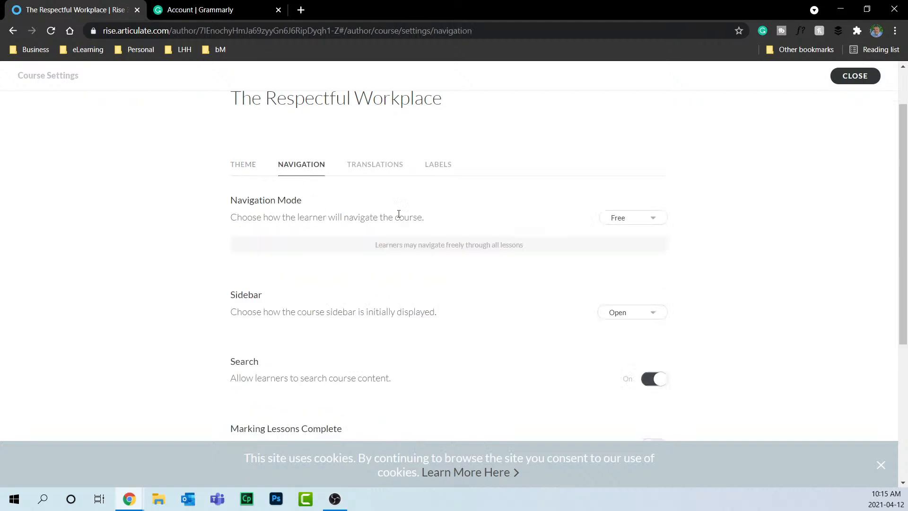
pyautogui.click(640, 218)
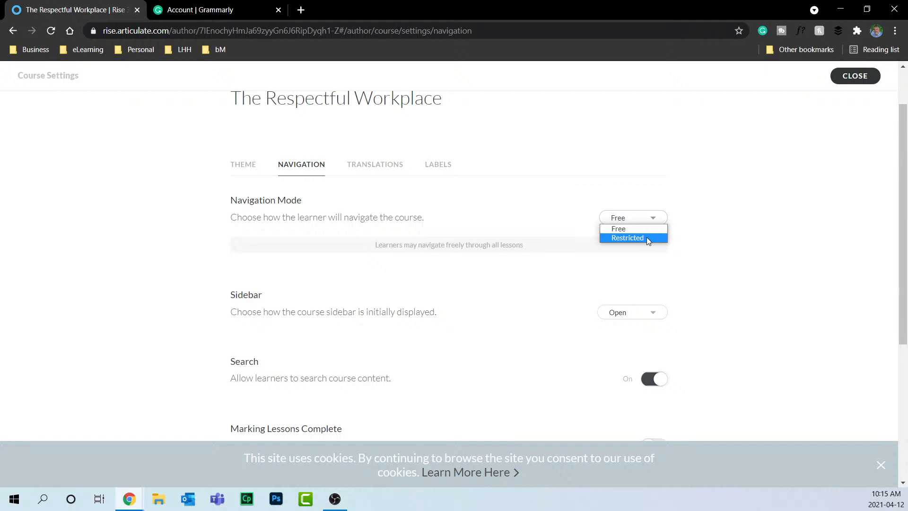
pyautogui.click(744, 250)
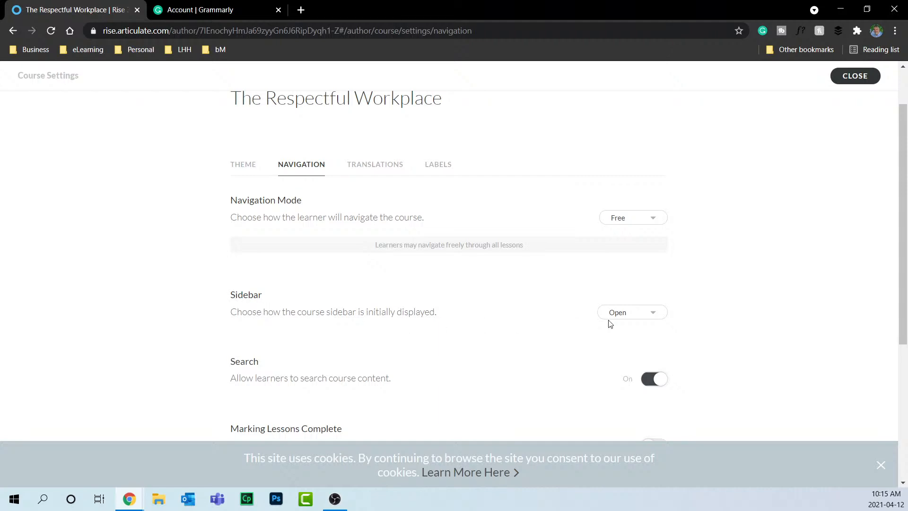
pyautogui.click(650, 316)
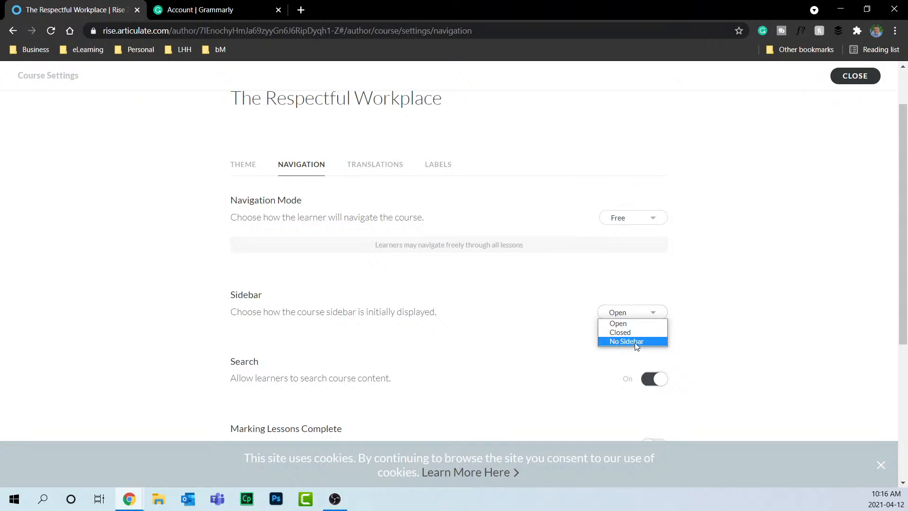
pyautogui.click(732, 303)
pyautogui.scroll(-3, 732, 303)
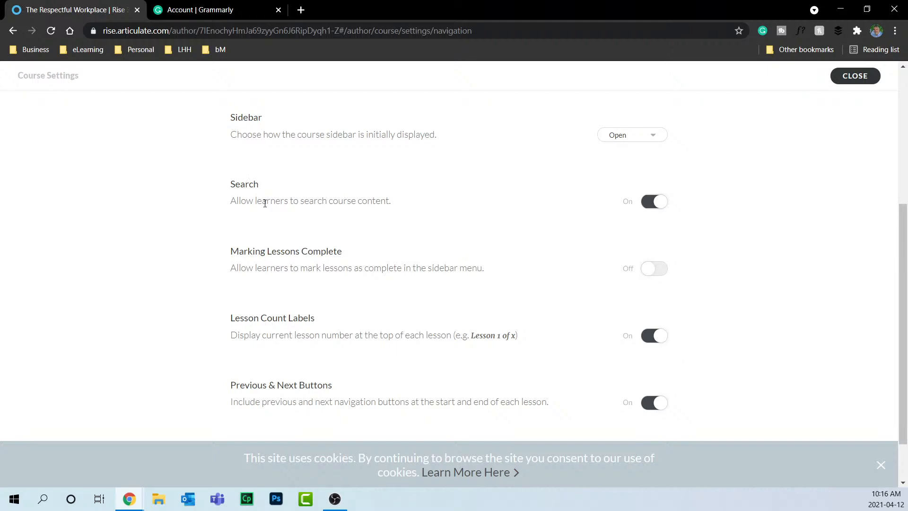
# Highlight the Marking Lessons Complete, Search and Lesson Count Labels settings, then turn Lesson Count Labels off.
pyautogui.moveTo(232, 252); pyautogui.dragTo(337, 252)
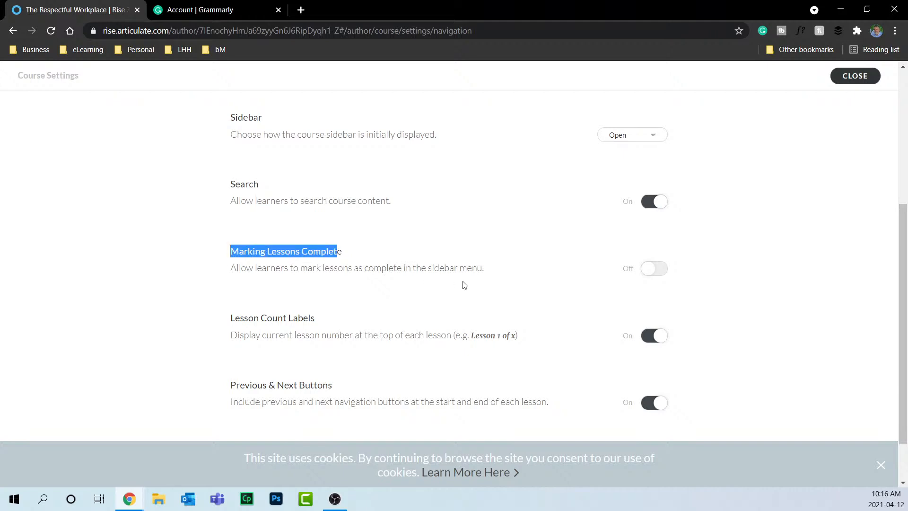
pyautogui.moveTo(236, 269); pyautogui.dragTo(487, 268)
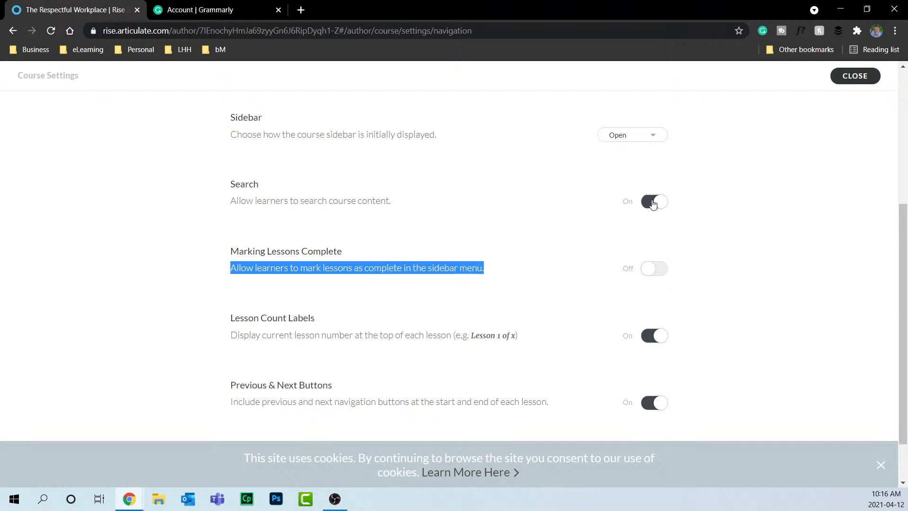
pyautogui.moveTo(232, 200); pyautogui.dragTo(391, 202)
pyautogui.moveTo(231, 322); pyautogui.dragTo(337, 322)
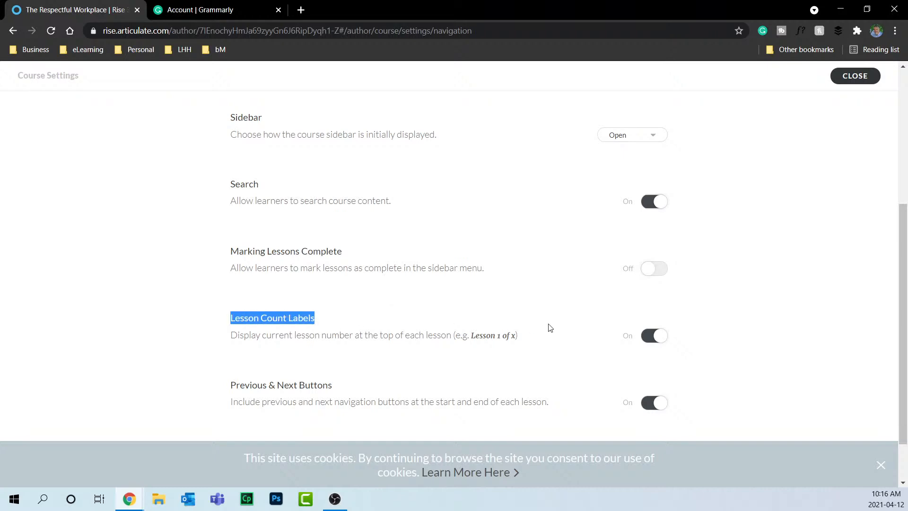
pyautogui.click(653, 336)
# Move on to the course Translations settings.
pyautogui.scroll(-1, 331, 345)
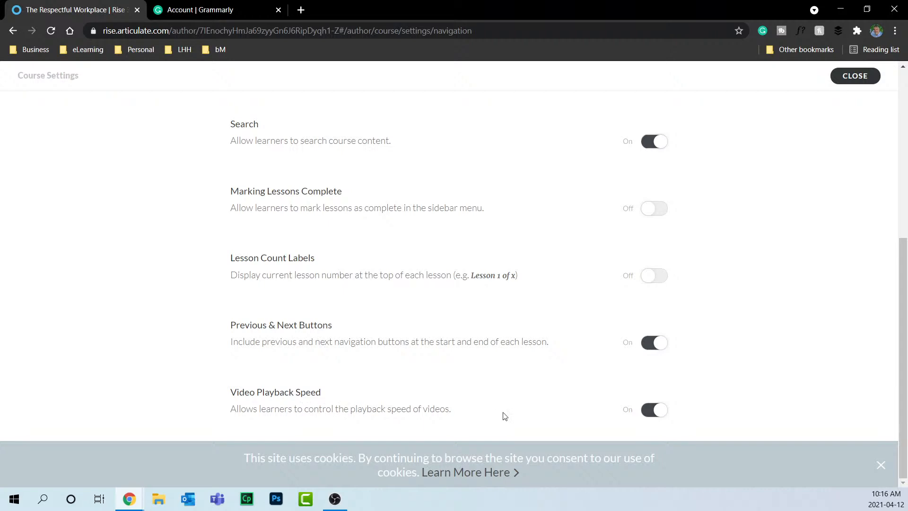
pyautogui.scroll(6, 743, 375)
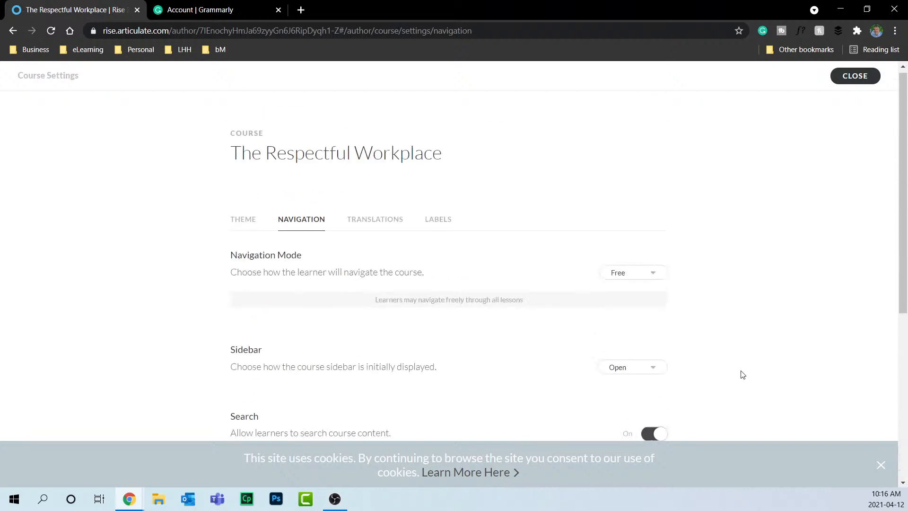
pyautogui.click(389, 228)
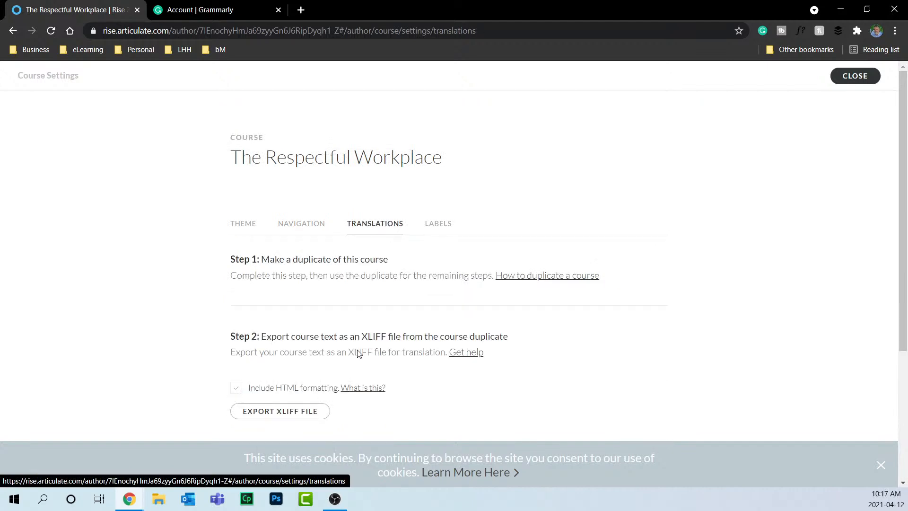
# Highlight XLIFF in the translation steps, then move to the course Labels settings.
pyautogui.moveTo(362, 337); pyautogui.dragTo(387, 337)
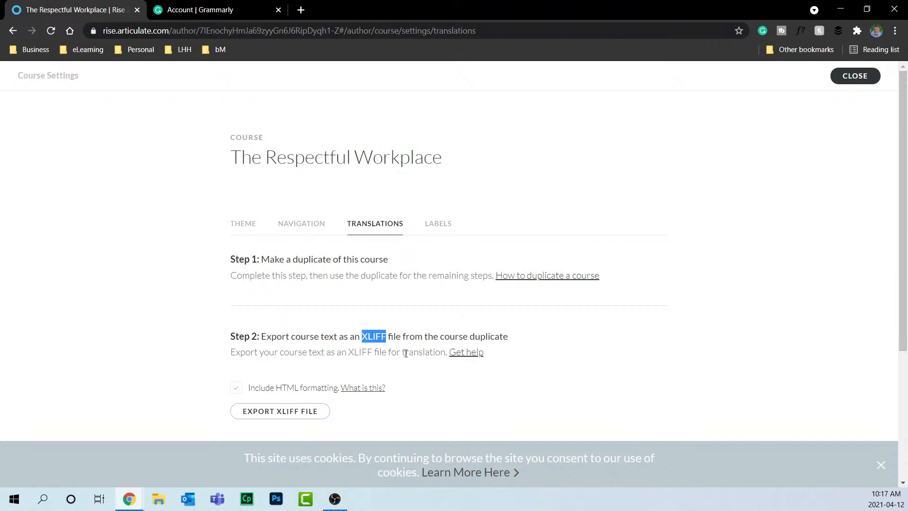
pyautogui.click(437, 226)
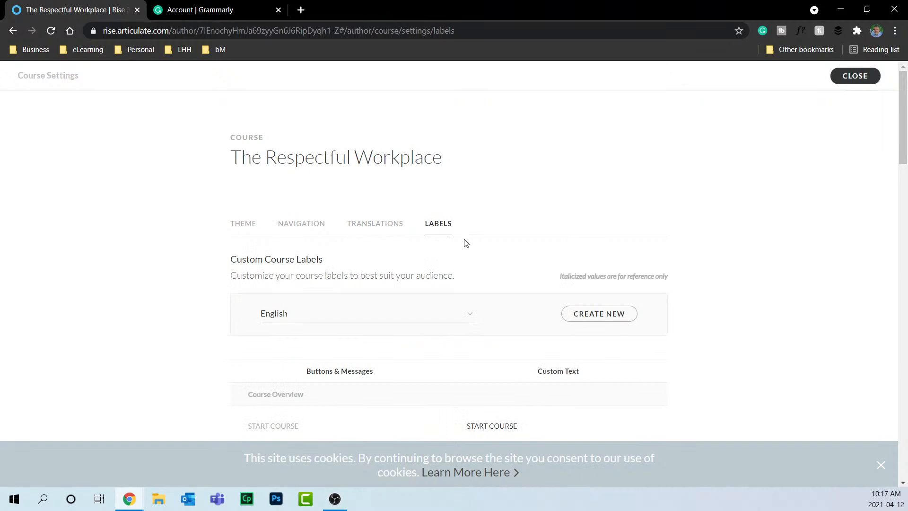
pyautogui.scroll(-2, 464, 242)
pyautogui.click(466, 201)
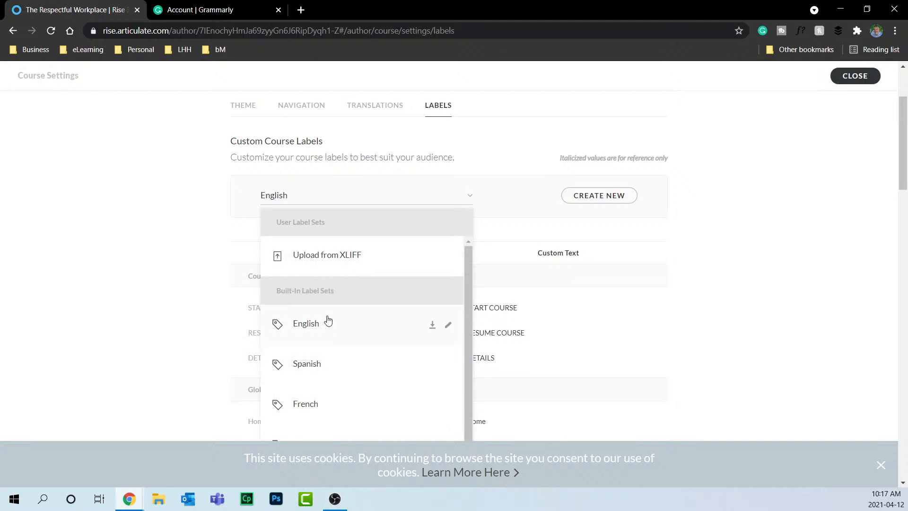
pyautogui.click(796, 296)
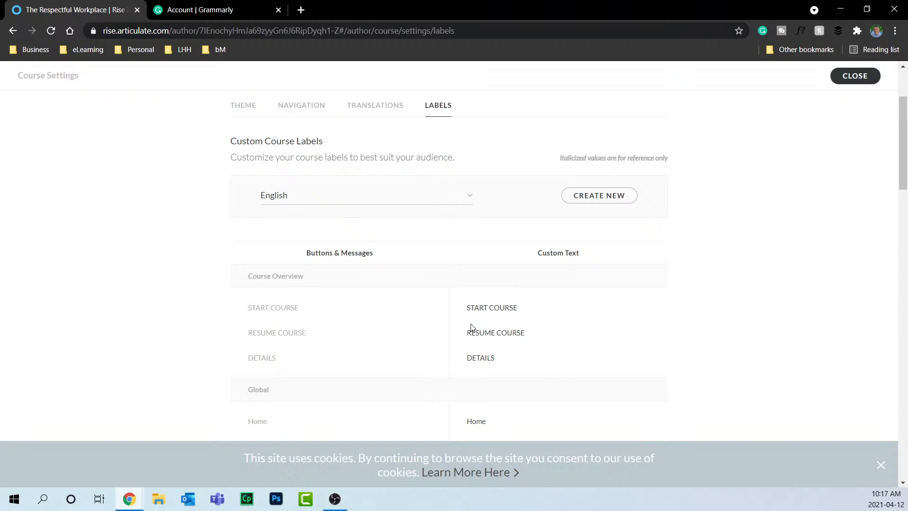
pyautogui.scroll(3, 573, 345)
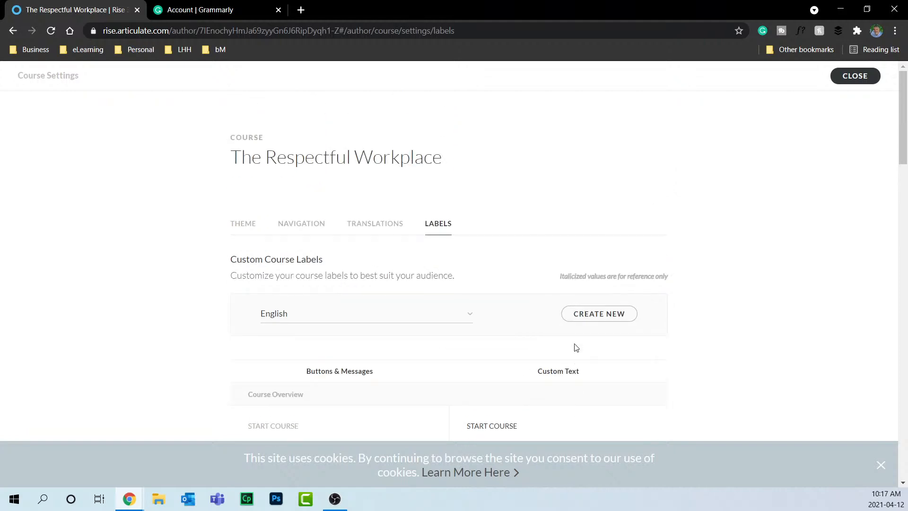
# Close Course Settings, dismiss the cookie notice, and make Course Objectives a new lesson.
pyautogui.click(859, 78)
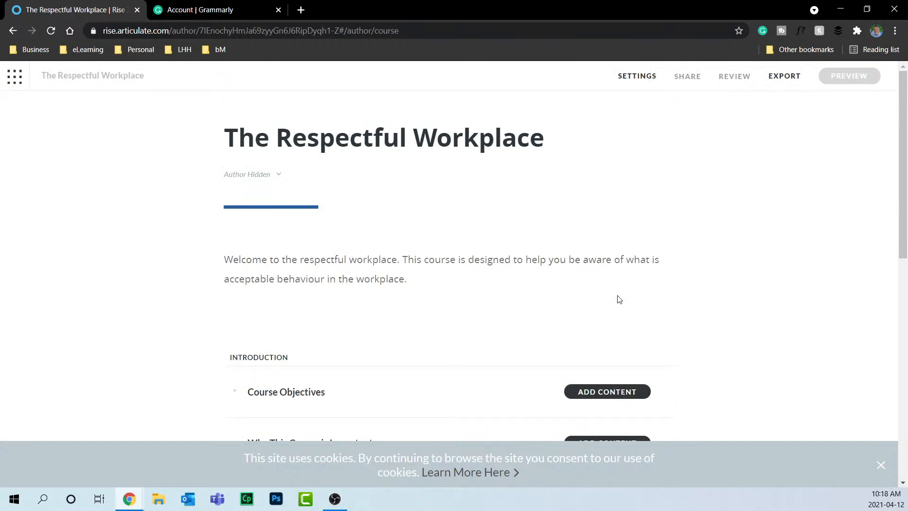
pyautogui.click(883, 464)
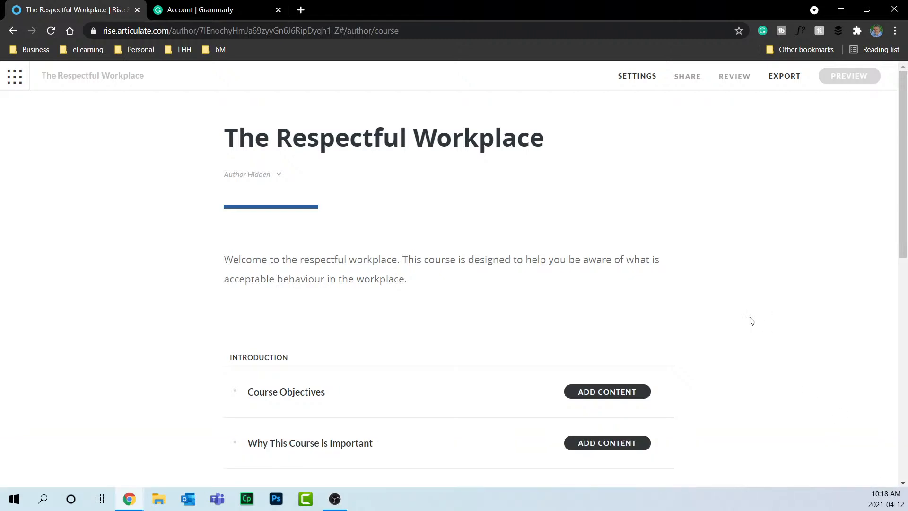
pyautogui.click(605, 394)
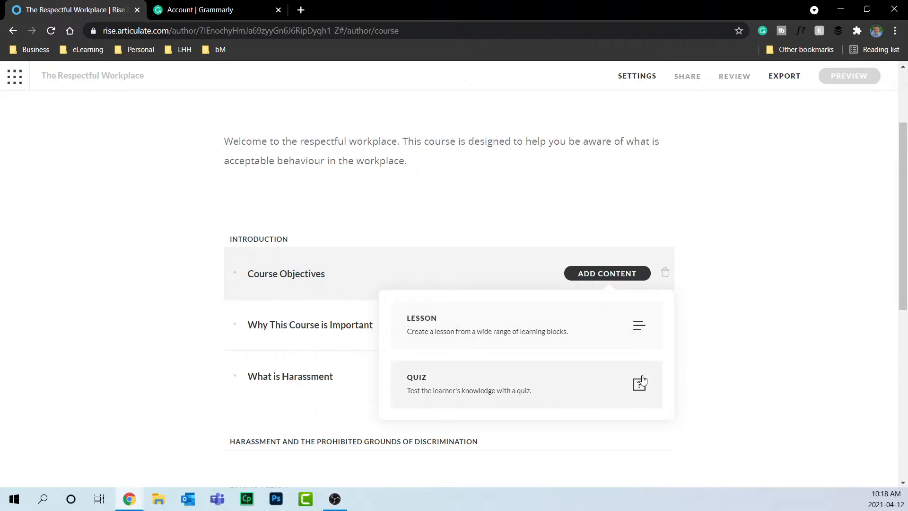
pyautogui.click(639, 326)
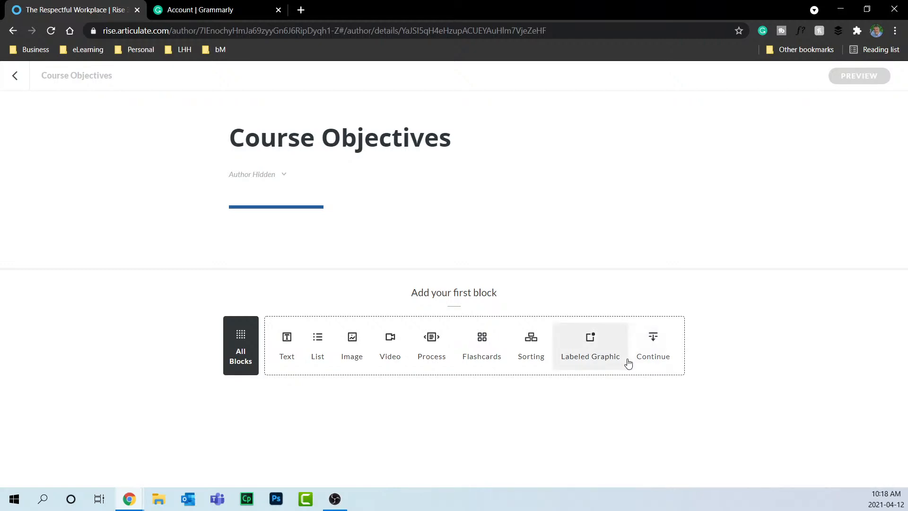
# Browse the Block Library's Text templates and add a Paragraph block to the lesson.
pyautogui.click(241, 336)
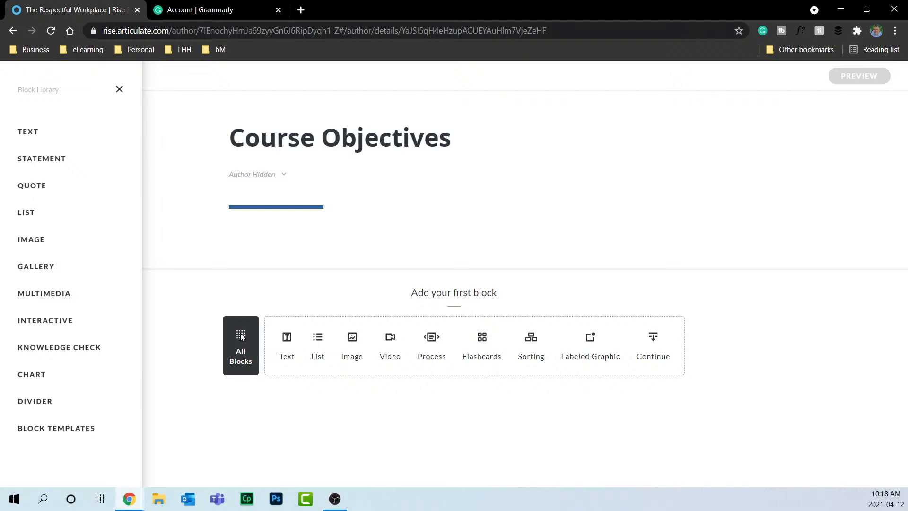
pyautogui.click(64, 135)
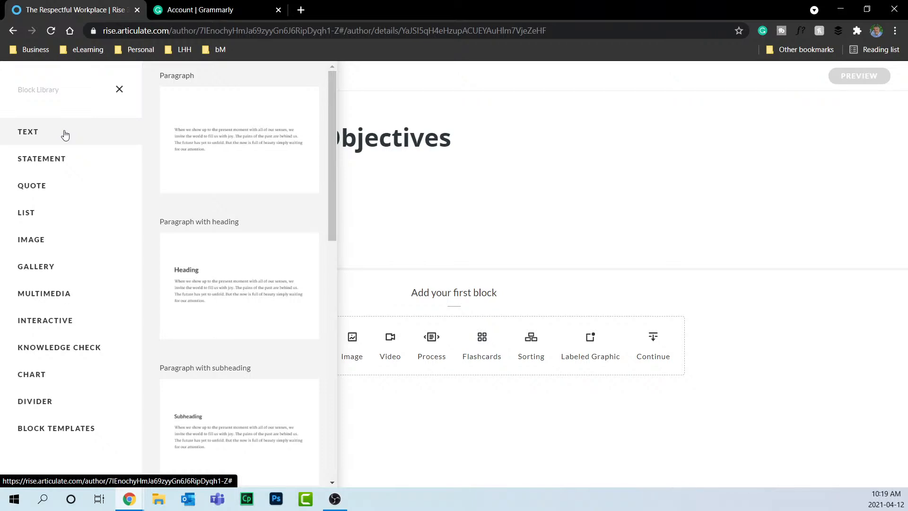
pyautogui.moveTo(333, 109); pyautogui.dragTo(322, 76)
pyautogui.moveTo(335, 120); pyautogui.dragTo(332, 159)
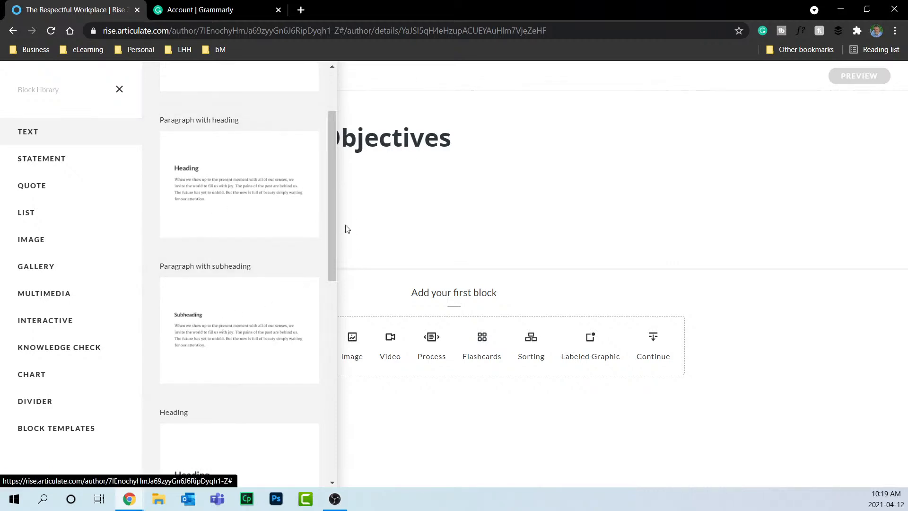
pyautogui.moveTo(334, 174); pyautogui.dragTo(333, 350)
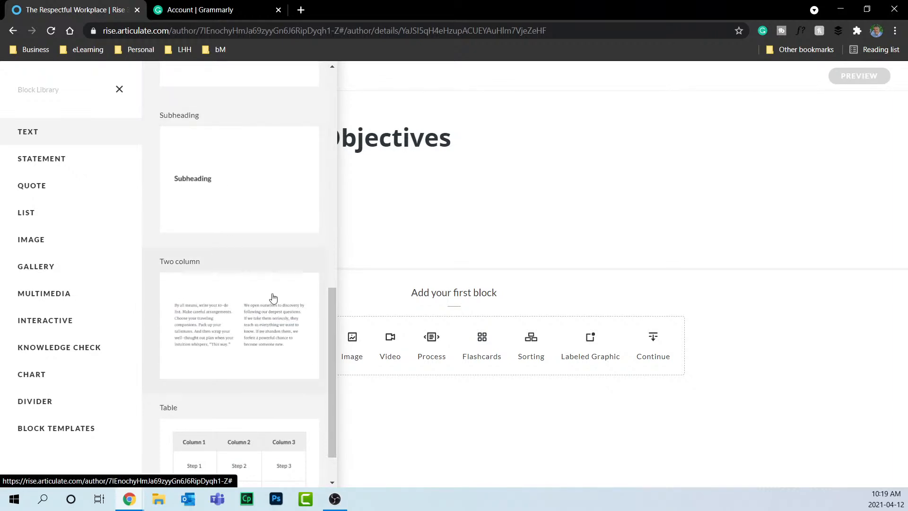
pyautogui.scroll(-1, 263, 303)
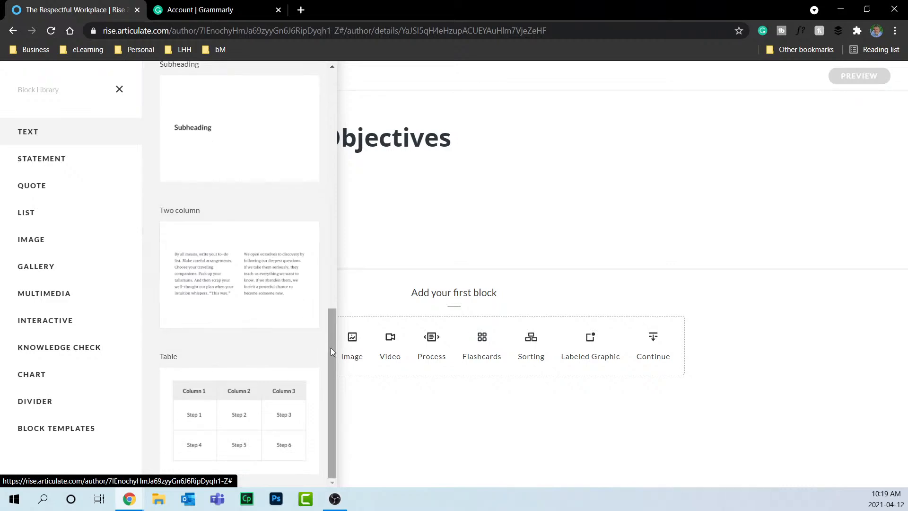
pyautogui.moveTo(330, 347); pyautogui.dragTo(329, 95)
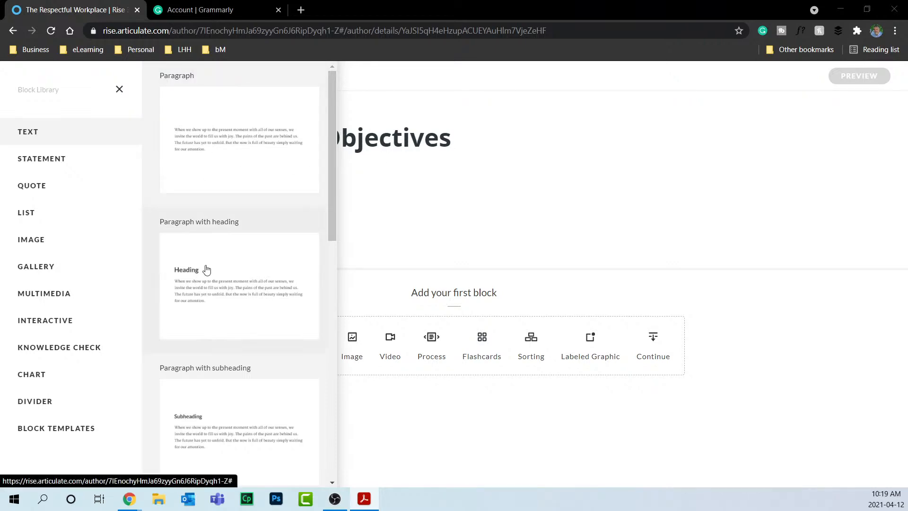
pyautogui.click(238, 144)
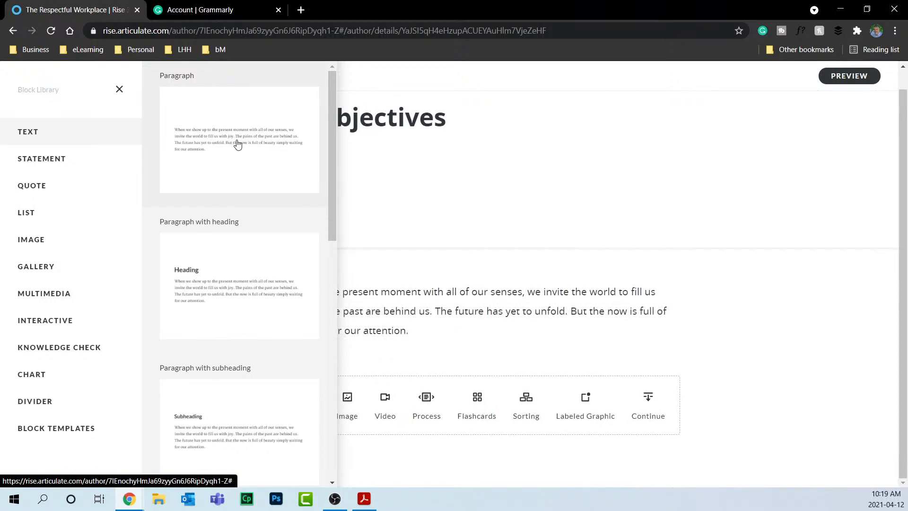
# Replace the placeholder paragraph with 'Upon completion of this online course, you will be able to correctly identify;'.
pyautogui.click(440, 312)
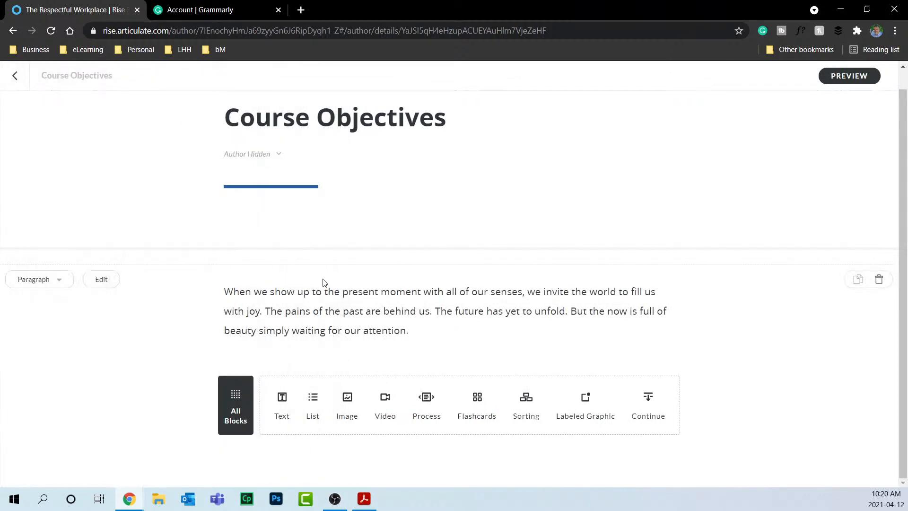
pyautogui.moveTo(287, 291); pyautogui.dragTo(343, 288)
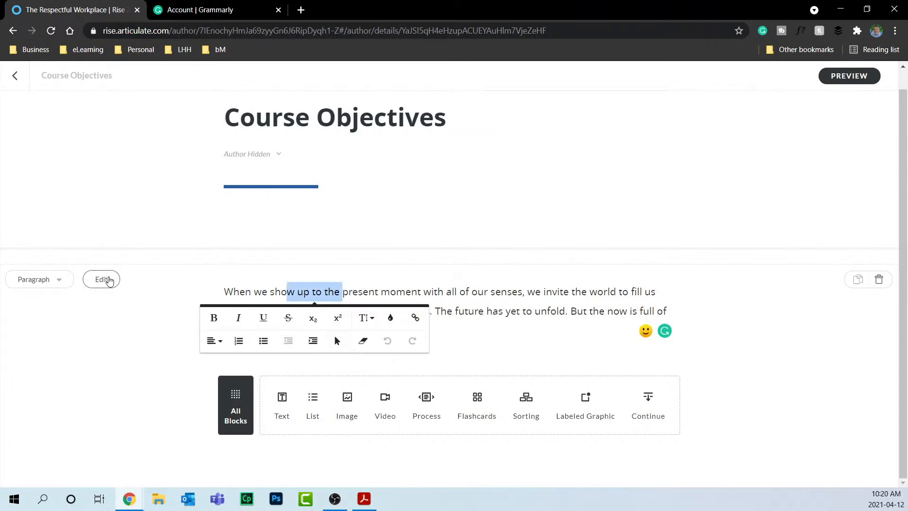
pyautogui.click(102, 279)
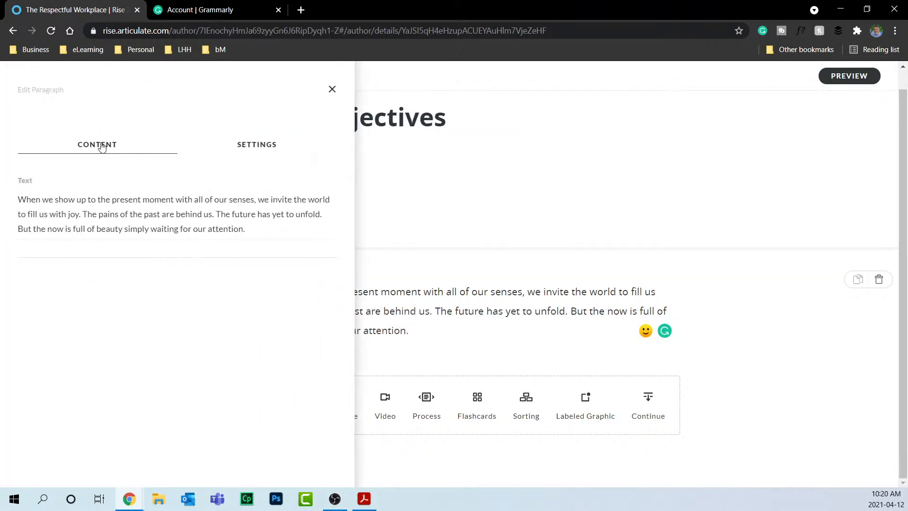
pyautogui.click(242, 142)
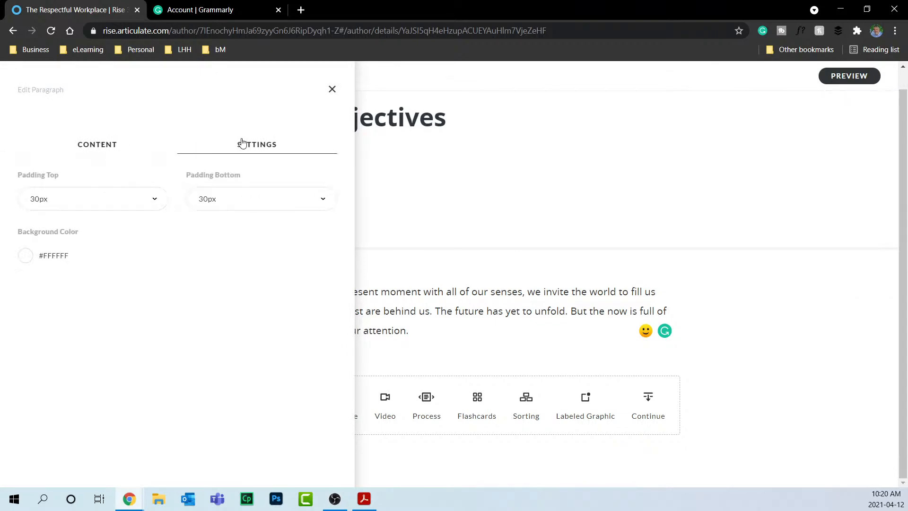
pyautogui.click(111, 144)
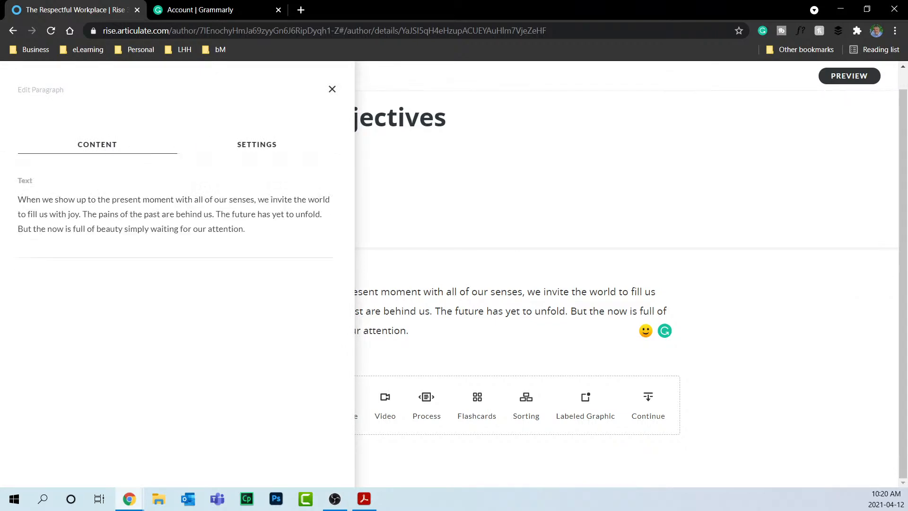
pyautogui.hotkey('alt', 'Tab')
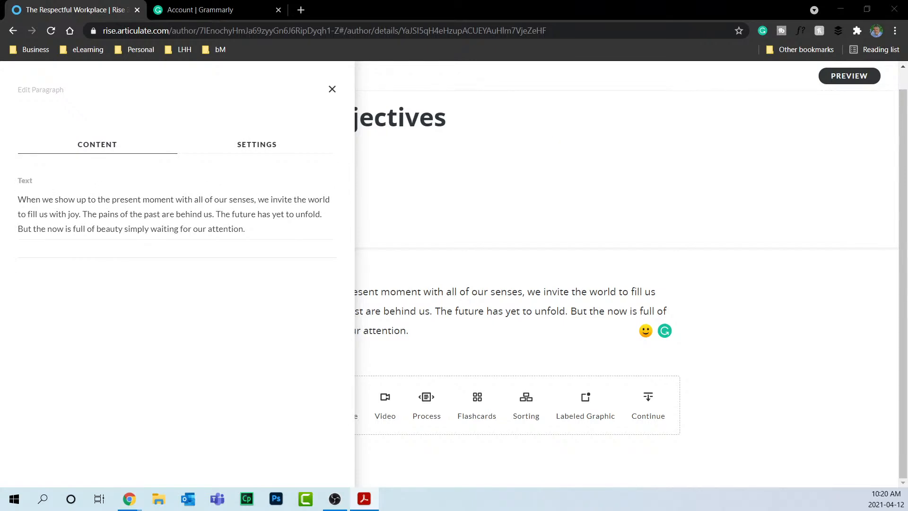
pyautogui.click(142, 212)
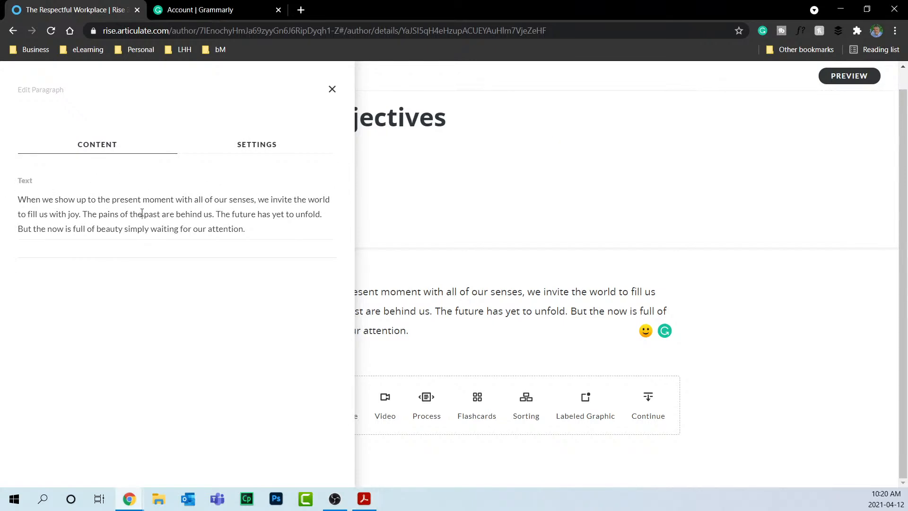
pyautogui.hotkey('ctrl', 'a')
pyautogui.write('Upon completion of this online course, you will be able to correctly identify;')
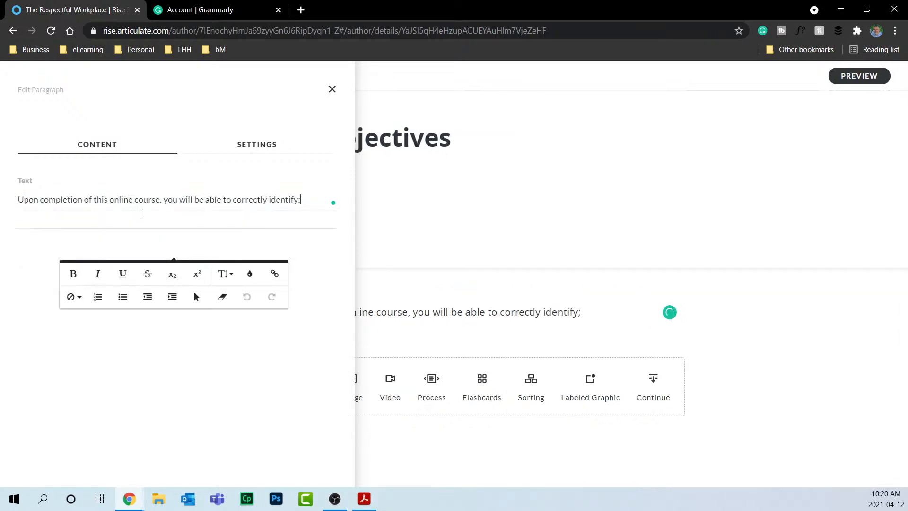
# Set the paragraph's bottom padding to No padding.
pyautogui.click(245, 146)
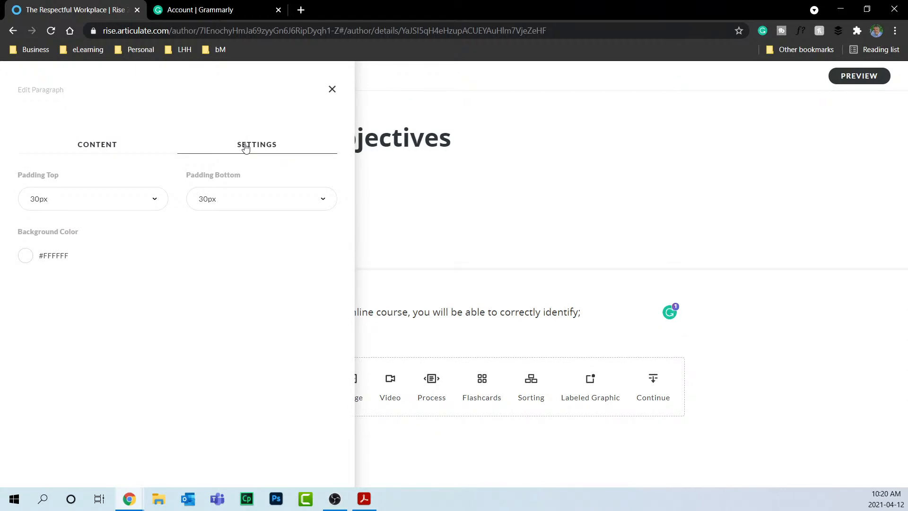
pyautogui.click(390, 227)
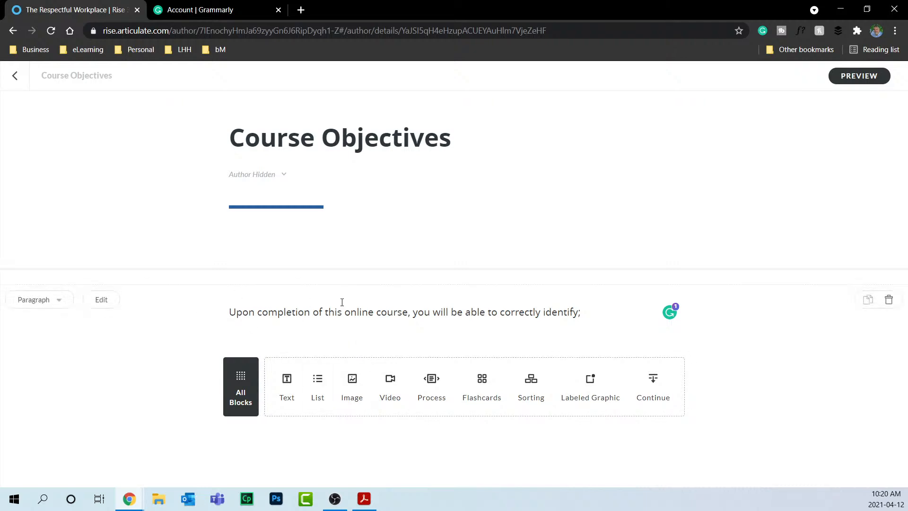
pyautogui.click(103, 302)
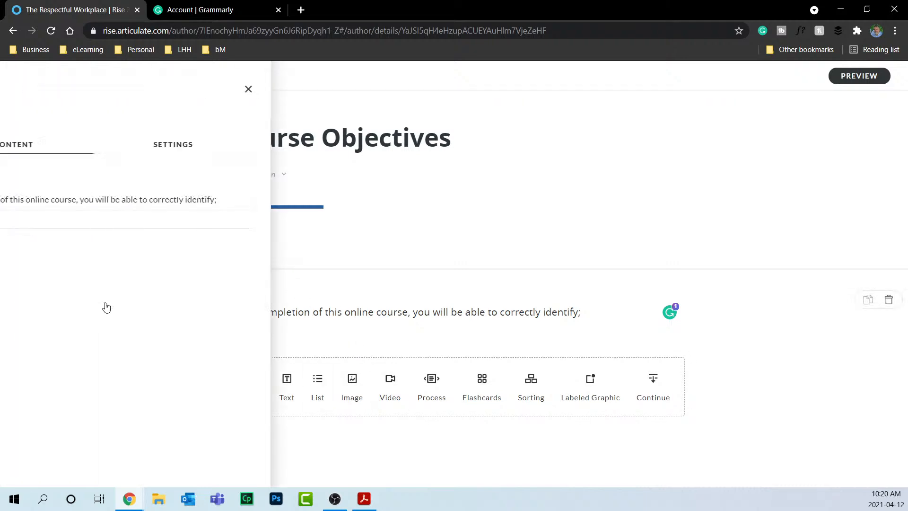
pyautogui.click(253, 145)
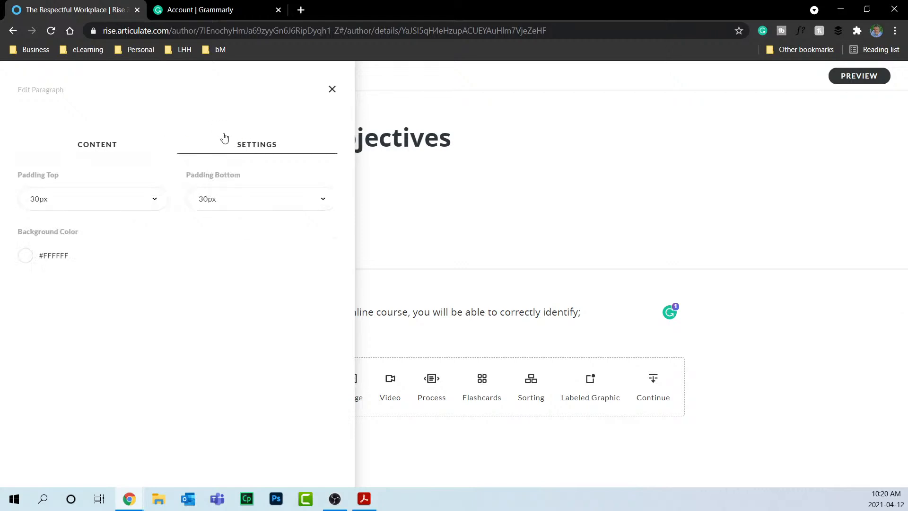
pyautogui.click(246, 201)
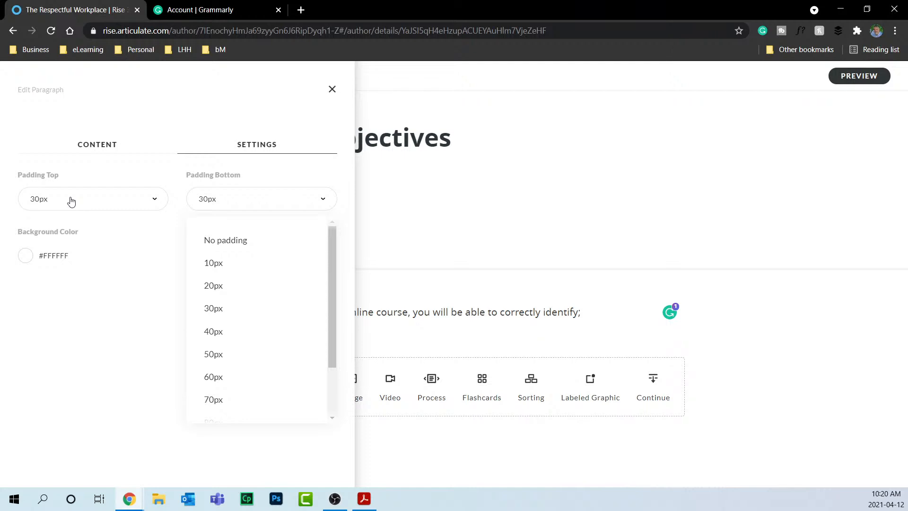
pyautogui.click(242, 243)
pyautogui.click(331, 90)
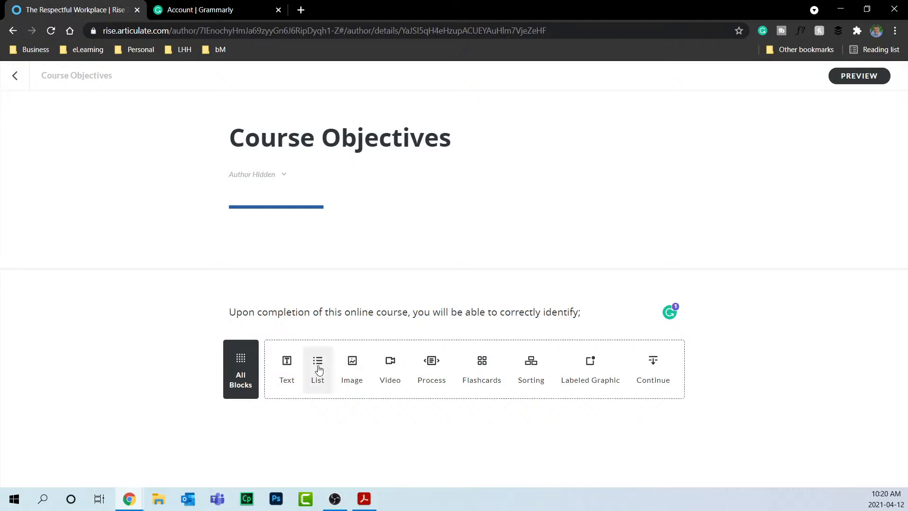
# Add a List block, trying Checkbox and Bulleted styles before settling on Numbered list.
pyautogui.click(318, 366)
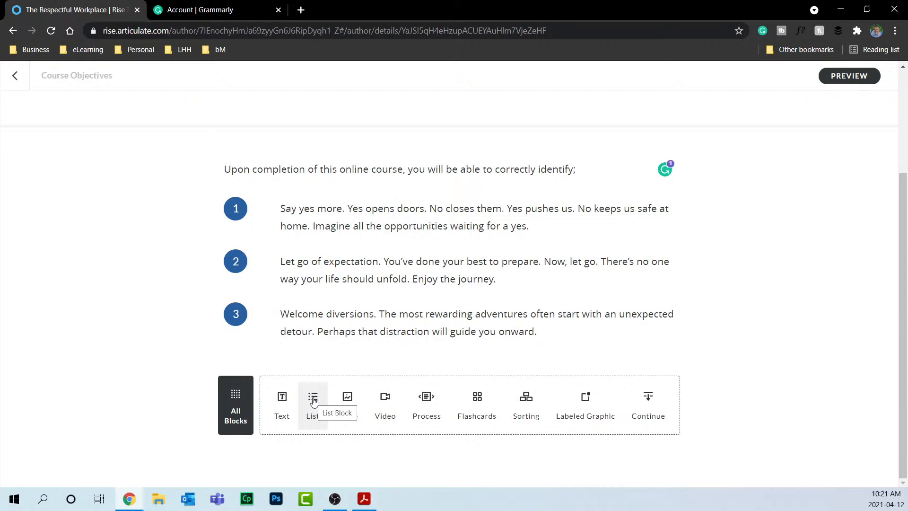
pyautogui.hotkey('alt', 'Tab')
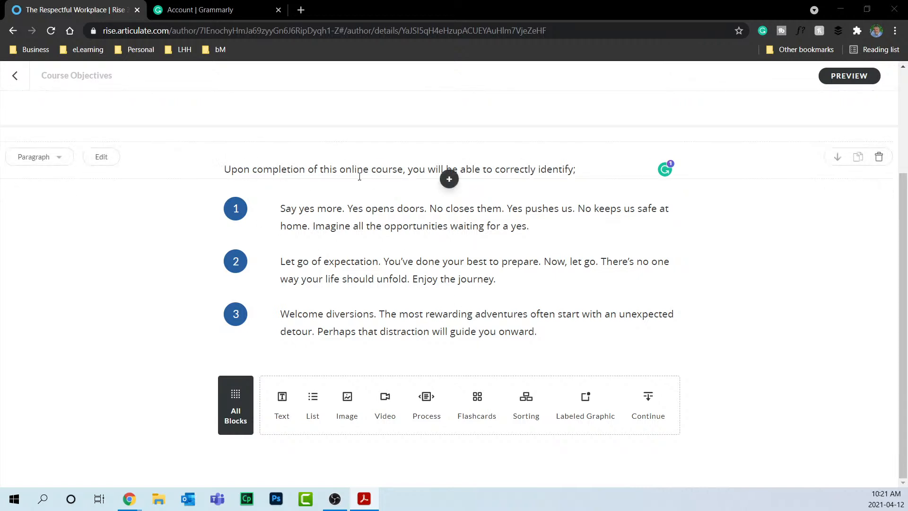
pyautogui.click(75, 196)
pyautogui.click(76, 197)
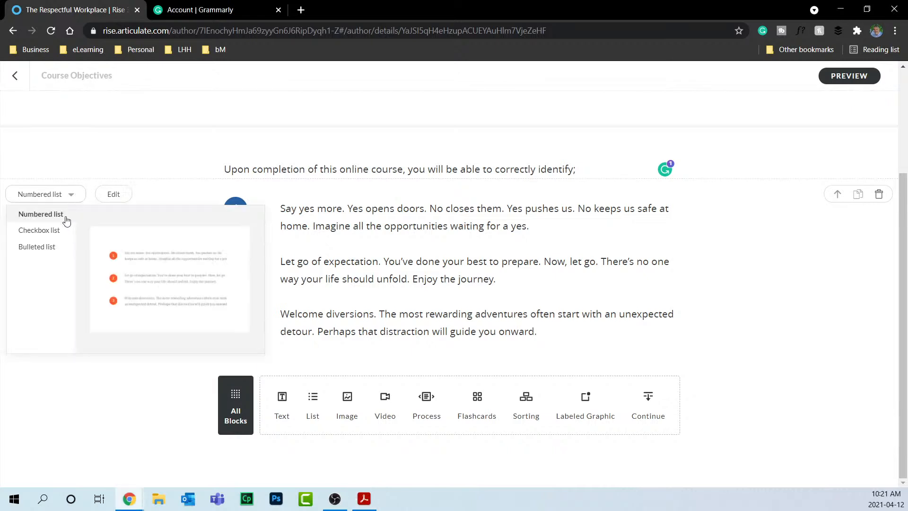
pyautogui.click(59, 231)
pyautogui.click(62, 219)
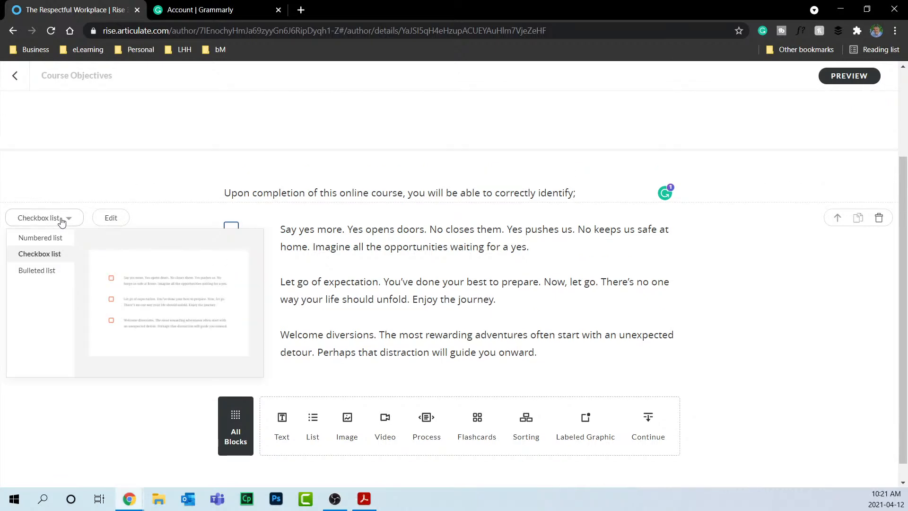
pyautogui.click(52, 278)
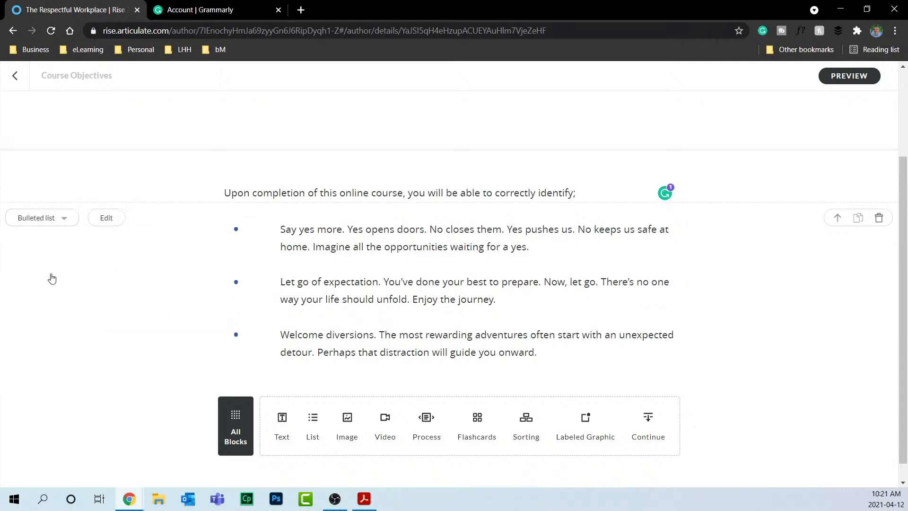
pyautogui.click(51, 219)
pyautogui.click(53, 244)
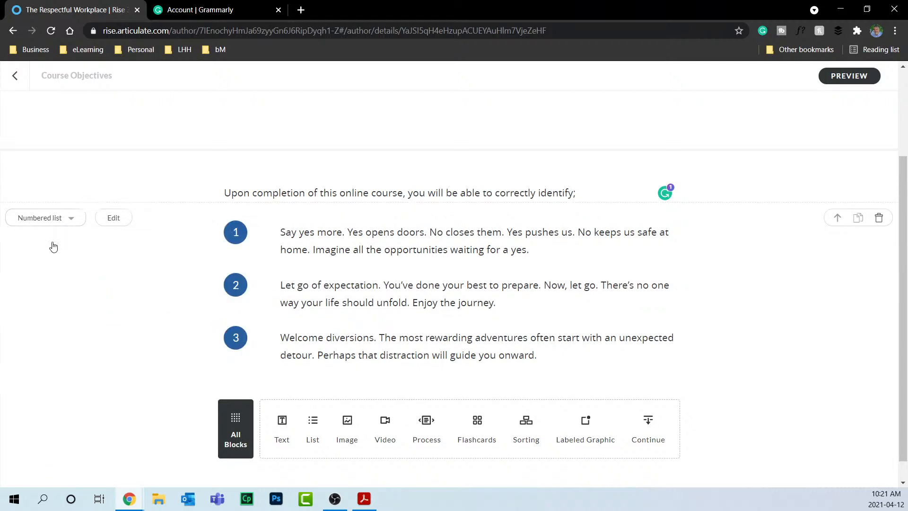
# Paste the first two objectives into list items 1 and 2, removing a stray '1'.
pyautogui.click(115, 220)
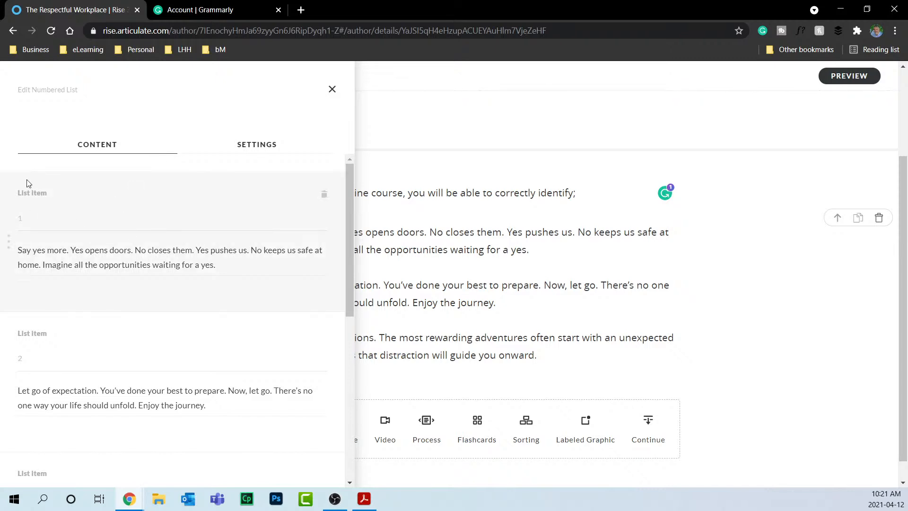
pyautogui.moveTo(19, 249); pyautogui.dragTo(233, 266)
pyautogui.write('The definition 1 of harassment')
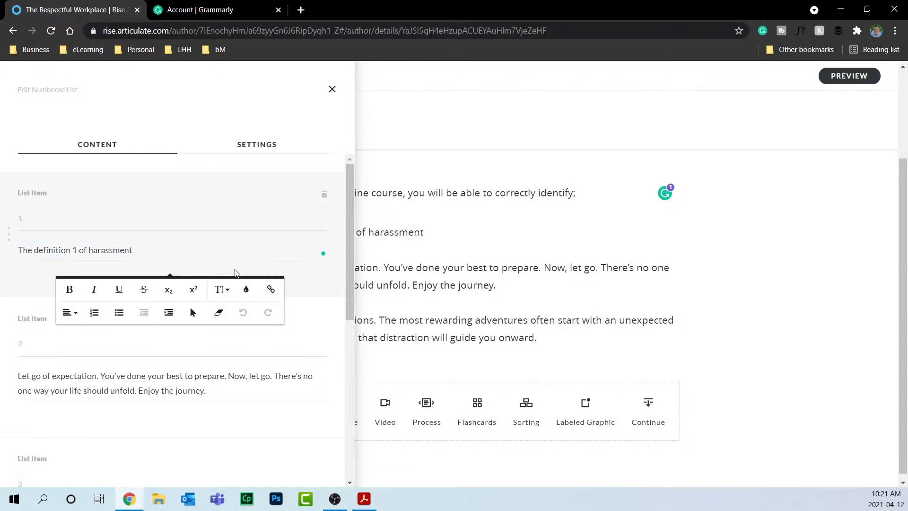
pyautogui.hotkey('alt', 'Tab')
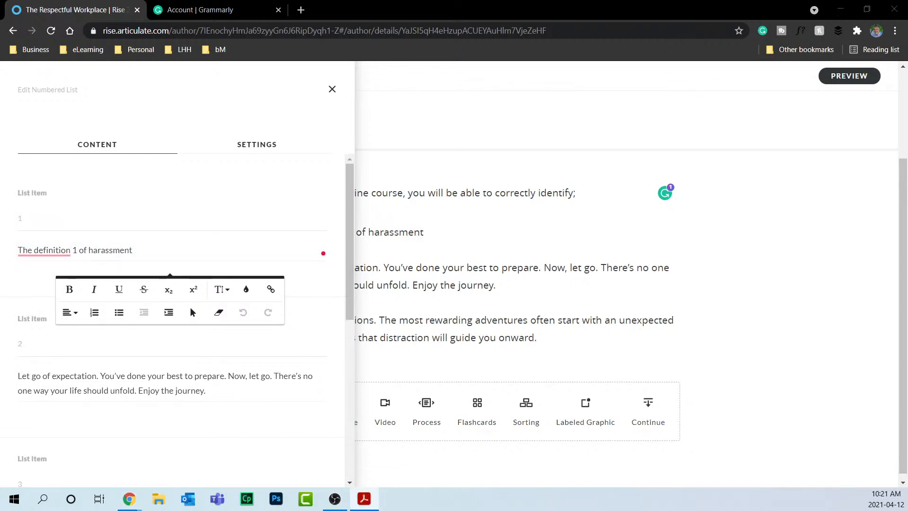
pyautogui.click(88, 379)
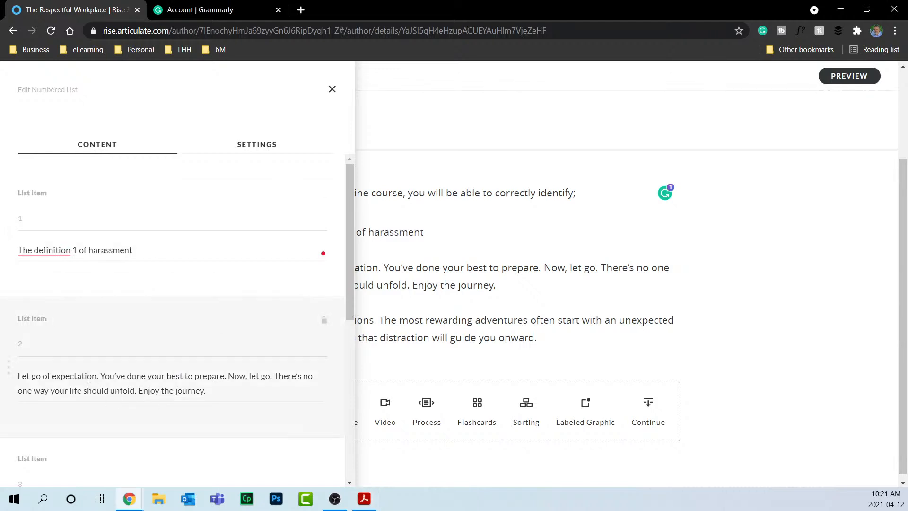
pyautogui.hotkey('ctrl', 'a')
pyautogui.write('The prohibited grounds of discrimination')
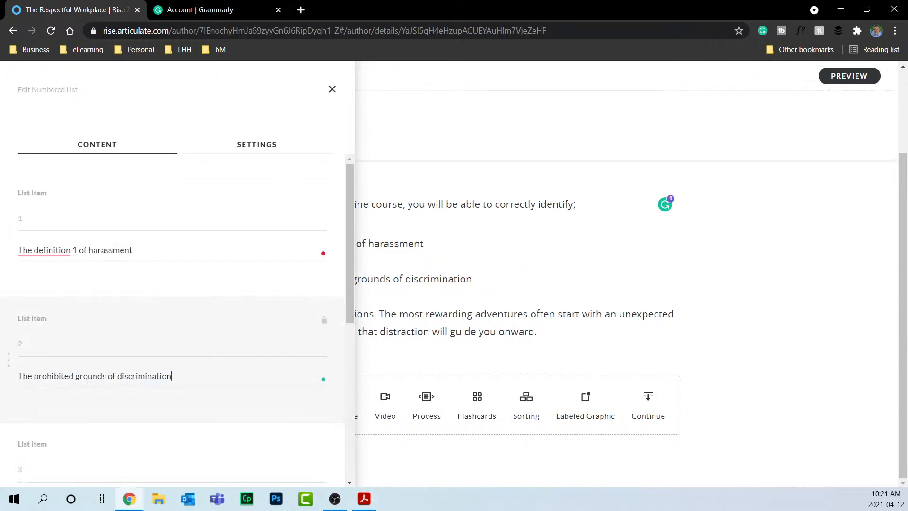
pyautogui.scroll(-1, 131, 276)
pyautogui.scroll(-2, 122, 257)
pyautogui.scroll(3, 121, 250)
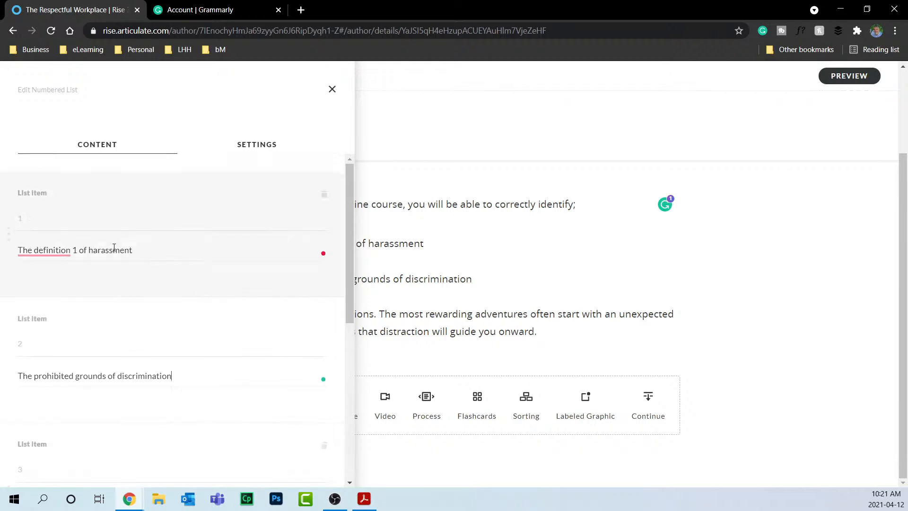
pyautogui.moveTo(44, 251)
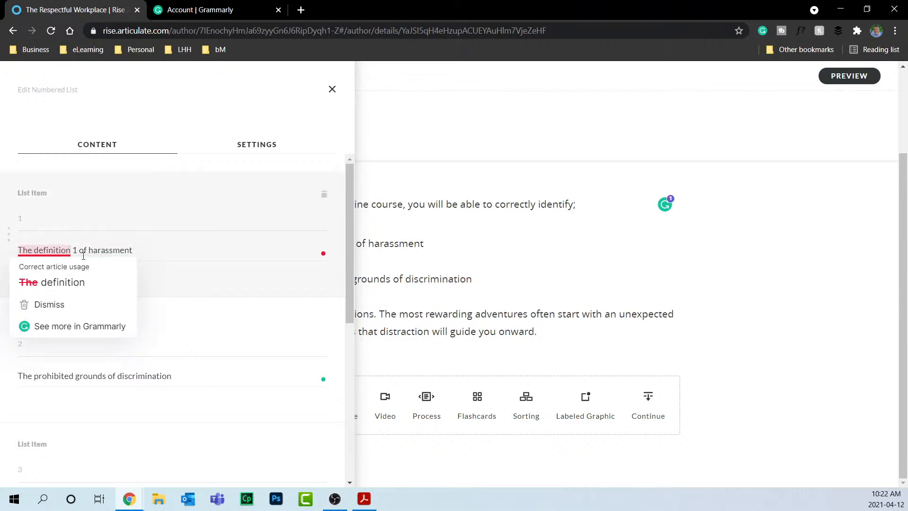
pyautogui.press('BackSpace')
pyautogui.press('BackSpace')
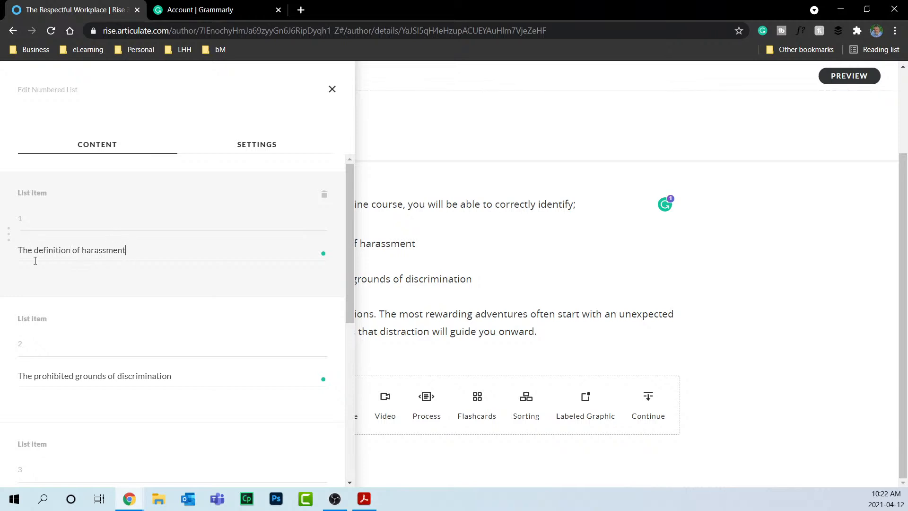
# Retype item 2 as 'The prohibited grounds of discrimination'.
pyautogui.hotkey('alt', 'Tab')
pyautogui.click(82, 375)
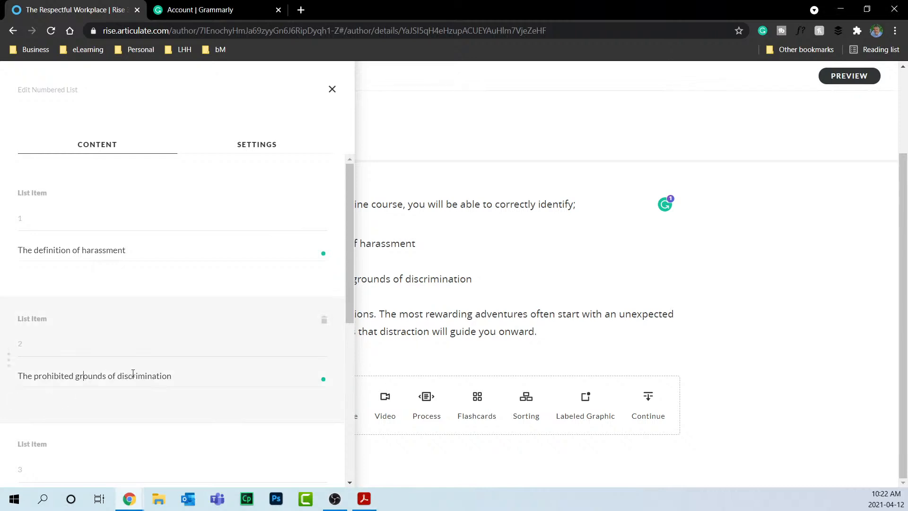
pyautogui.tripleClick(133, 374)
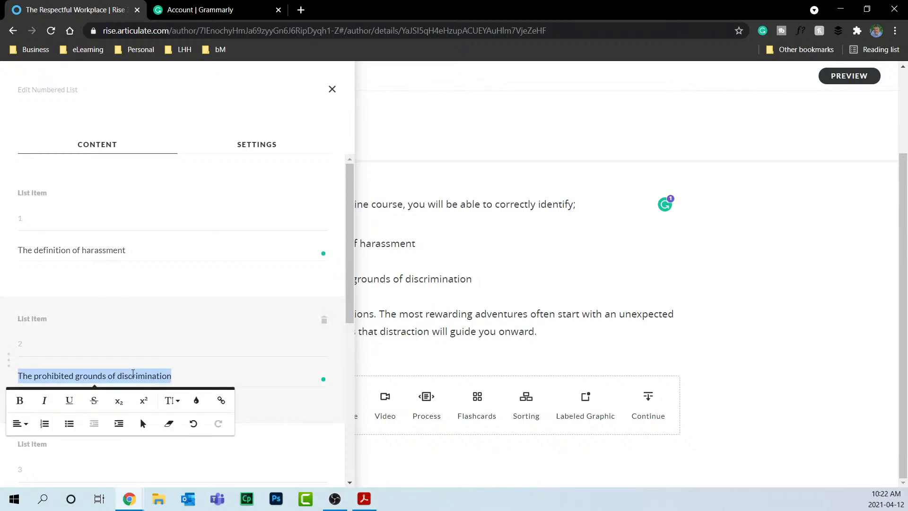
pyautogui.write('The prohibitee')
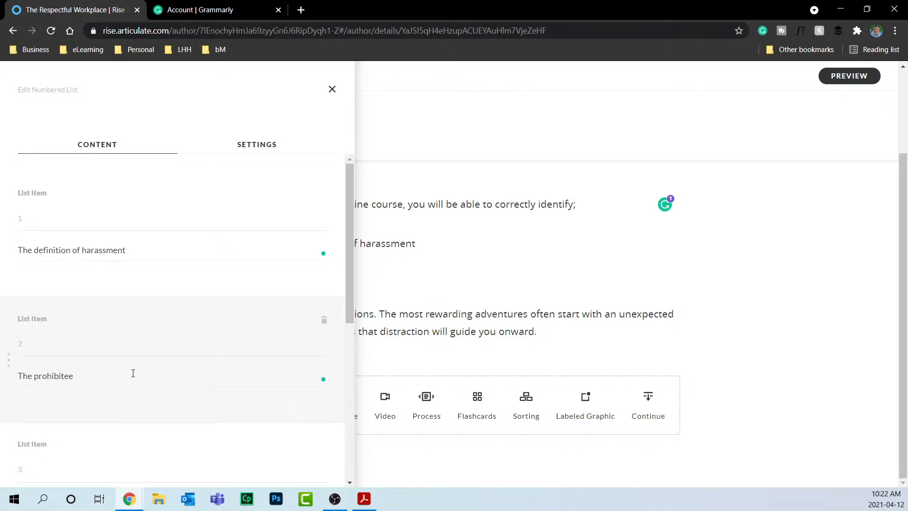
pyautogui.press('BackSpace')
pyautogui.write('d grounds of discrm')
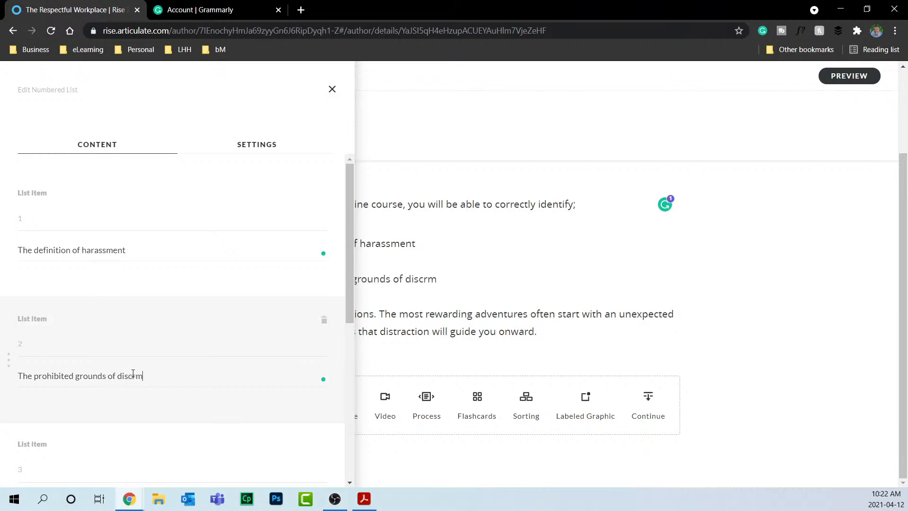
pyautogui.press('BackSpace')
pyautogui.write('imination')
# Replace item 3 with 'The impact that discrimination has on the workplace', fixing the spelling.
pyautogui.scroll(-4, 133, 374)
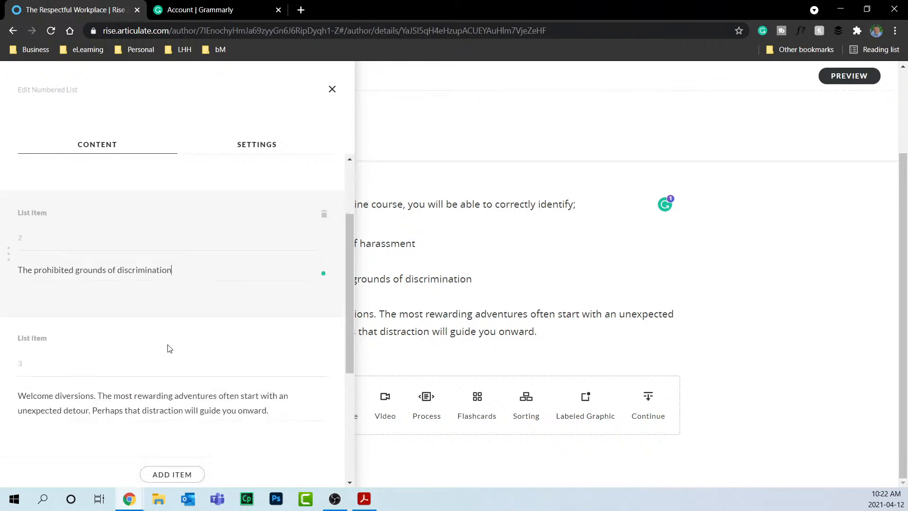
pyautogui.click(120, 337)
pyautogui.hotkey('ctrl', 'a')
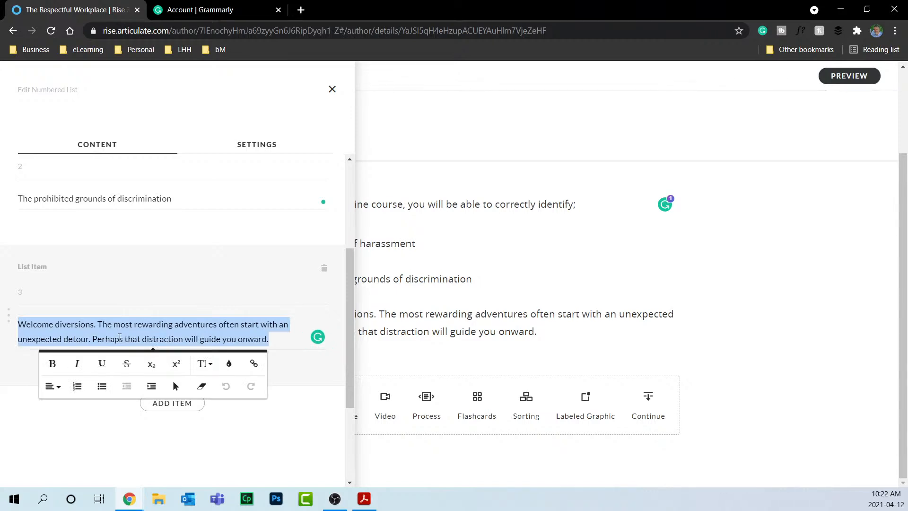
pyautogui.write('The ')
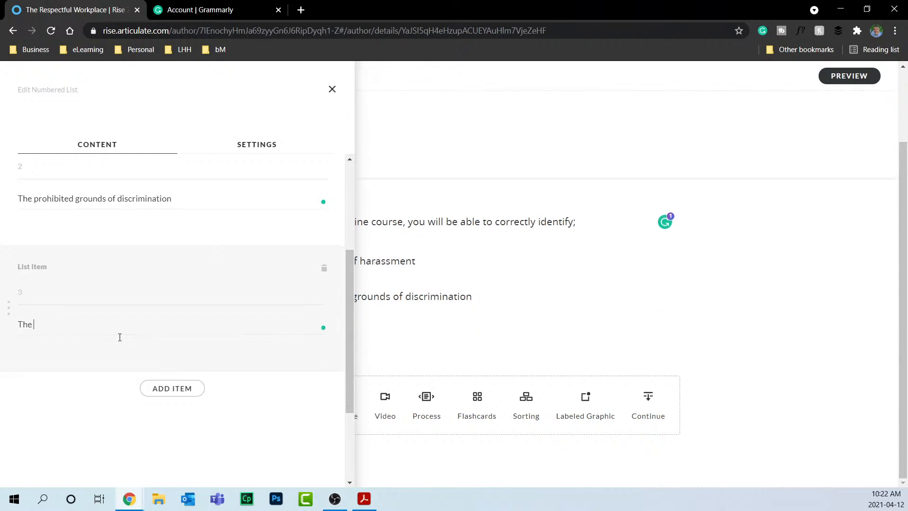
pyautogui.write('impact that')
pyautogui.write('iscrim')
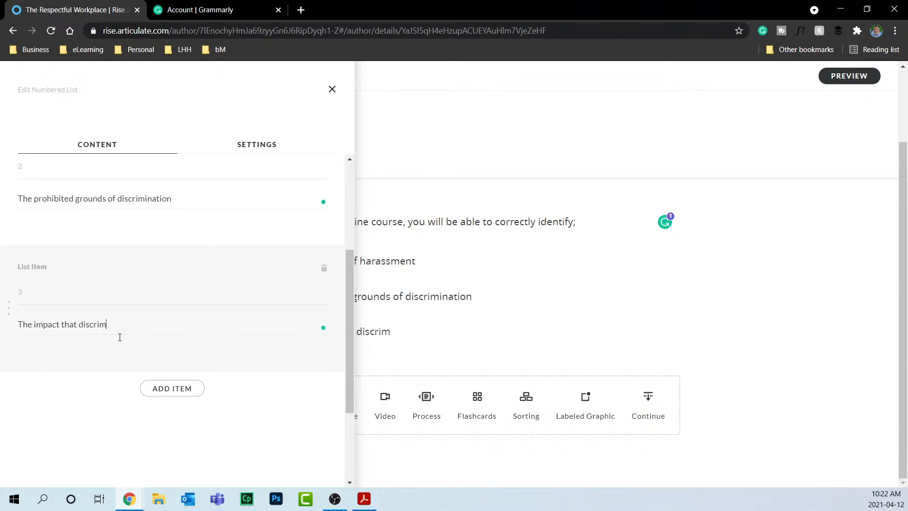
pyautogui.write('ation has on the workplace')
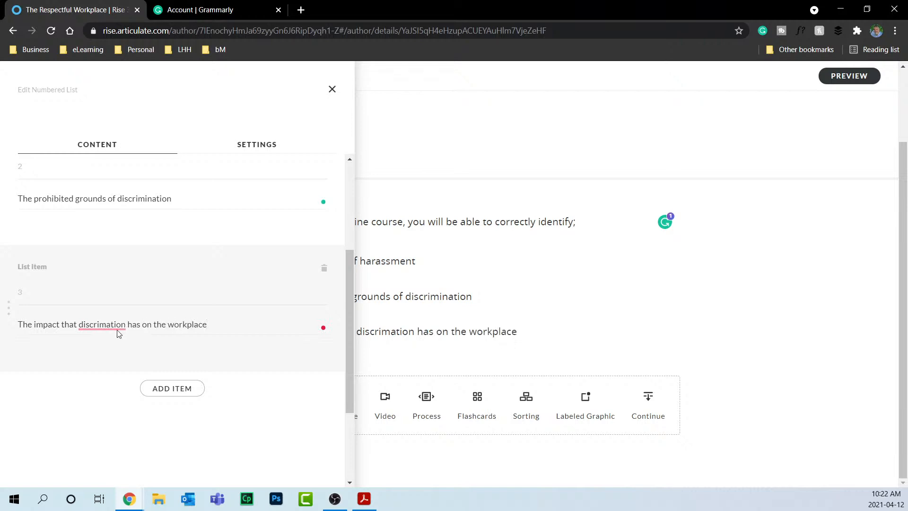
pyautogui.moveTo(107, 322)
pyautogui.click(110, 345)
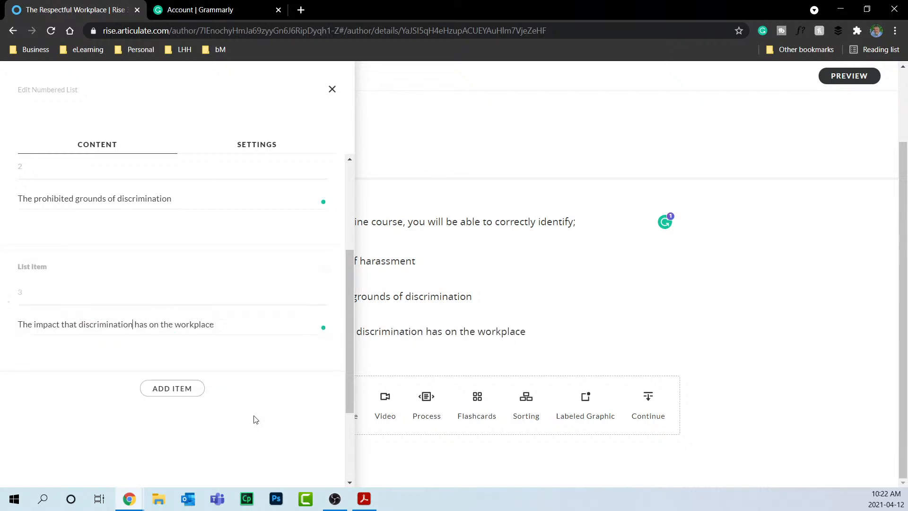
pyautogui.click(330, 93)
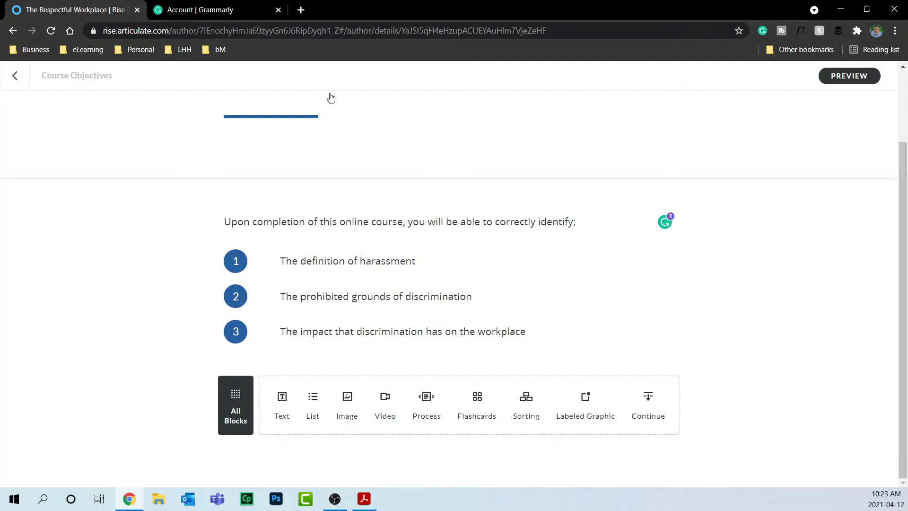
pyautogui.moveTo(447, 241)
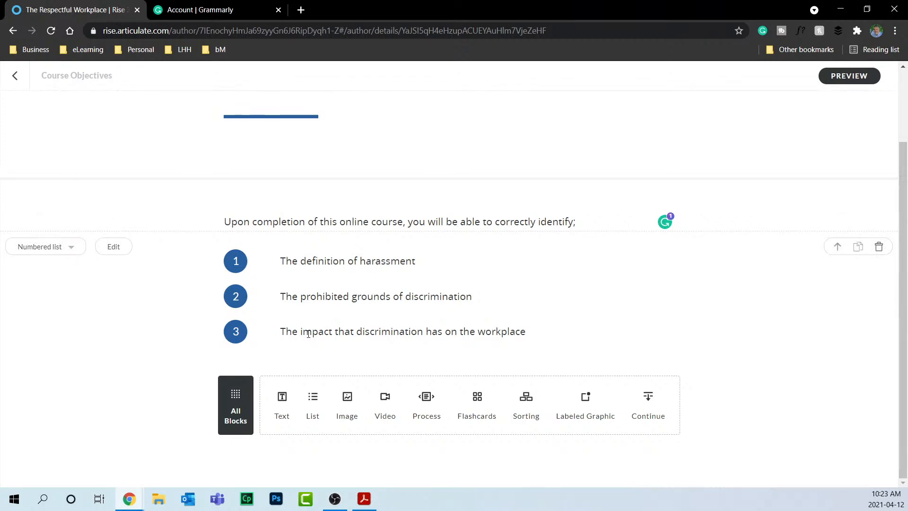
# Insert a Statement-category Note block, with its placeholder quote text, beneath the three numbered objectives.
pyautogui.click(236, 390)
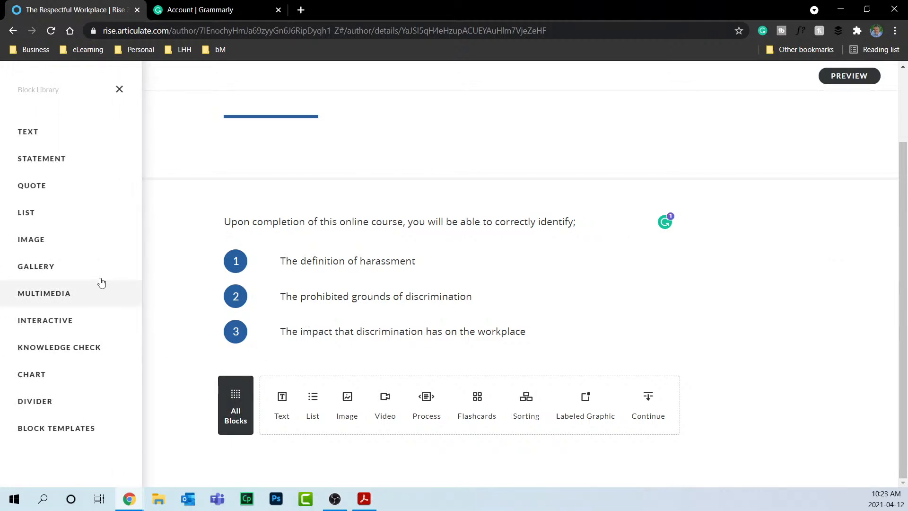
pyautogui.click(76, 153)
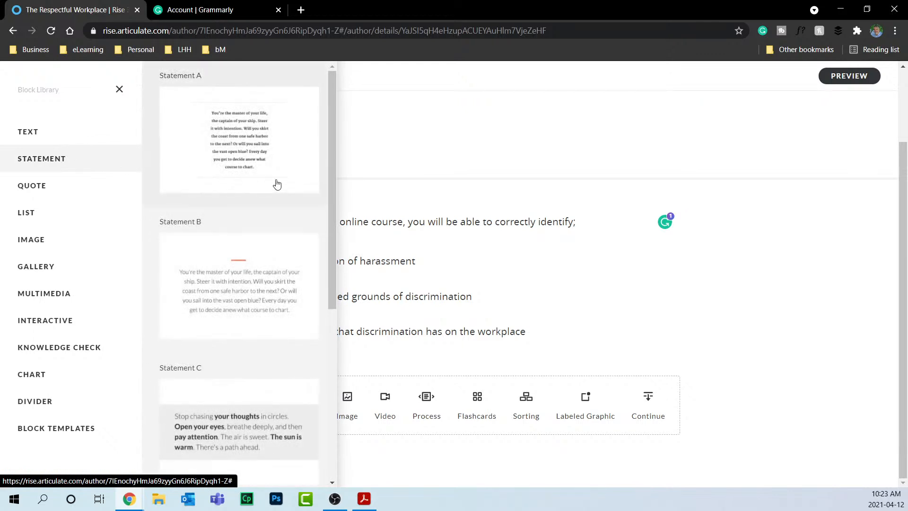
pyautogui.scroll(-4, 276, 185)
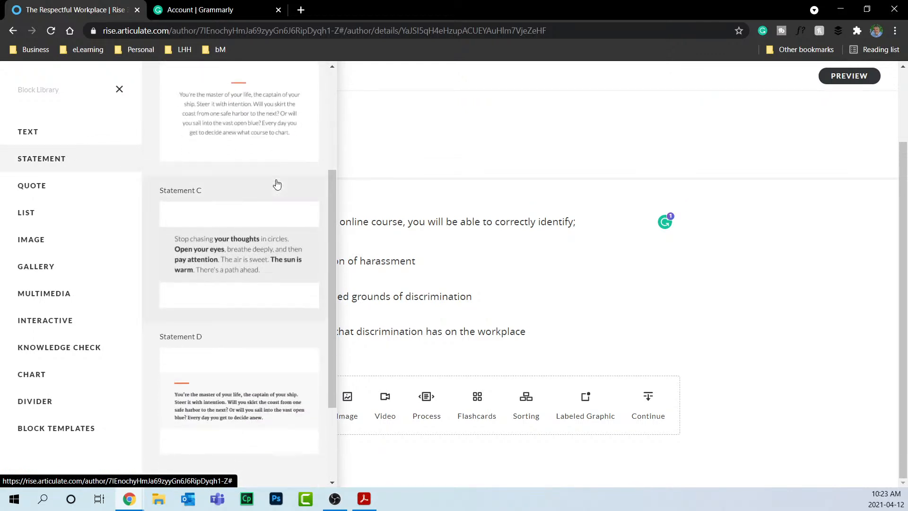
pyautogui.scroll(-3, 277, 184)
pyautogui.scroll(7, 277, 184)
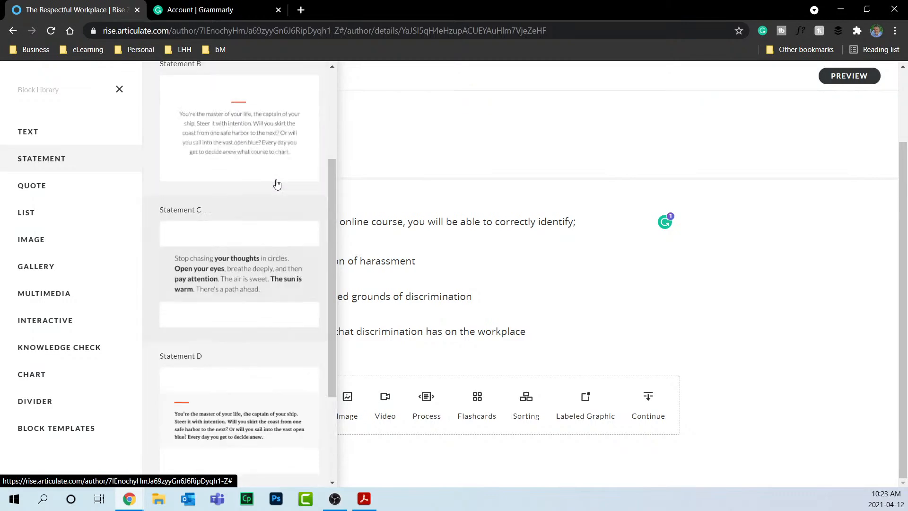
pyautogui.scroll(-7, 269, 167)
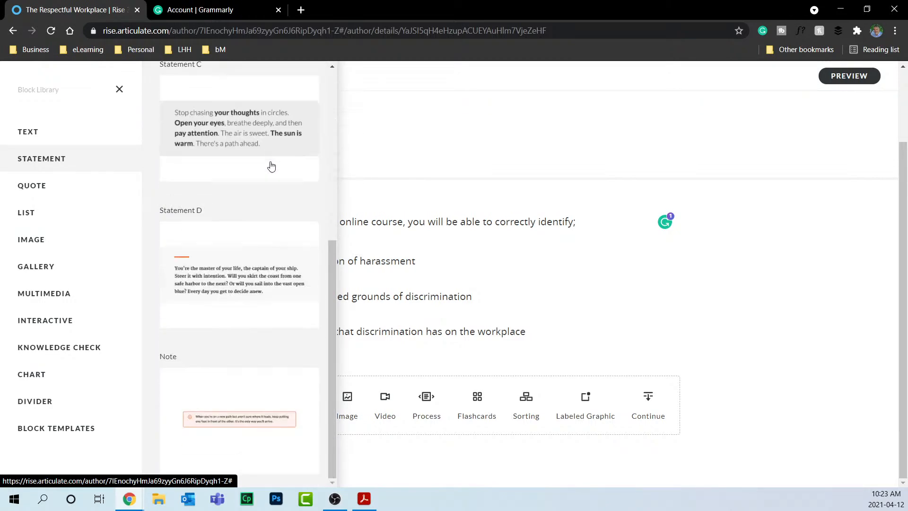
pyautogui.click(225, 418)
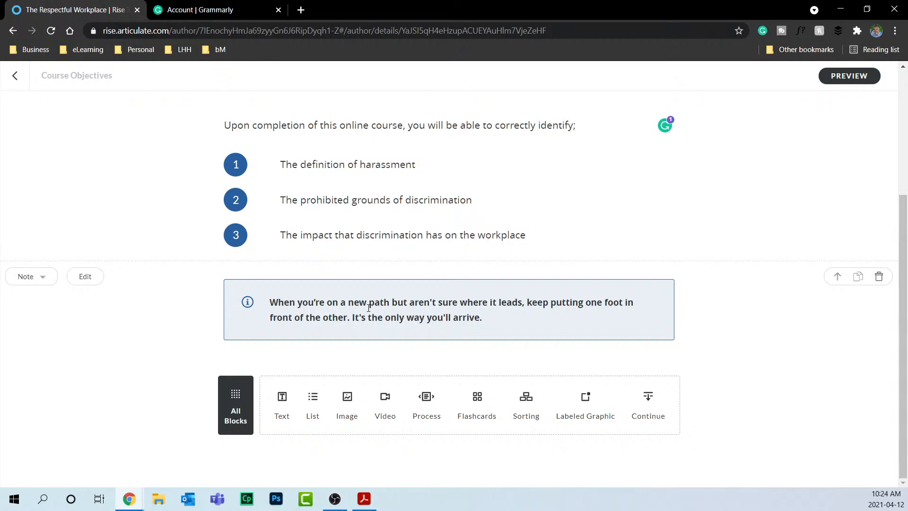
pyautogui.click(81, 280)
pyautogui.click(228, 151)
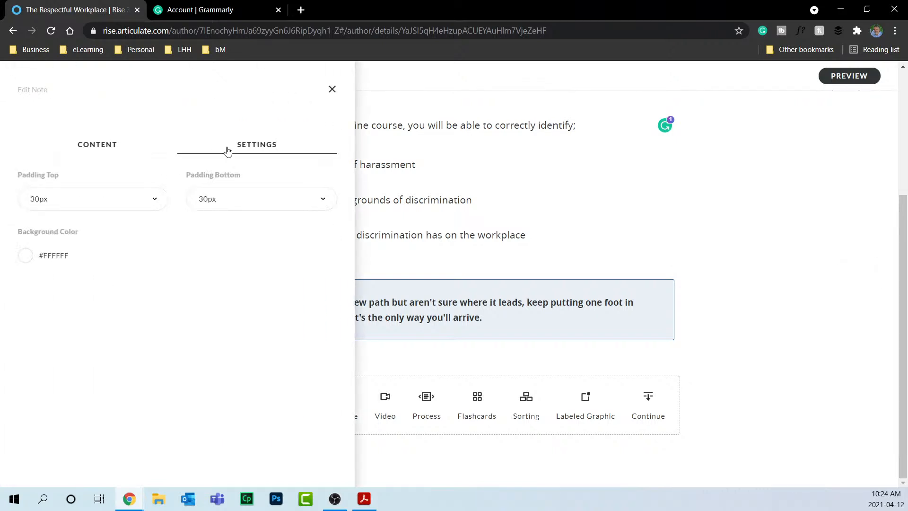
pyautogui.click(26, 257)
pyautogui.click(35, 309)
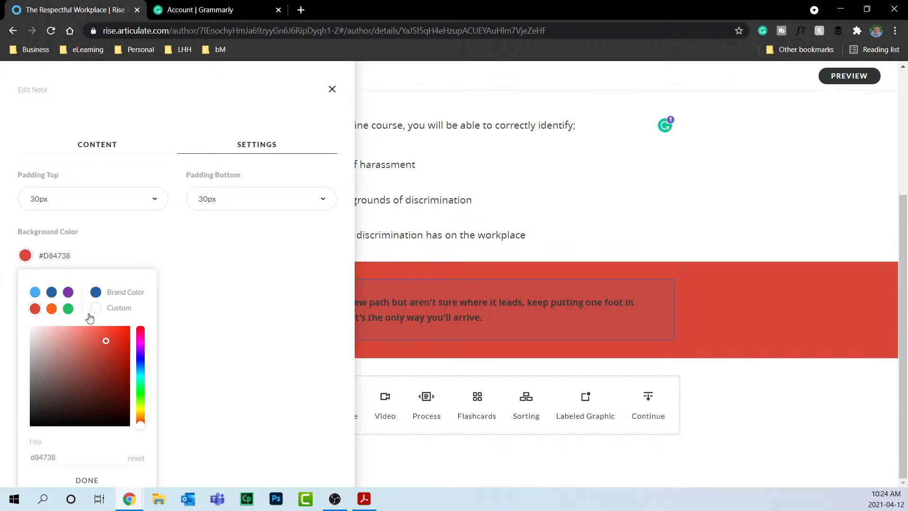
pyautogui.moveTo(119, 413); pyautogui.dragTo(1, 316)
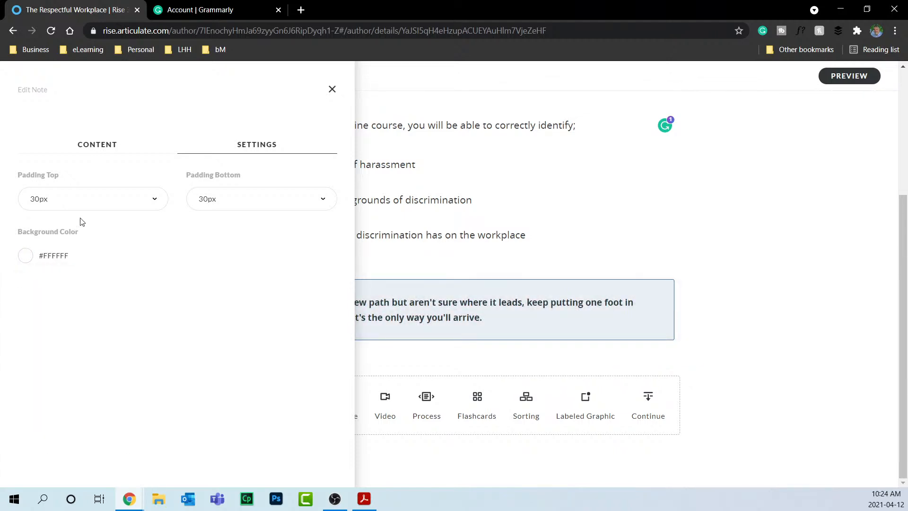
pyautogui.click(97, 149)
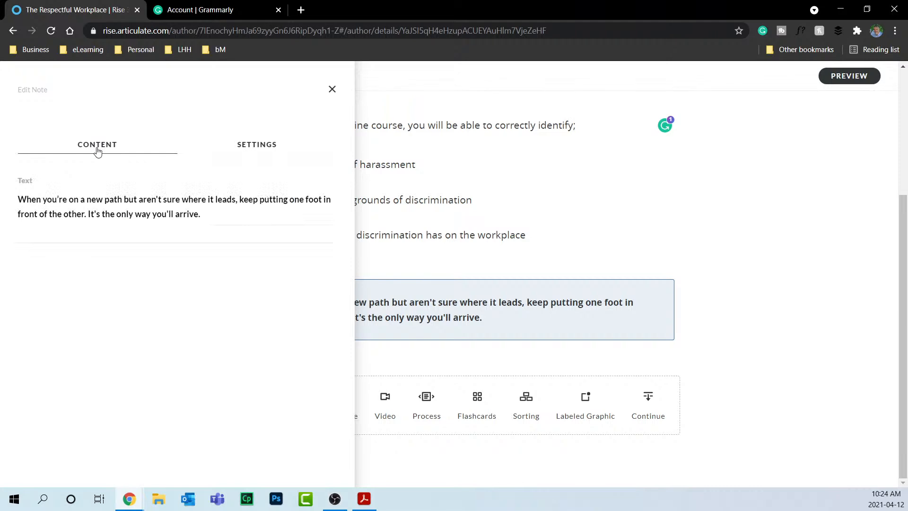
pyautogui.click(332, 90)
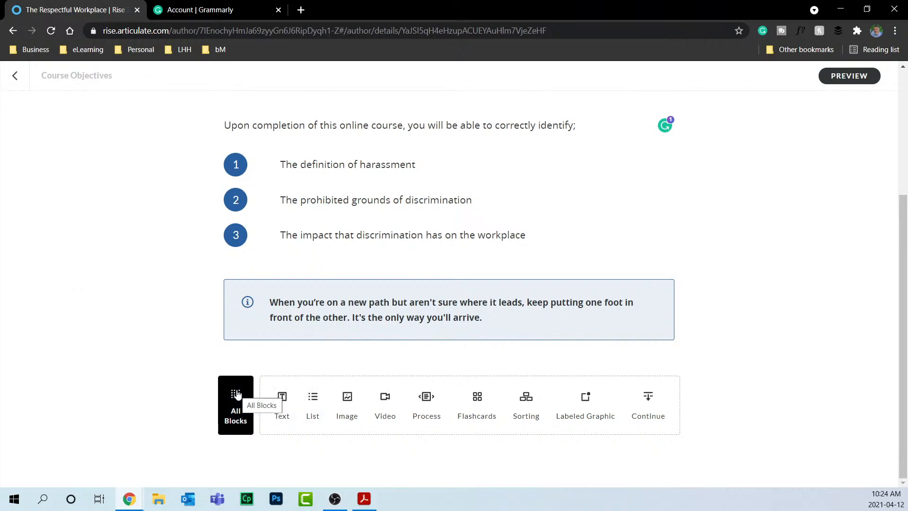
# Preview the lesson in tablet portrait, tablet landscape, mobile portrait and mobile landscape layouts.
pyautogui.click(849, 76)
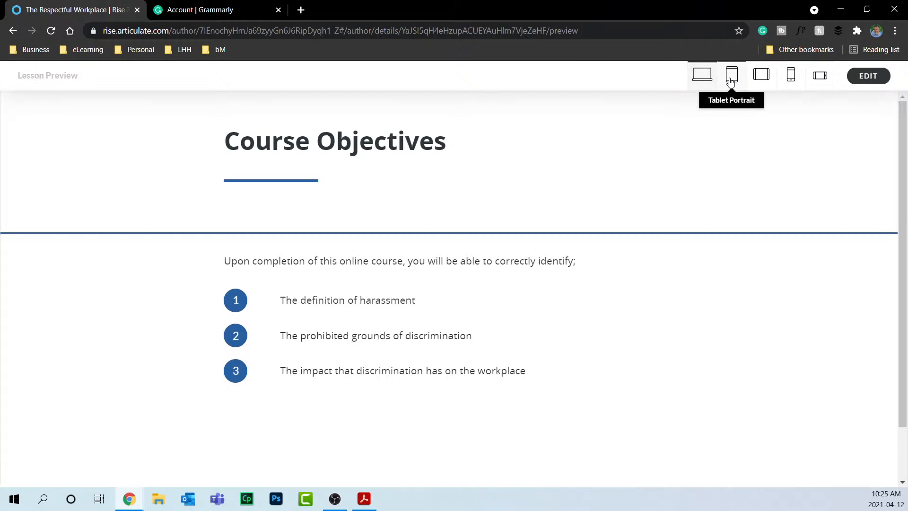
pyautogui.click(731, 78)
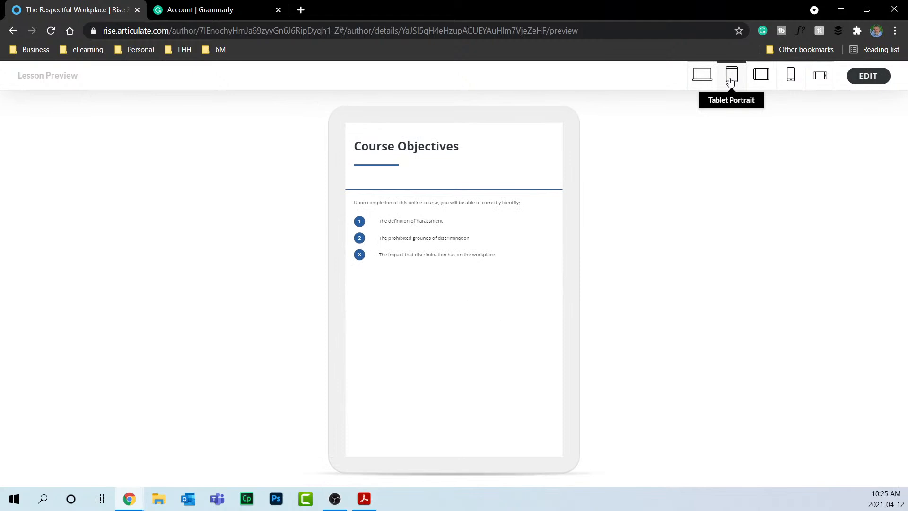
pyautogui.click(765, 82)
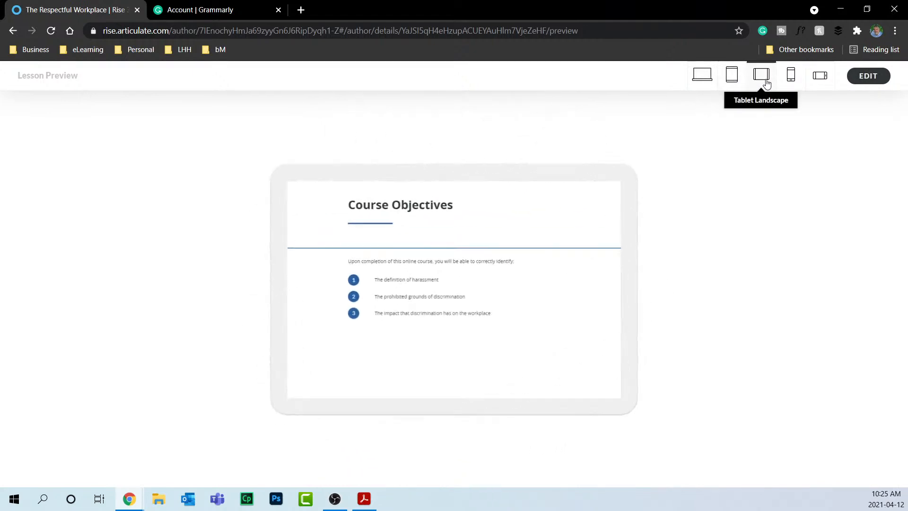
pyautogui.click(791, 81)
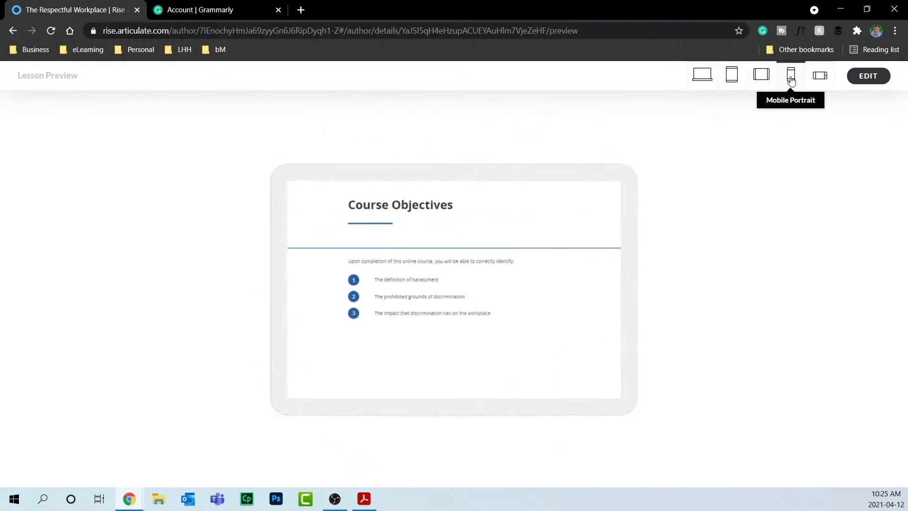
pyautogui.click(821, 83)
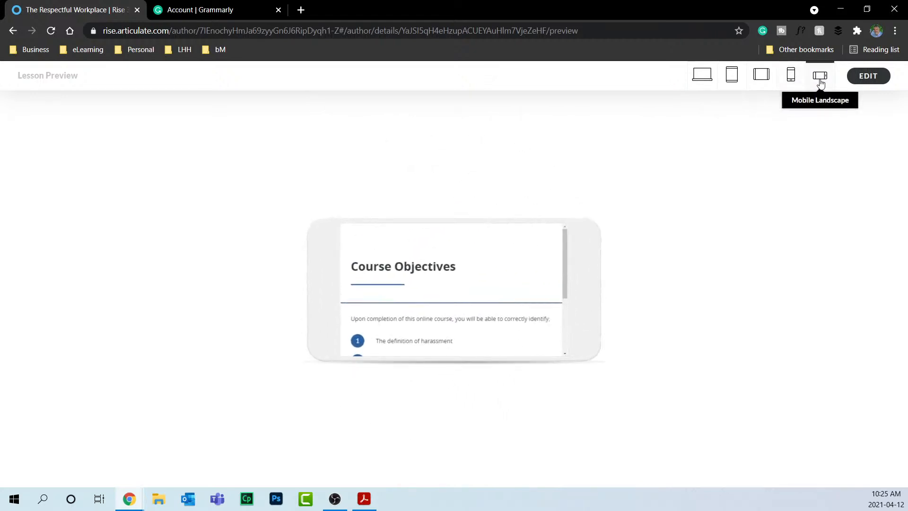
# Switch the preview back to desktop and return to the lesson editor.
pyautogui.click(710, 75)
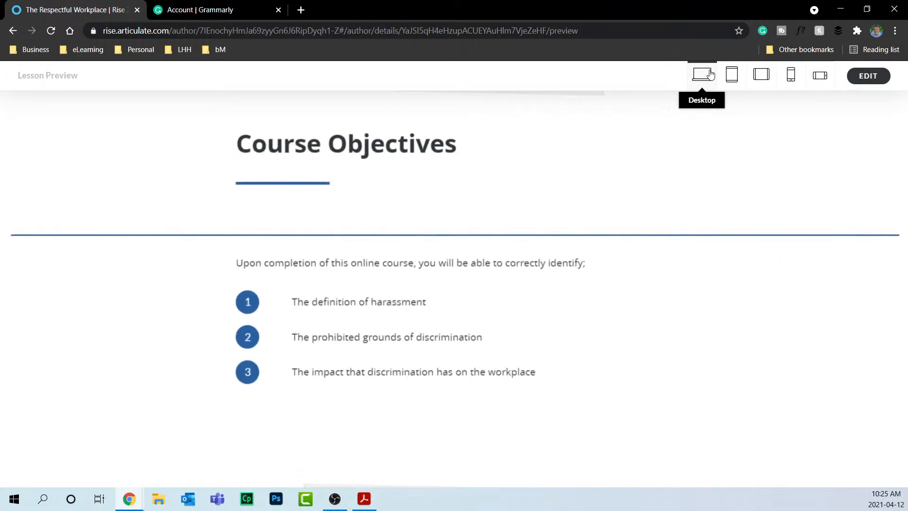
pyautogui.click(877, 84)
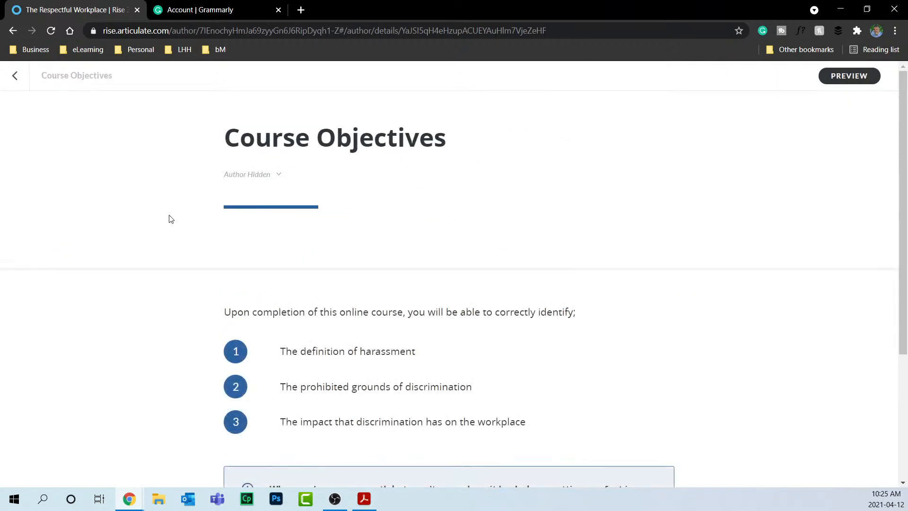
# Add a CONTINUE button block under the Note to close the lesson.
pyautogui.scroll(-4, 170, 218)
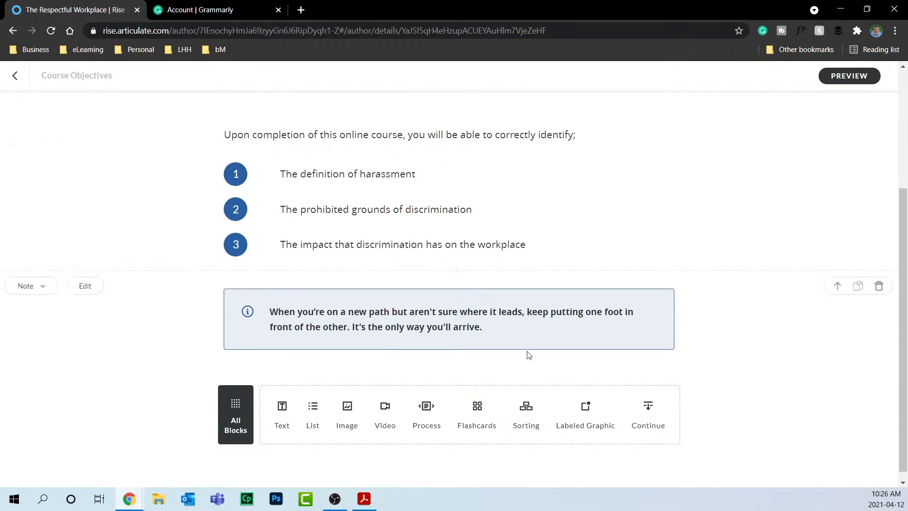
pyautogui.click(649, 410)
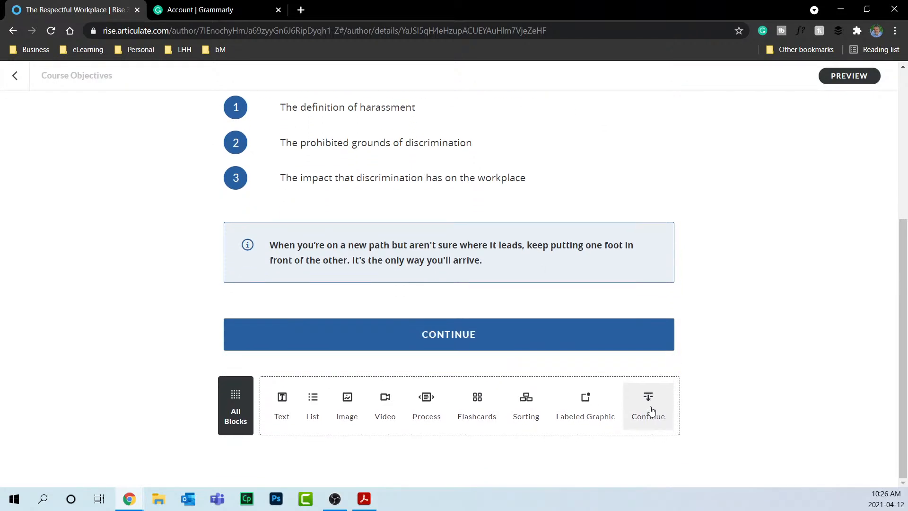
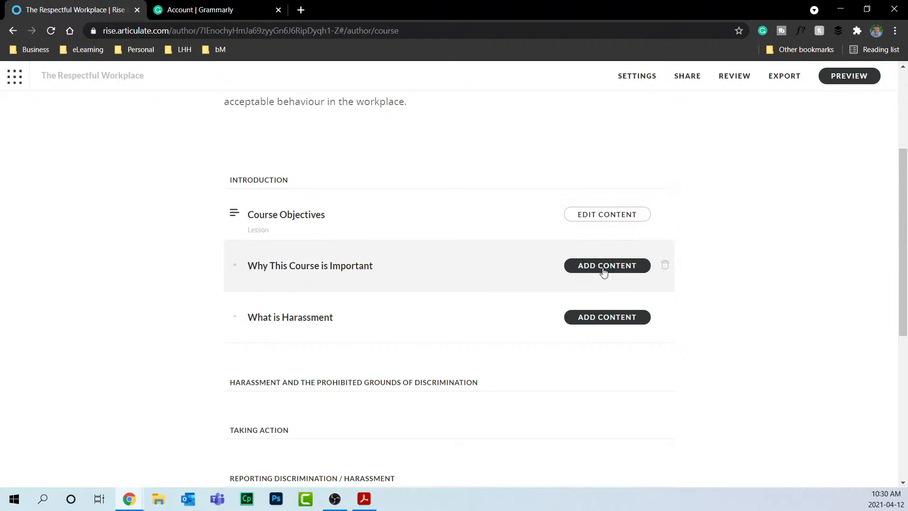
# Start adding content to the 'Why This Course is Important' entry.
pyautogui.click(603, 270)
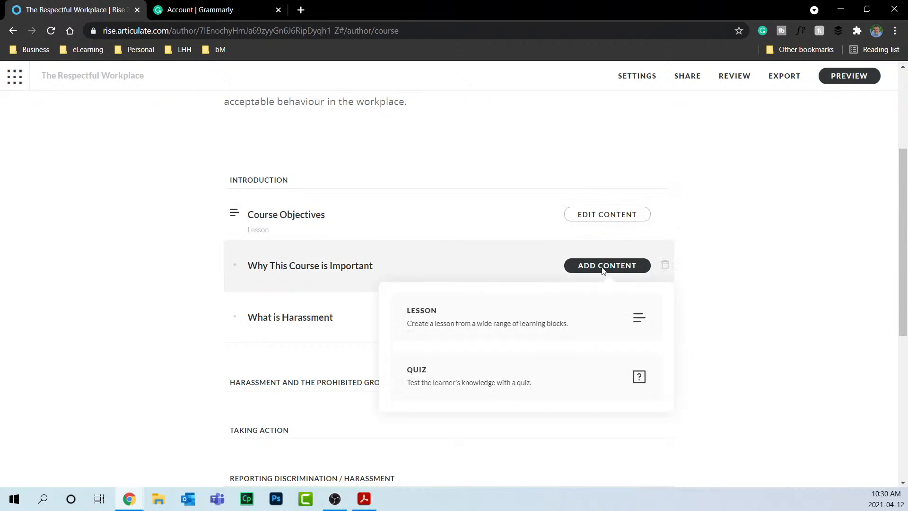
# Make 'Why This Course is Important' a lesson and show the Quote block templates.
pyautogui.click(636, 328)
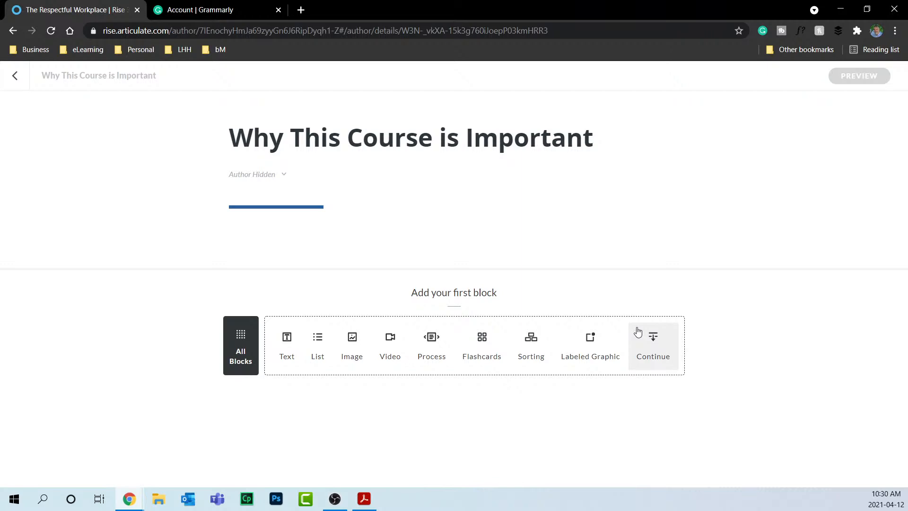
pyautogui.click(224, 339)
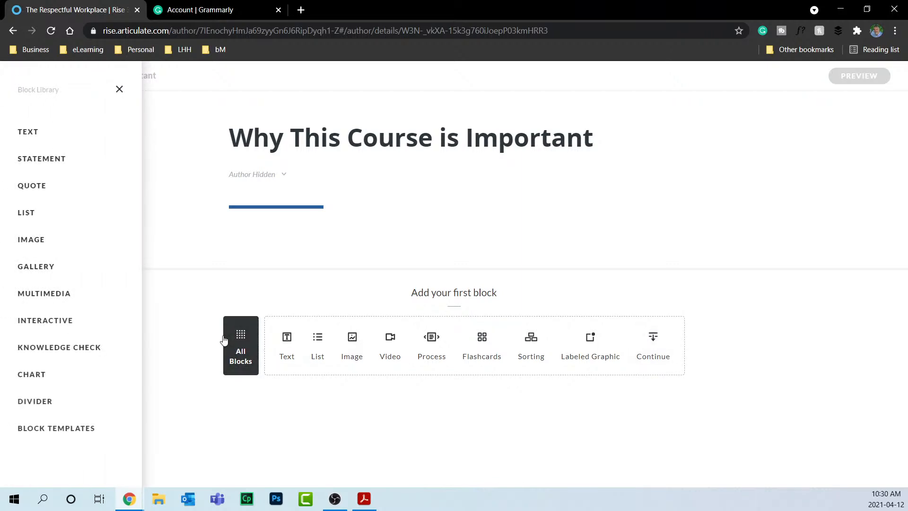
pyautogui.click(47, 191)
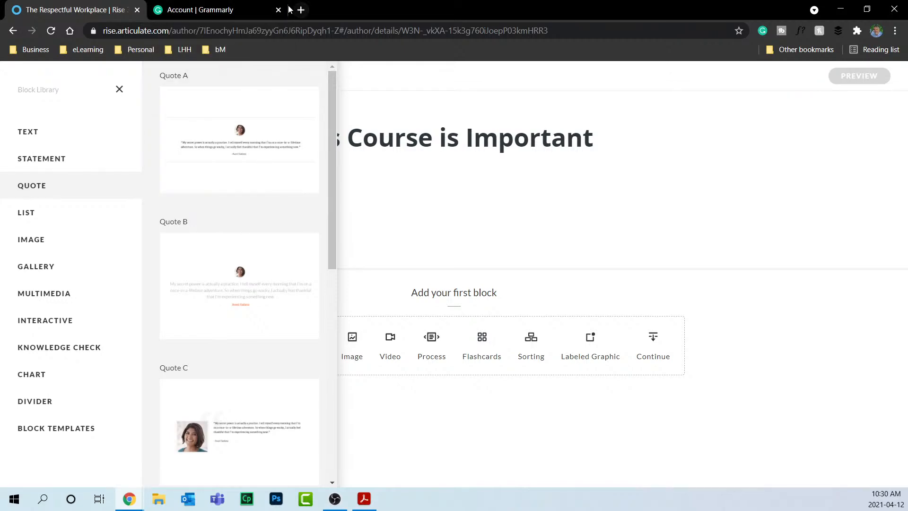
pyautogui.moveTo(258, 9); pyautogui.dragTo(257, 0)
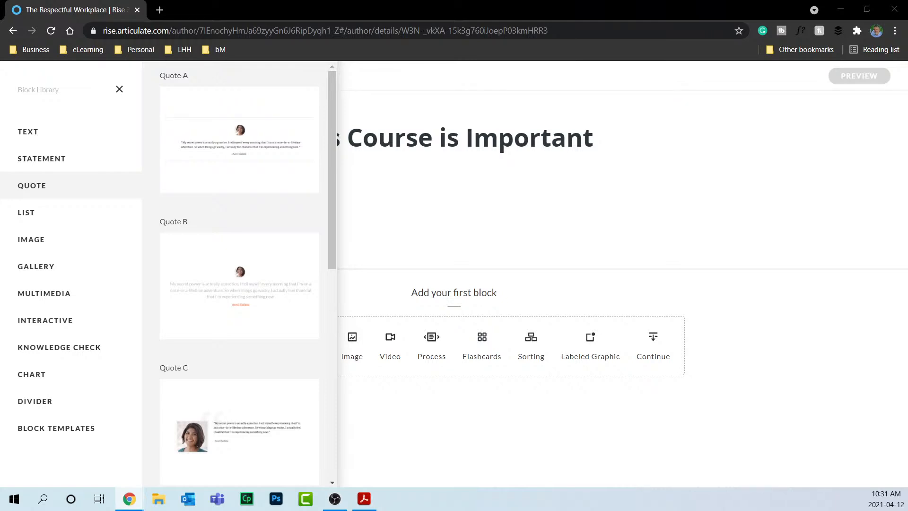
# Insert a Quote A block and paste in the 'greatest glory in living' quote, fixing its quote marks.
pyautogui.click(229, 145)
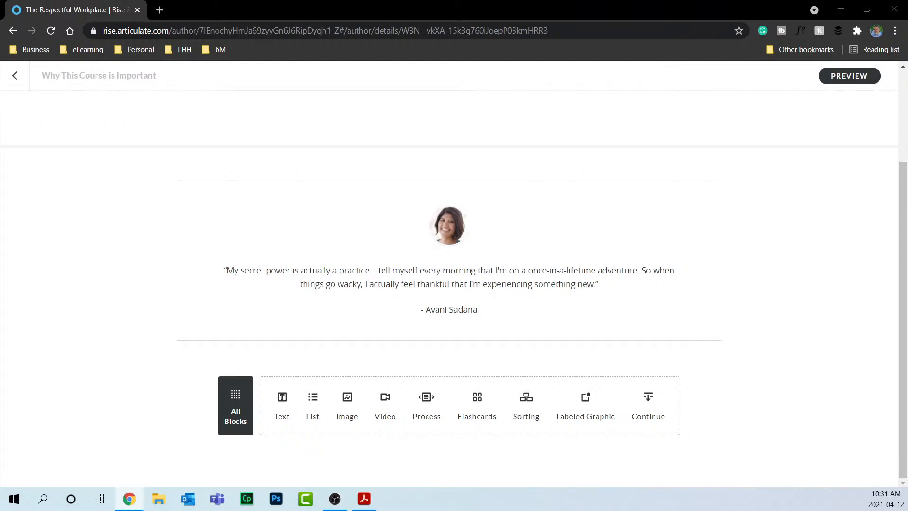
pyautogui.click(99, 181)
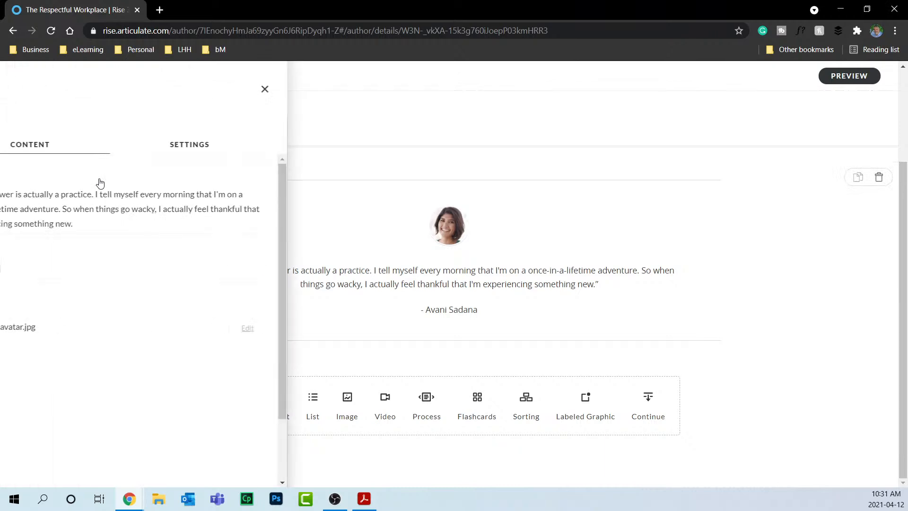
pyautogui.click(56, 196)
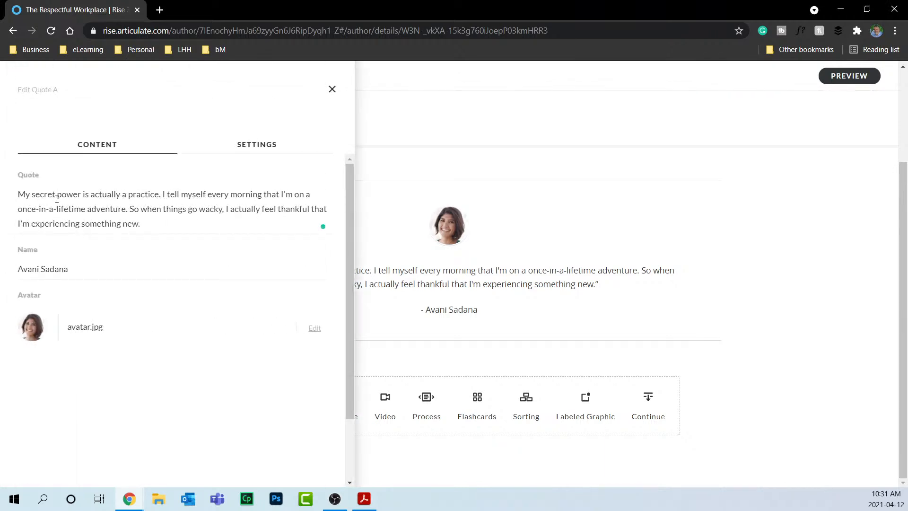
pyautogui.hotkey('ctrl', 'a')
pyautogui.write('"The greatest glory in living lies not in never falling, but in rising every time we fall."')
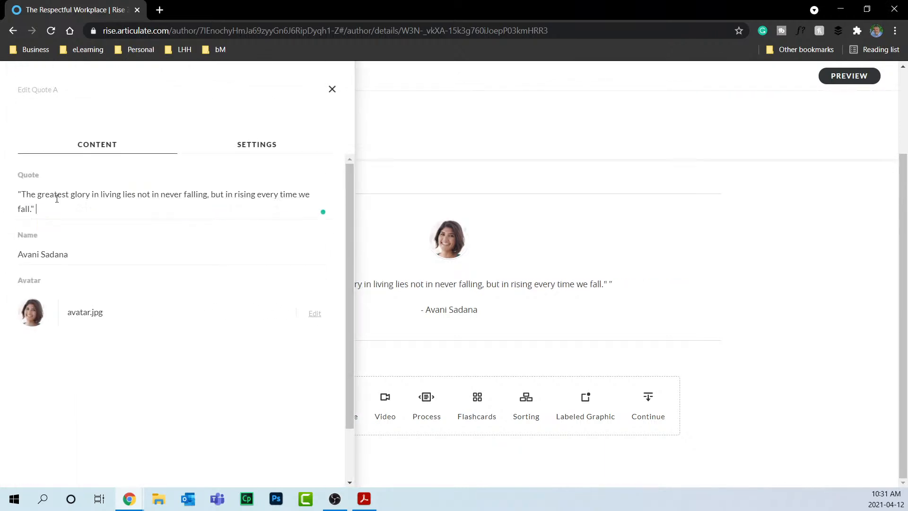
pyautogui.press('BackSpace')
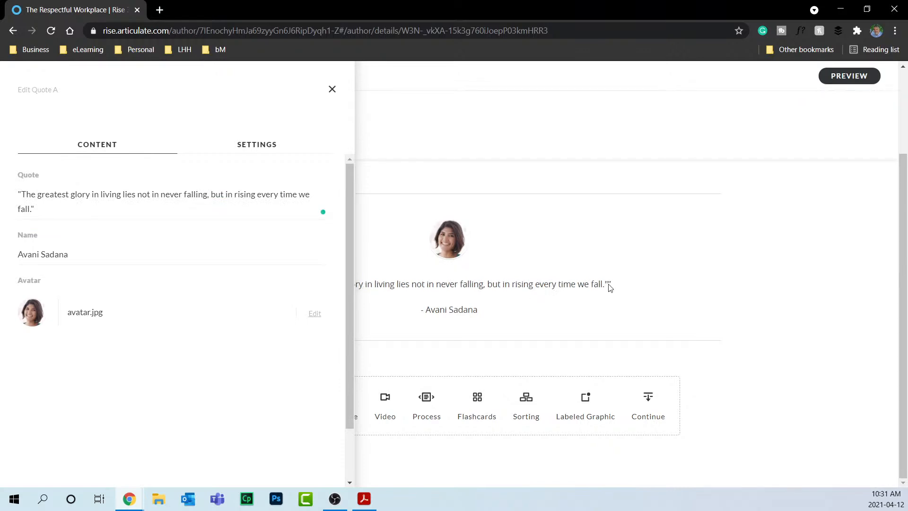
pyautogui.press('BackSpace')
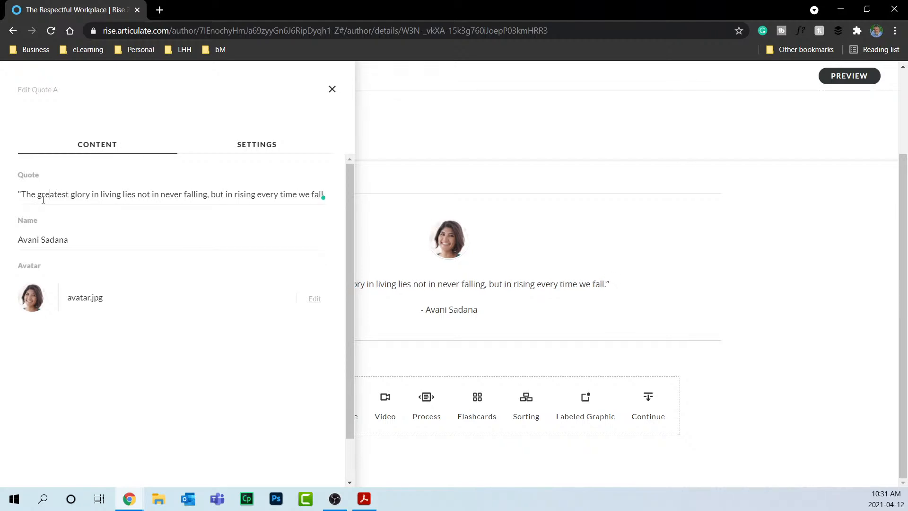
pyautogui.press('Delete')
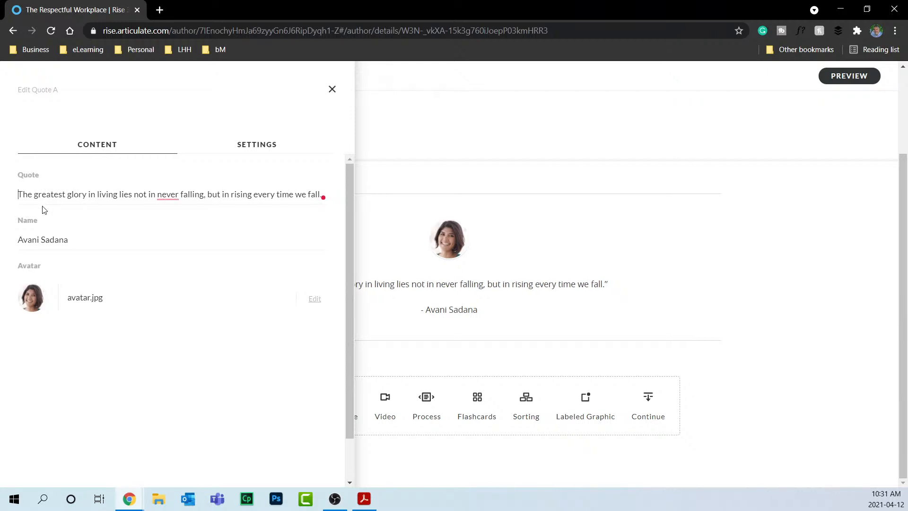
# Credit the quote to Nelson Mandela.
pyautogui.tripleClick(65, 248)
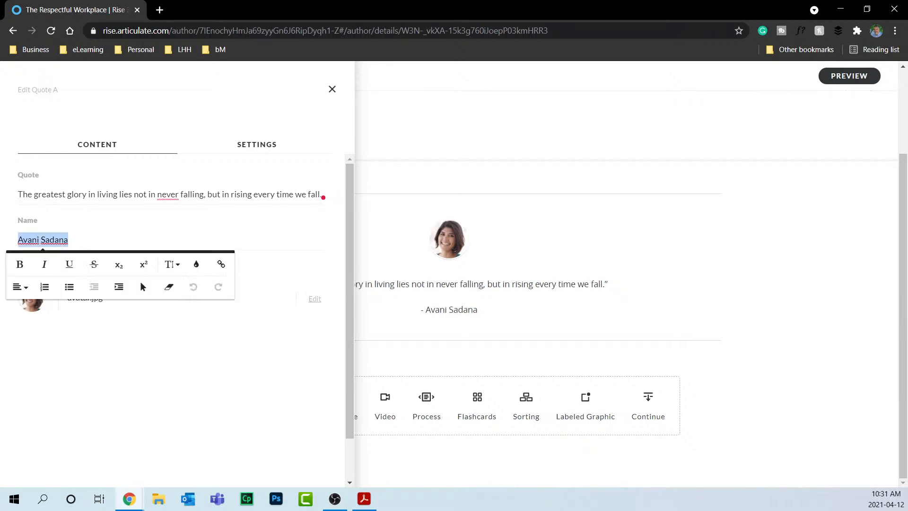
pyautogui.write('Nelson')
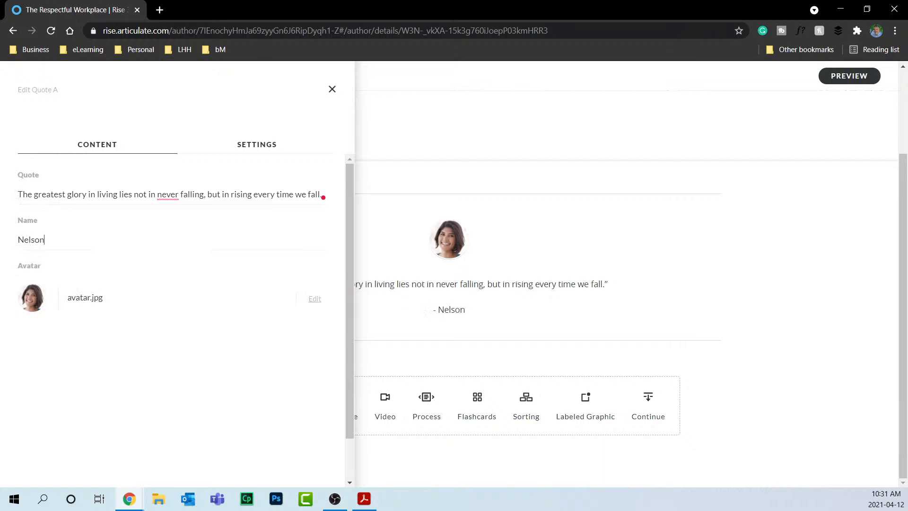
pyautogui.write(' Mandela')
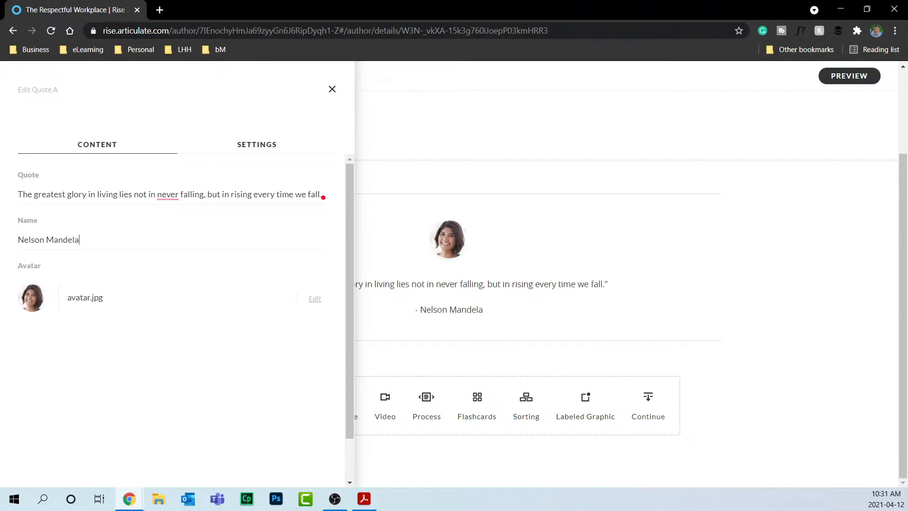
pyautogui.moveTo(0, 199); pyautogui.dragTo(528, 58)
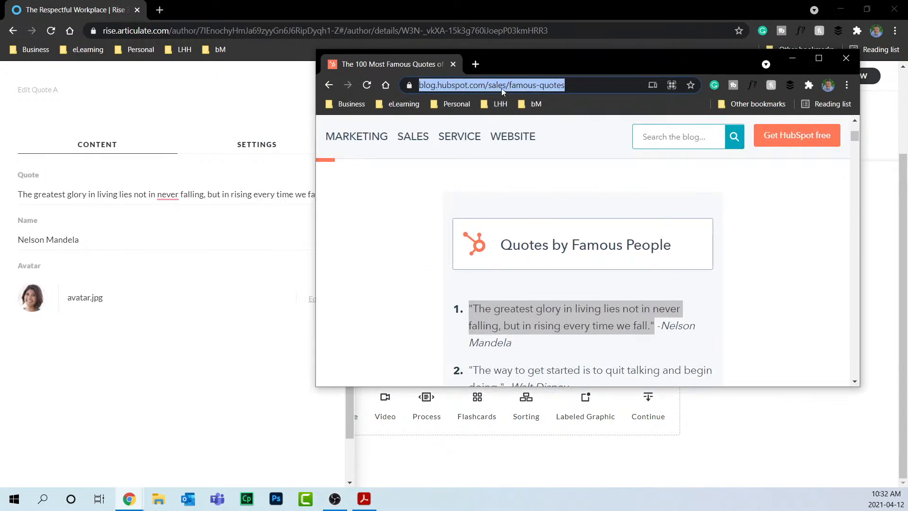
# Open Storyblocks from the Business bookmarks and search images for 'nelson mandela'.
pyautogui.click(350, 103)
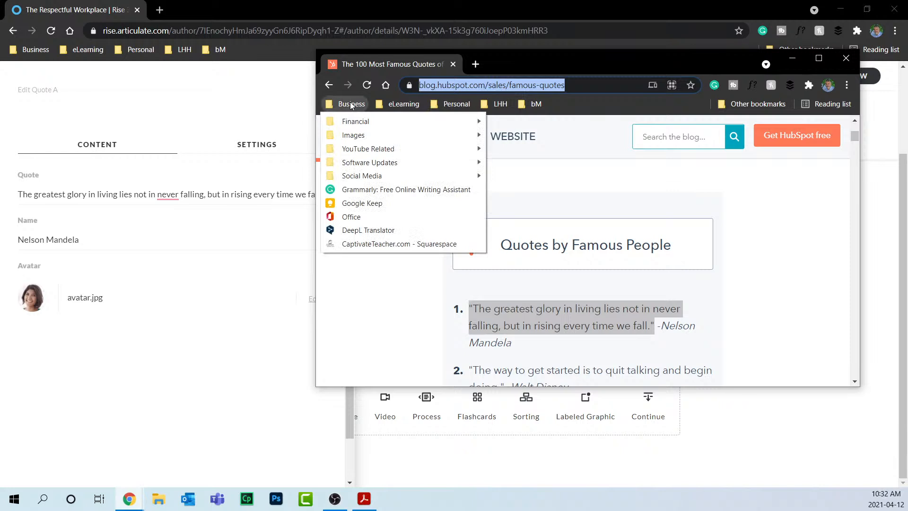
pyautogui.moveTo(364, 137)
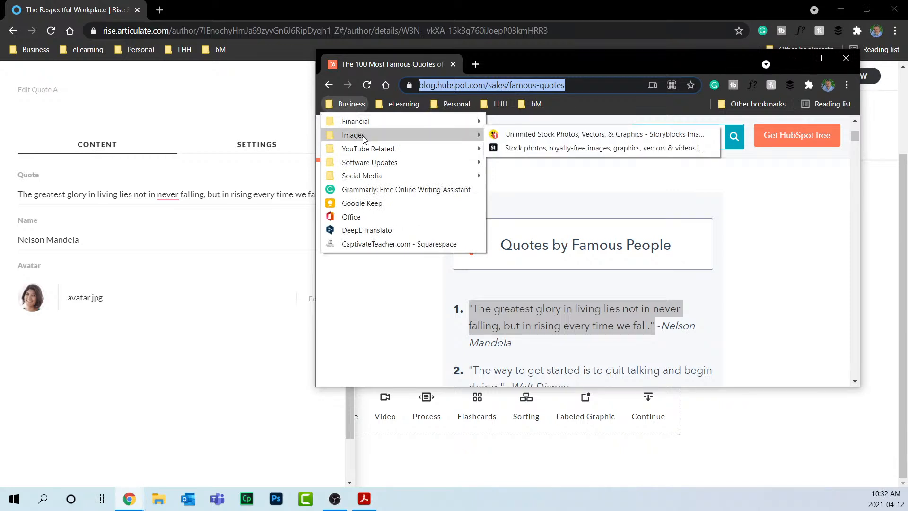
pyautogui.click(520, 136)
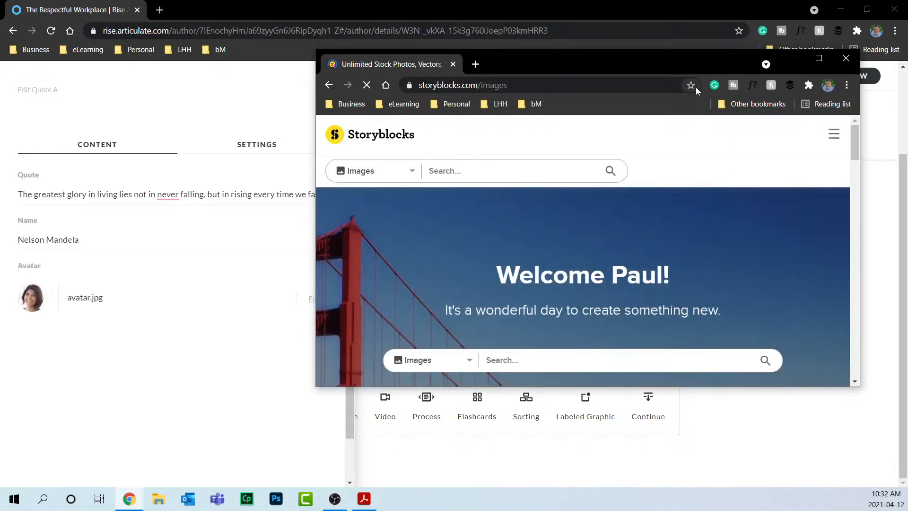
pyautogui.write('nelson')
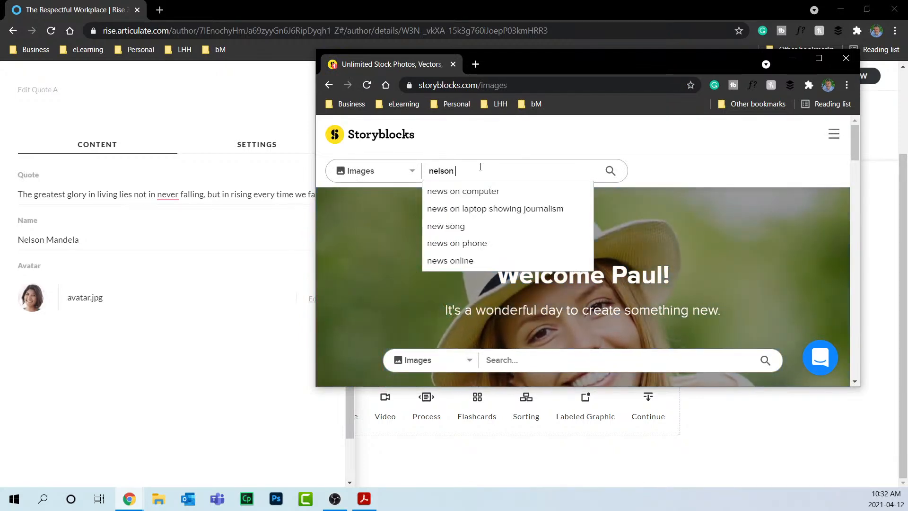
pyautogui.write(' mandela')
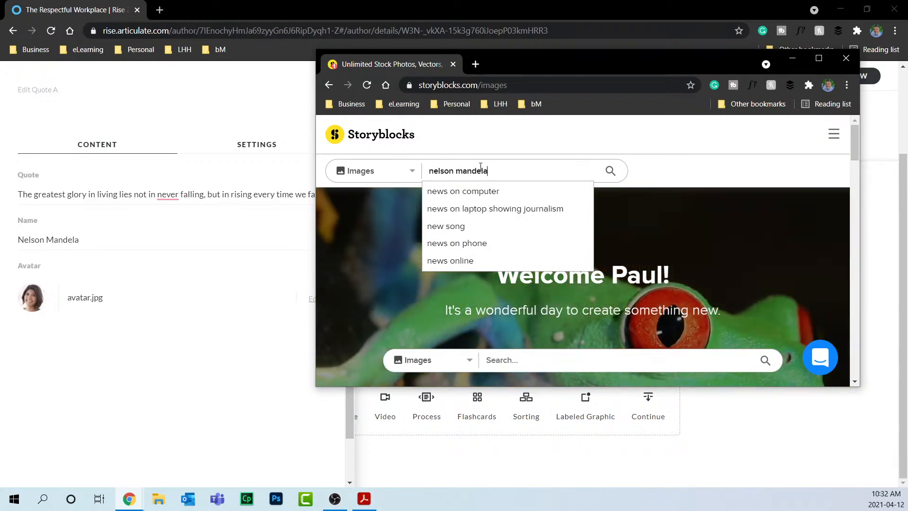
pyautogui.press('Return')
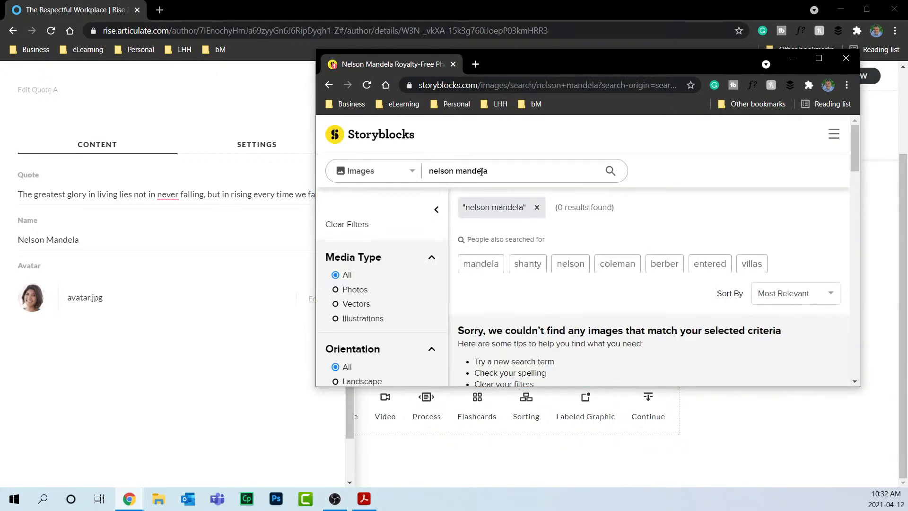
# Correct the search to 'nelson Mandela', rerun it, and select the search text.
pyautogui.doubleClick(477, 172)
pyautogui.rightClick(478, 174)
pyautogui.click(512, 183)
pyautogui.click(609, 171)
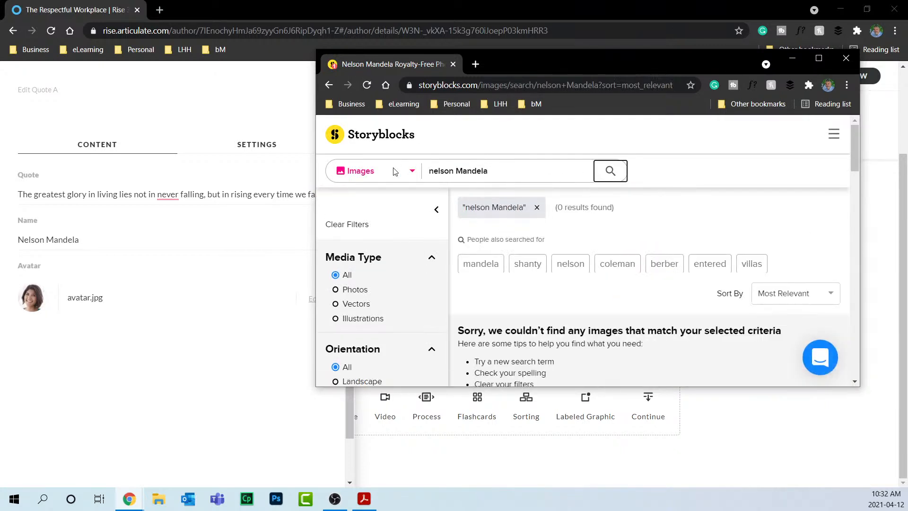
pyautogui.click(497, 171)
pyautogui.moveTo(496, 171); pyautogui.dragTo(364, 171)
pyautogui.rightClick(450, 174)
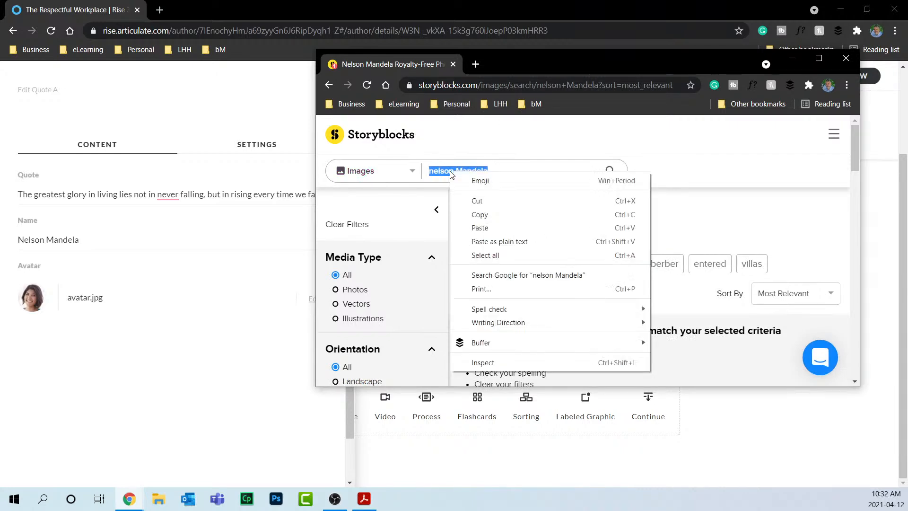
# Save the one.org Mandela photo from Google Images to the Desktop as 10Facts_Featured.jpg.
pyautogui.click(531, 275)
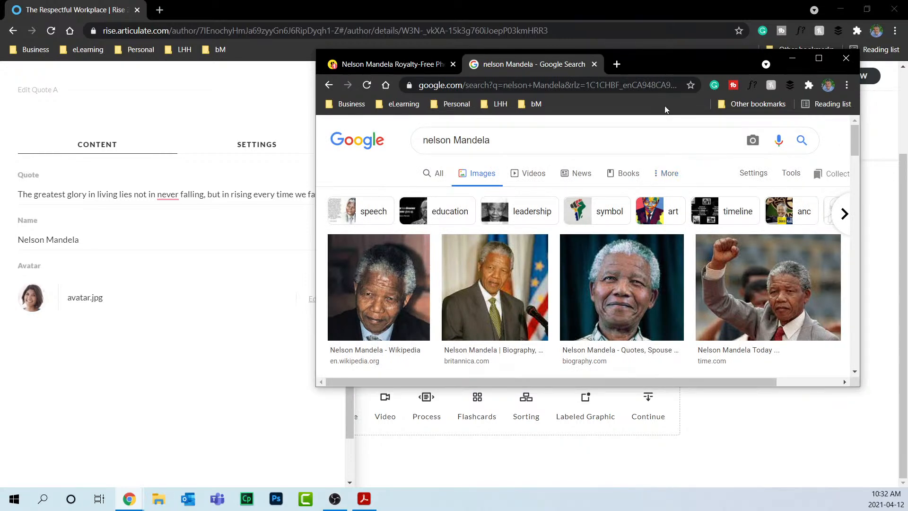
pyautogui.doubleClick(660, 56)
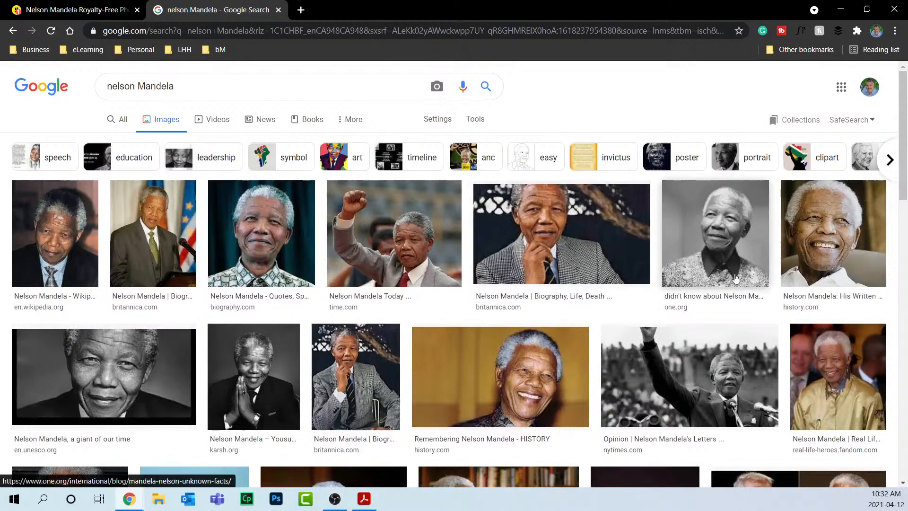
pyautogui.click(731, 253)
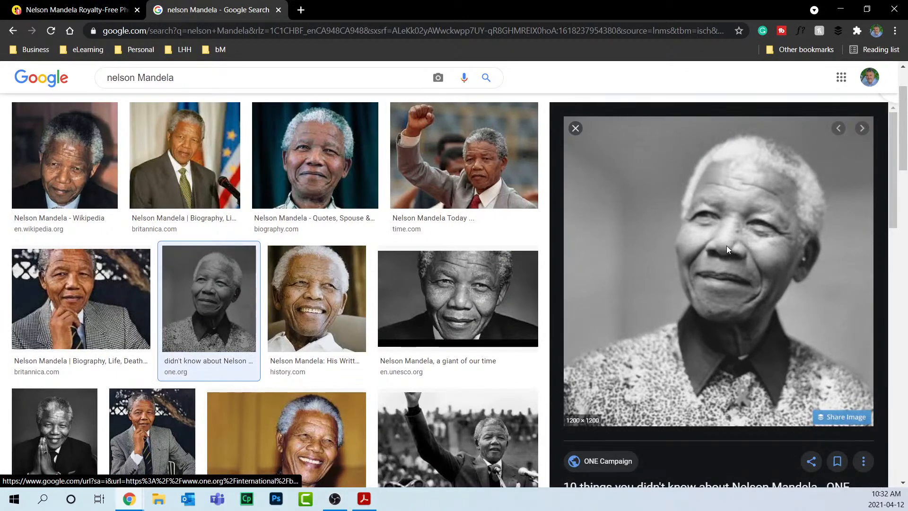
pyautogui.rightClick(727, 249)
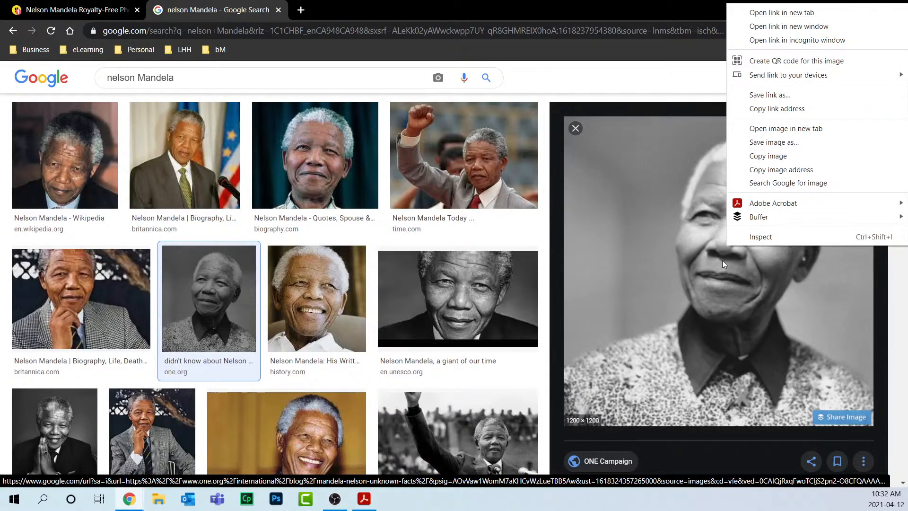
pyautogui.click(768, 143)
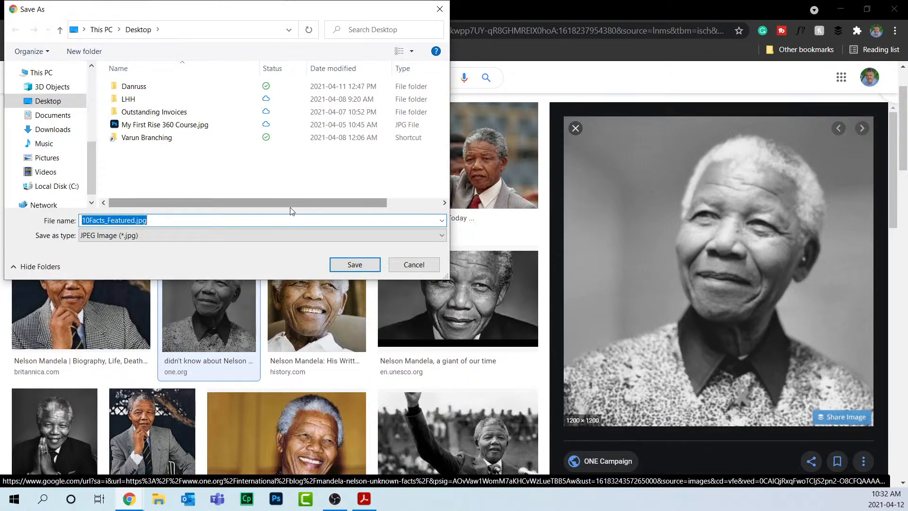
pyautogui.click(355, 265)
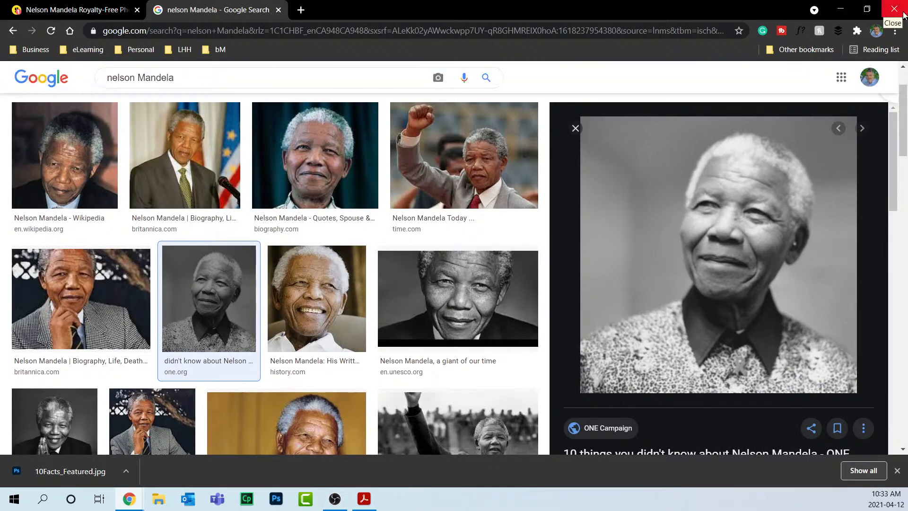
pyautogui.click(840, 9)
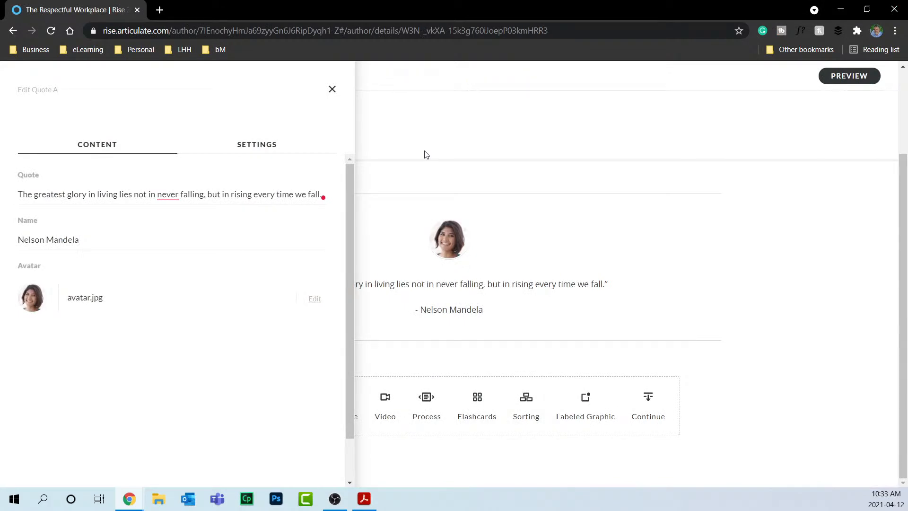
# Replace the quote avatar with Desktop\10Facts_Featured.jpg and close the edit panel.
pyautogui.click(315, 300)
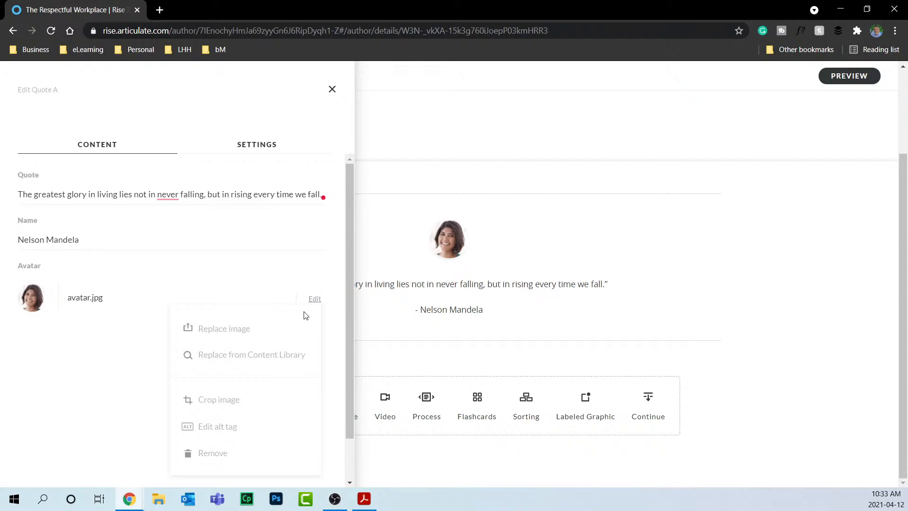
pyautogui.click(246, 330)
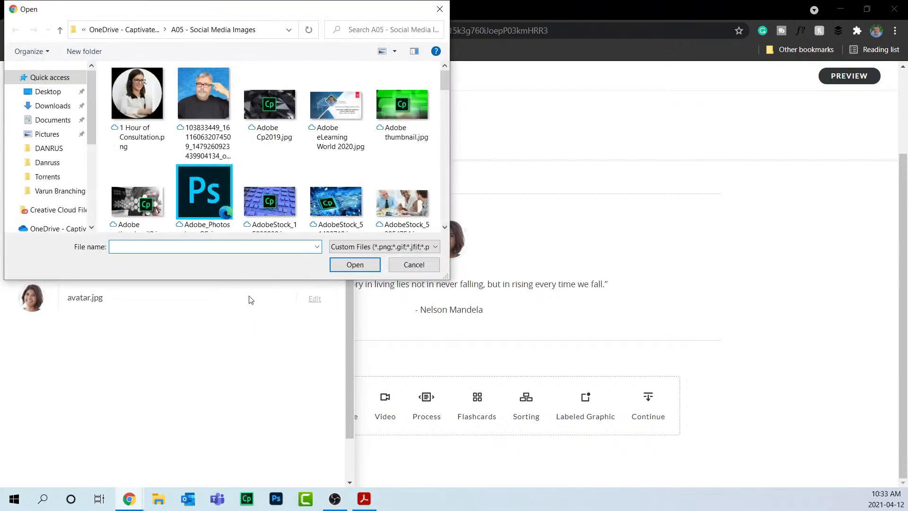
pyautogui.click(48, 91)
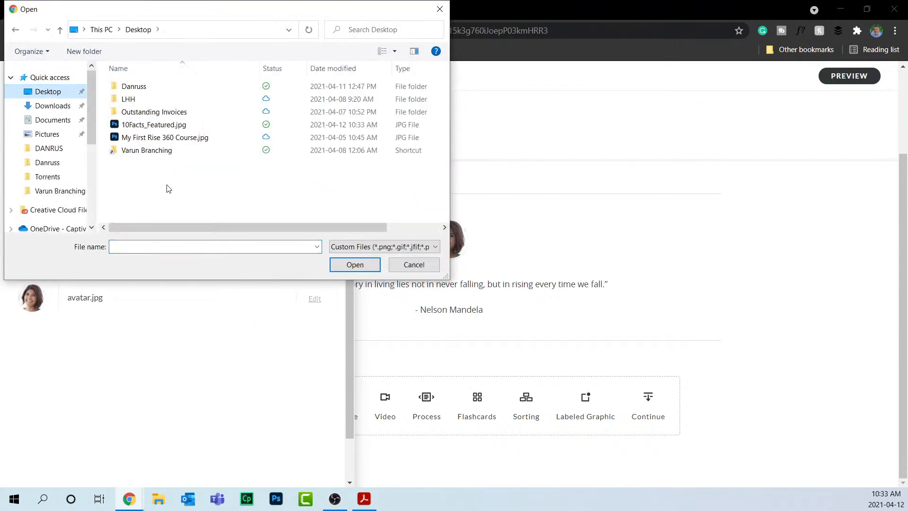
pyautogui.click(154, 125)
pyautogui.click(338, 265)
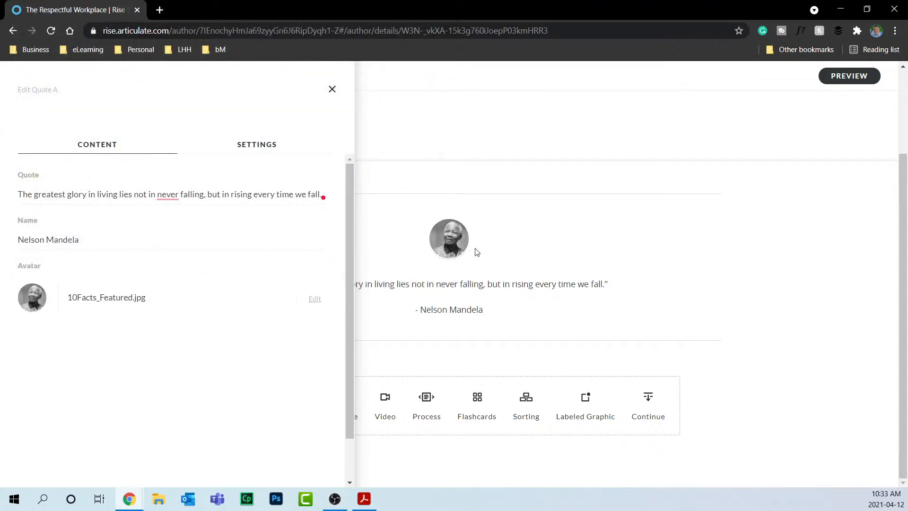
pyautogui.click(331, 89)
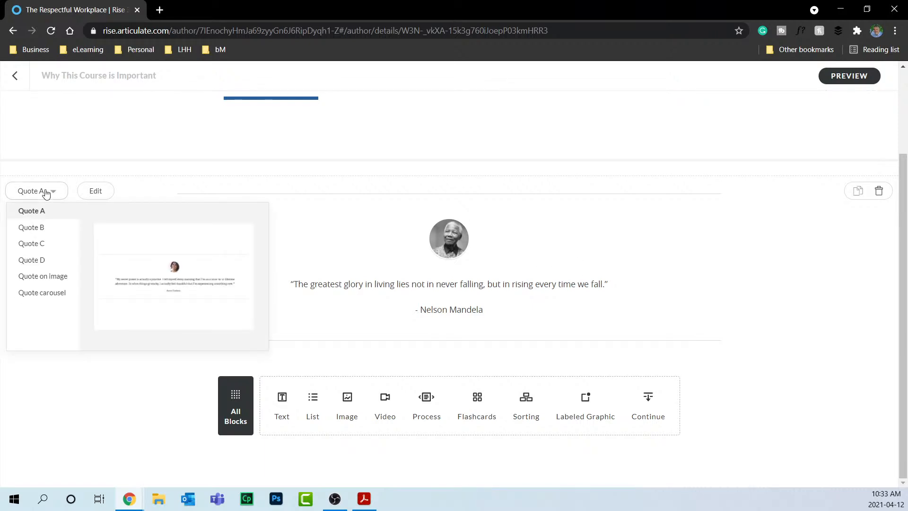
# Try the Quote B, C and D styles, then settle on Quote on image.
pyautogui.click(47, 228)
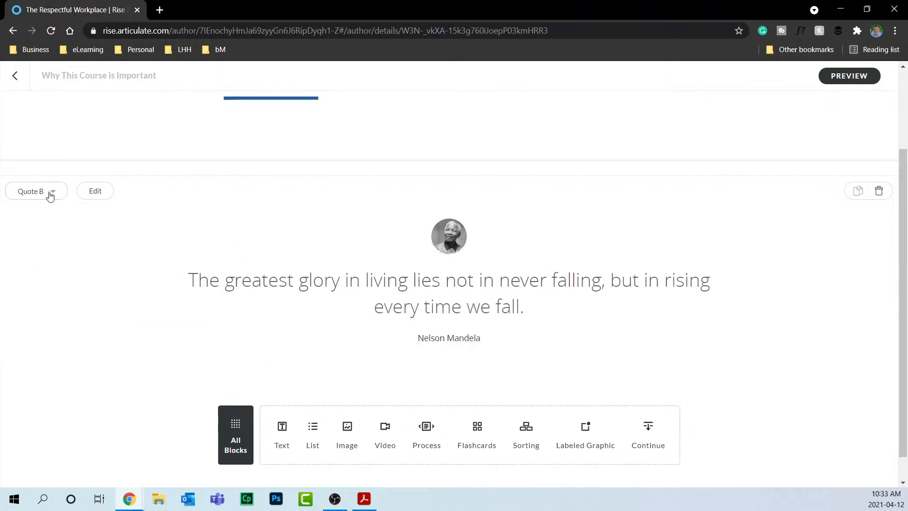
pyautogui.click(51, 196)
pyautogui.click(51, 244)
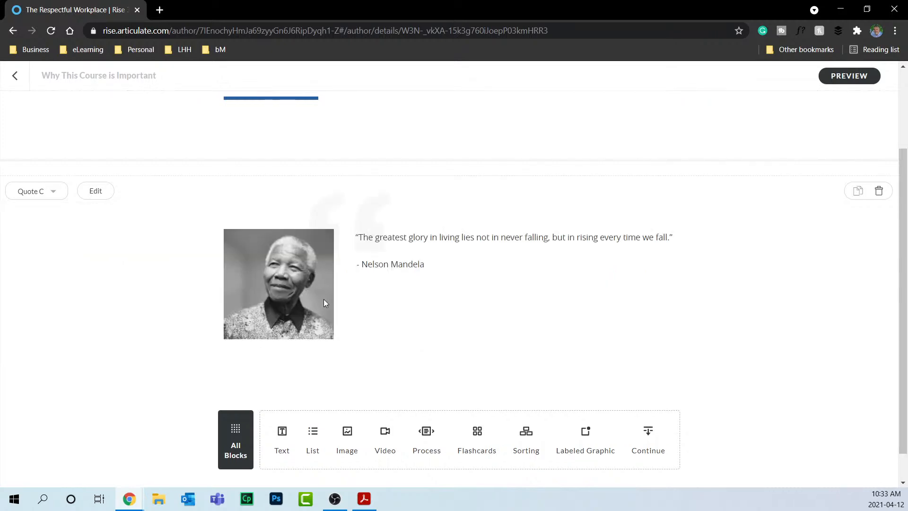
pyautogui.click(50, 193)
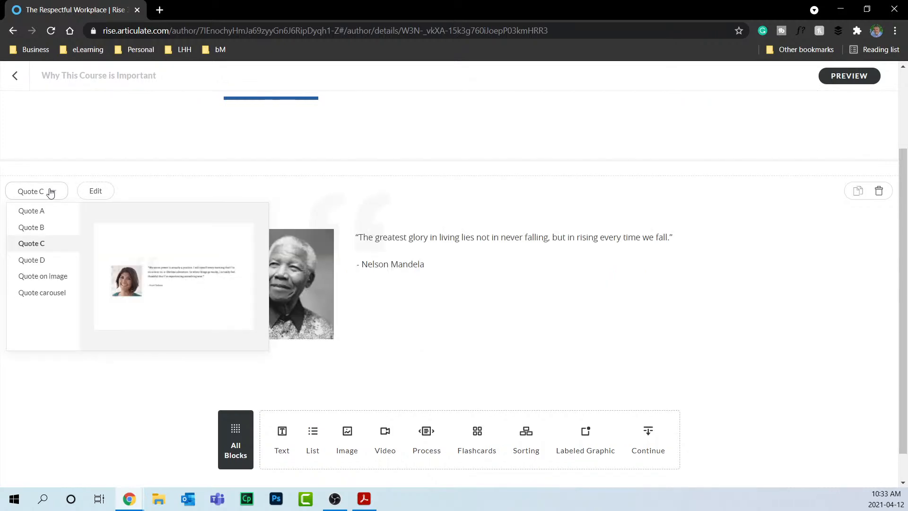
pyautogui.click(44, 260)
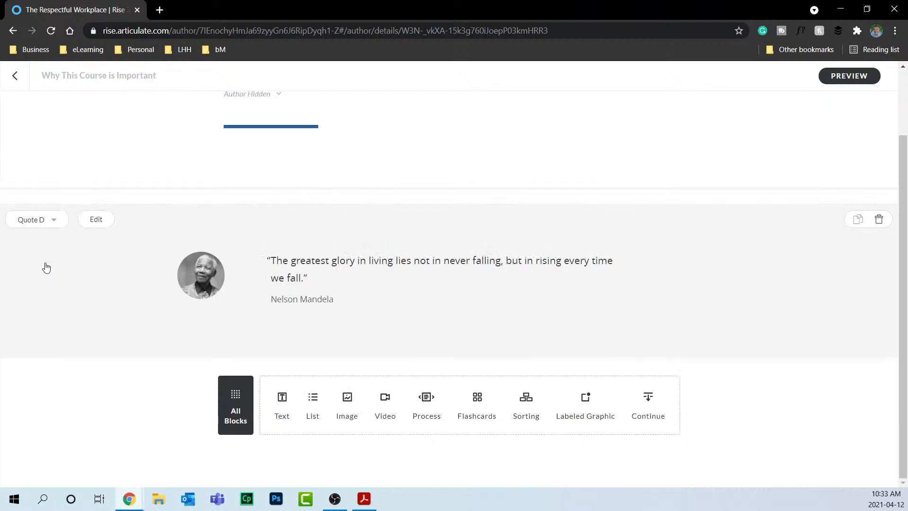
pyautogui.click(37, 219)
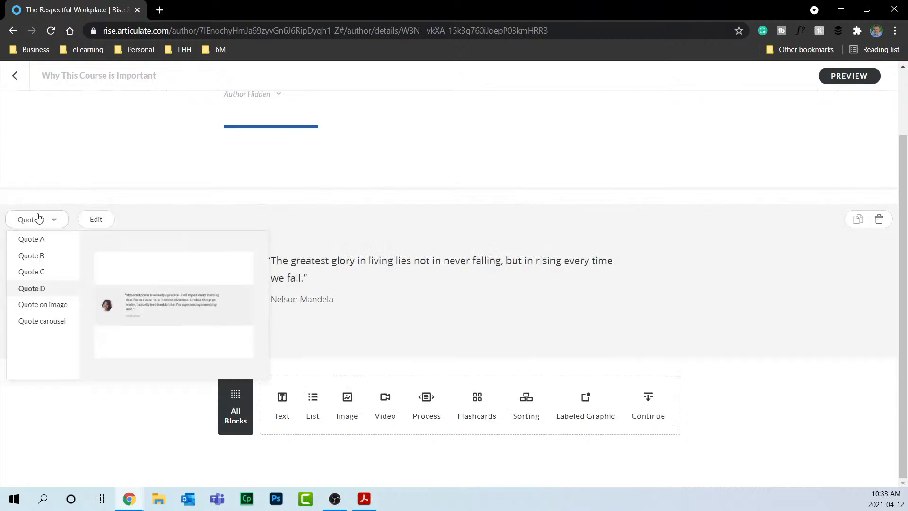
pyautogui.click(52, 305)
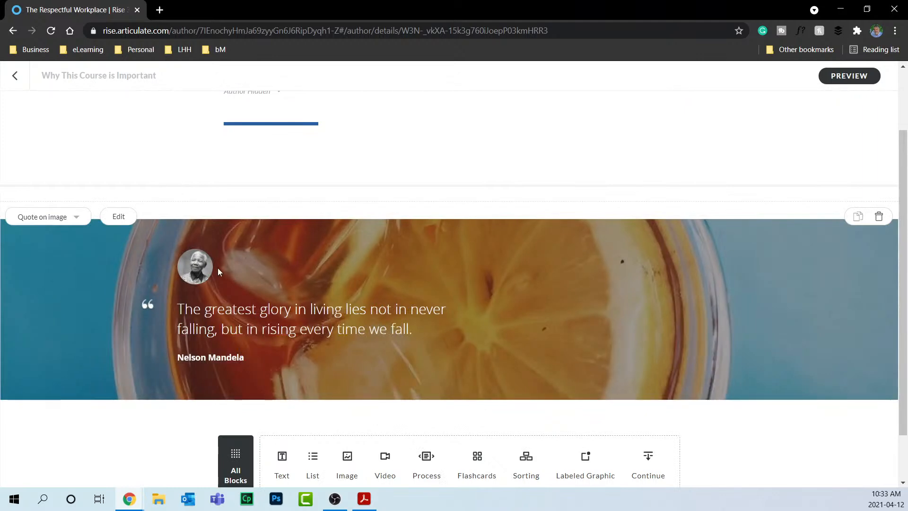
# Swap the quote background for a coastal town photo found by searching 'south africa' in the content library.
pyautogui.click(119, 218)
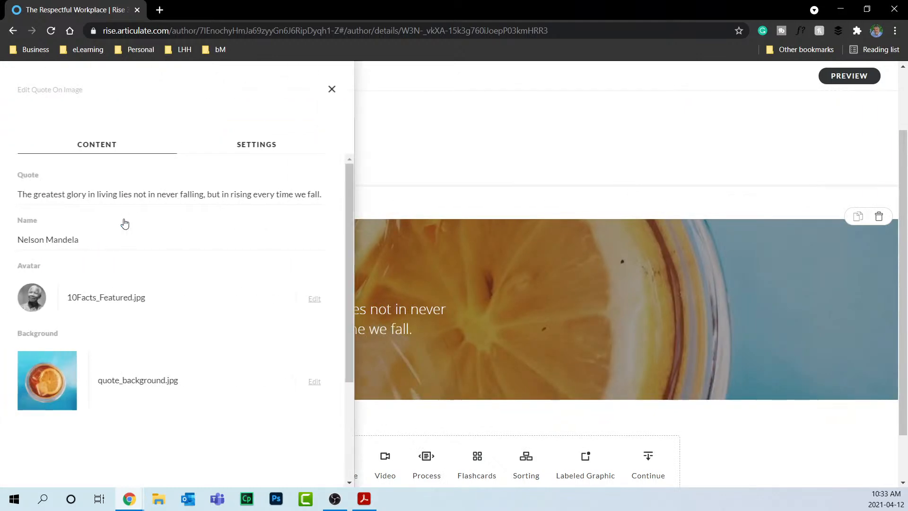
pyautogui.click(314, 382)
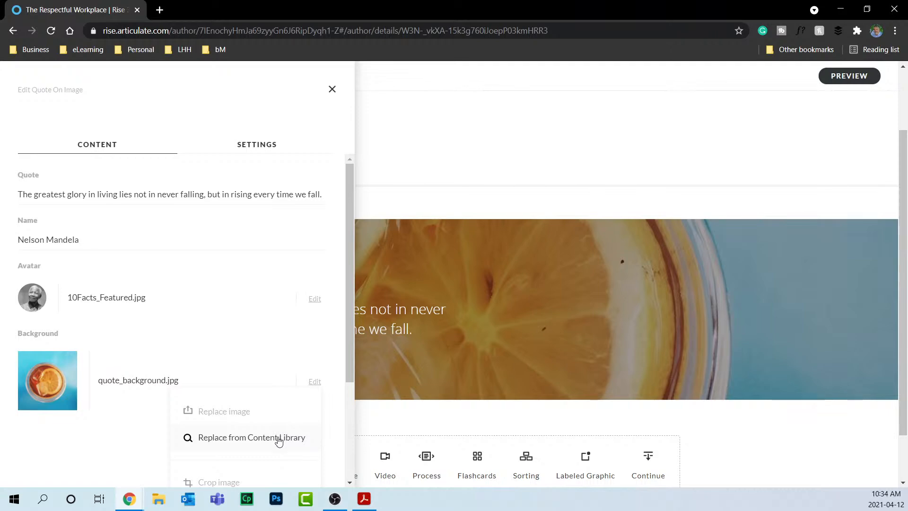
pyautogui.click(279, 441)
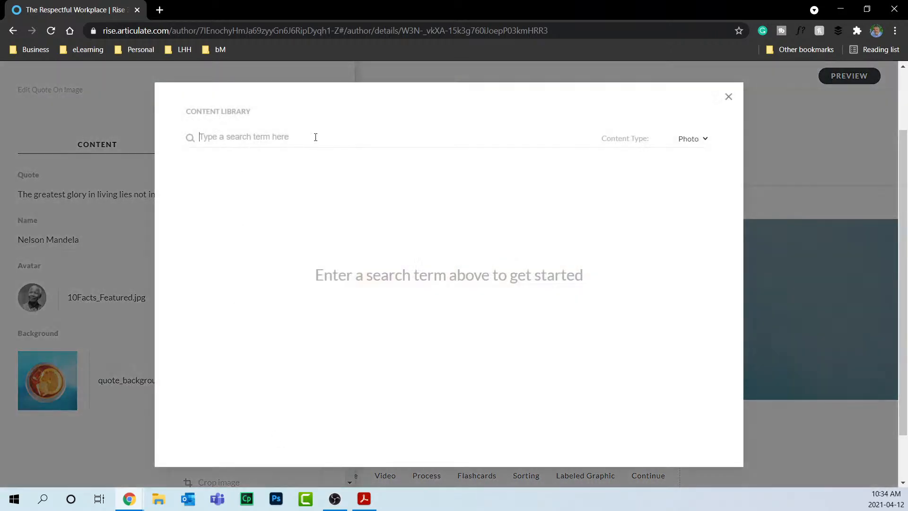
pyautogui.write('sou')
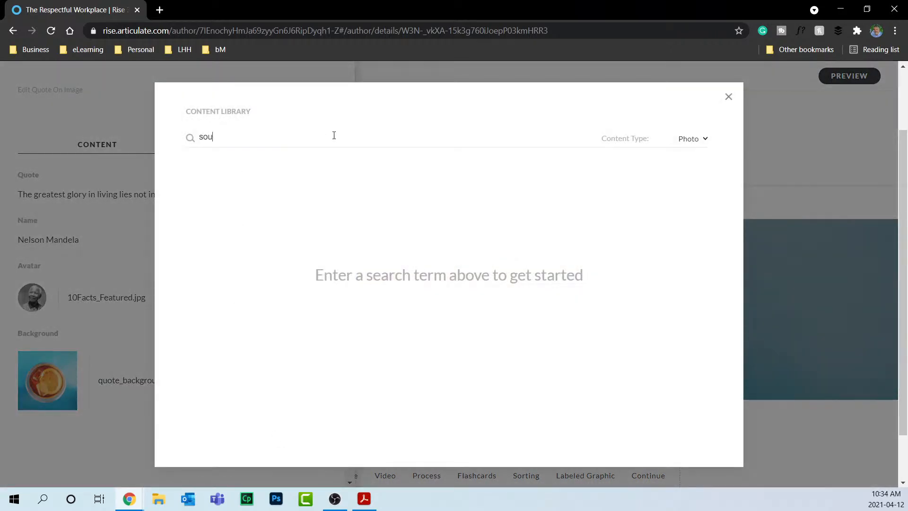
pyautogui.write('th africa')
pyautogui.press('Return')
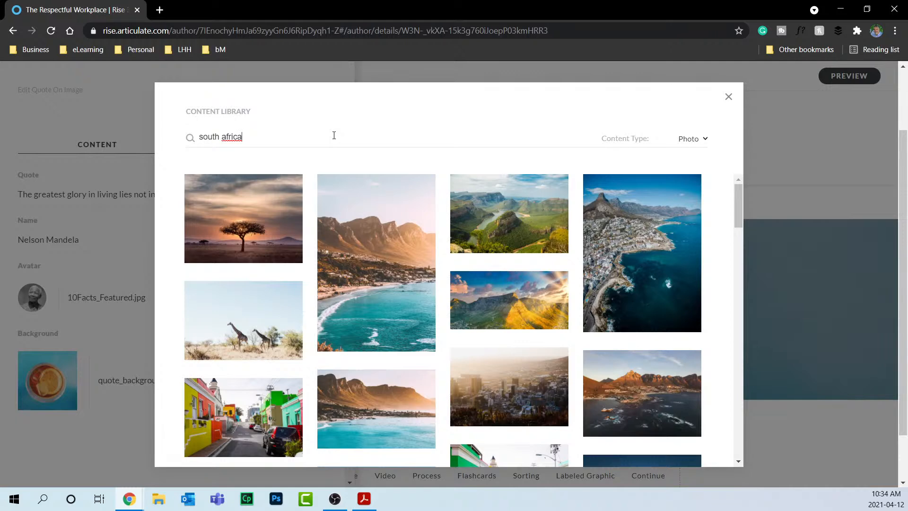
pyautogui.moveTo(246, 251)
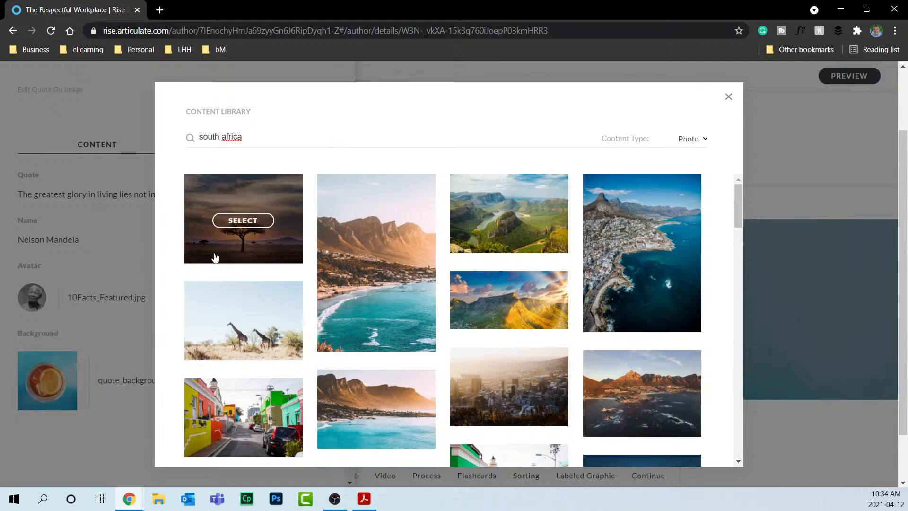
pyautogui.click(390, 268)
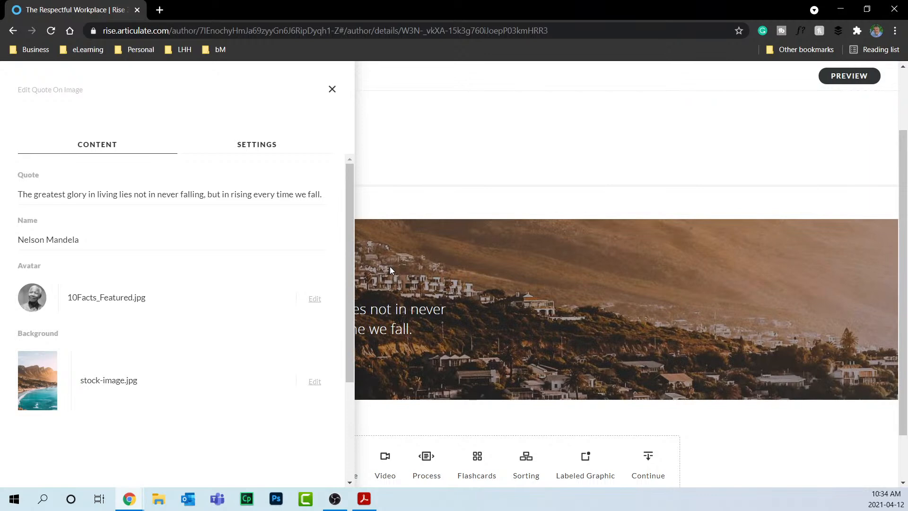
pyautogui.click(331, 90)
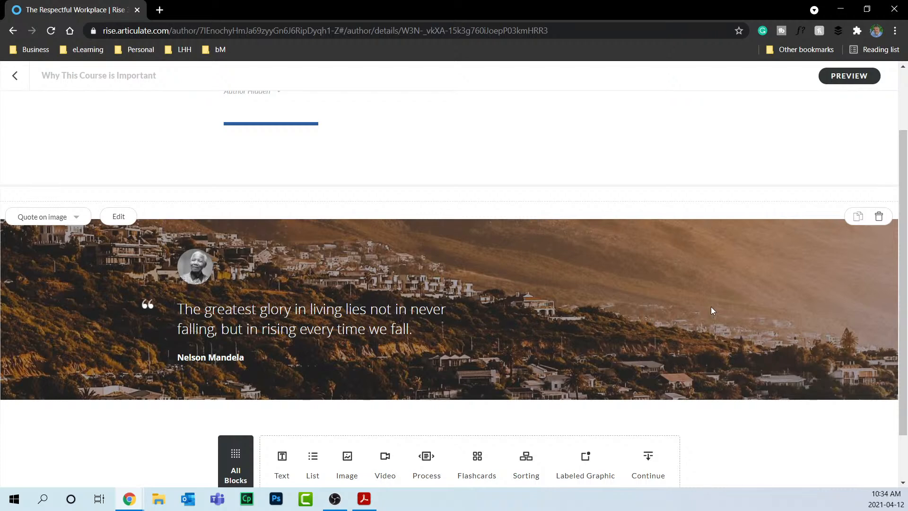
# Preview the quote lesson at mobile, tablet and desktop sizes, then return to the editor.
pyautogui.click(840, 78)
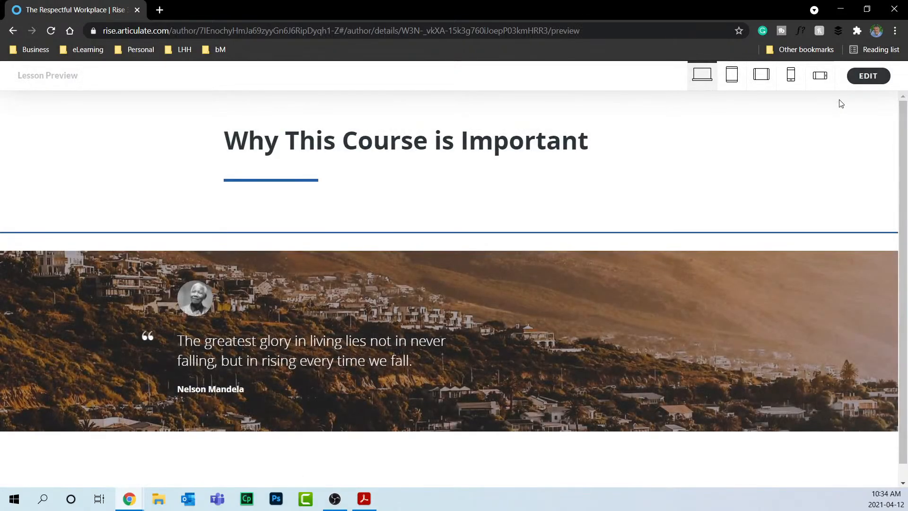
pyautogui.scroll(-1, 705, 217)
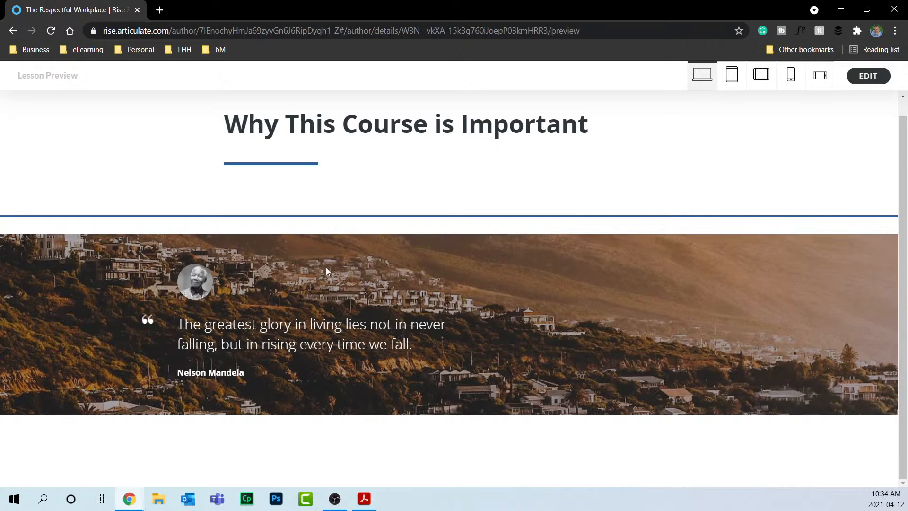
pyautogui.click(820, 78)
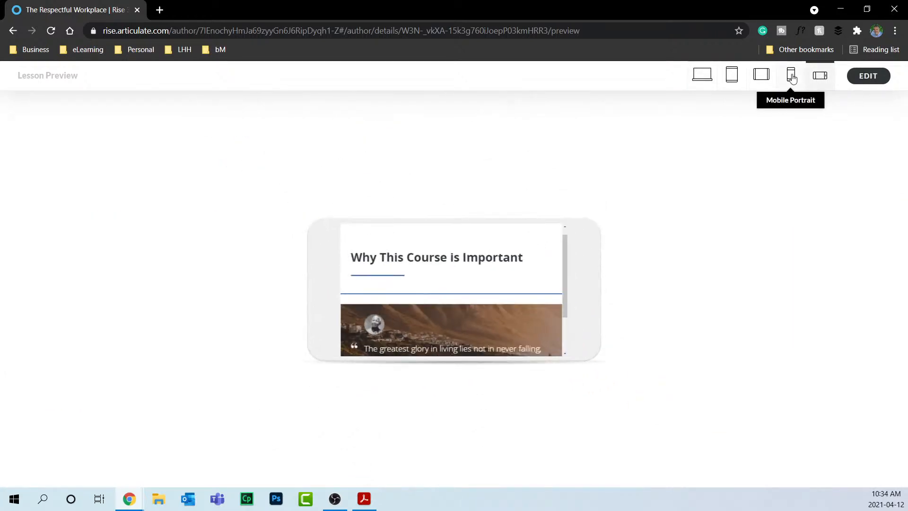
pyautogui.click(792, 78)
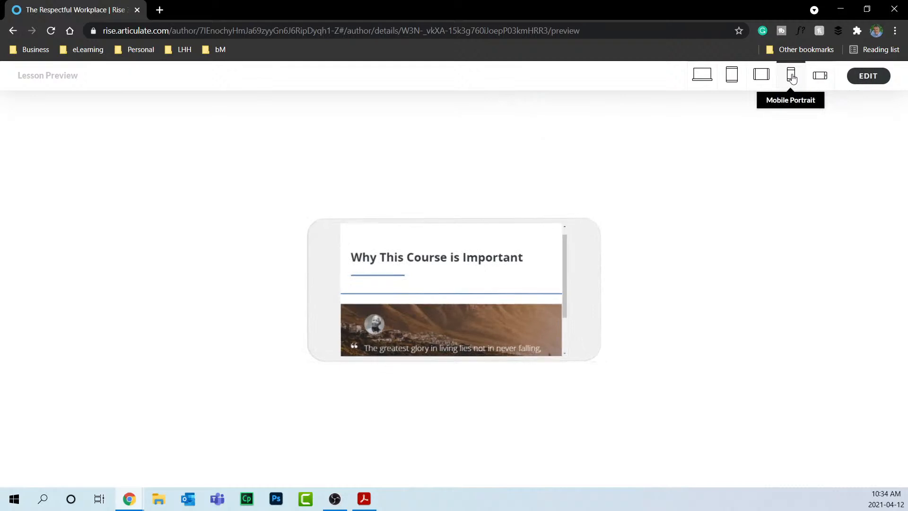
pyautogui.click(765, 78)
pyautogui.click(732, 78)
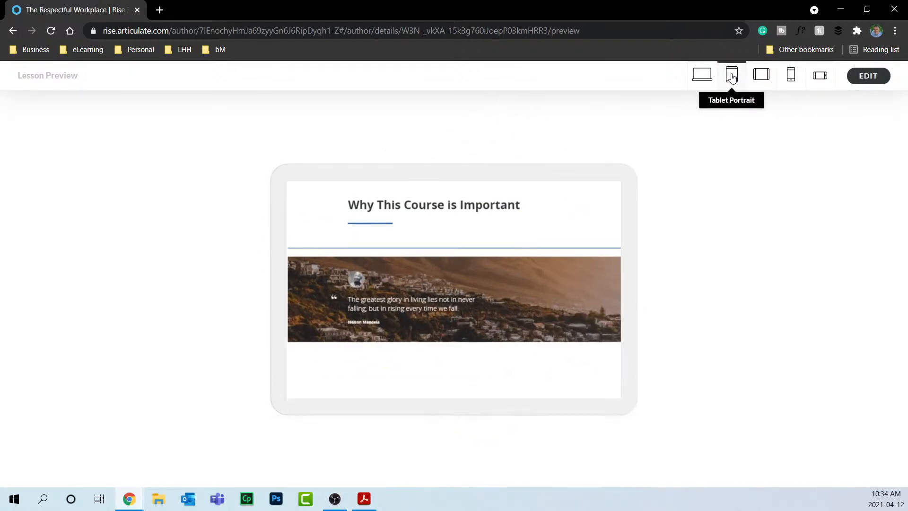
pyautogui.click(696, 77)
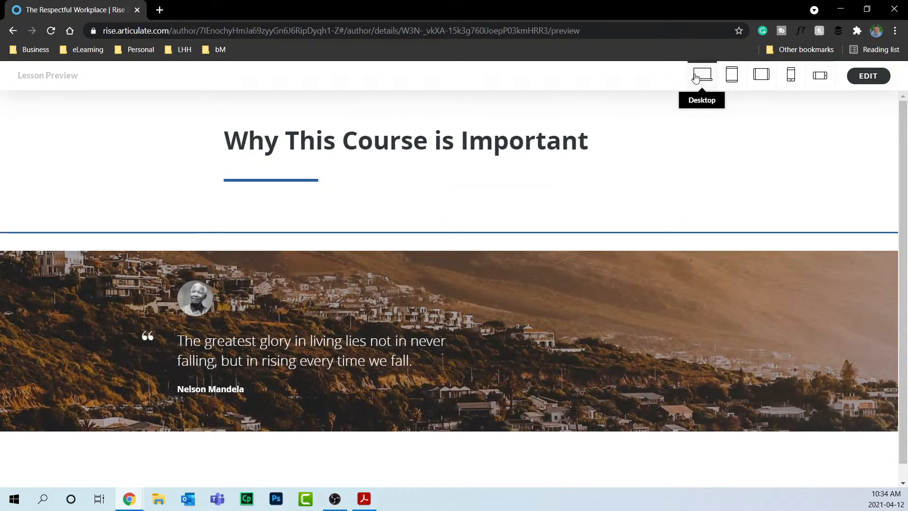
pyautogui.click(875, 81)
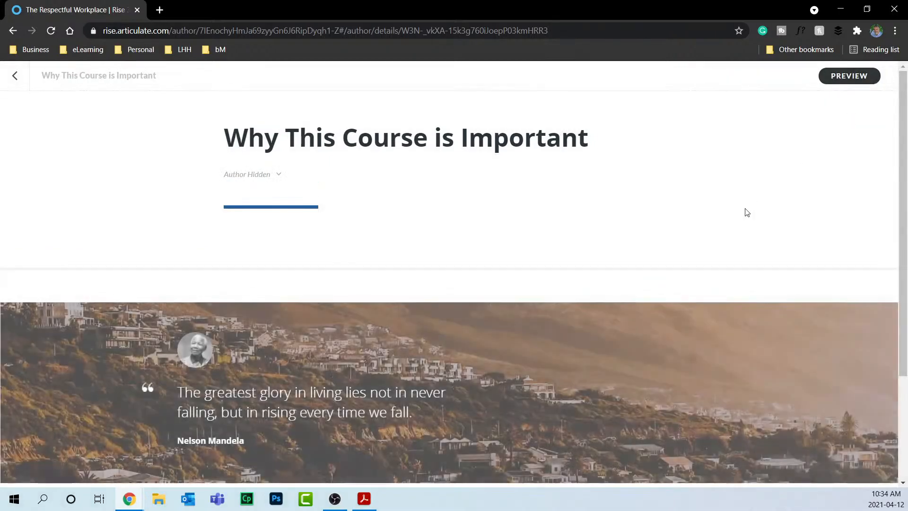
pyautogui.scroll(-1, 604, 207)
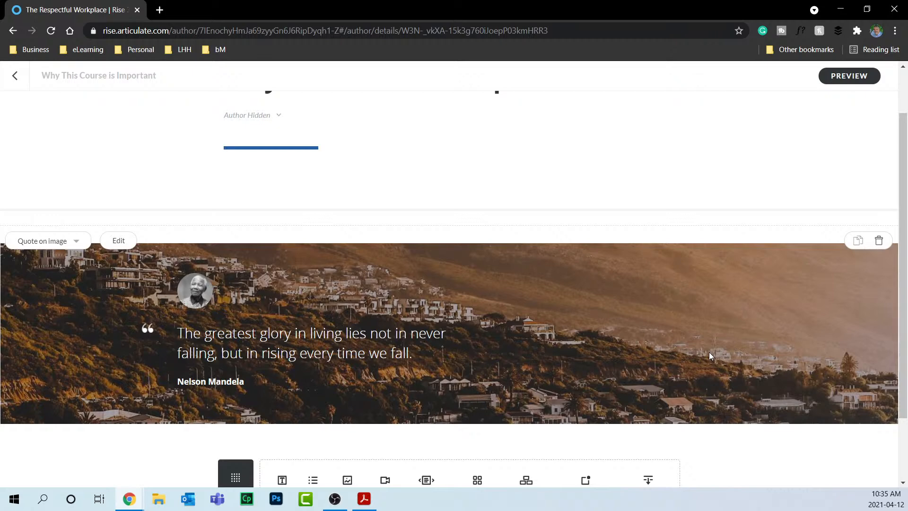
# Crop the quote's background photo to the mountain tops and sky, then save.
pyautogui.click(106, 244)
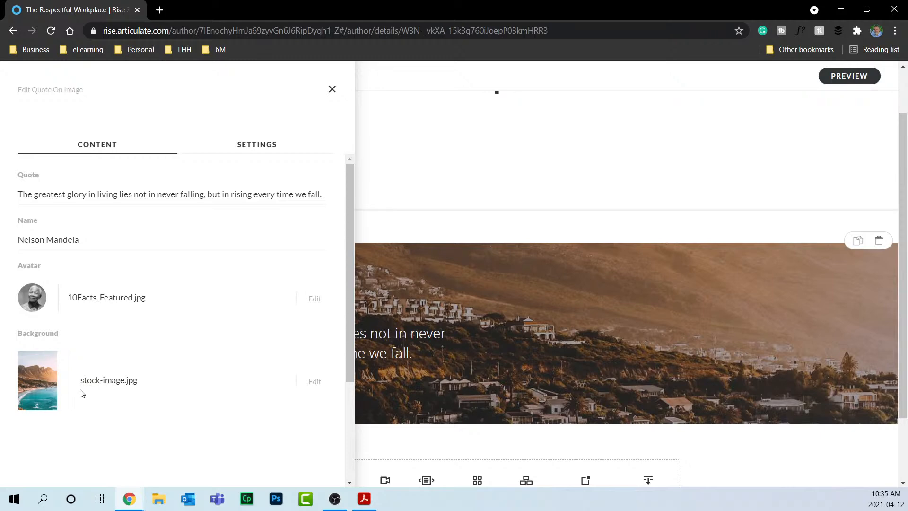
pyautogui.click(314, 382)
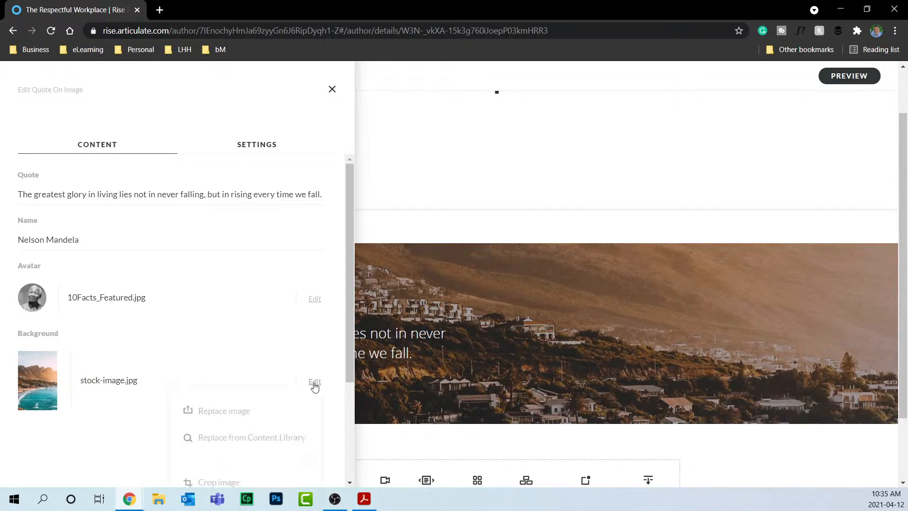
pyautogui.scroll(-3, 314, 385)
pyautogui.click(231, 367)
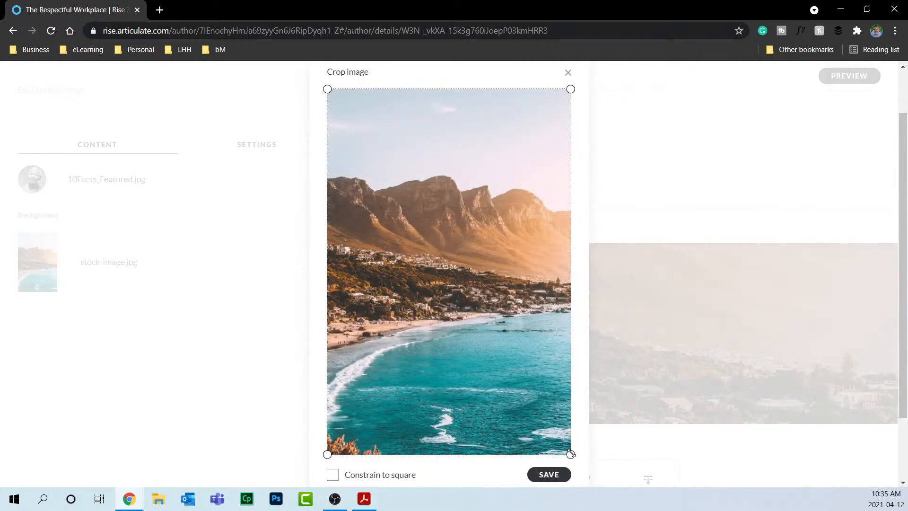
pyautogui.moveTo(571, 454); pyautogui.dragTo(585, 249)
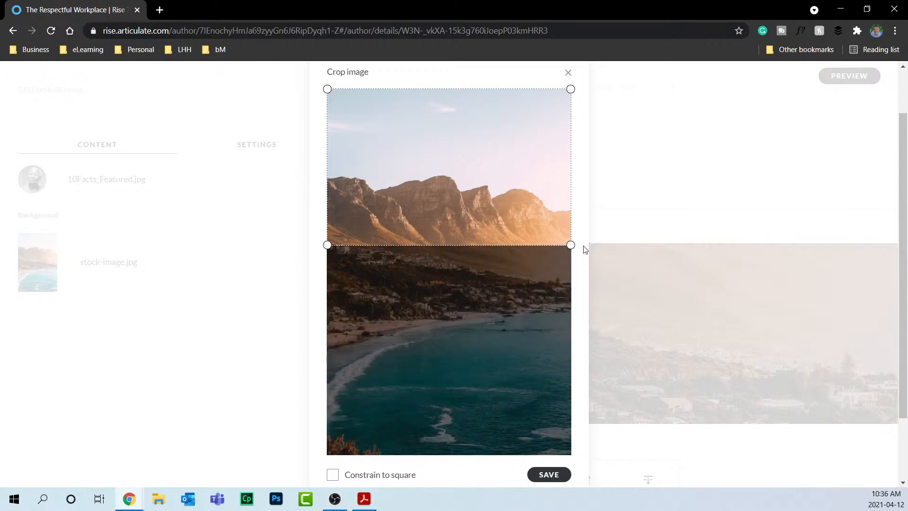
pyautogui.click(549, 475)
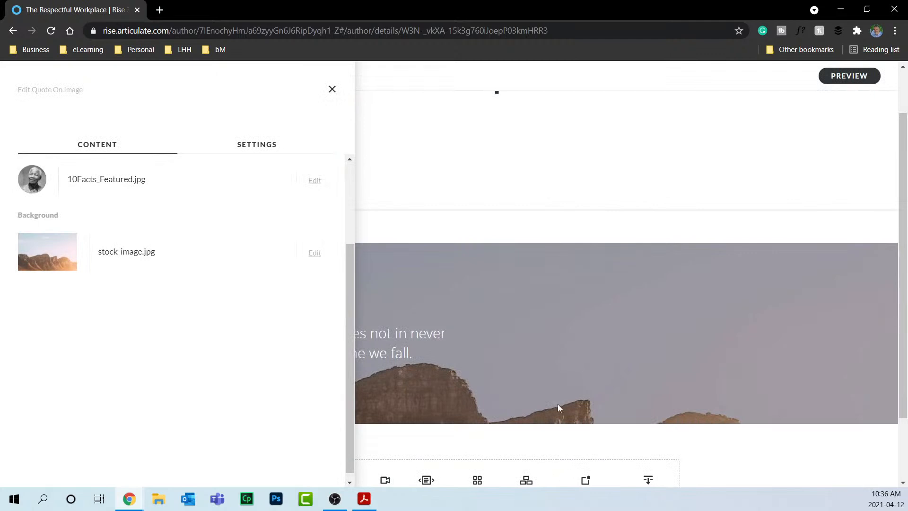
pyautogui.click(428, 138)
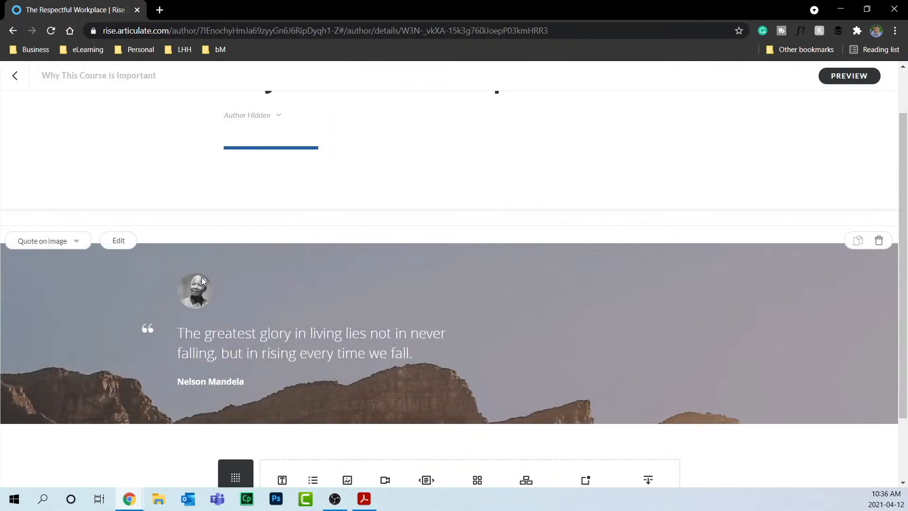
pyautogui.click(119, 240)
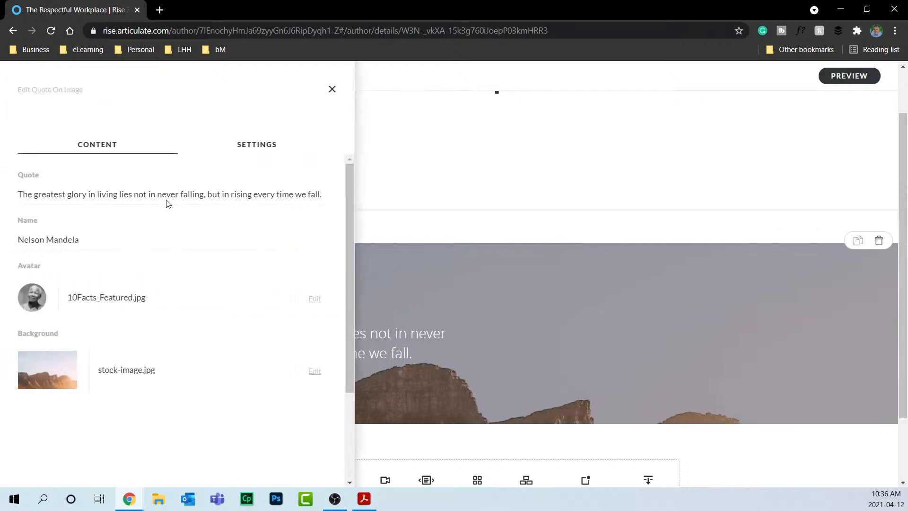
pyautogui.click(255, 148)
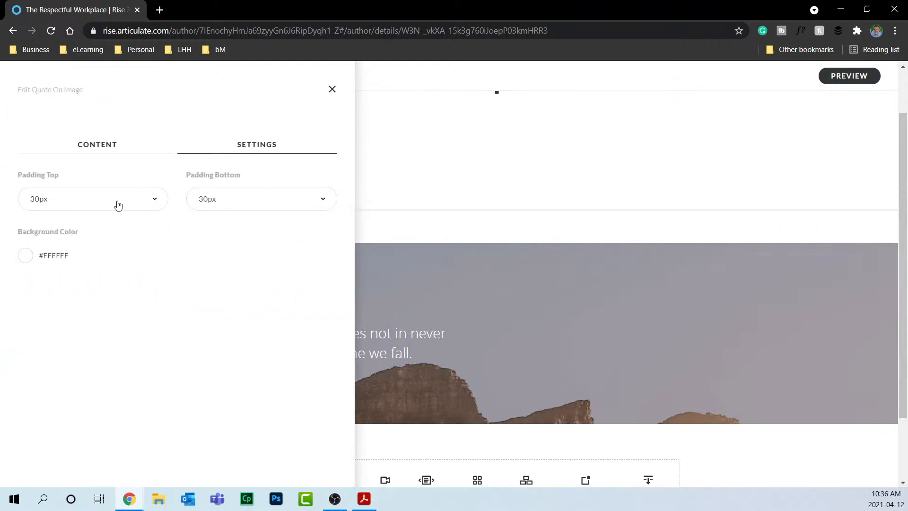
pyautogui.click(153, 203)
pyautogui.click(155, 204)
pyautogui.click(251, 201)
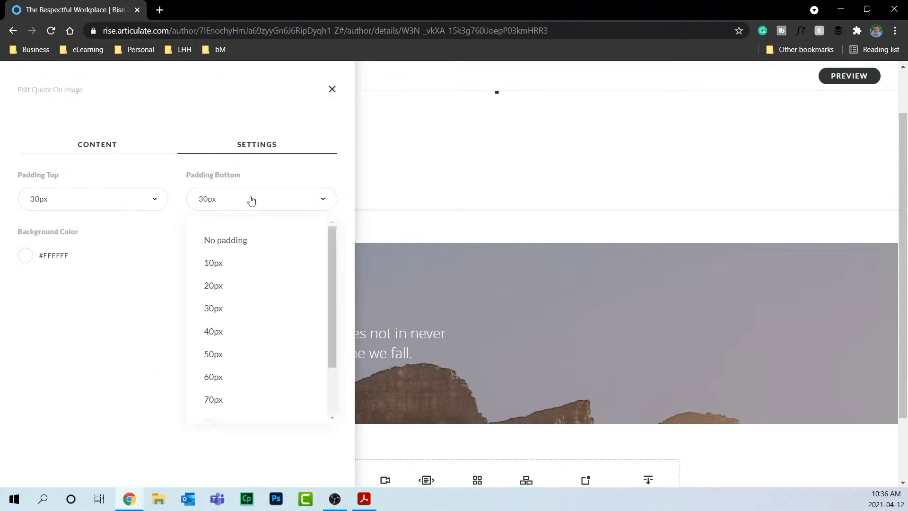
pyautogui.click(251, 201)
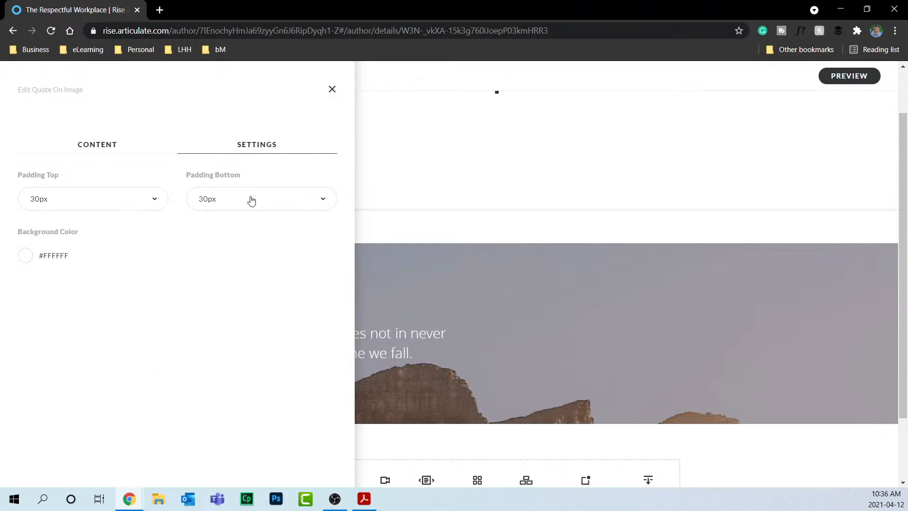
pyautogui.click(332, 89)
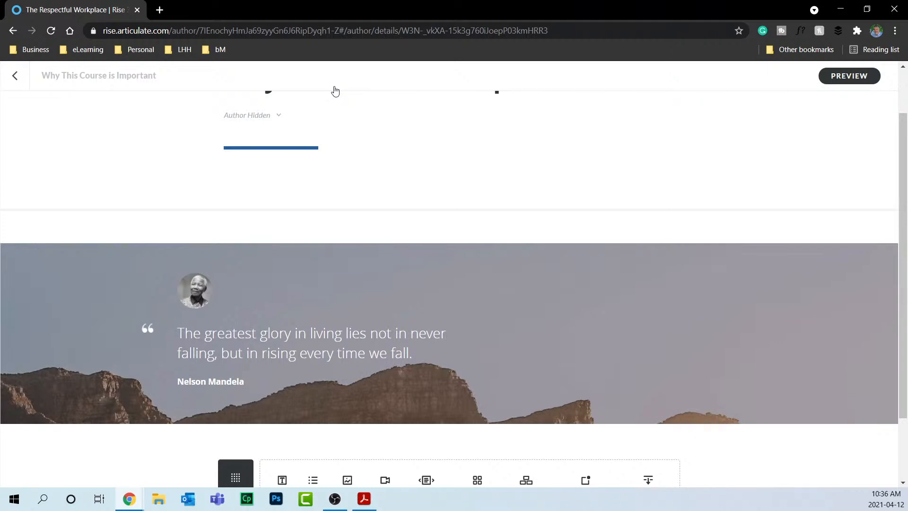
# Browse the Quote, List and Image categories in All Blocks and insert an Image centered block.
pyautogui.moveTo(203, 297)
pyautogui.scroll(-2, 397, 307)
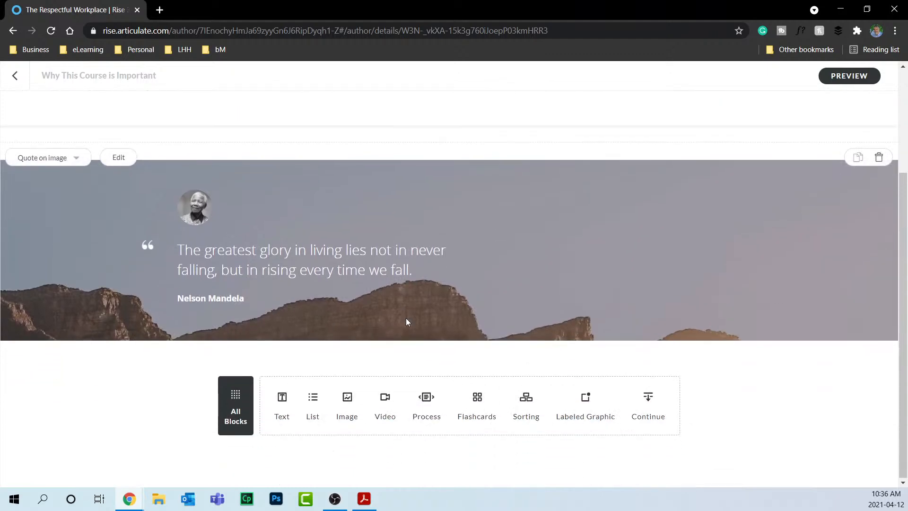
pyautogui.click(240, 400)
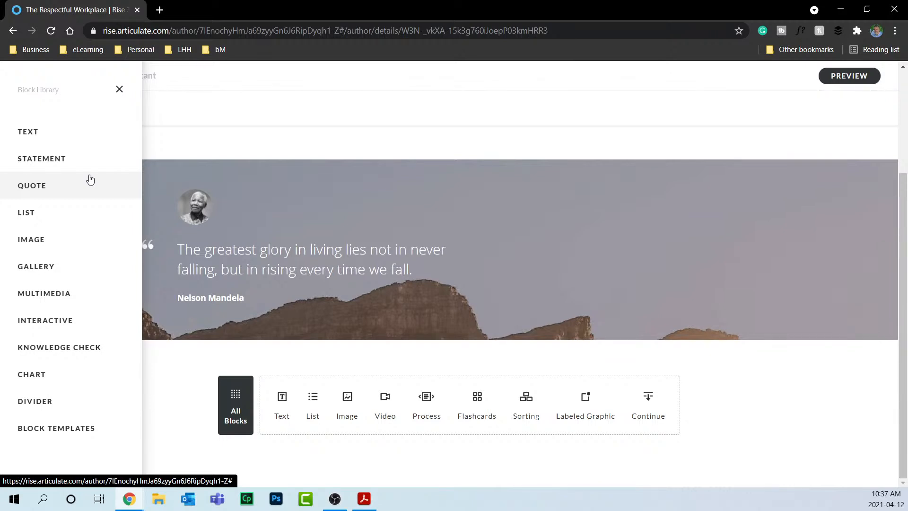
pyautogui.click(49, 184)
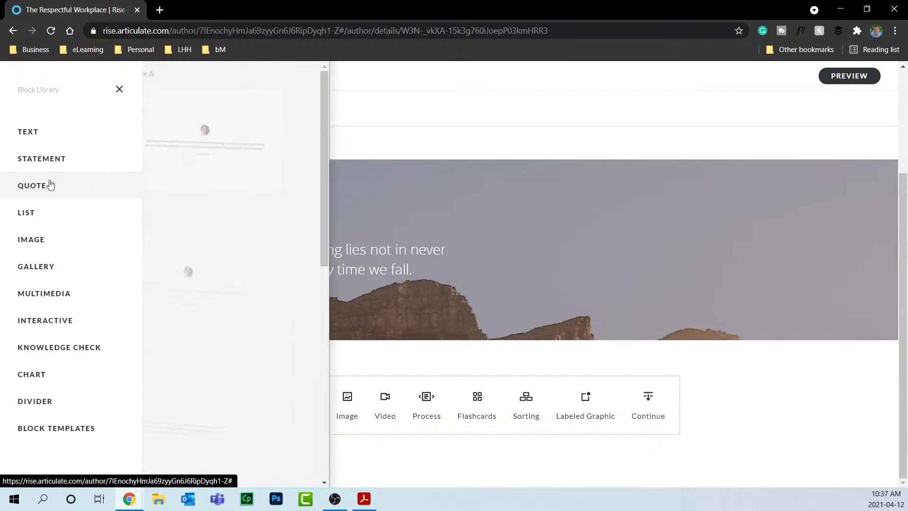
pyautogui.scroll(-10, 324, 257)
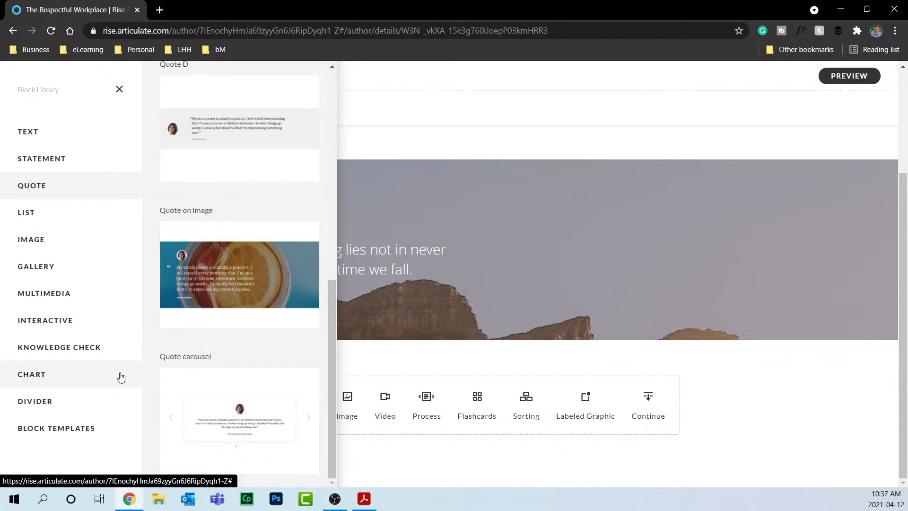
pyautogui.click(73, 218)
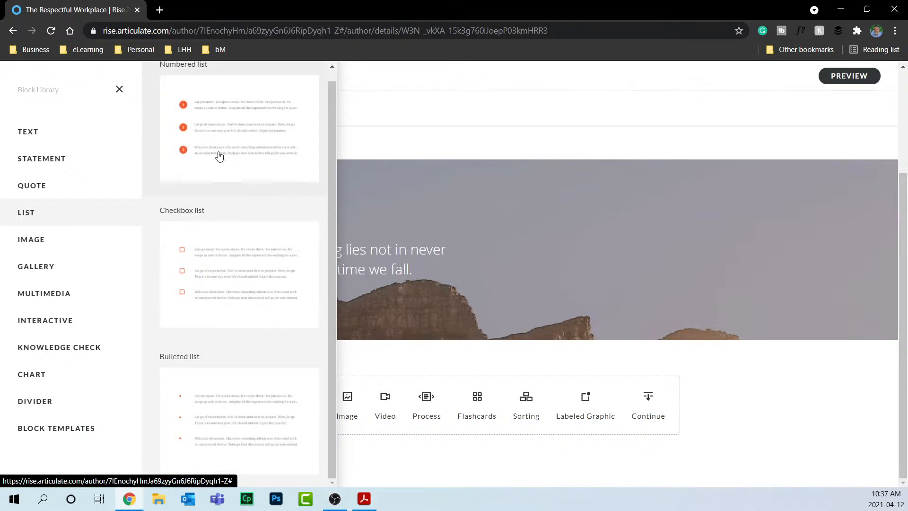
pyautogui.click(51, 249)
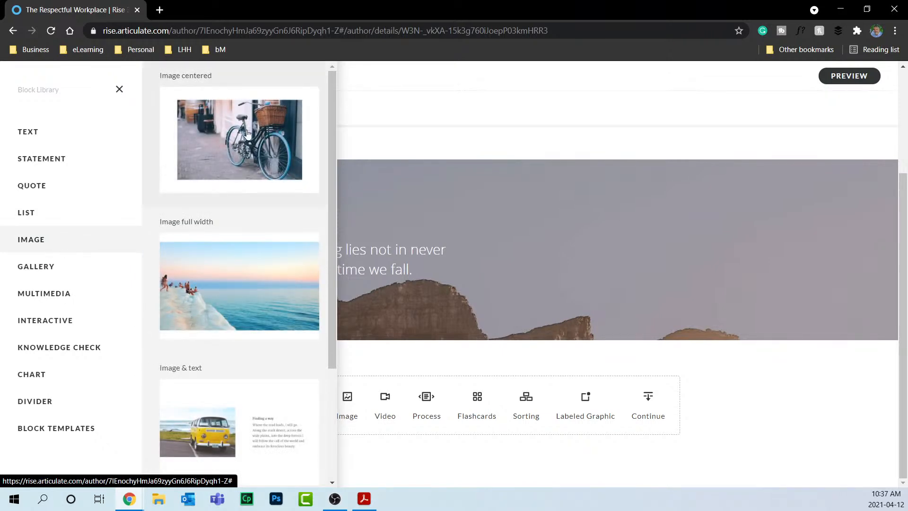
pyautogui.click(266, 137)
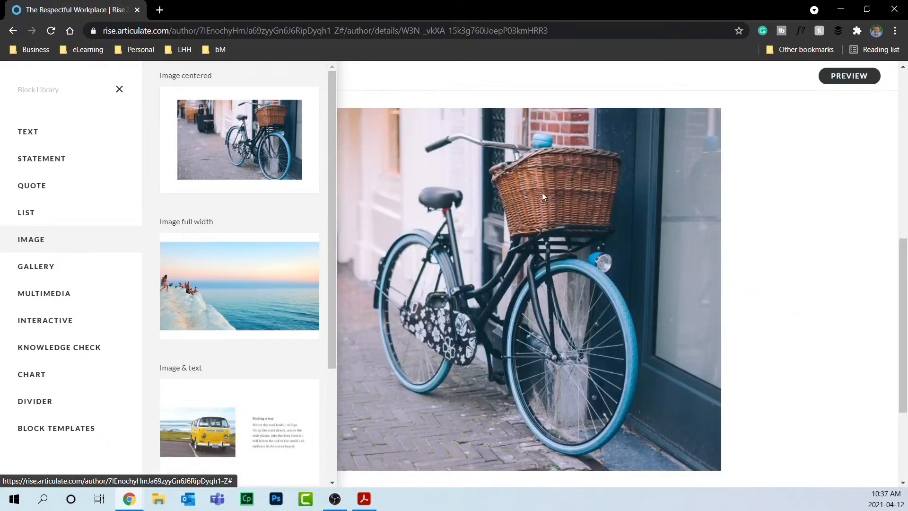
# Replace the sample bicycle image with a Content Library 'people in office' photo of colleagues at a laptop.
pyautogui.click(542, 193)
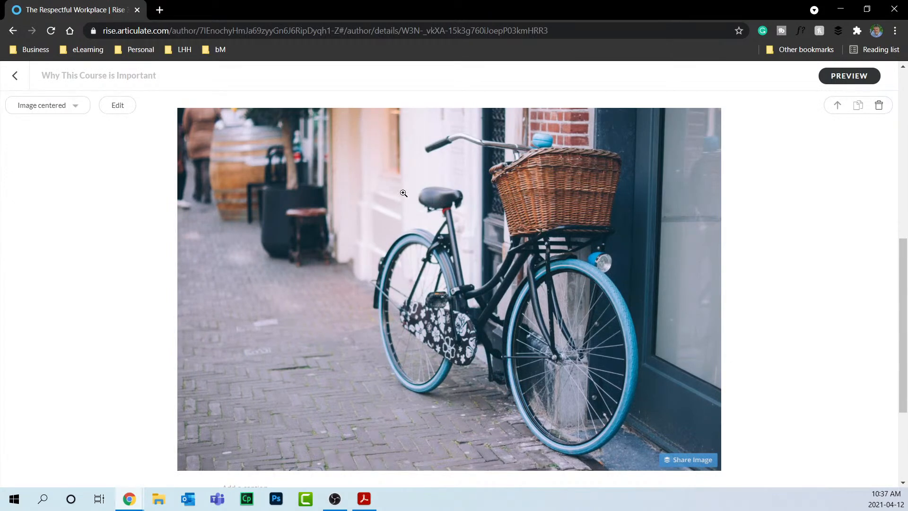
pyautogui.click(119, 110)
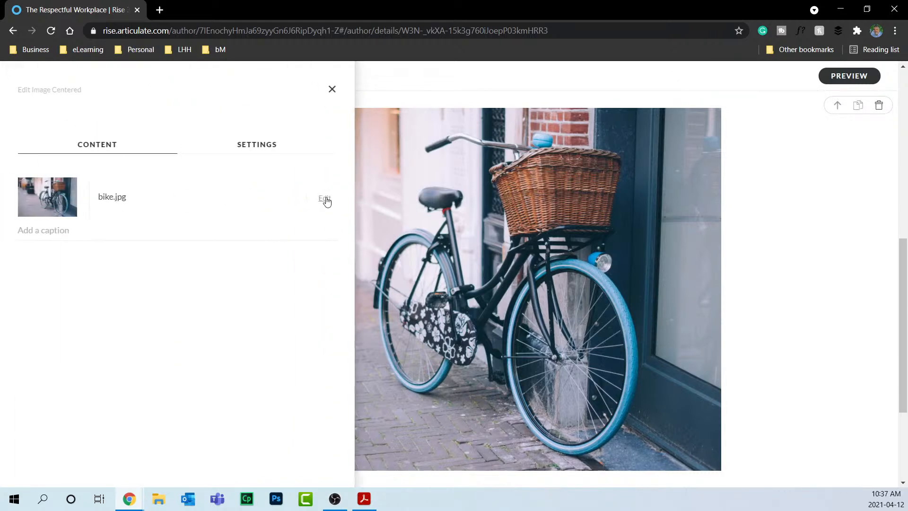
pyautogui.click(324, 198)
pyautogui.click(278, 253)
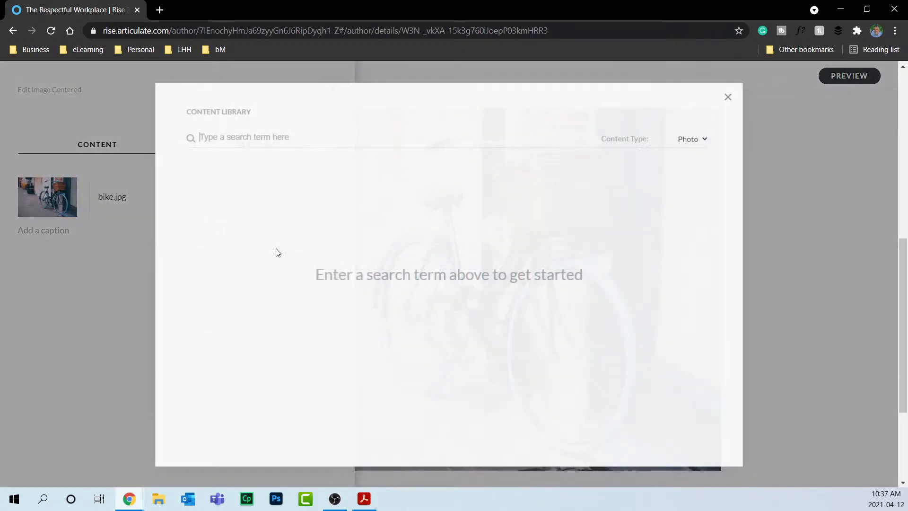
pyautogui.click(252, 138)
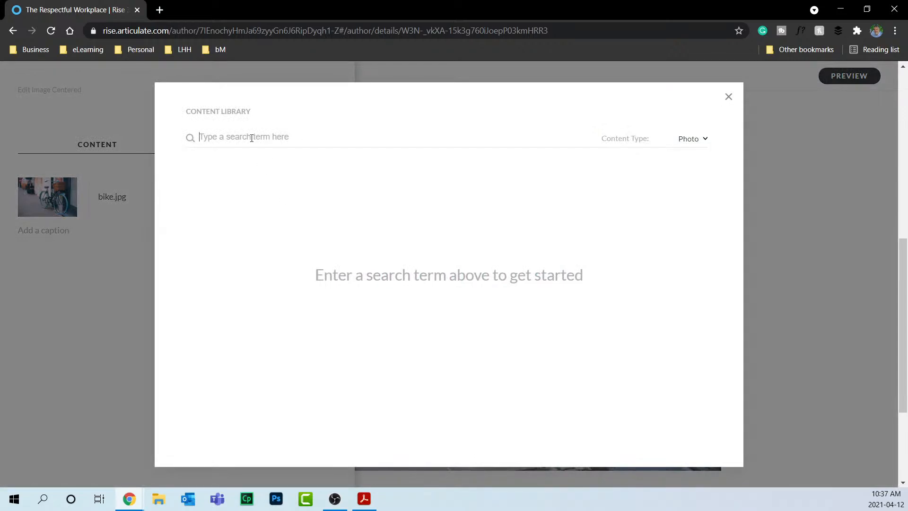
pyautogui.write('people in office')
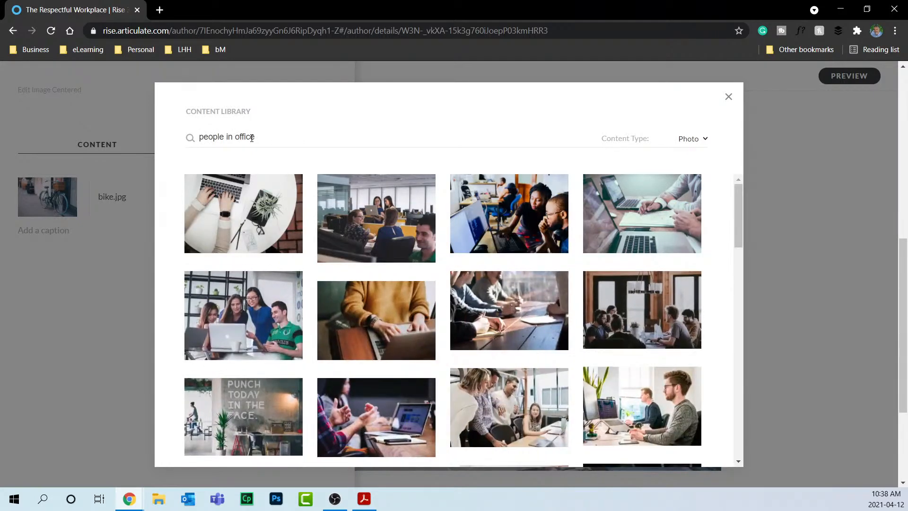
pyautogui.click(251, 318)
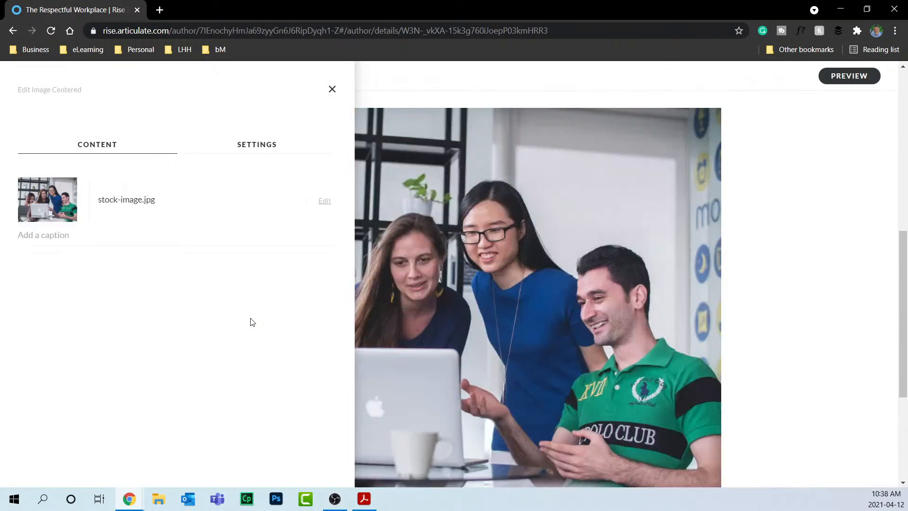
# Crop the team photo by trimming the top and cutting away the laptops below.
pyautogui.click(325, 202)
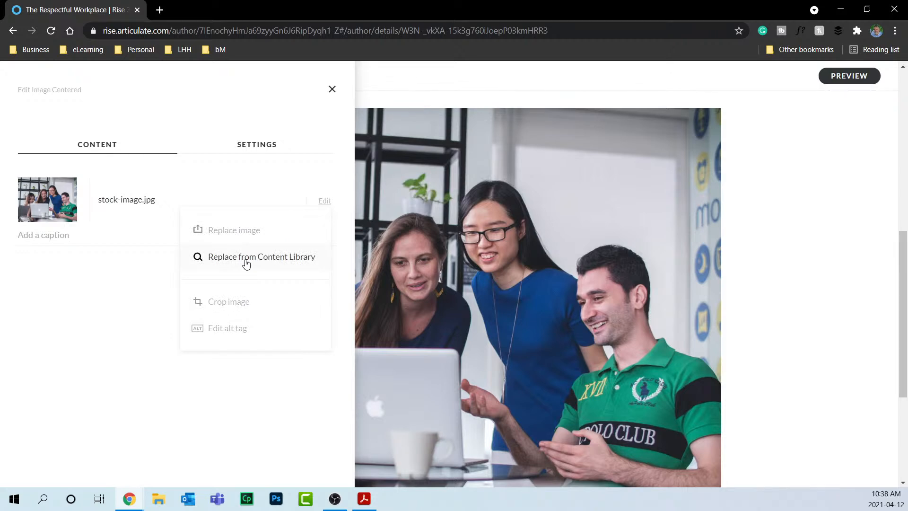
pyautogui.click(246, 298)
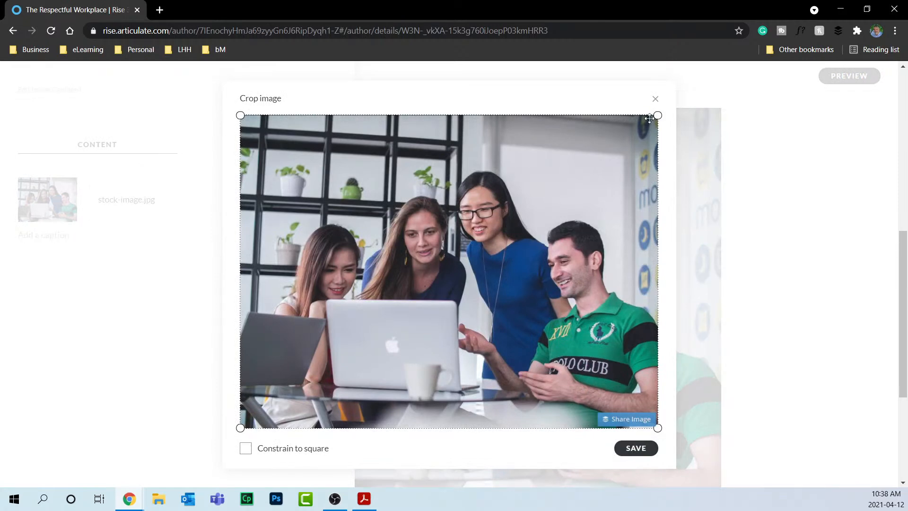
pyautogui.moveTo(657, 116); pyautogui.dragTo(658, 163)
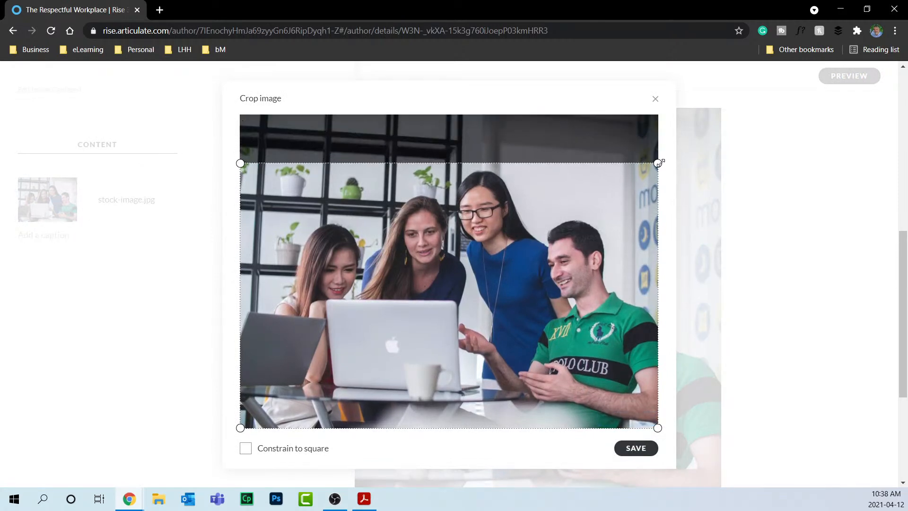
pyautogui.moveTo(657, 423); pyautogui.dragTo(659, 321)
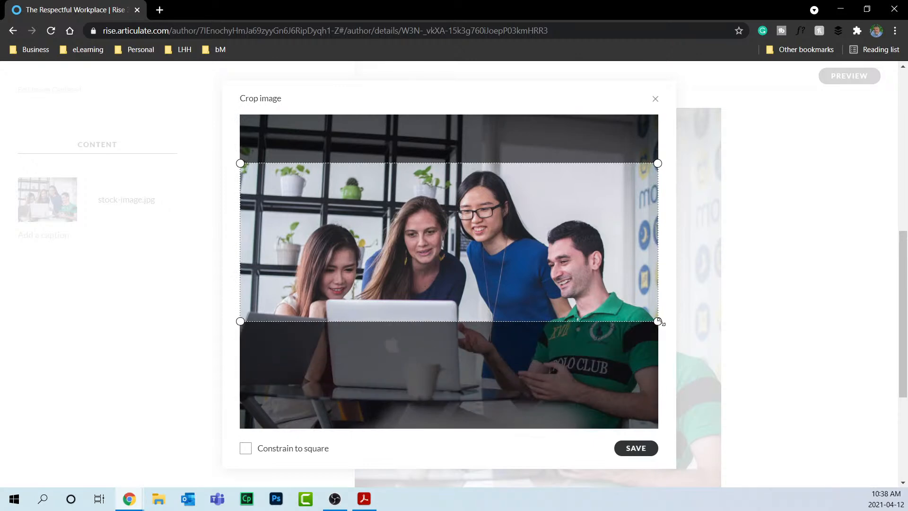
pyautogui.click(636, 449)
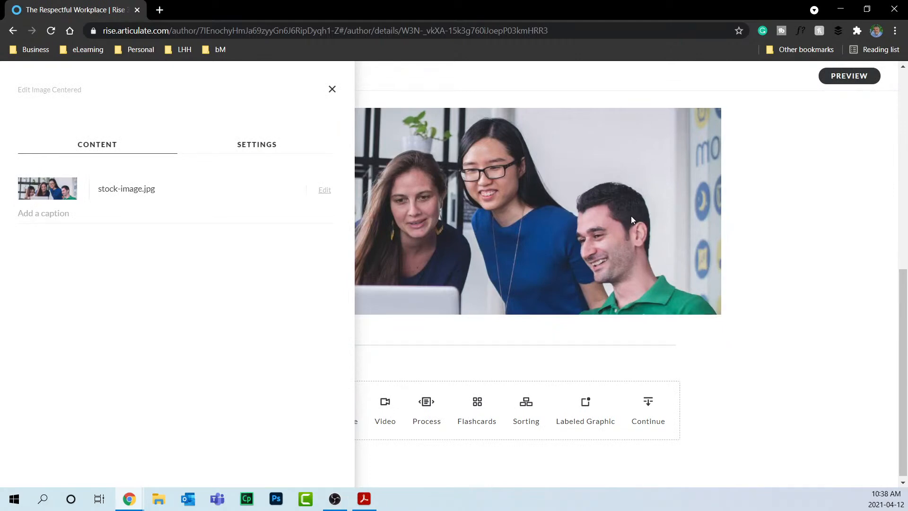
# Set the photo block's bottom padding to No padding.
pyautogui.click(267, 148)
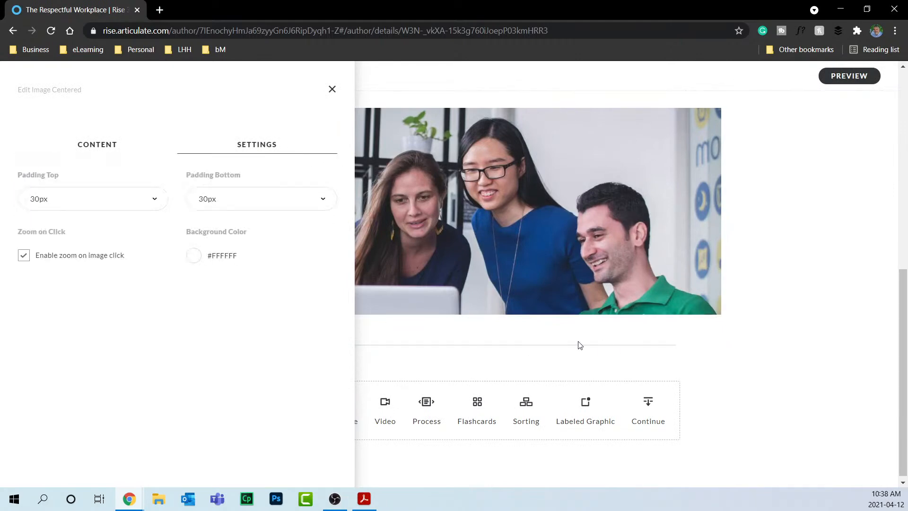
pyautogui.click(237, 199)
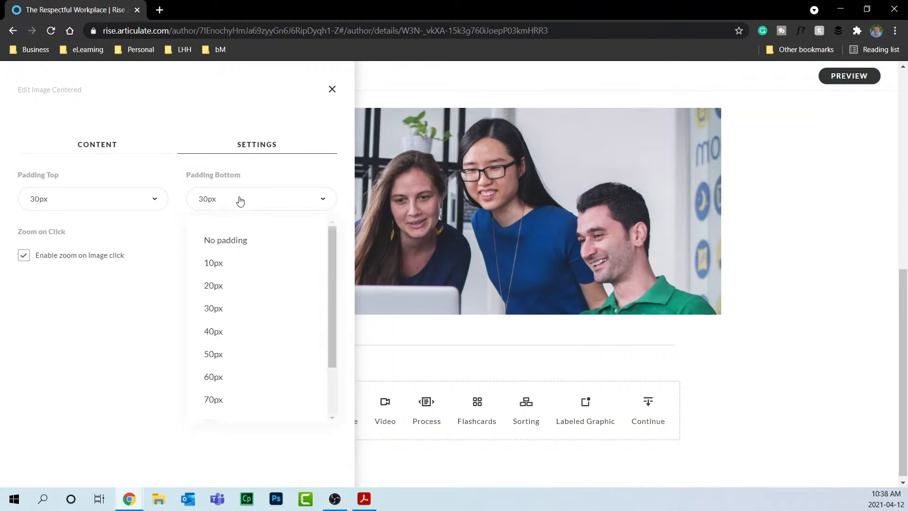
pyautogui.click(243, 242)
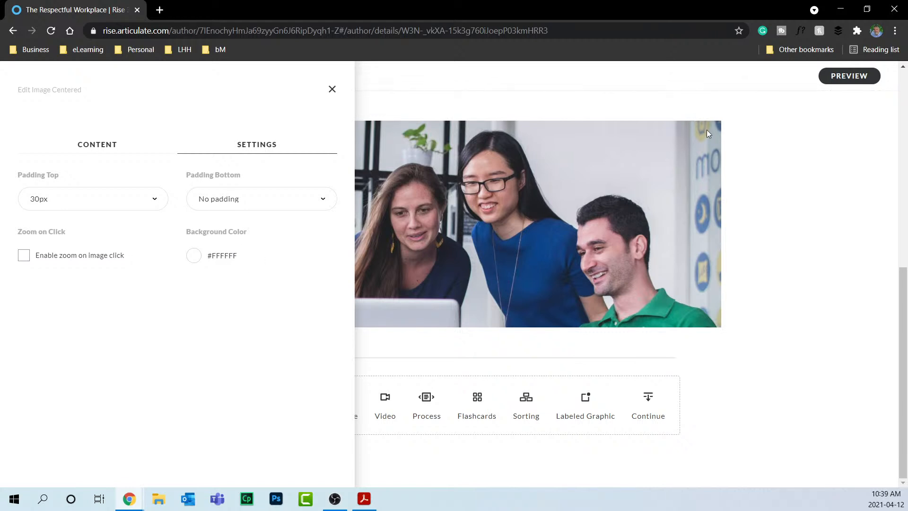
# Give the photo block the dark blue #285F9F background preset.
pyautogui.scroll(1, 674, 197)
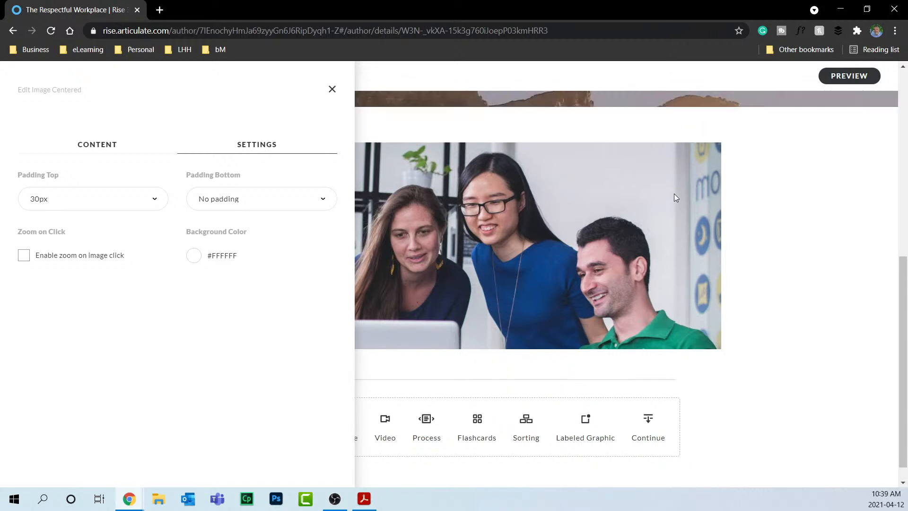
pyautogui.scroll(2, 674, 197)
pyautogui.scroll(-3, 674, 197)
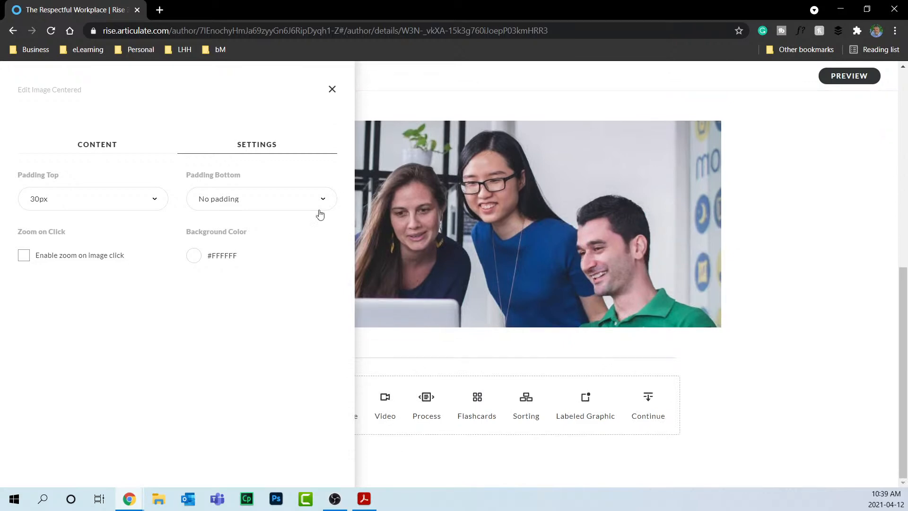
pyautogui.click(195, 256)
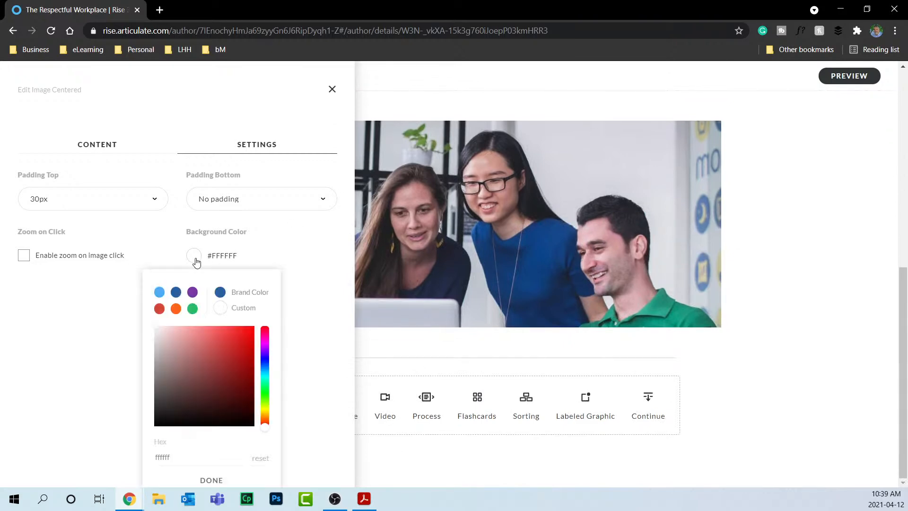
pyautogui.click(161, 292)
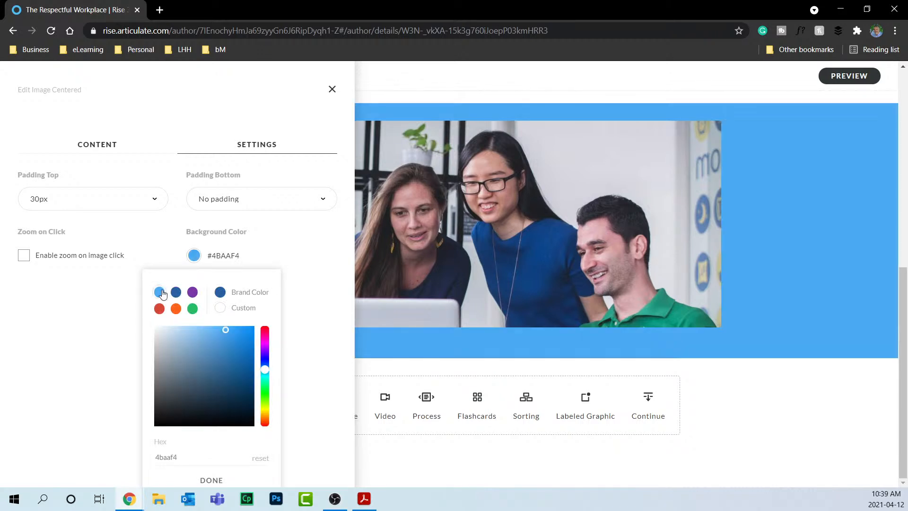
pyautogui.click(175, 292)
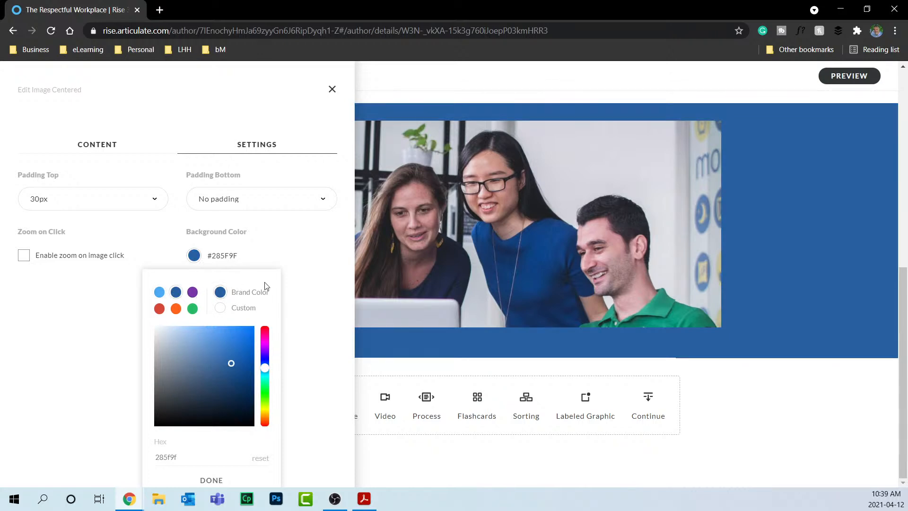
pyautogui.click(331, 93)
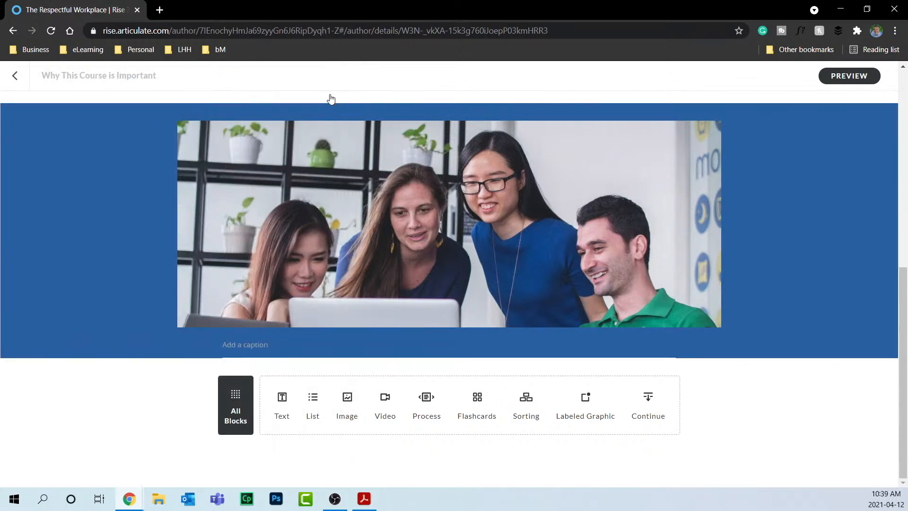
# Add the caption 'Working together as a team is a great way to promote respect in the workplace' and review the block settings.
pyautogui.click(250, 345)
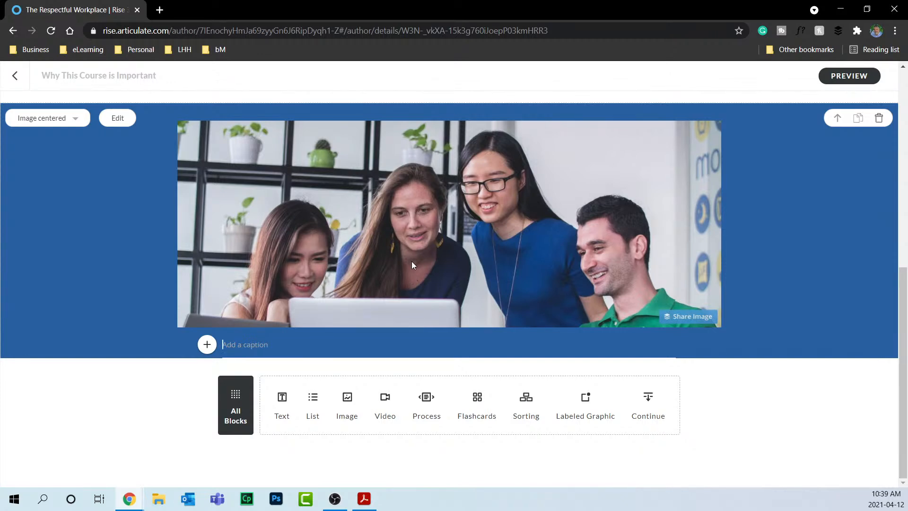
pyautogui.write('Working')
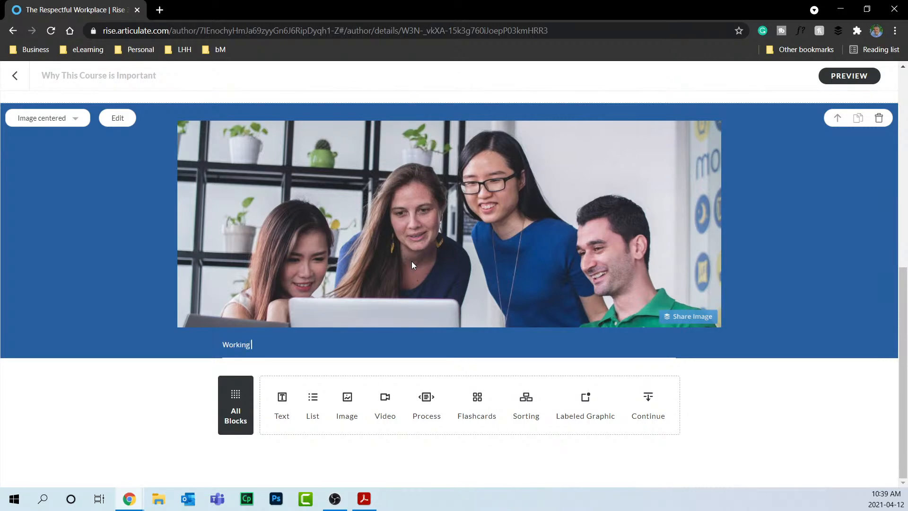
pyautogui.write(' together as a team is a great way to promote r')
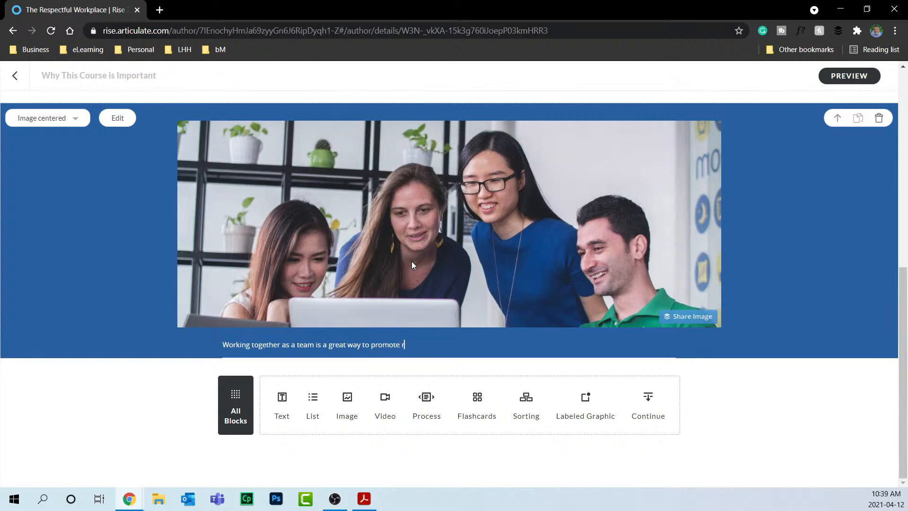
pyautogui.write('espect in the workplace')
pyautogui.click(117, 118)
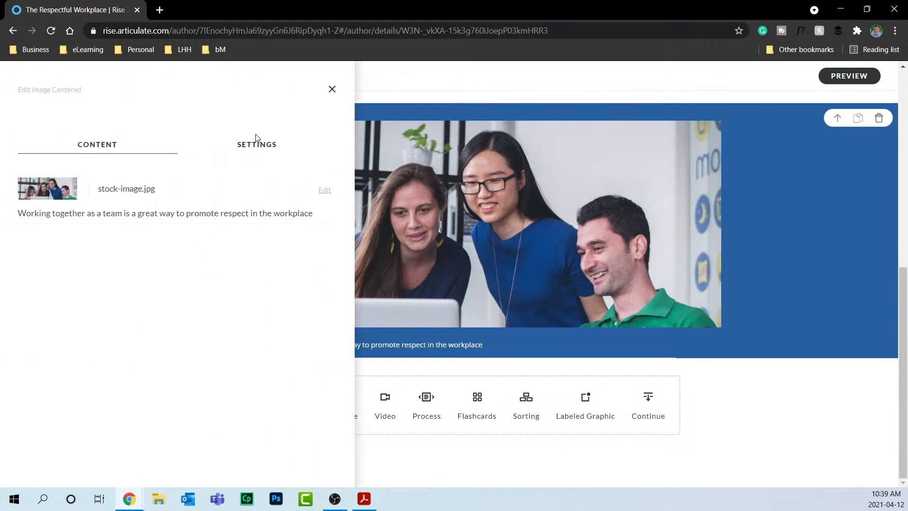
pyautogui.click(256, 143)
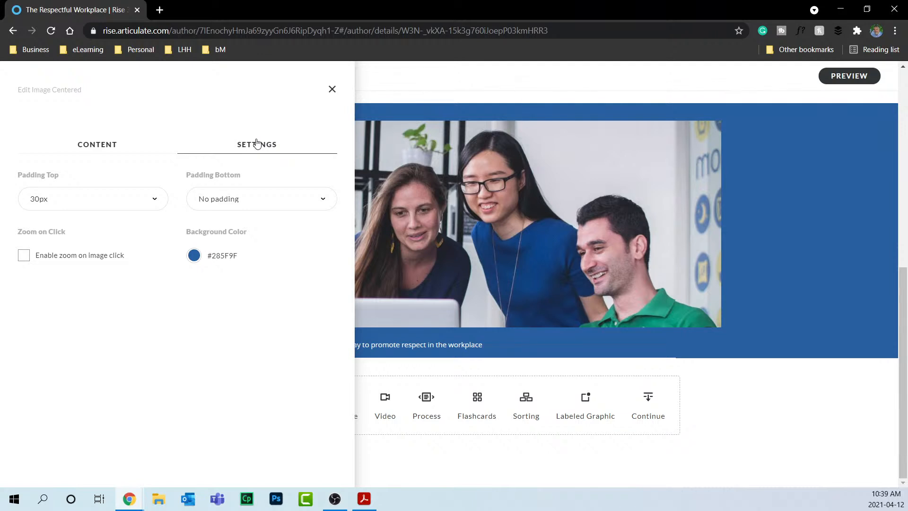
pyautogui.click(326, 93)
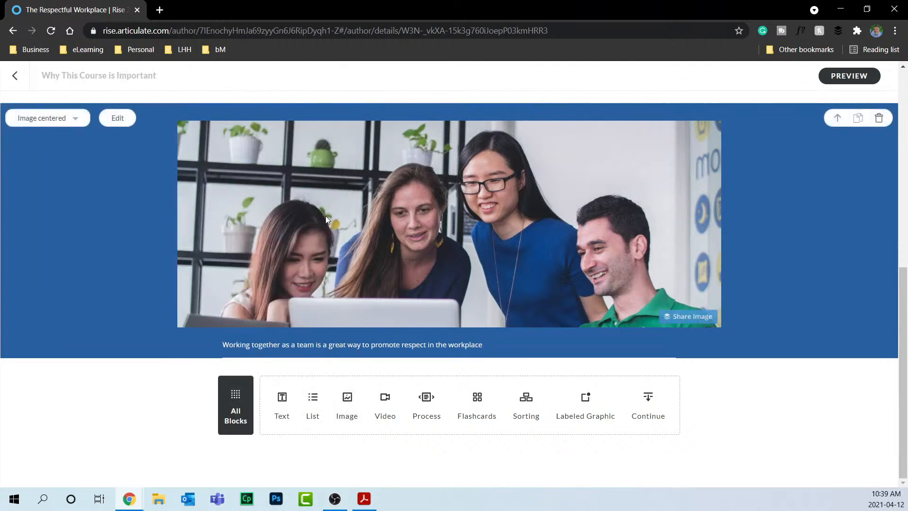
pyautogui.click(118, 117)
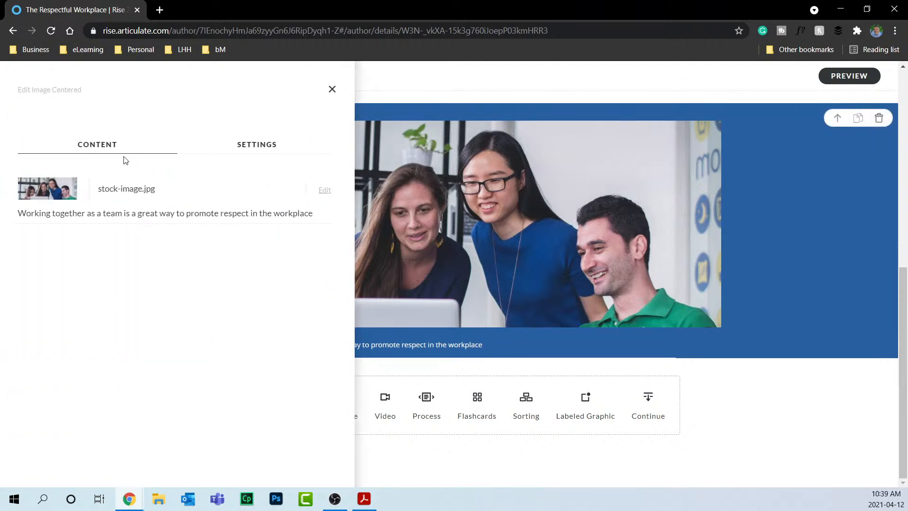
pyautogui.click(325, 190)
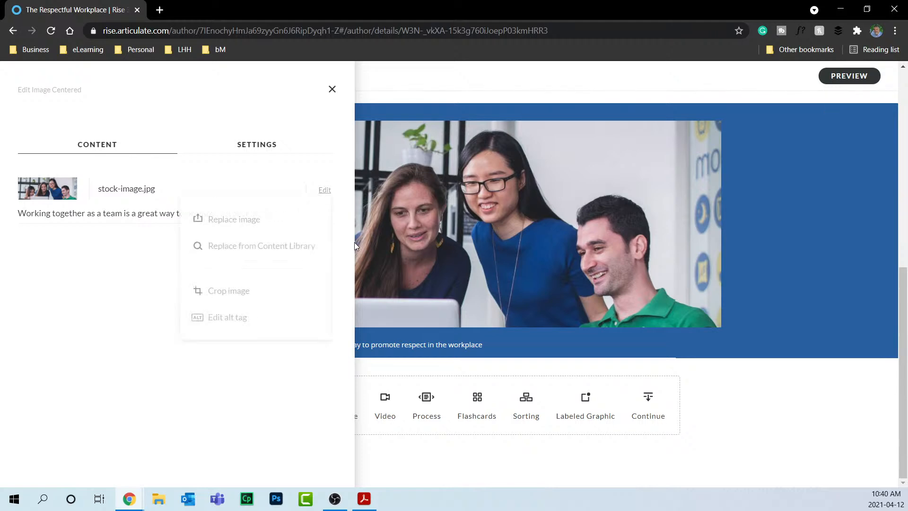
pyautogui.click(224, 324)
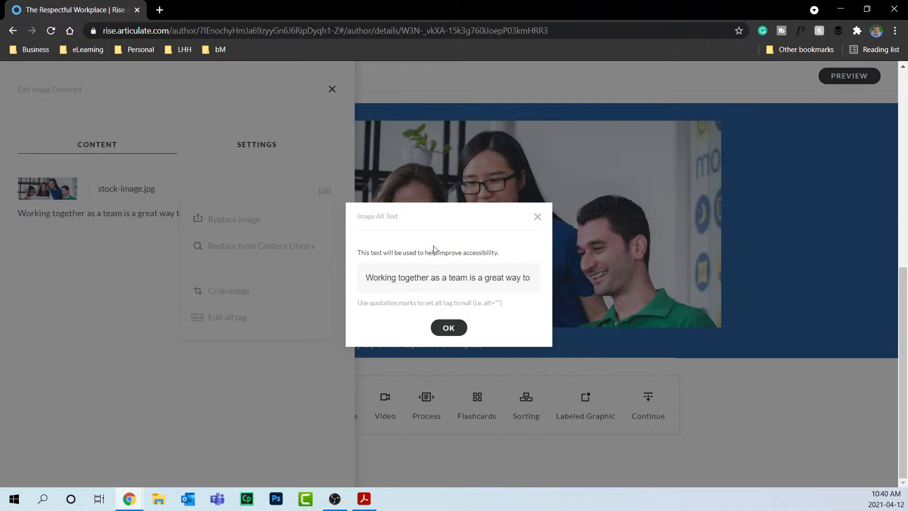
pyautogui.click(538, 219)
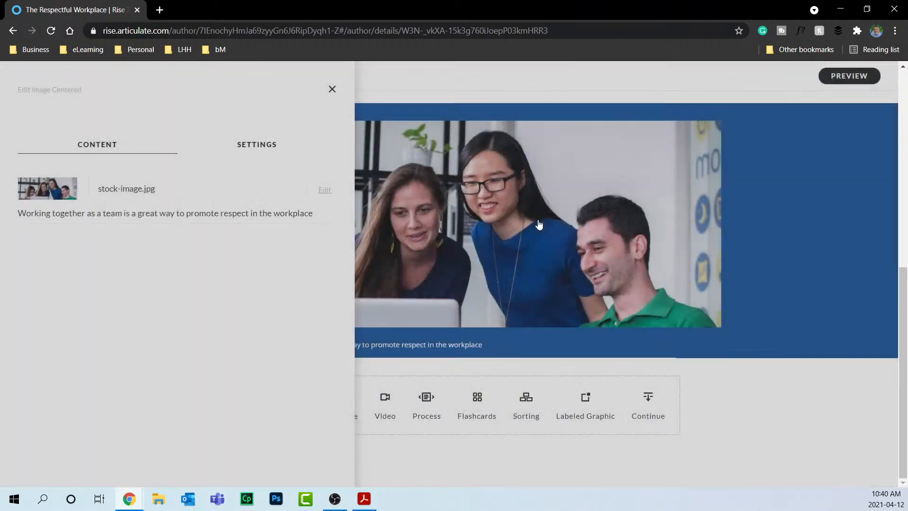
pyautogui.click(332, 89)
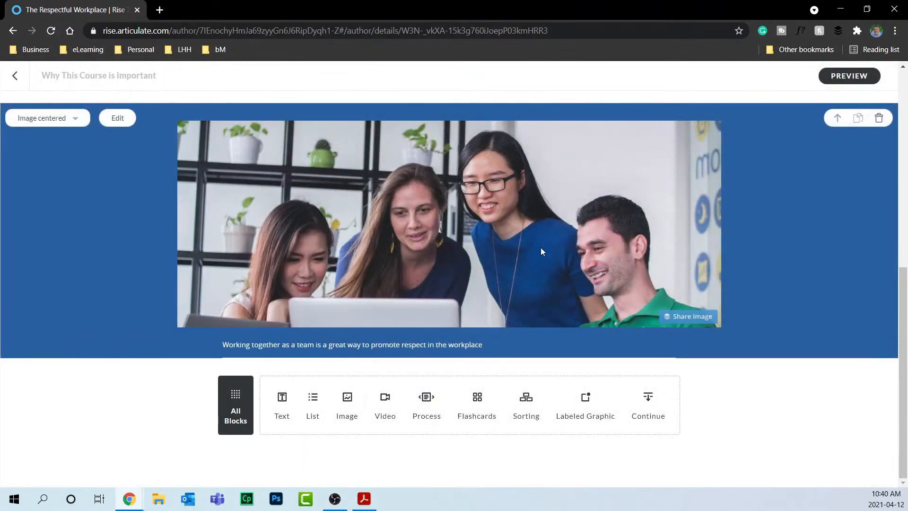
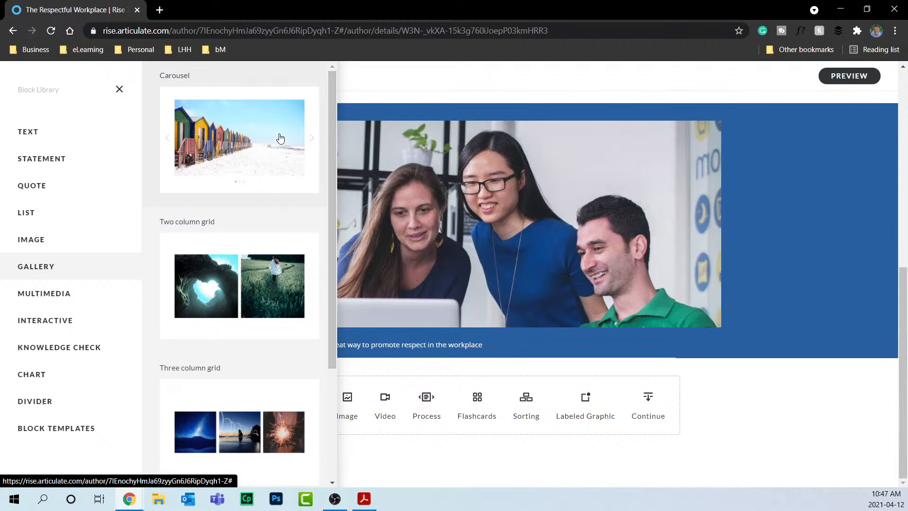
# Insert a 02:58 Multimedia Audio block below the team photo and its caption.
pyautogui.scroll(-3, 281, 138)
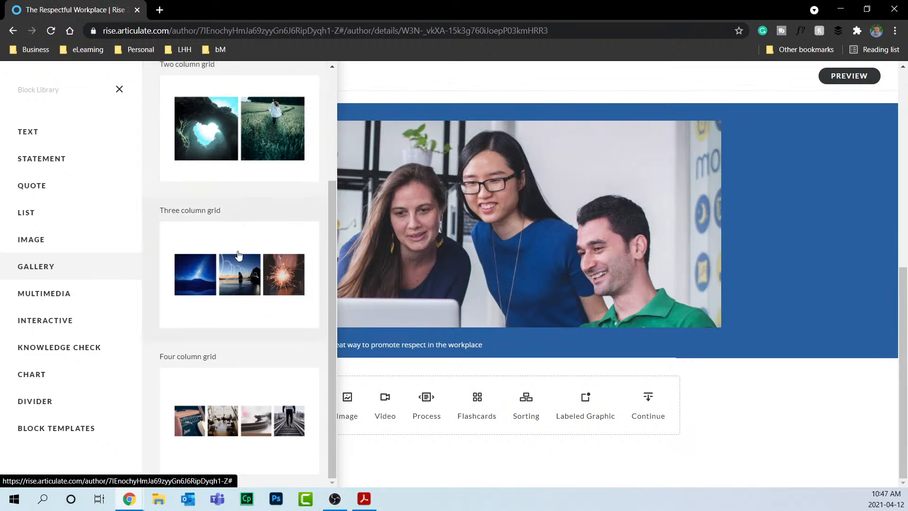
pyautogui.click(33, 297)
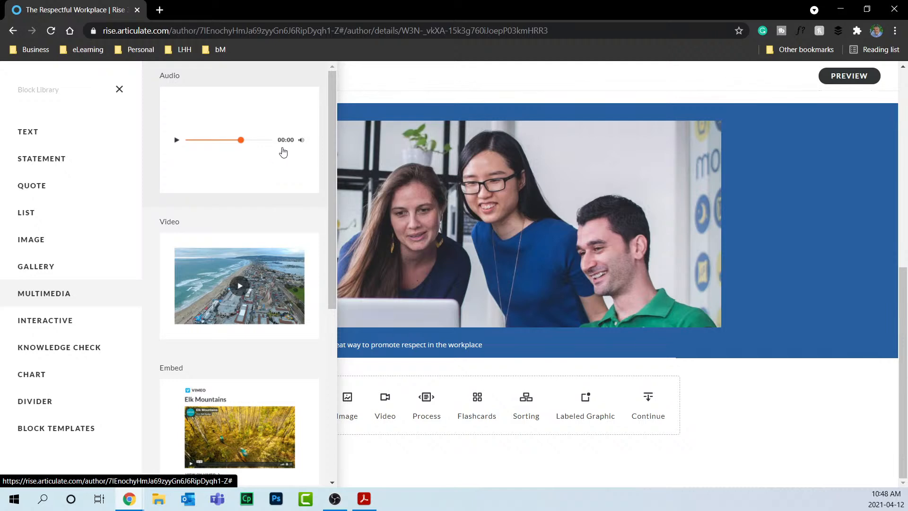
pyautogui.click(282, 151)
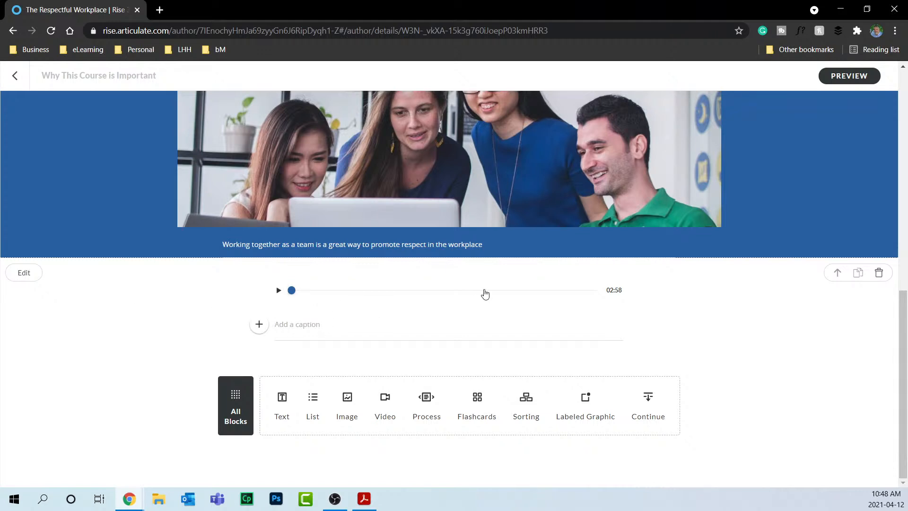
# Caption the audio block 'Click the play button to begin this narration.' and check its layout settings.
pyautogui.write('Click the play button to begin')
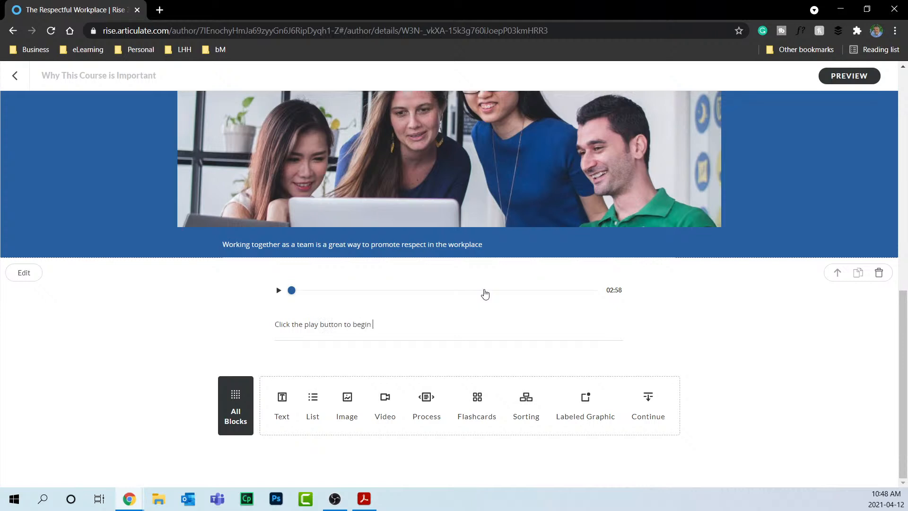
pyautogui.write(' this narration.')
pyautogui.click(11, 278)
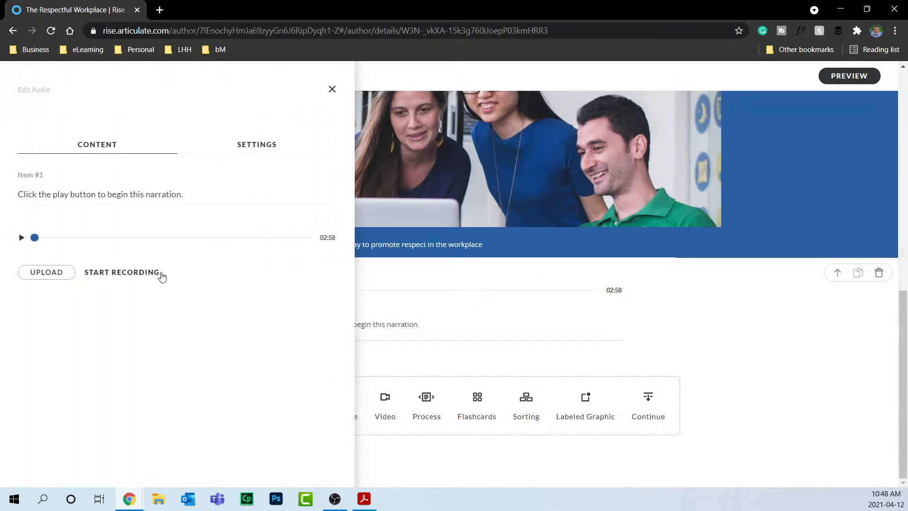
pyautogui.click(247, 144)
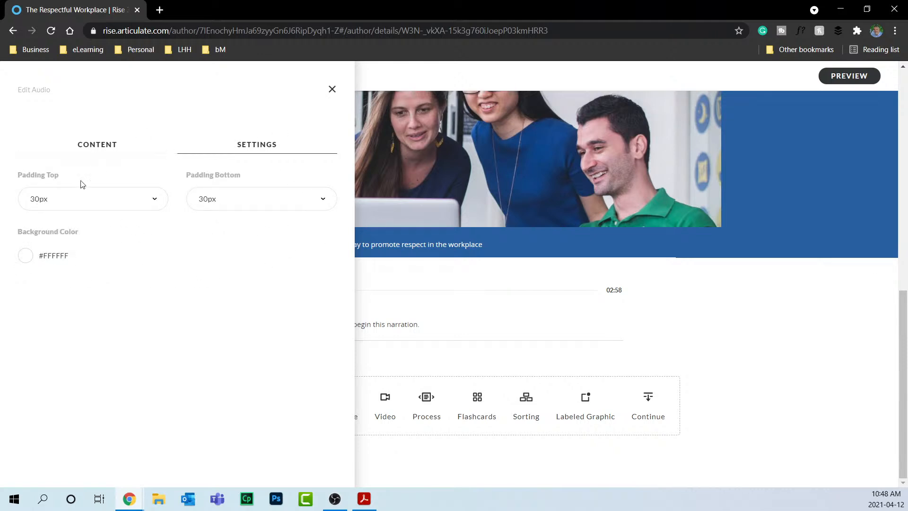
pyautogui.click(332, 89)
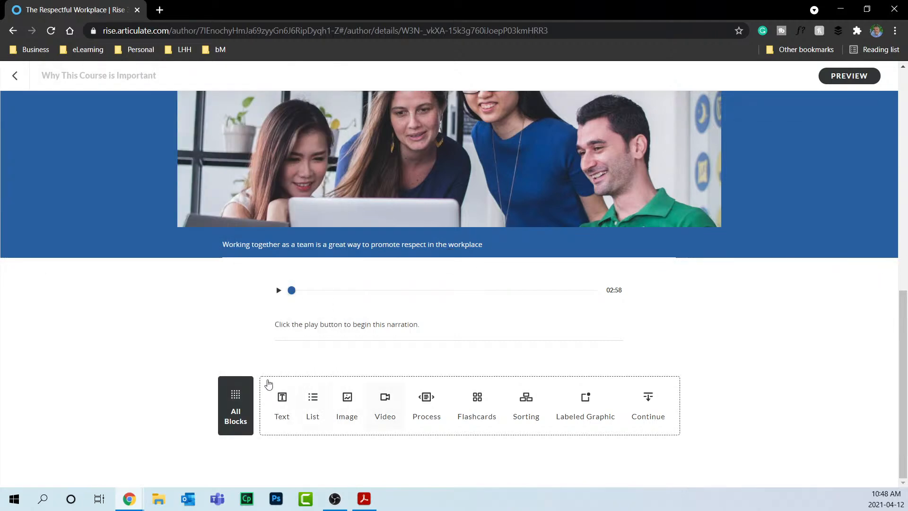
# Insert a Multimedia Video block with Coastline.mp4 and open its editing options.
pyautogui.click(224, 391)
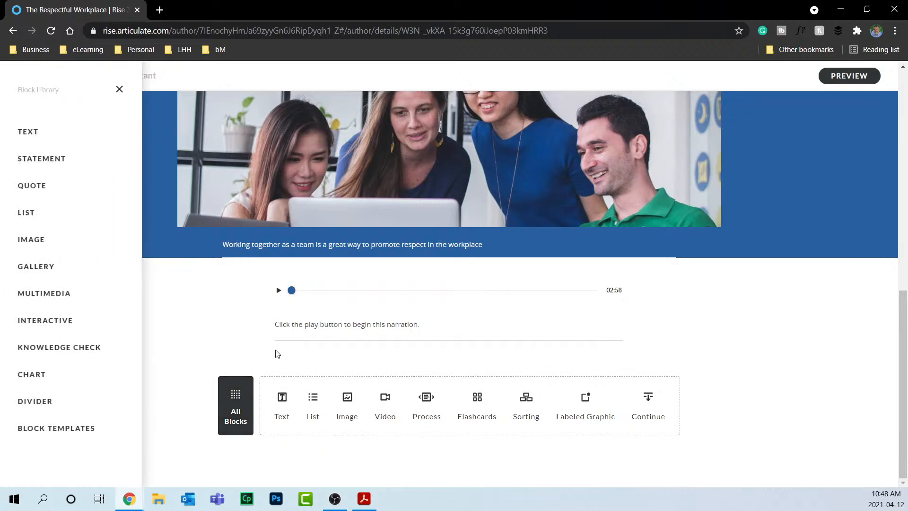
pyautogui.click(65, 294)
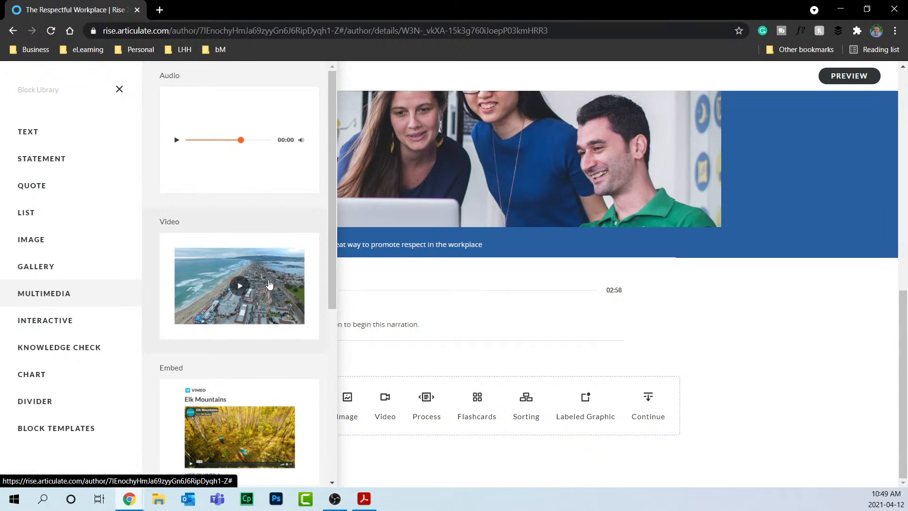
pyautogui.click(269, 284)
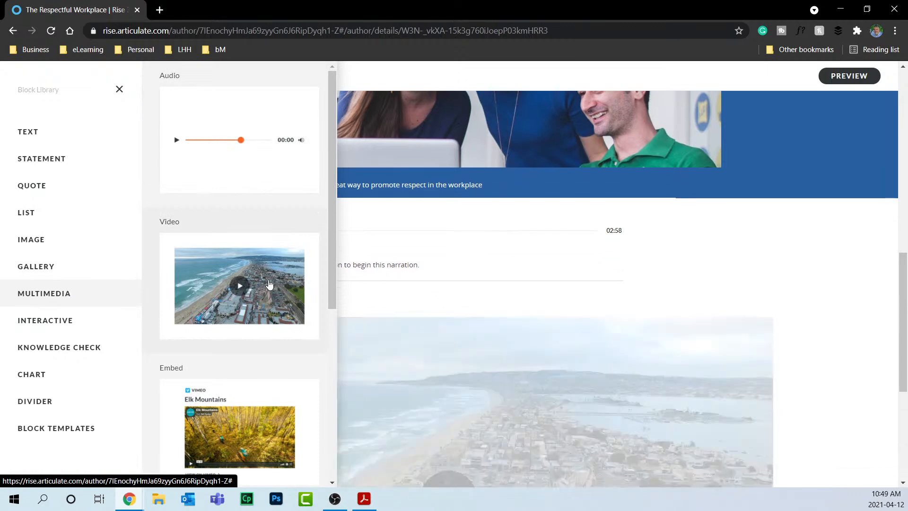
pyautogui.click(836, 208)
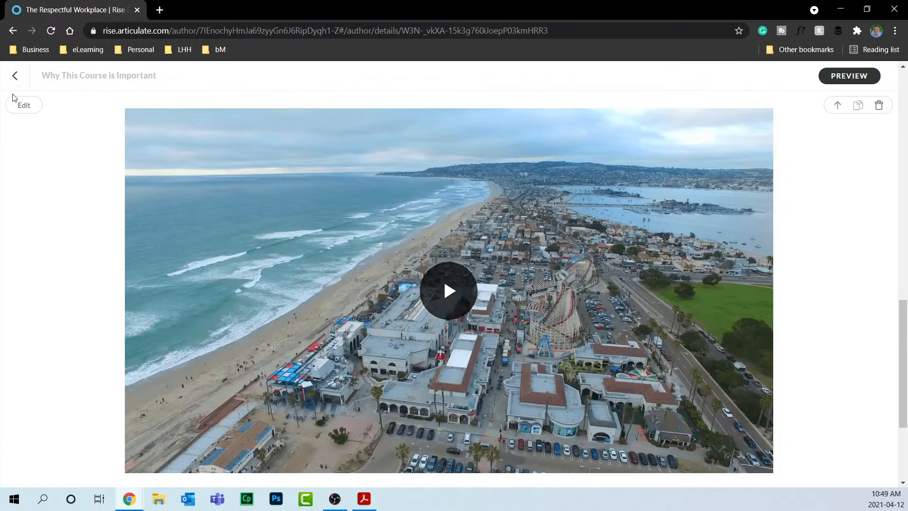
pyautogui.click(25, 106)
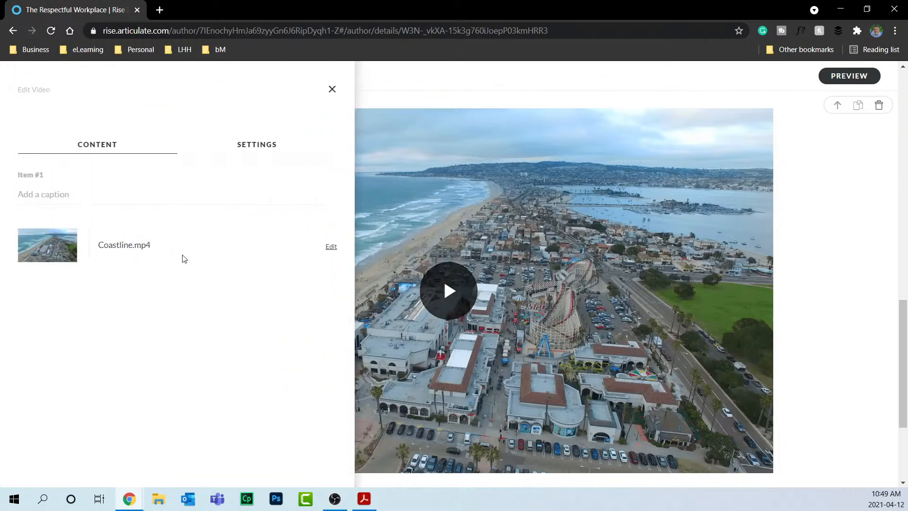
# Try replacing the video and check the accepted file types, then cancel to keep Coastline.mp4.
pyautogui.click(331, 246)
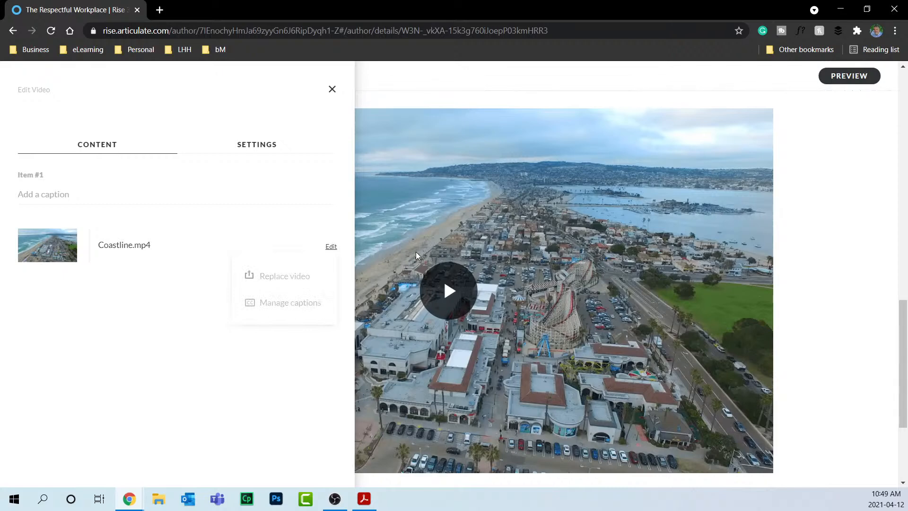
pyautogui.click(267, 279)
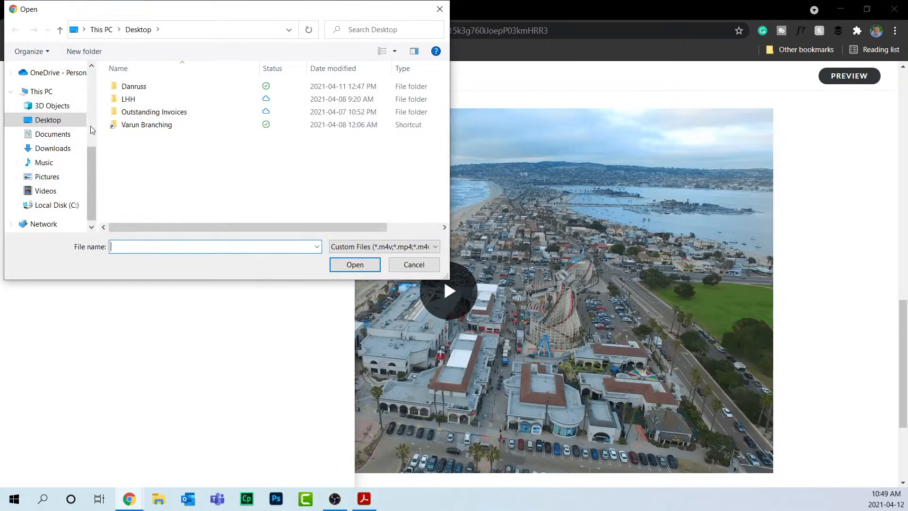
pyautogui.click(412, 264)
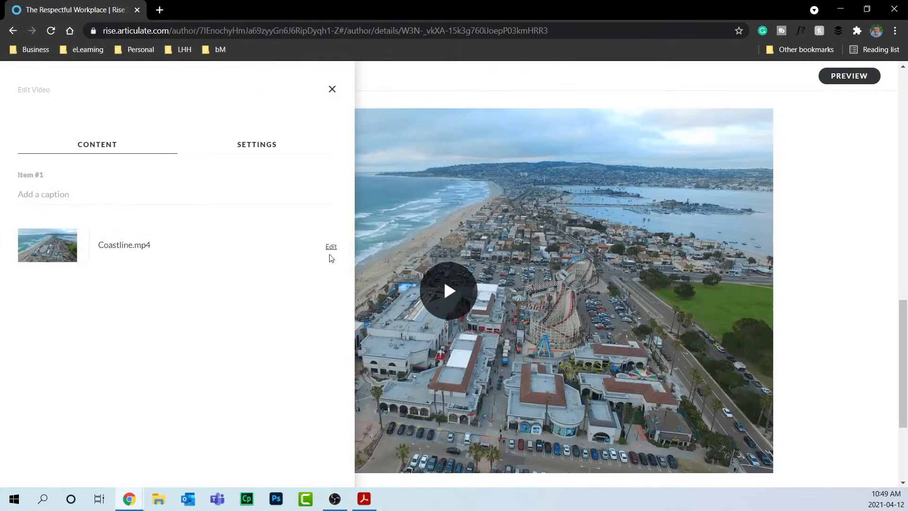
pyautogui.click(331, 246)
pyautogui.click(327, 276)
pyautogui.click(391, 249)
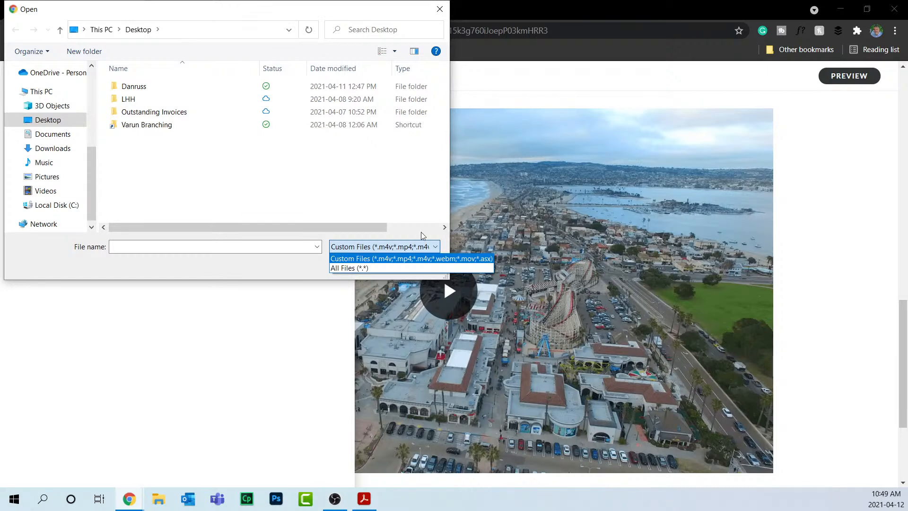
pyautogui.click(371, 207)
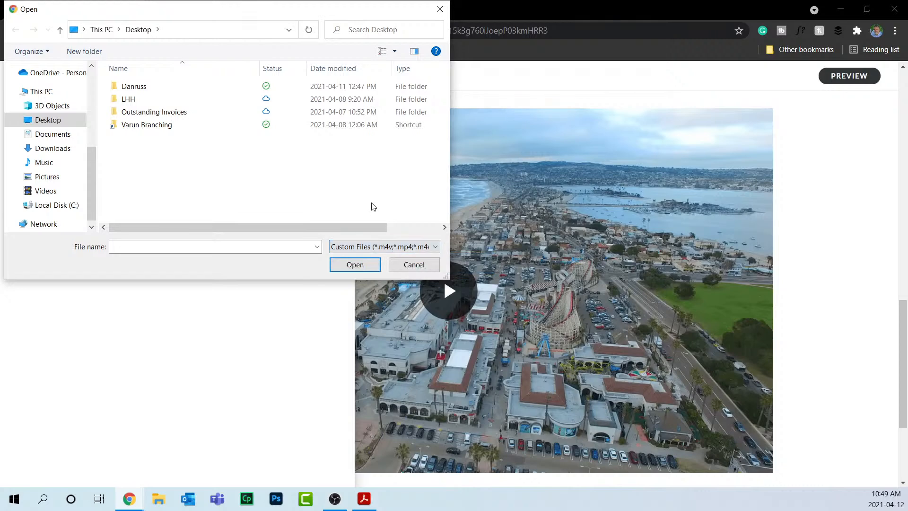
pyautogui.click(418, 264)
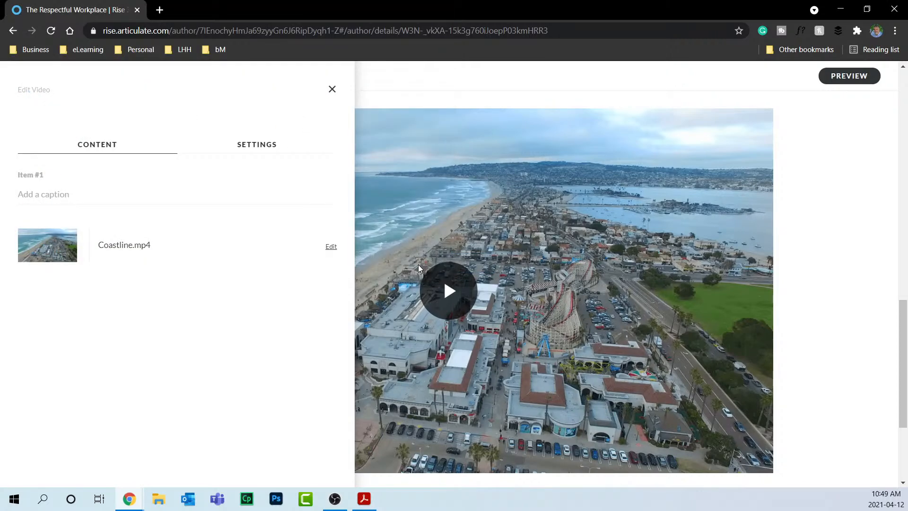
pyautogui.click(331, 246)
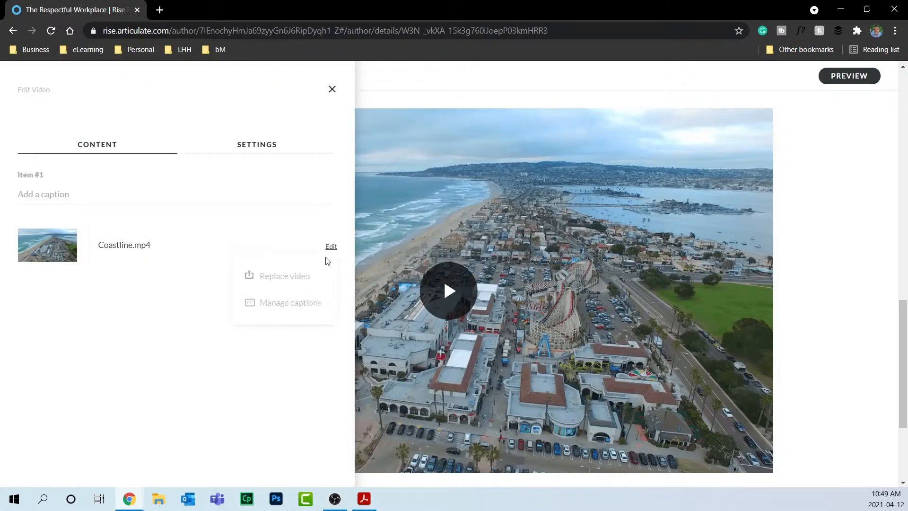
# Pick English (Canada) as the caption language, close without uploading a file, and close the video panel.
pyautogui.click(276, 308)
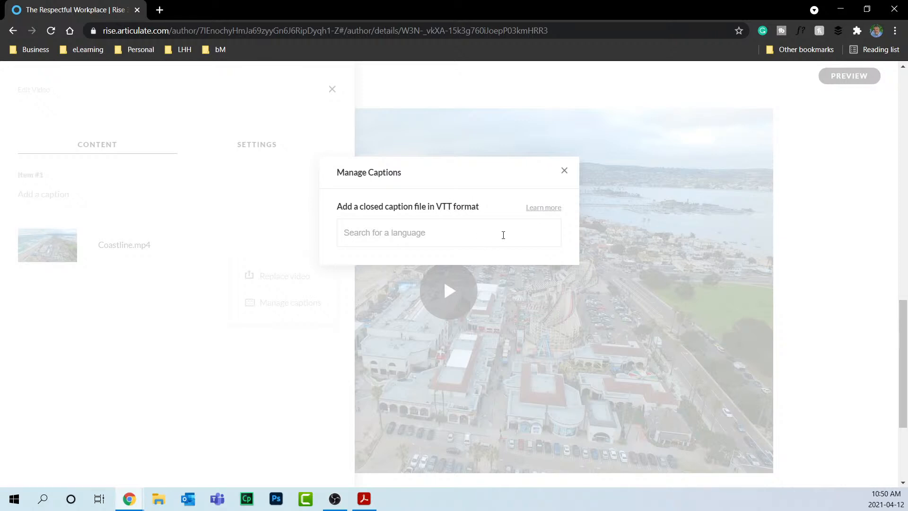
pyautogui.click(450, 235)
pyautogui.write('English')
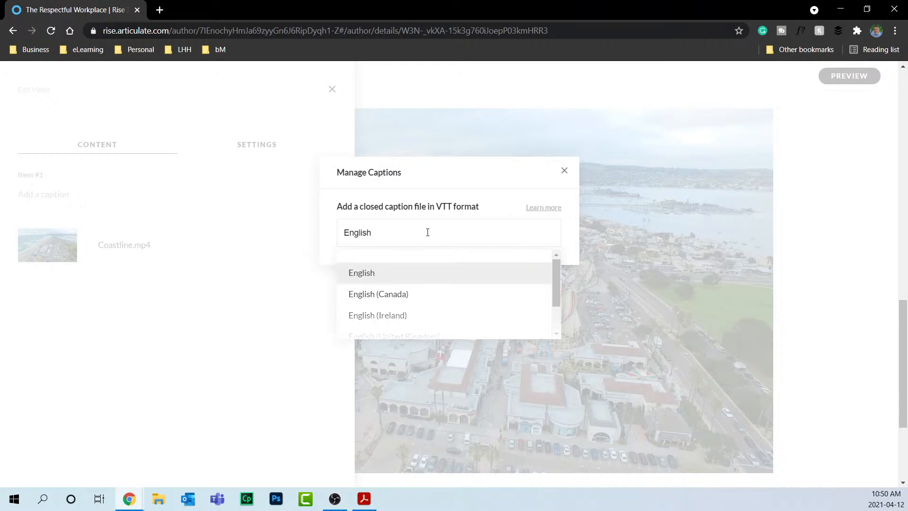
pyautogui.click(371, 297)
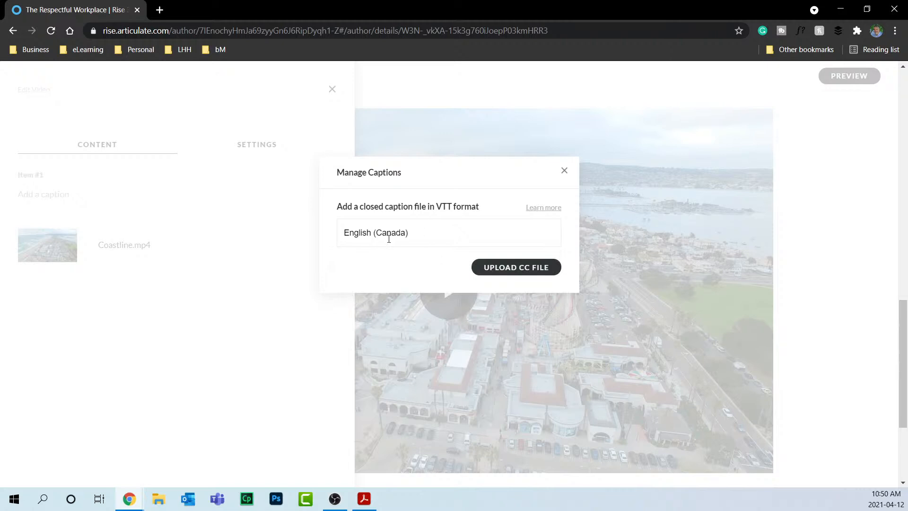
pyautogui.click(564, 171)
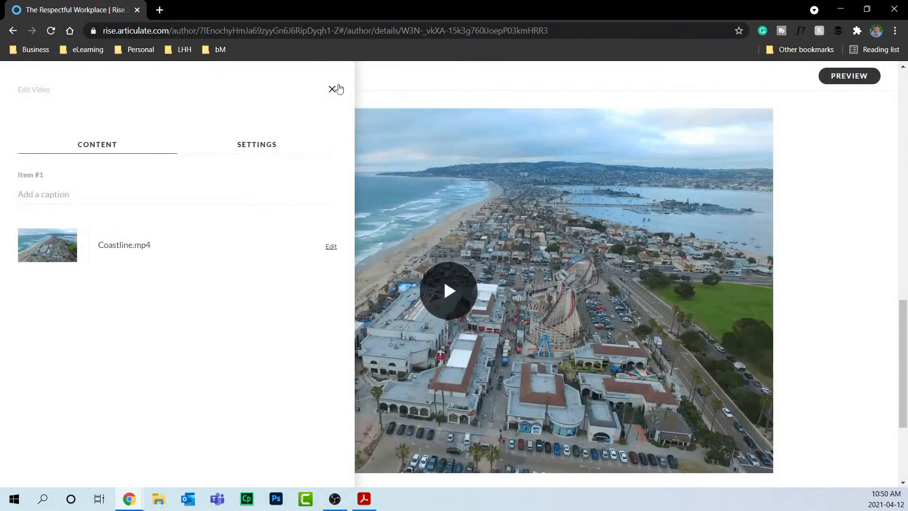
pyautogui.click(332, 89)
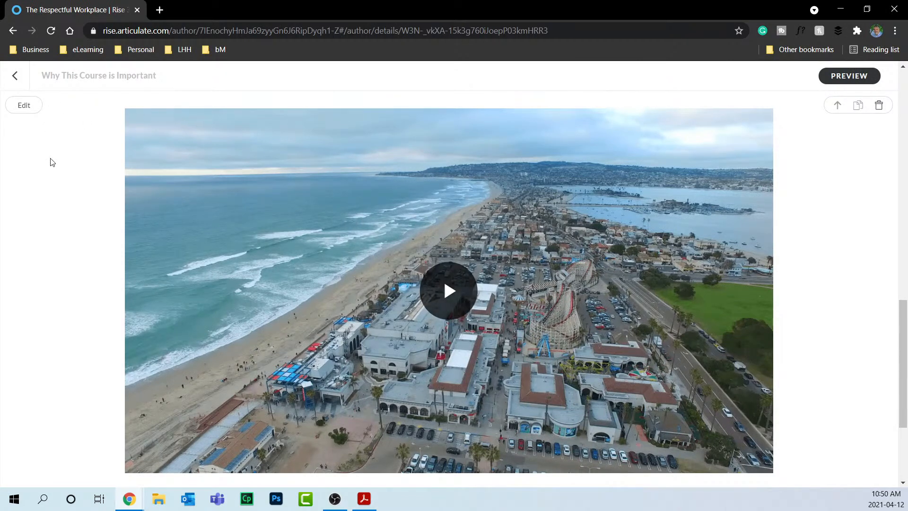
# Return to the course outline and reopen the 'Why This Course is Important' lesson.
pyautogui.click(14, 75)
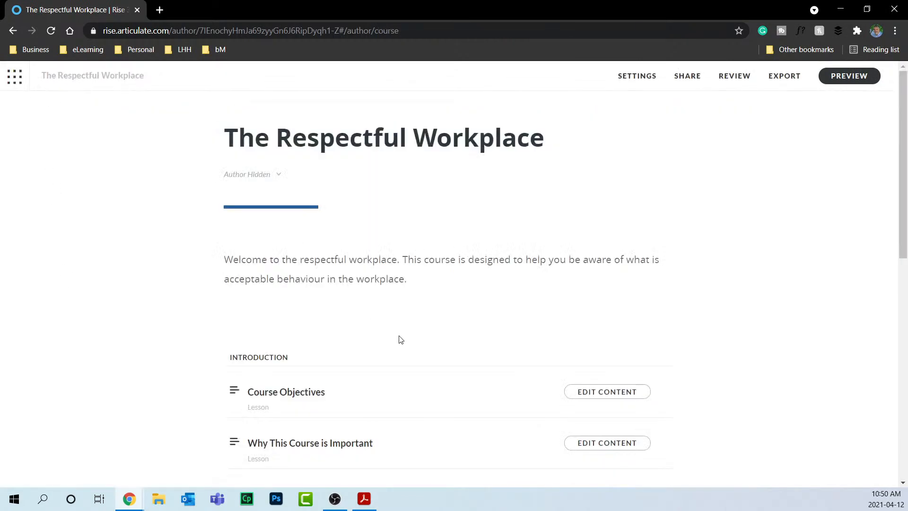
pyautogui.scroll(-1, 400, 340)
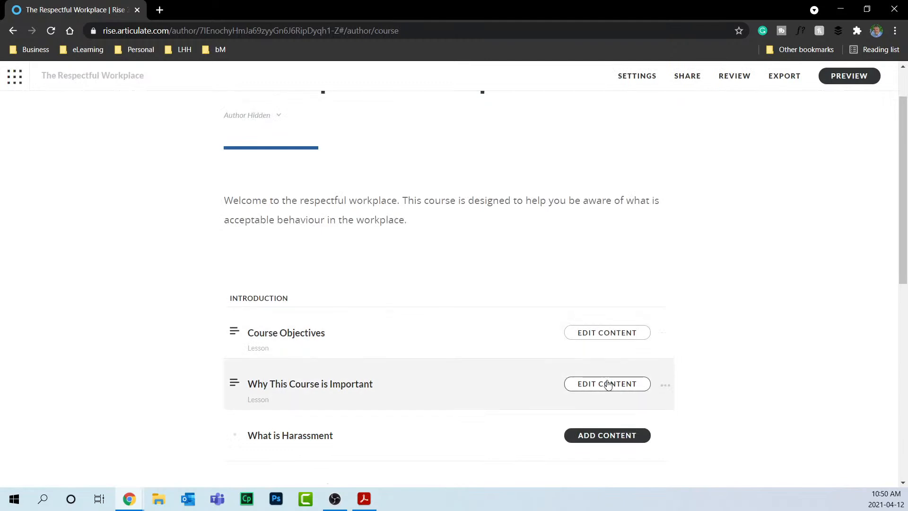
pyautogui.click(608, 384)
pyautogui.scroll(-15, 346, 325)
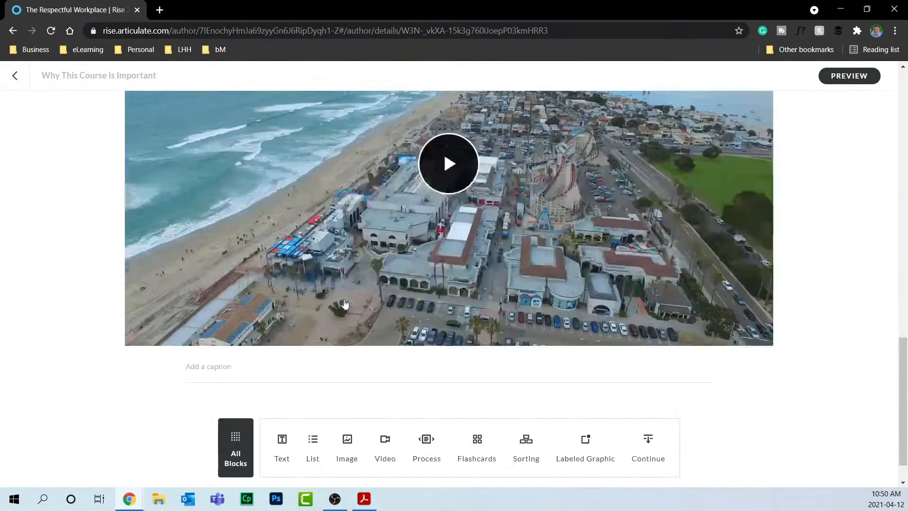
pyautogui.scroll(-1, 344, 304)
# Insert the Elk Mountains Vimeo embed from Multimedia blocks and play it.
pyautogui.click(222, 410)
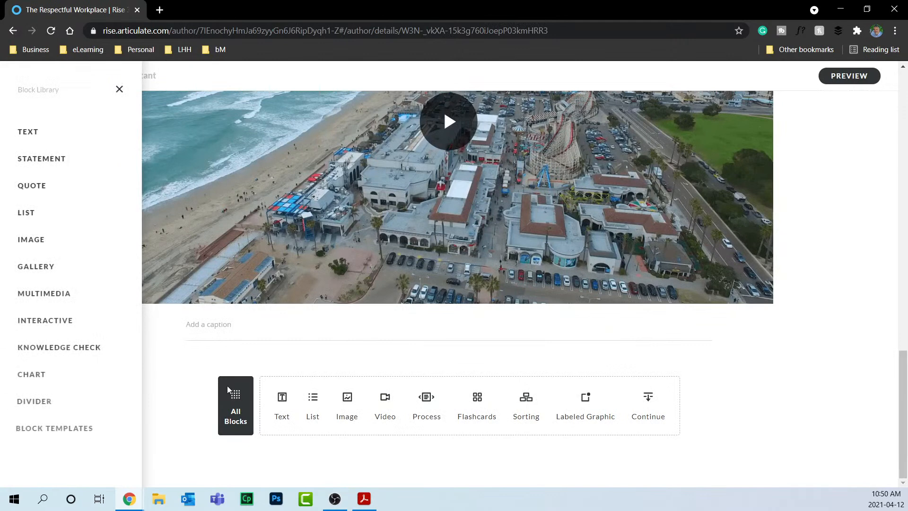
pyautogui.moveTo(67, 295)
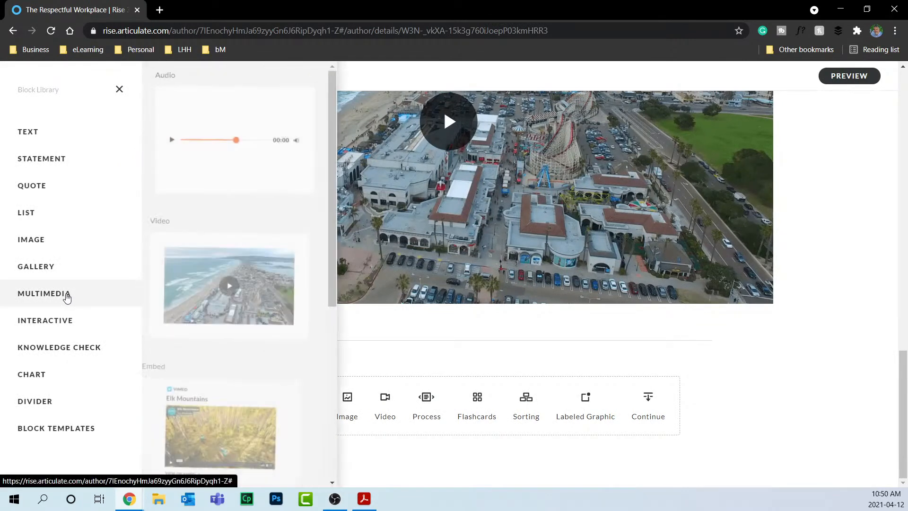
pyautogui.scroll(-5, 249, 304)
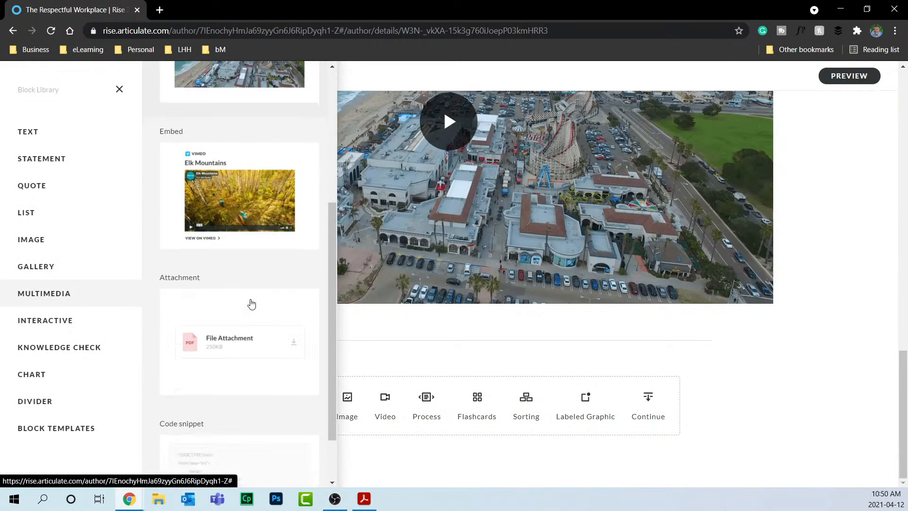
pyautogui.click(241, 211)
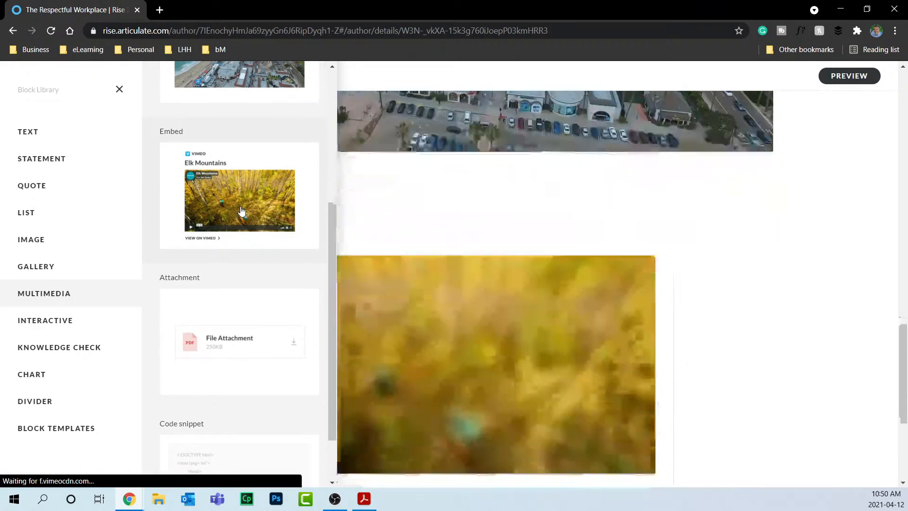
pyautogui.scroll(-2, 728, 210)
pyautogui.click(727, 210)
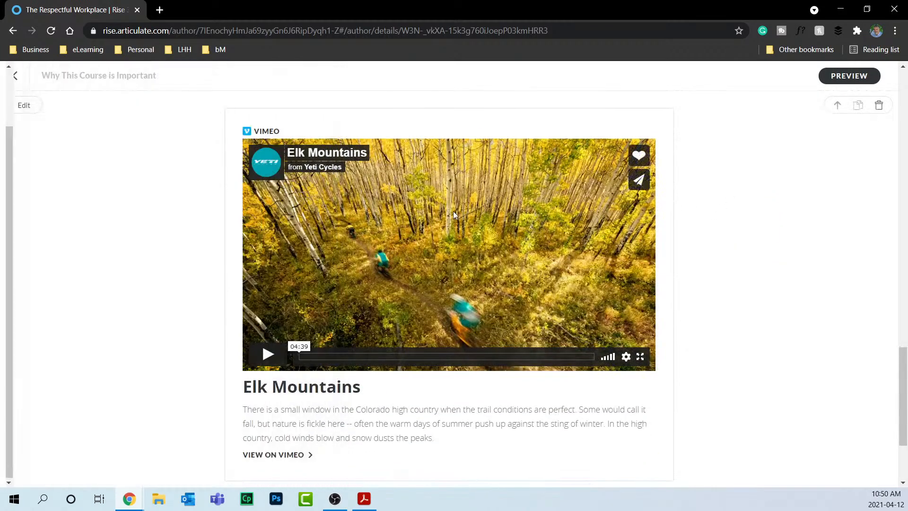
pyautogui.click(453, 211)
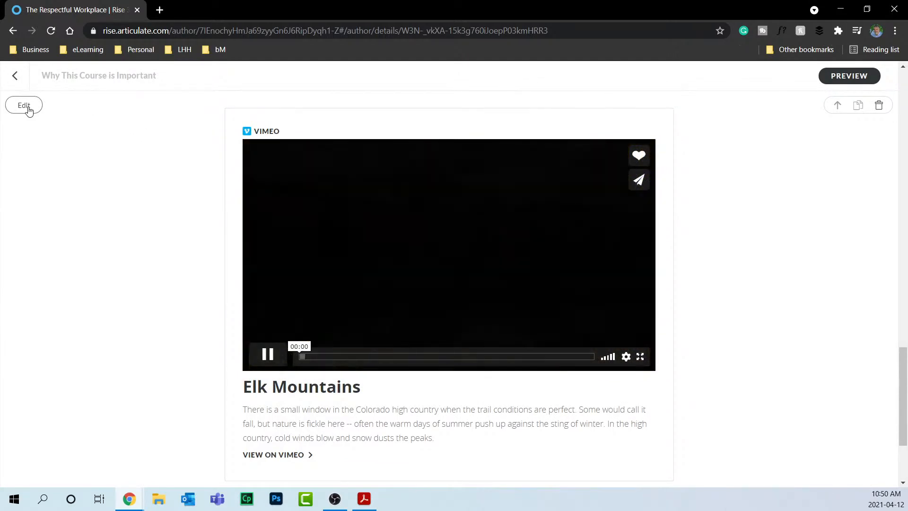
pyautogui.click(26, 106)
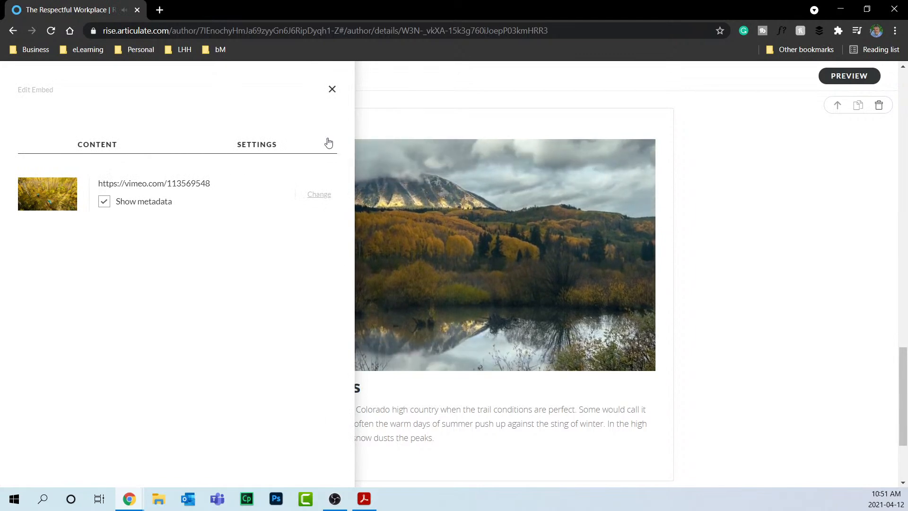
pyautogui.click(331, 90)
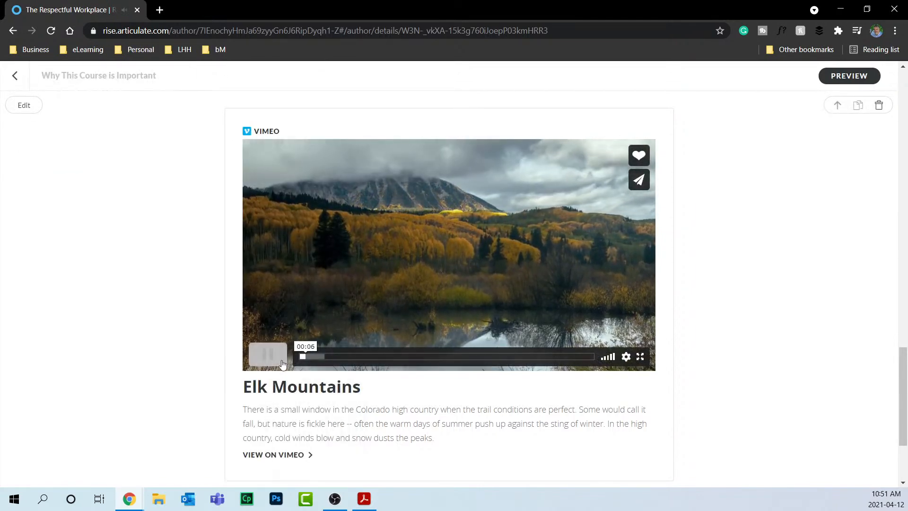
pyautogui.click(268, 354)
pyautogui.click(24, 107)
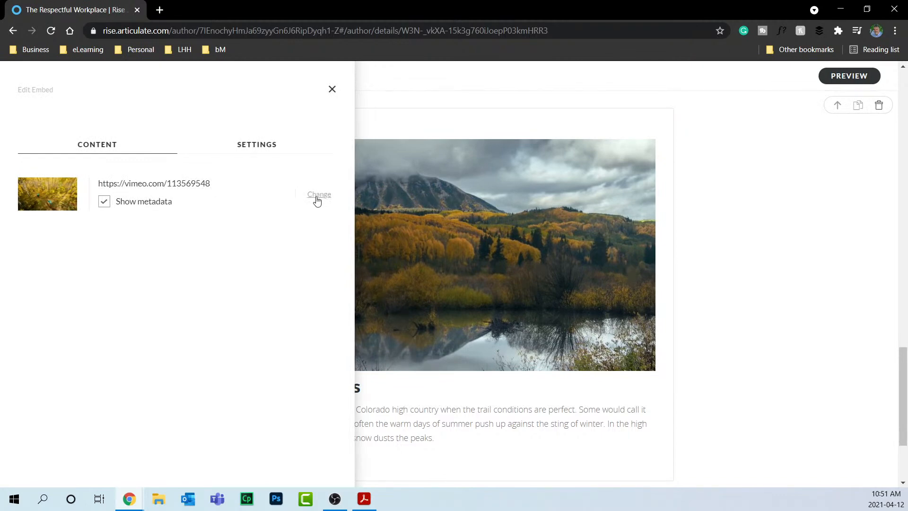
pyautogui.click(105, 202)
pyautogui.click(418, 243)
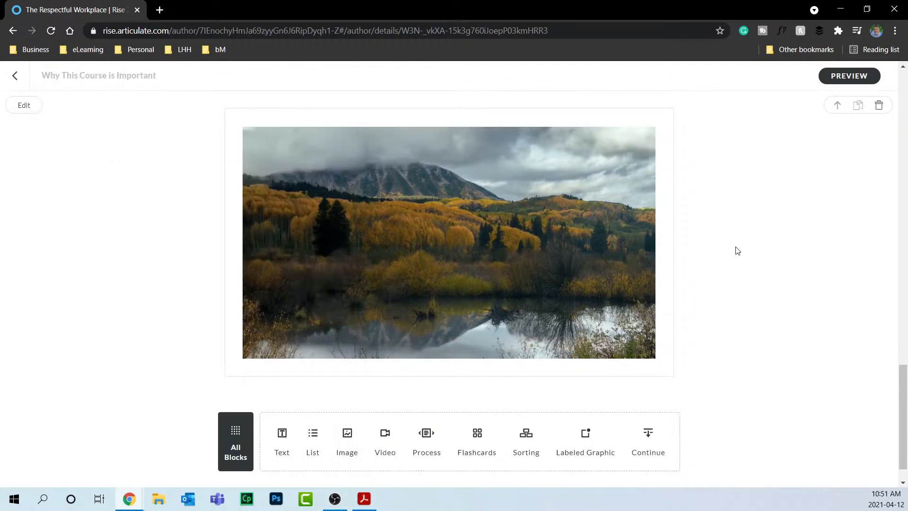
pyautogui.click(24, 105)
pyautogui.click(103, 203)
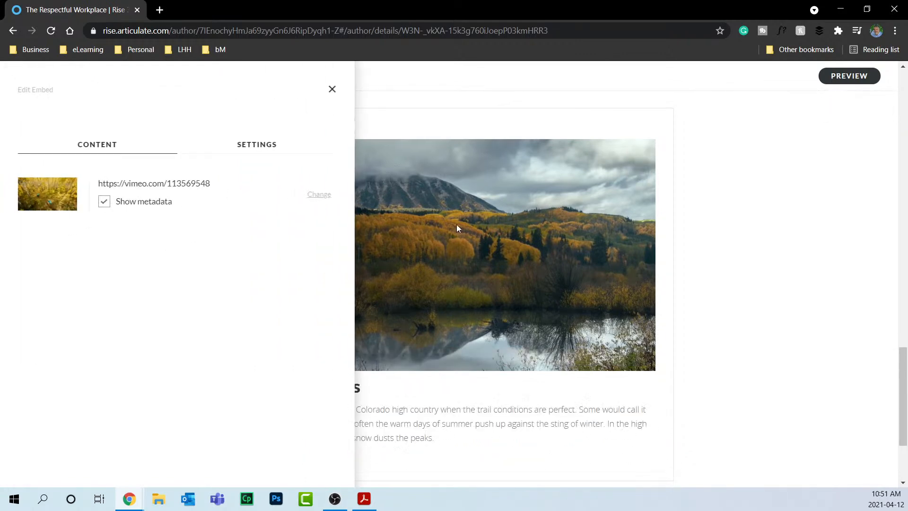
pyautogui.click(730, 212)
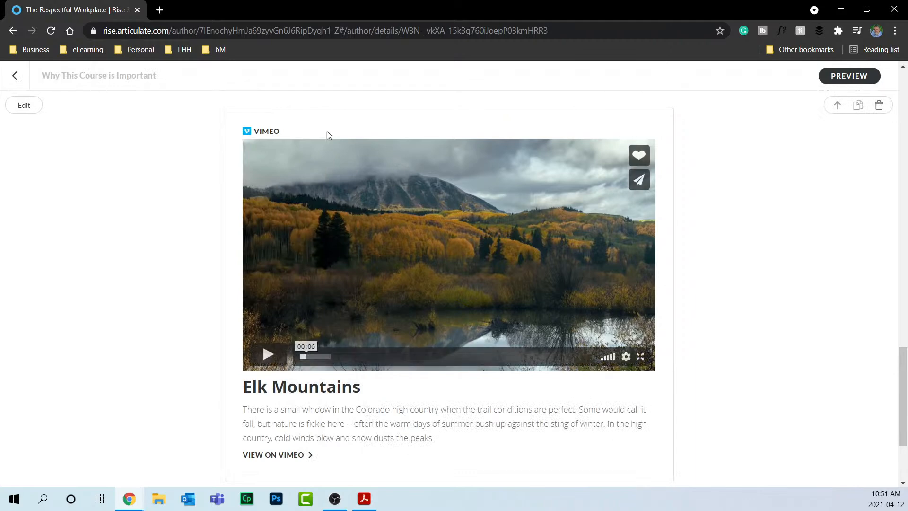
pyautogui.click(24, 106)
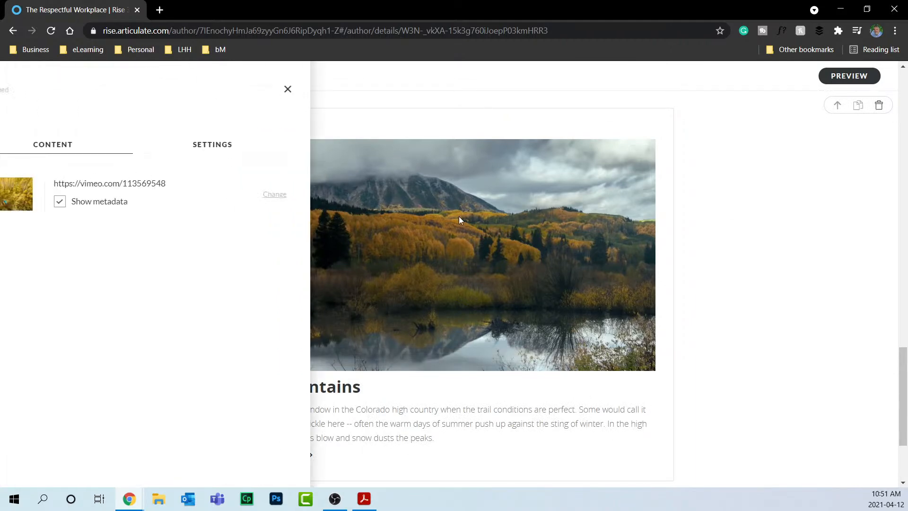
pyautogui.click(277, 145)
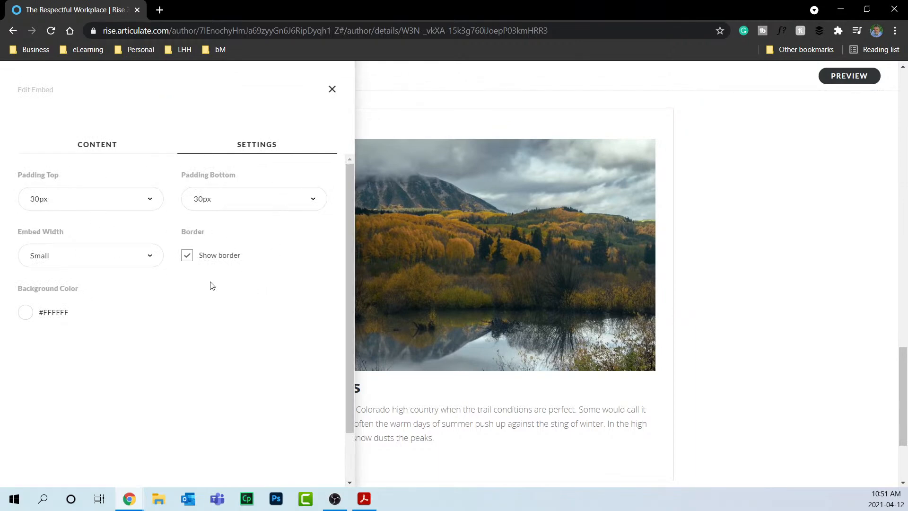
pyautogui.click(183, 261)
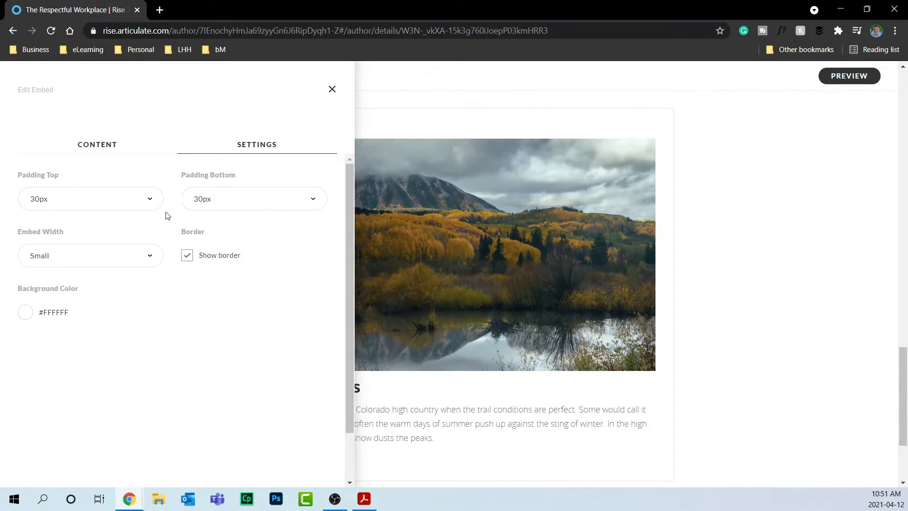
pyautogui.click(92, 258)
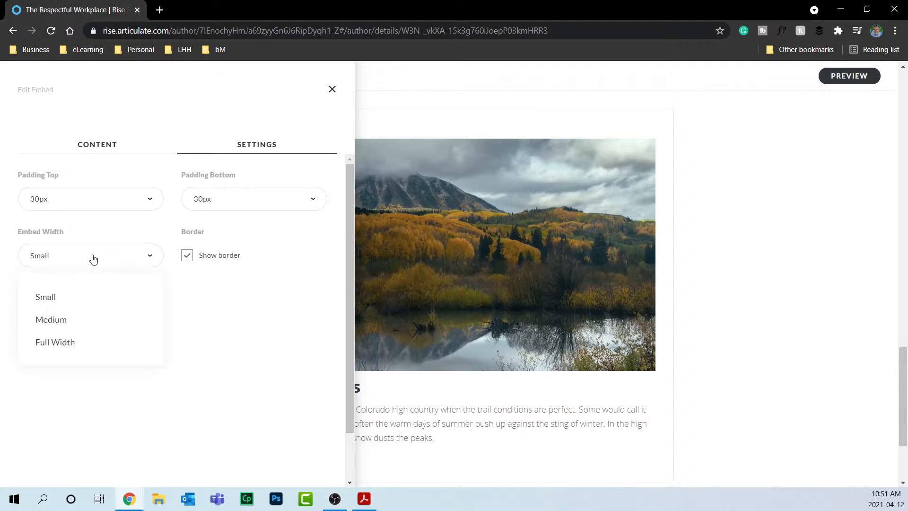
pyautogui.click(92, 295)
pyautogui.click(92, 252)
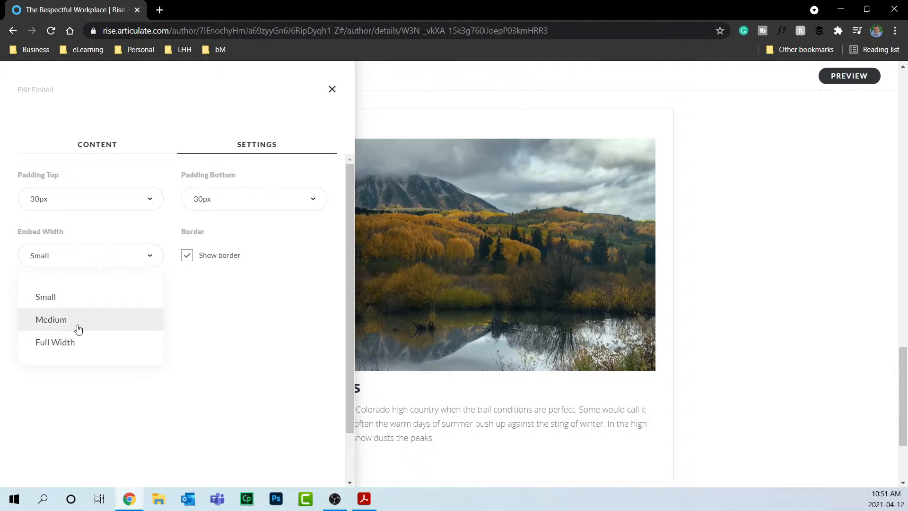
pyautogui.click(77, 326)
pyautogui.click(88, 266)
pyautogui.click(79, 342)
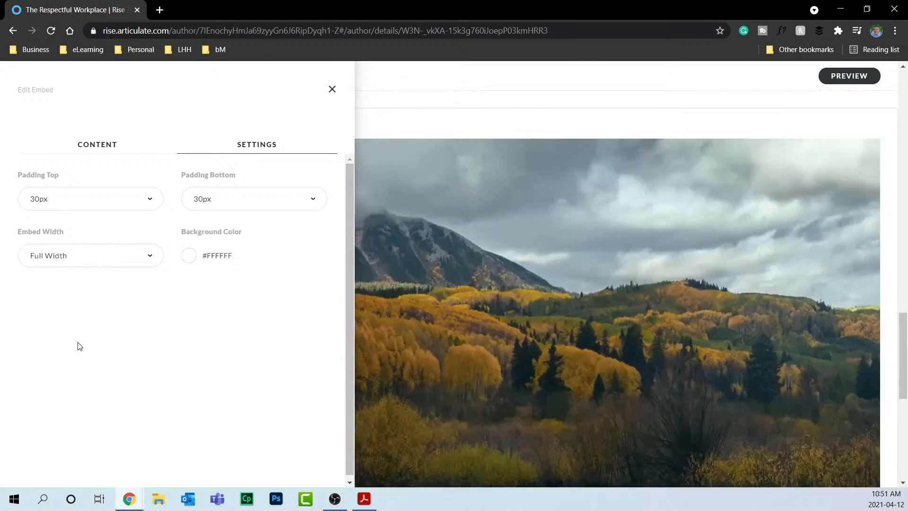
pyautogui.click(77, 254)
pyautogui.click(79, 293)
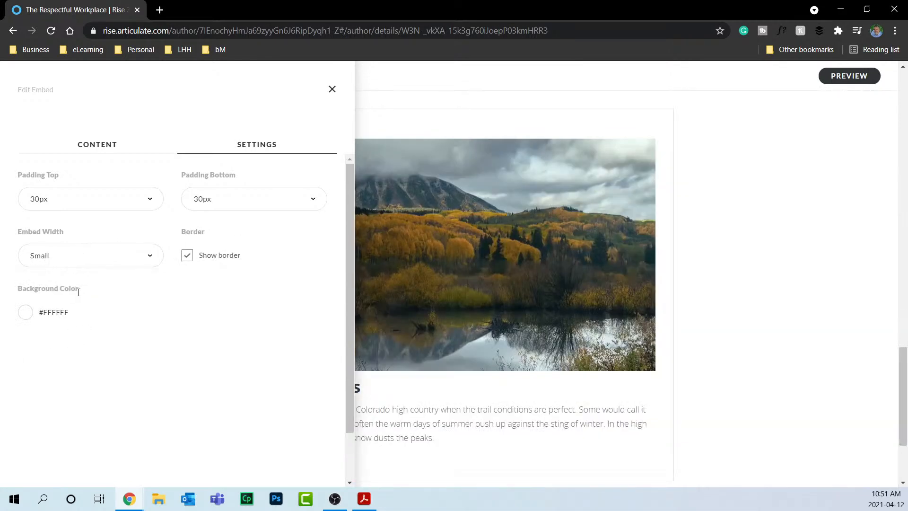
pyautogui.click(332, 89)
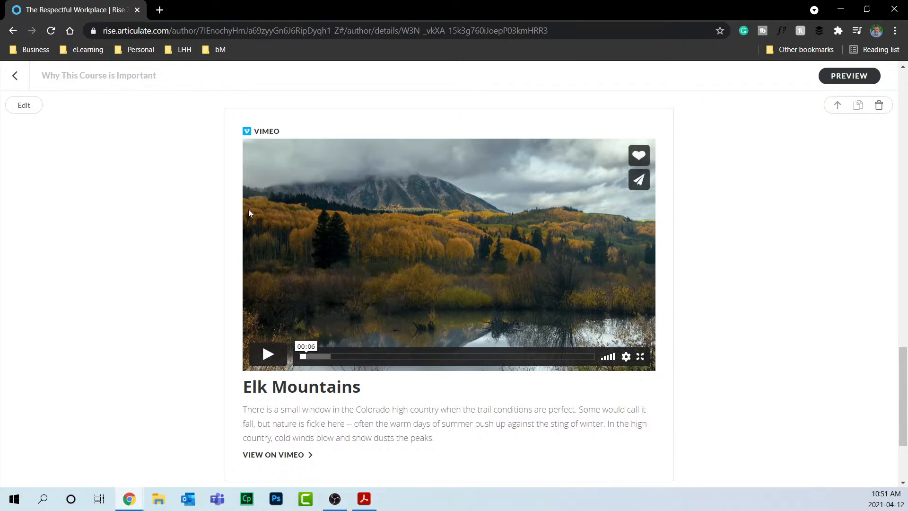
# Give the Elk Mountains embed block a custom pale peach background, #E3C6B9.
pyautogui.click(31, 112)
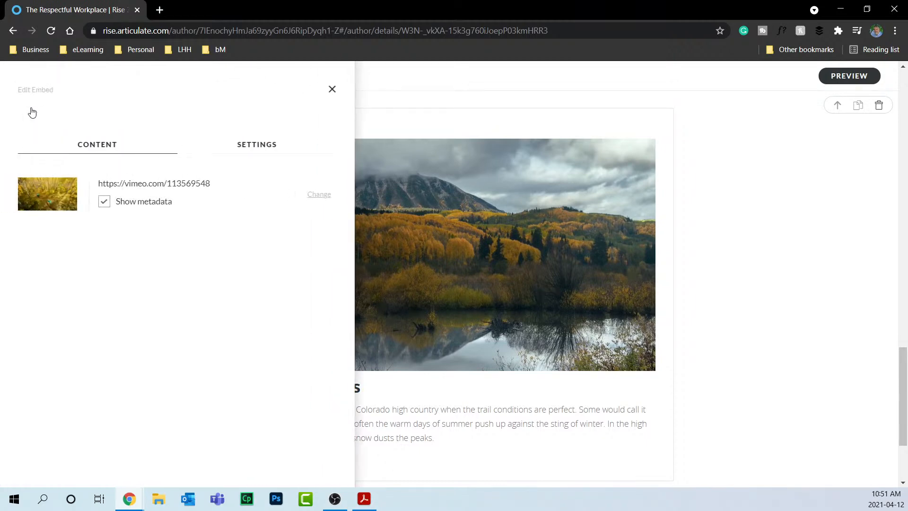
pyautogui.click(249, 152)
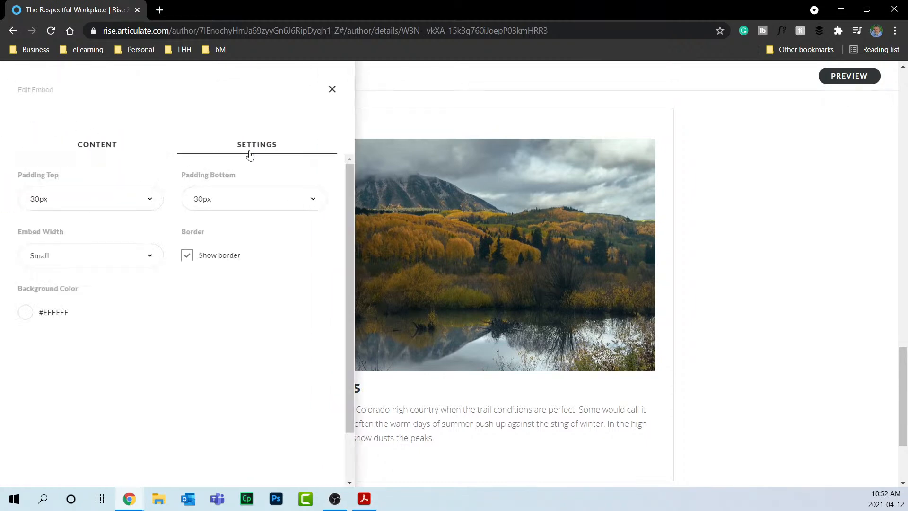
pyautogui.click(26, 312)
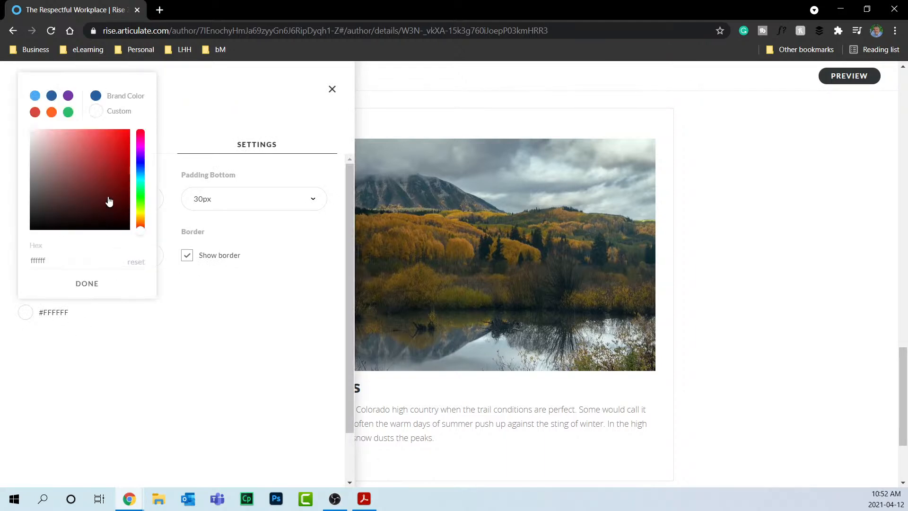
pyautogui.click(53, 112)
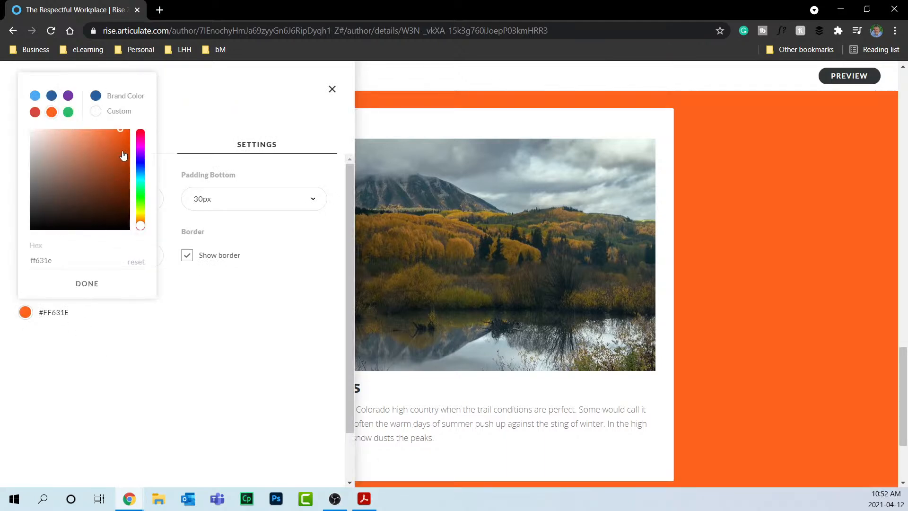
pyautogui.moveTo(118, 131); pyautogui.dragTo(43, 135)
pyautogui.click(332, 88)
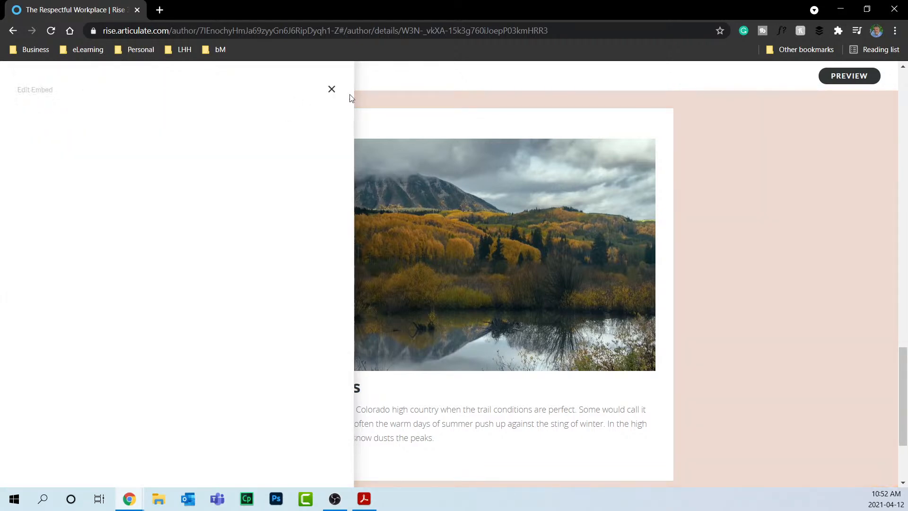
pyautogui.scroll(-3, 682, 241)
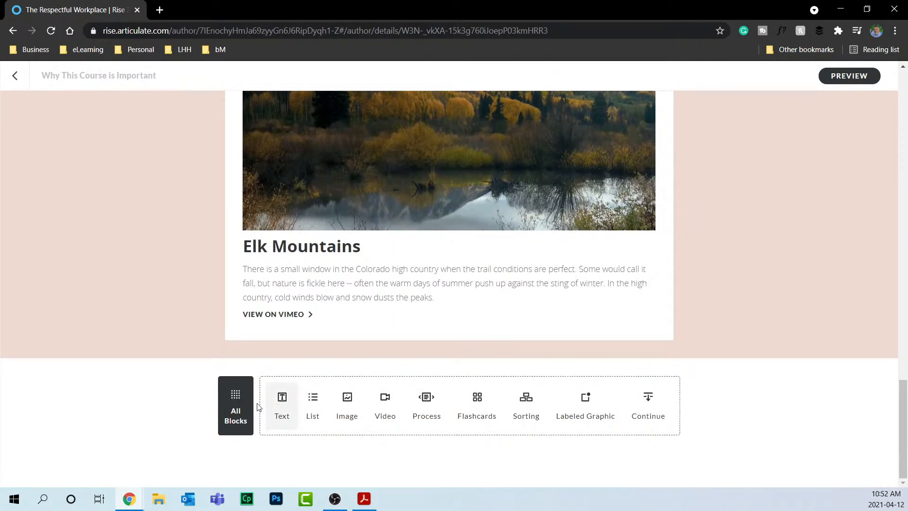
# Insert an Interactive Accordion with Embracing Discovery, Gaining Insight and Making It Real sections.
pyautogui.click(240, 401)
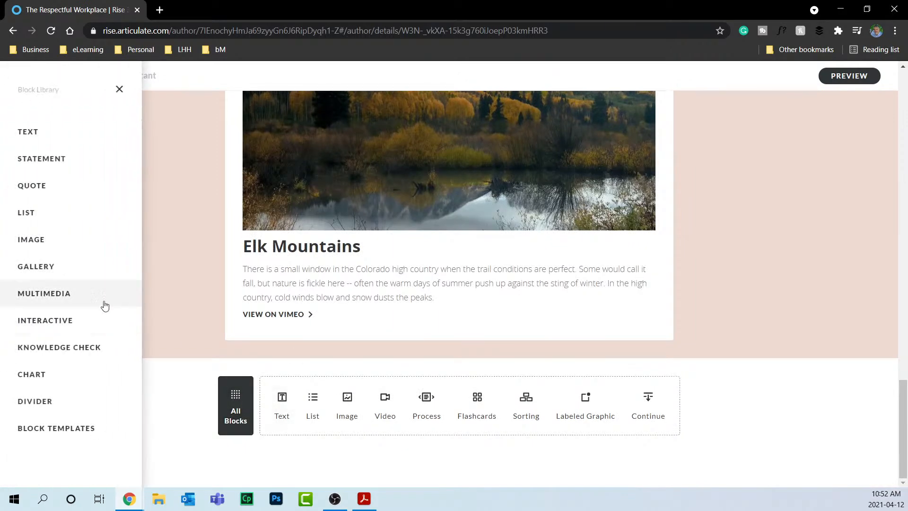
pyautogui.click(98, 301)
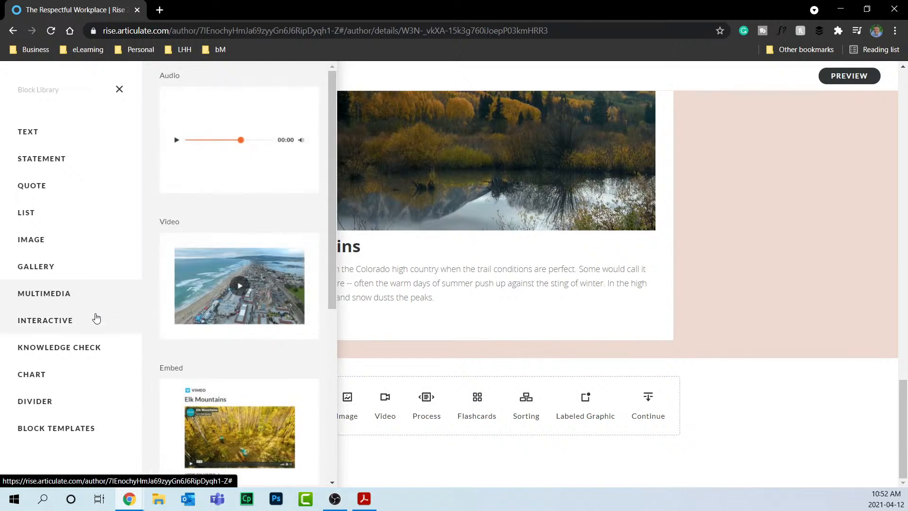
pyautogui.click(97, 318)
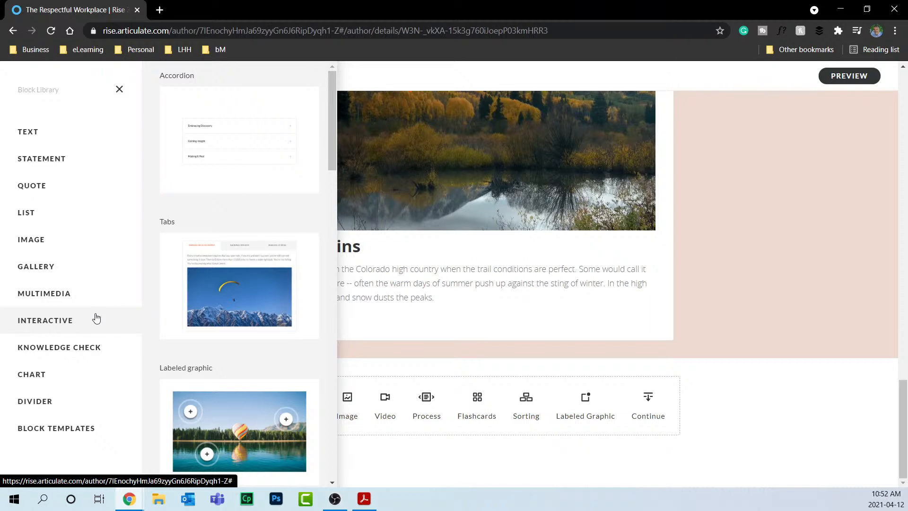
pyautogui.click(239, 155)
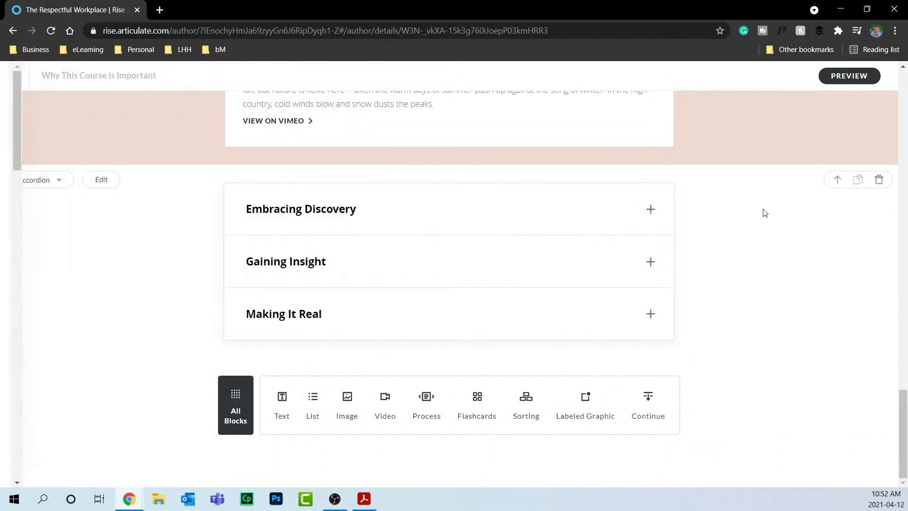
# Review the accordion and expand its Embracing Discovery, Gaining Insight and Making It Real items.
pyautogui.click(100, 179)
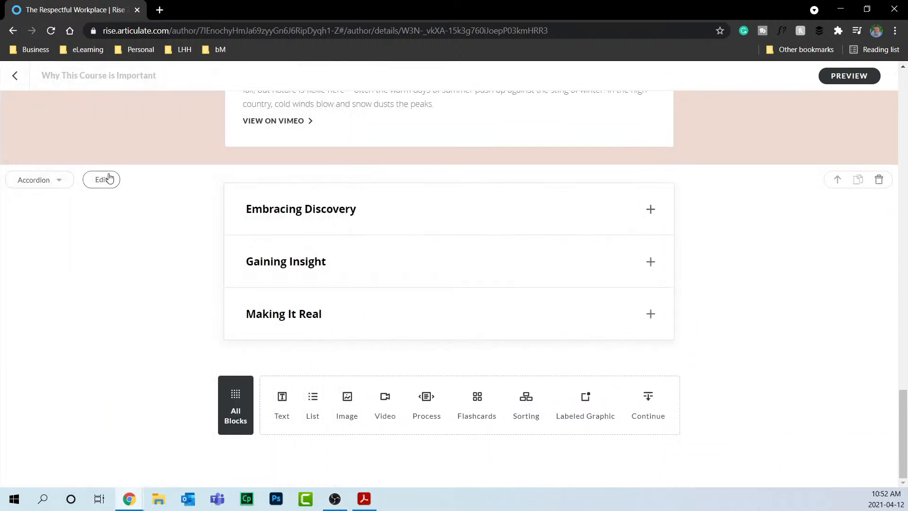
pyautogui.scroll(-2, 122, 262)
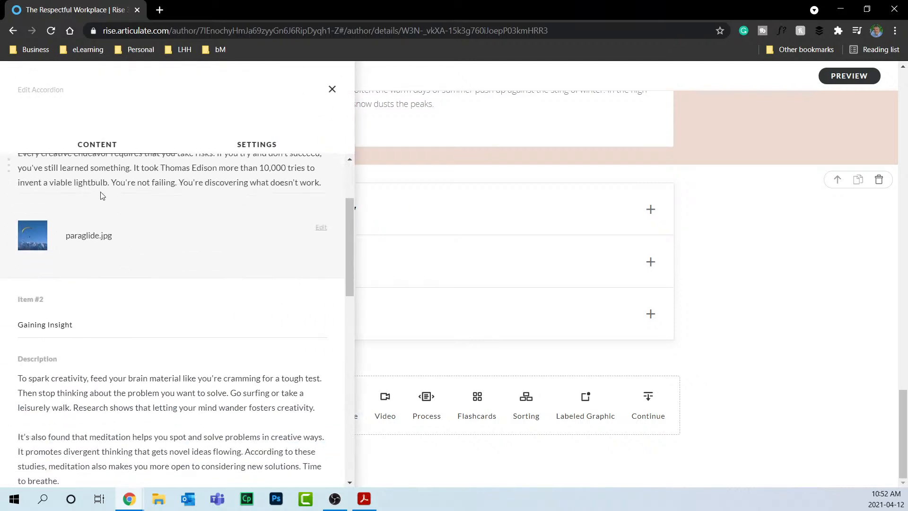
pyautogui.scroll(-4, 192, 236)
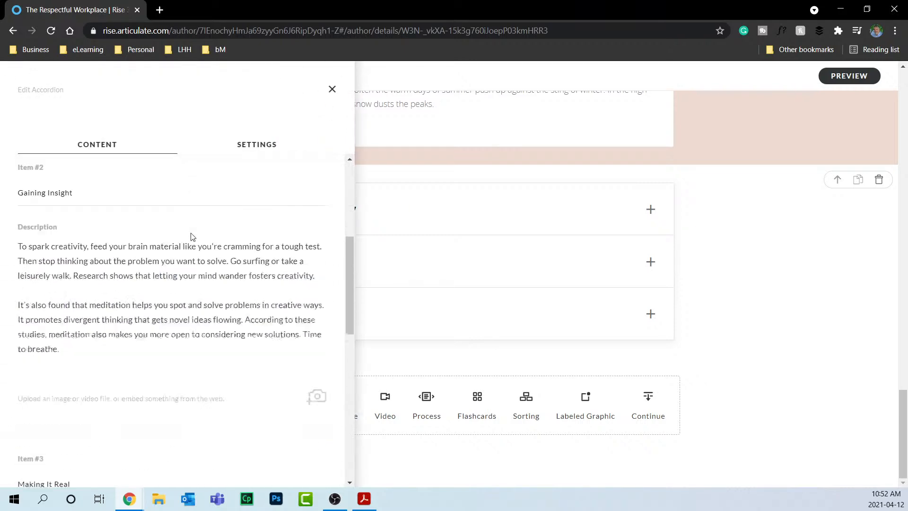
pyautogui.click(331, 89)
pyautogui.click(657, 214)
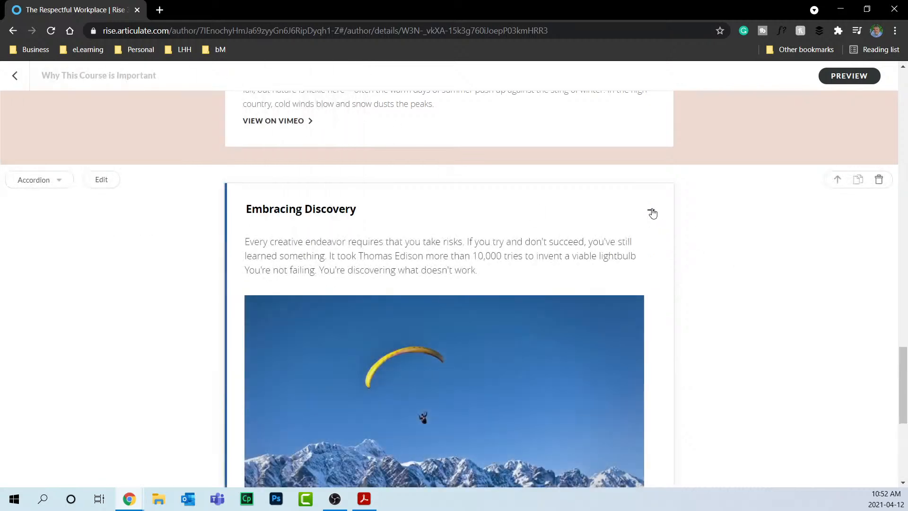
pyautogui.scroll(-5, 652, 211)
pyautogui.click(651, 331)
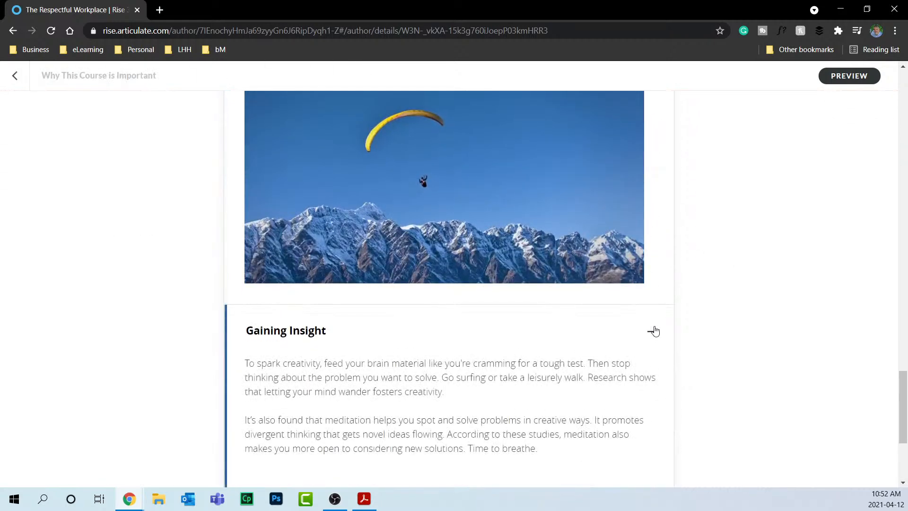
pyautogui.scroll(-4, 653, 330)
pyautogui.click(652, 318)
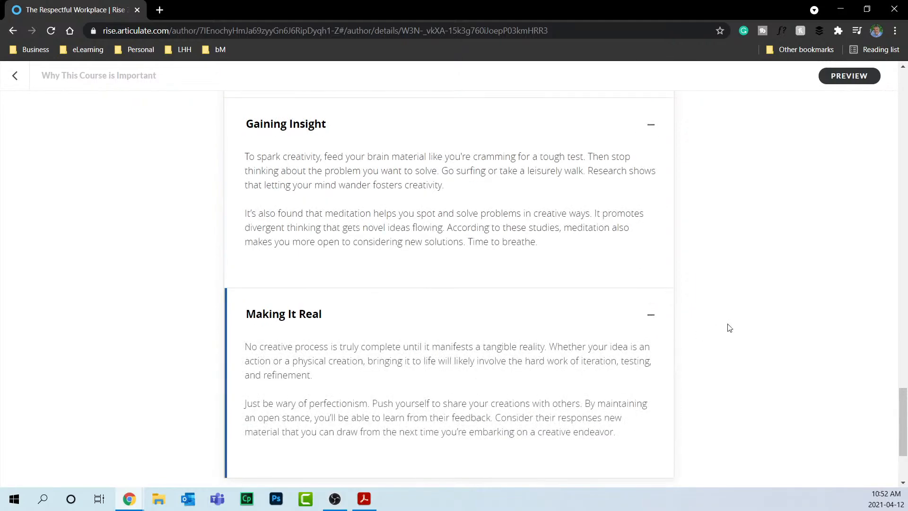
pyautogui.scroll(12, 701, 301)
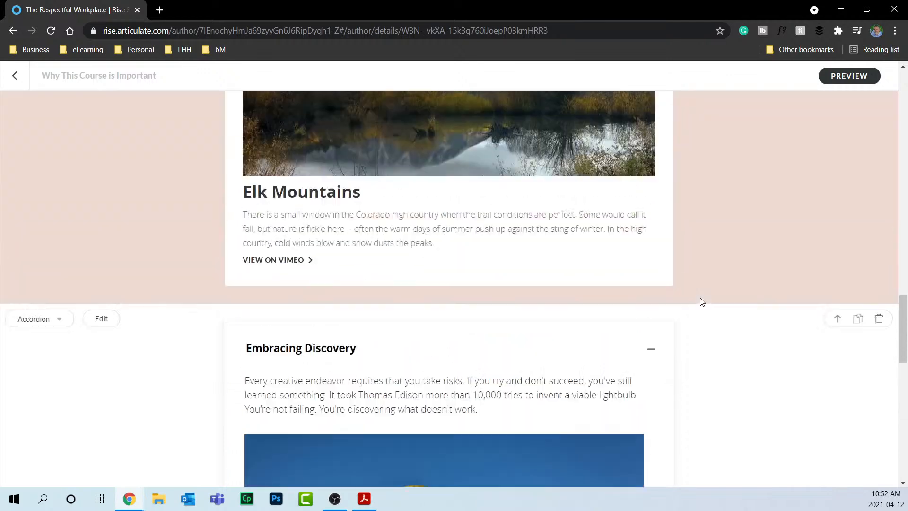
pyautogui.scroll(-5, 697, 288)
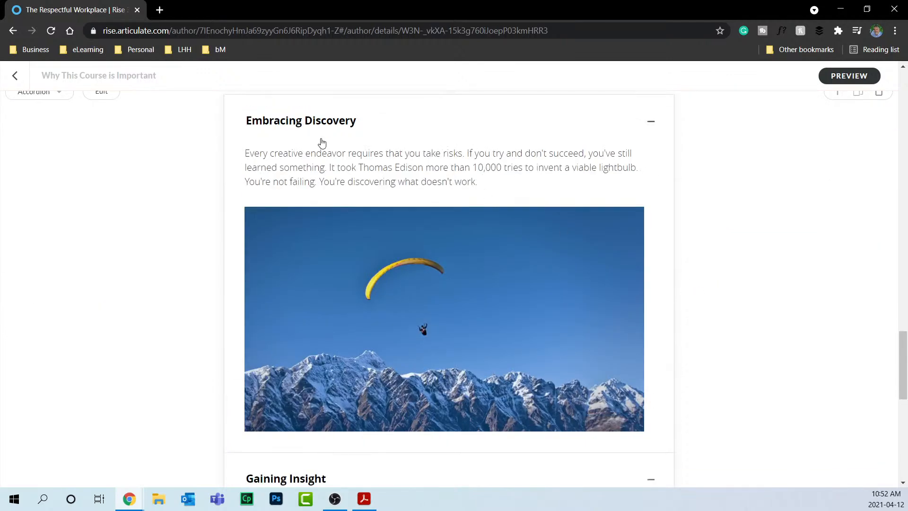
# Switch the block from Accordion to Tabs and preview the Gaining Insight and Making It Real tabs.
pyautogui.click(42, 99)
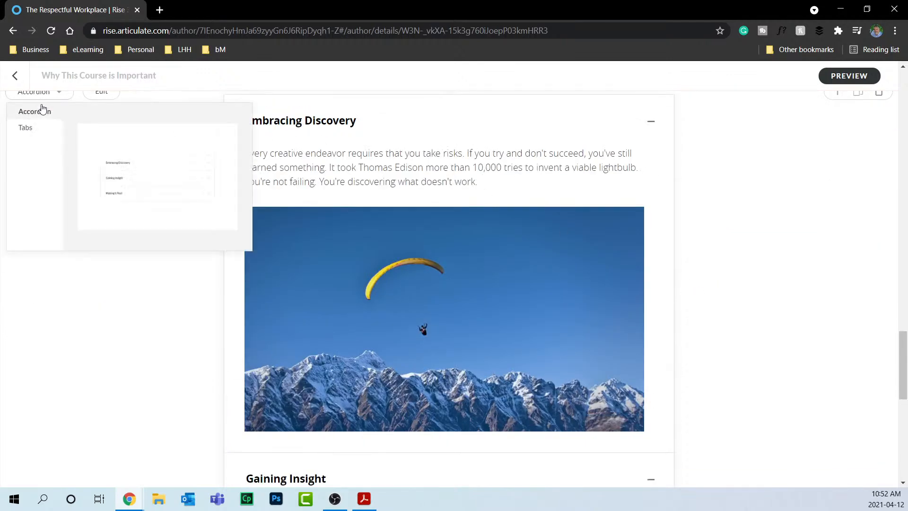
pyautogui.click(37, 134)
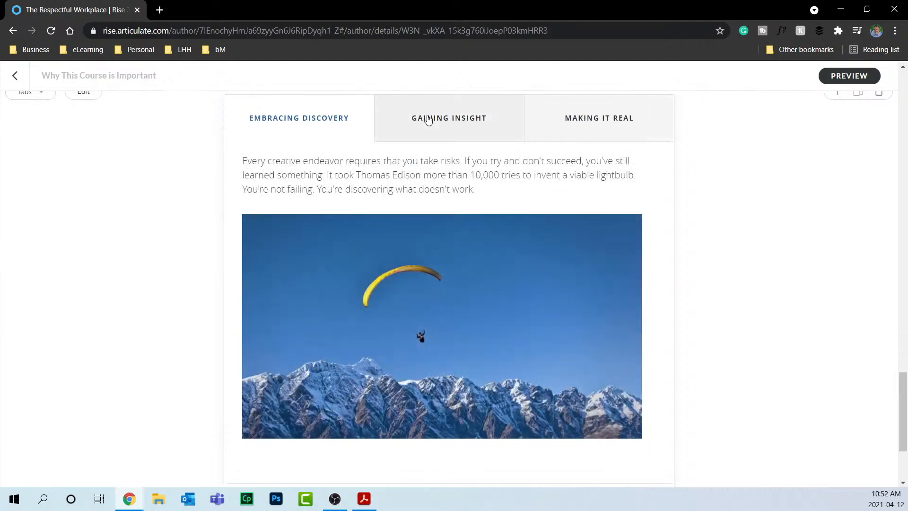
pyautogui.click(428, 119)
pyautogui.click(636, 172)
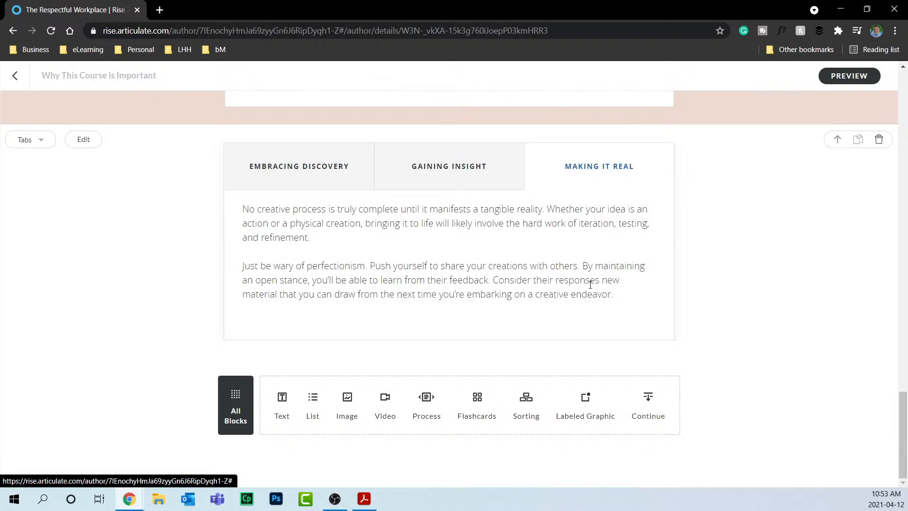
# Insert an Interactive Labeled graphic block with the hot-air balloon lake image.
pyautogui.click(234, 395)
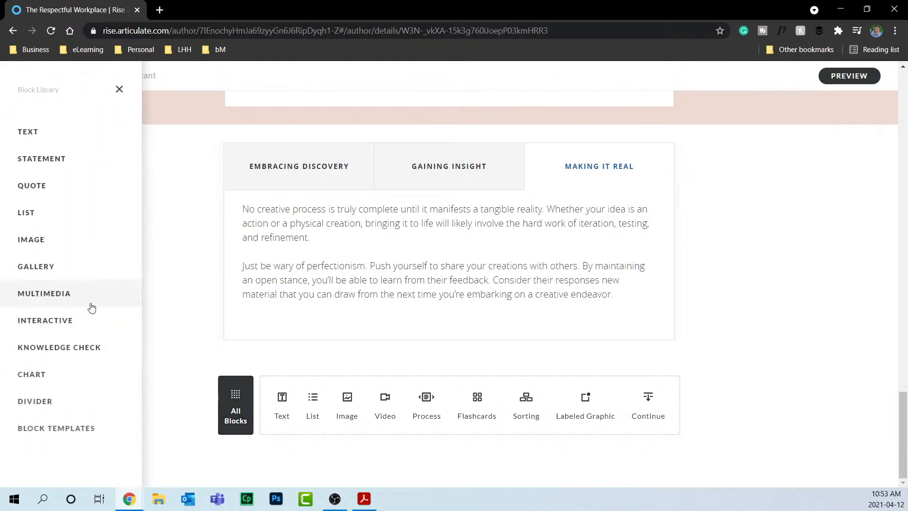
pyautogui.click(65, 321)
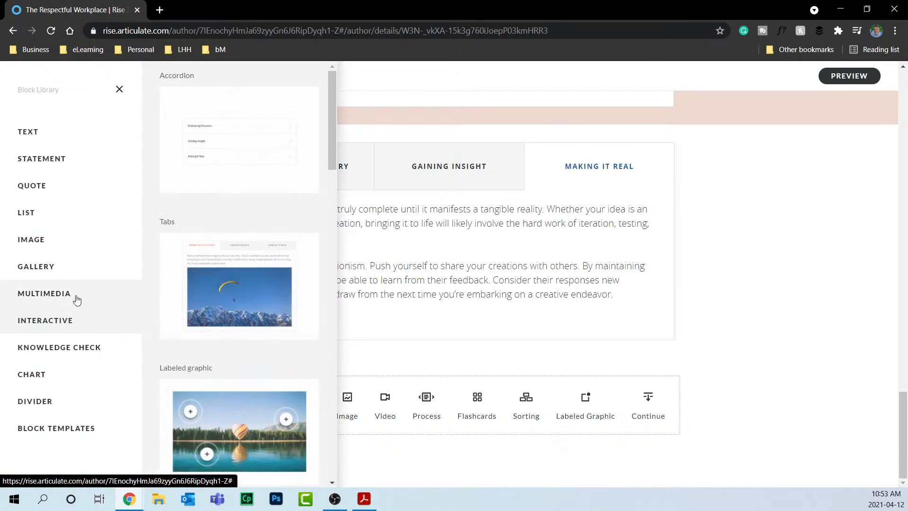
pyautogui.scroll(-3, 247, 277)
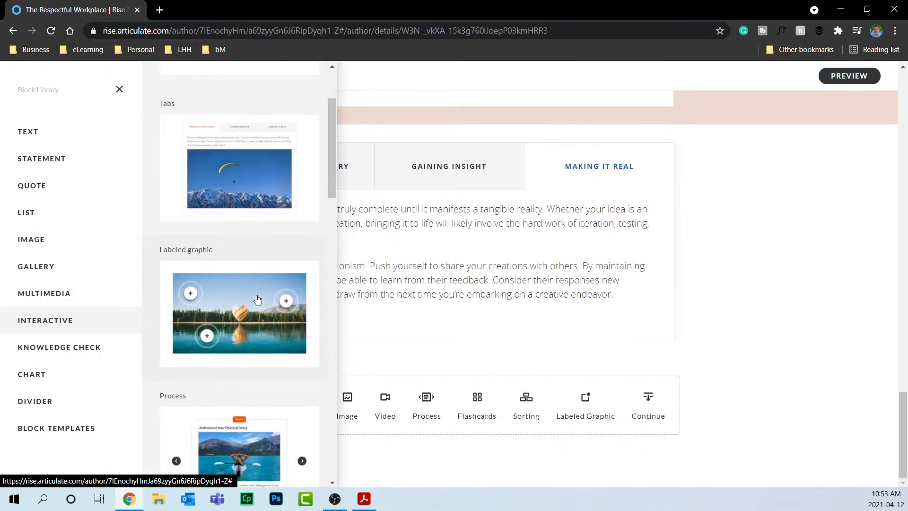
pyautogui.click(258, 300)
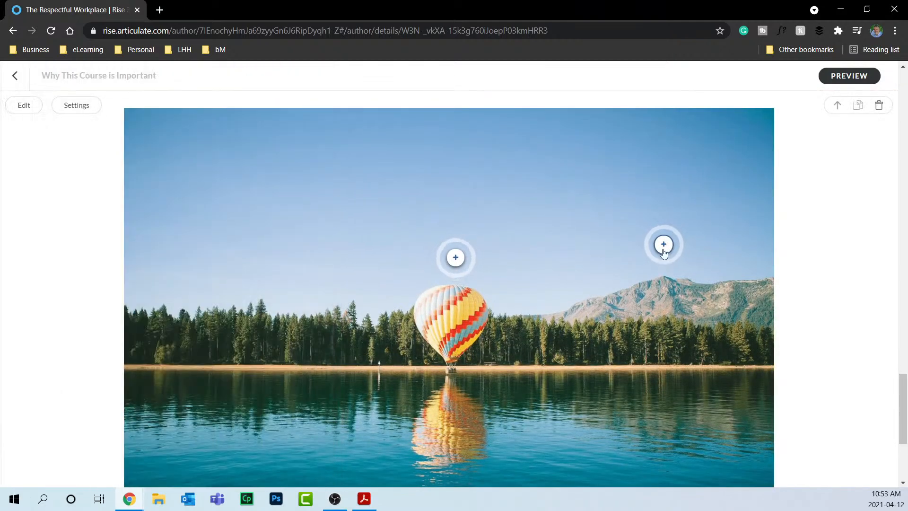
# Preview the Item 2 and Item 1 marker popups on the balloon image.
pyautogui.click(663, 244)
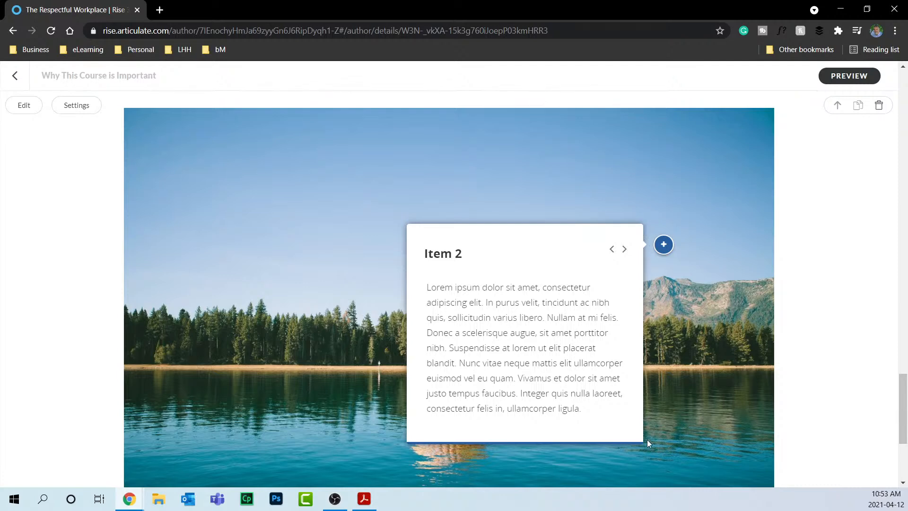
pyautogui.click(452, 193)
pyautogui.click(455, 258)
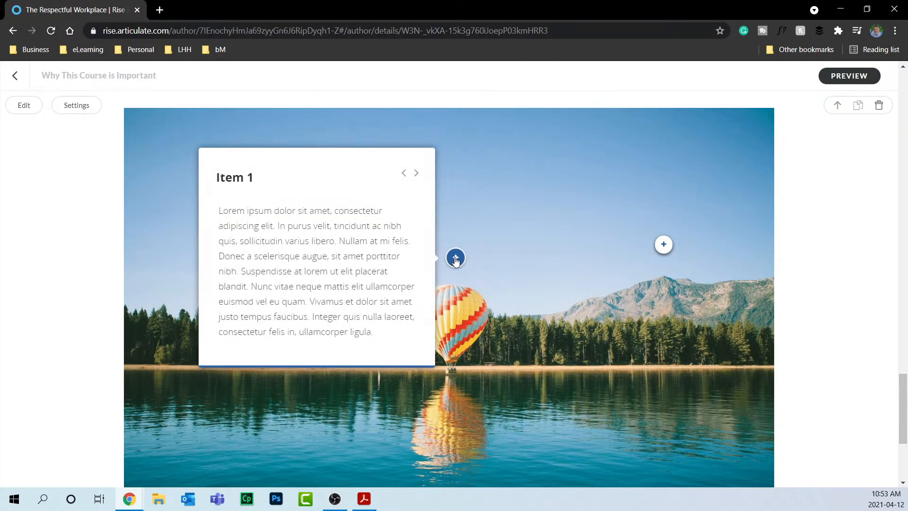
pyautogui.scroll(-5, 483, 244)
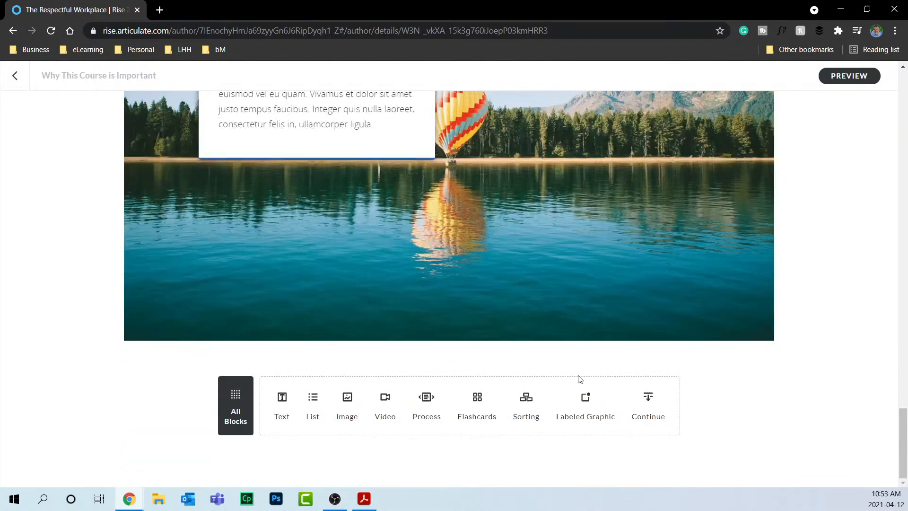
# Insert an Interactive Process block after the lake image.
pyautogui.click(235, 402)
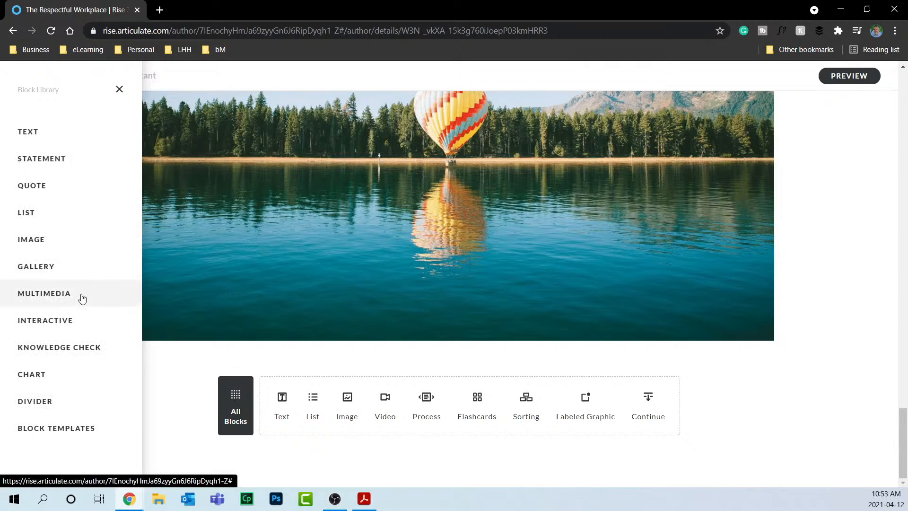
pyautogui.click(81, 320)
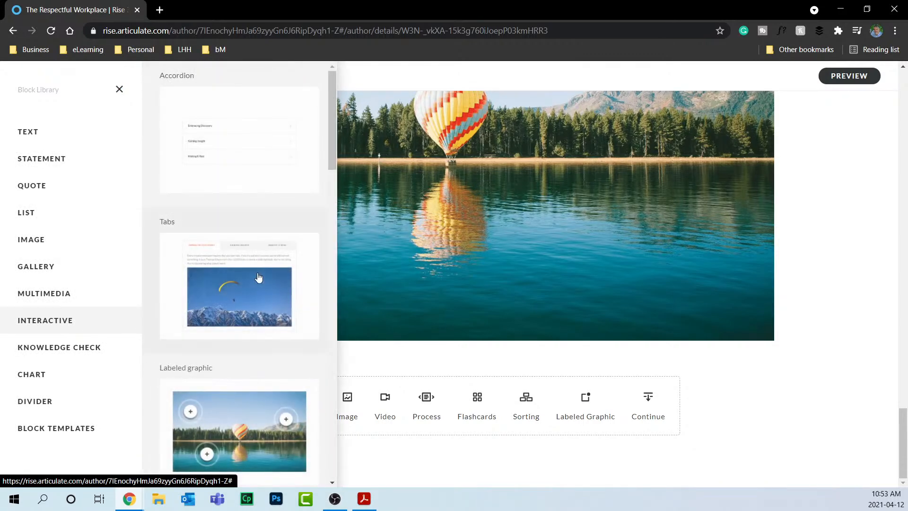
pyautogui.scroll(-5, 259, 277)
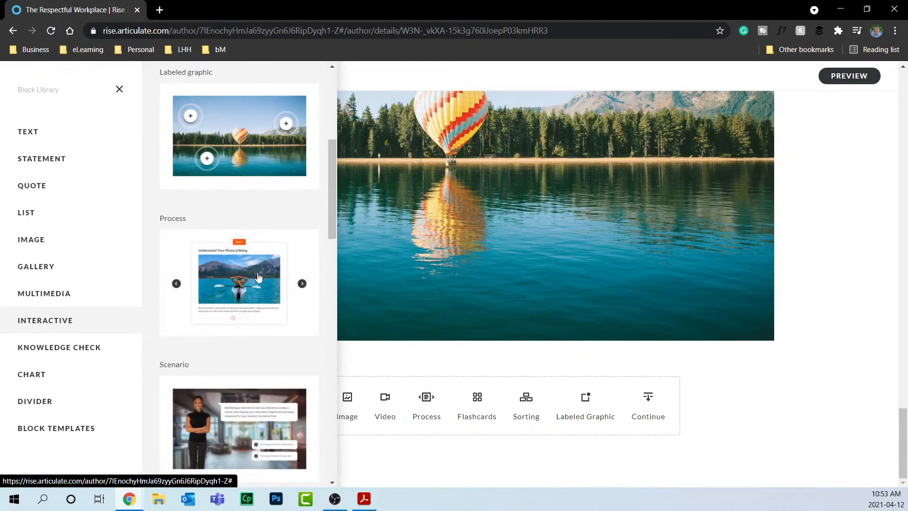
pyautogui.click(235, 284)
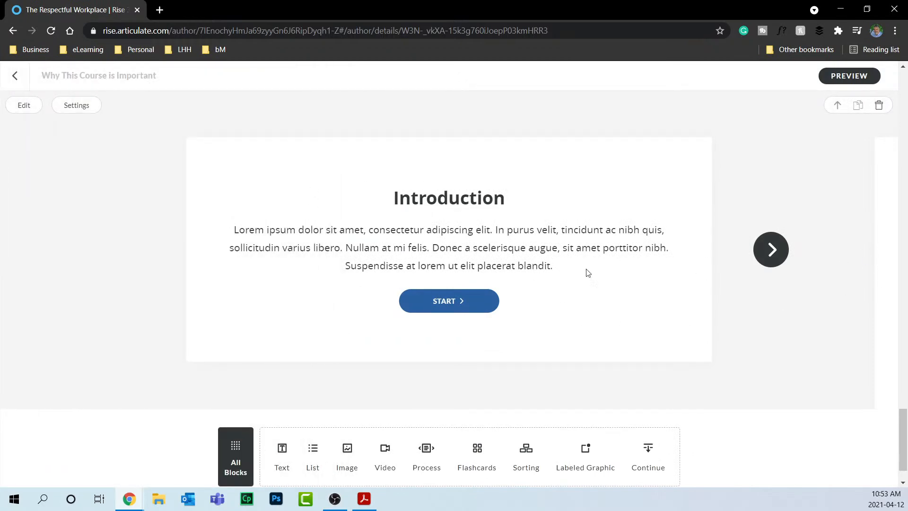
# Step through the process from Introduction via Steps 1 and 2 to the Summary.
pyautogui.click(450, 306)
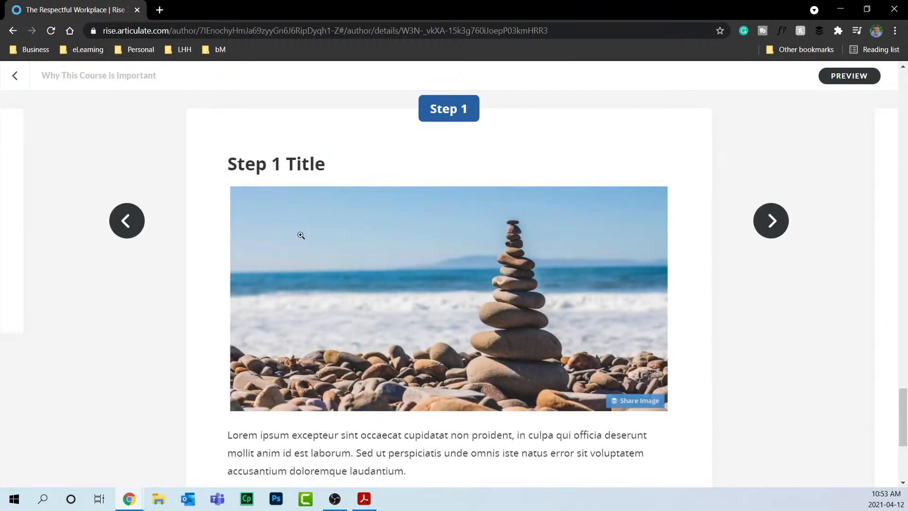
pyautogui.click(782, 222)
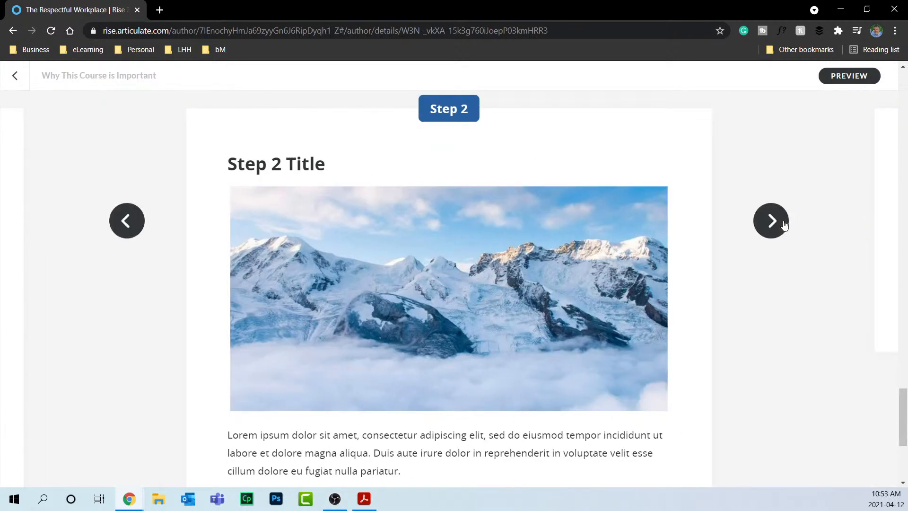
pyautogui.click(784, 224)
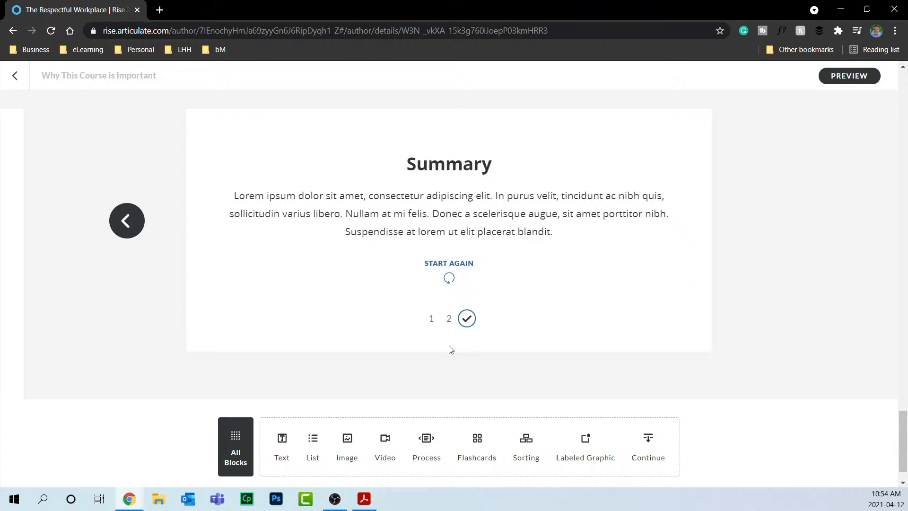
pyautogui.click(233, 443)
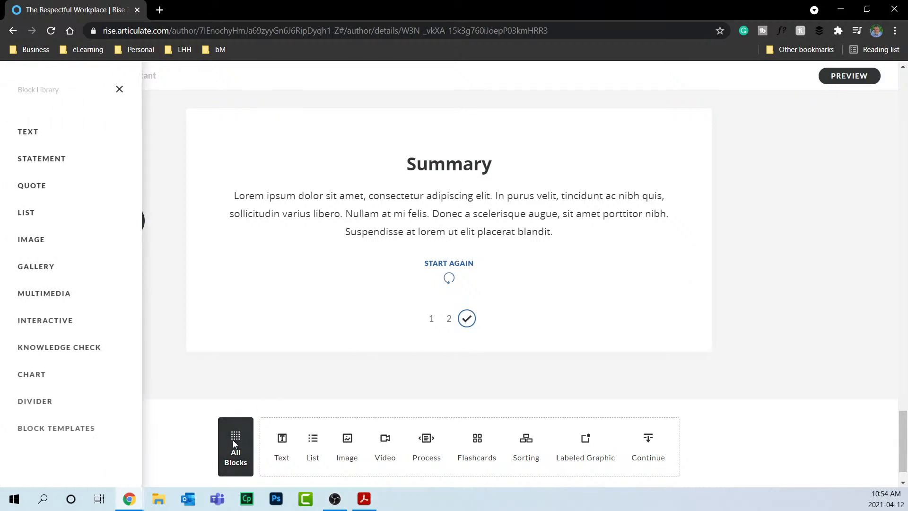
pyautogui.moveTo(91, 320)
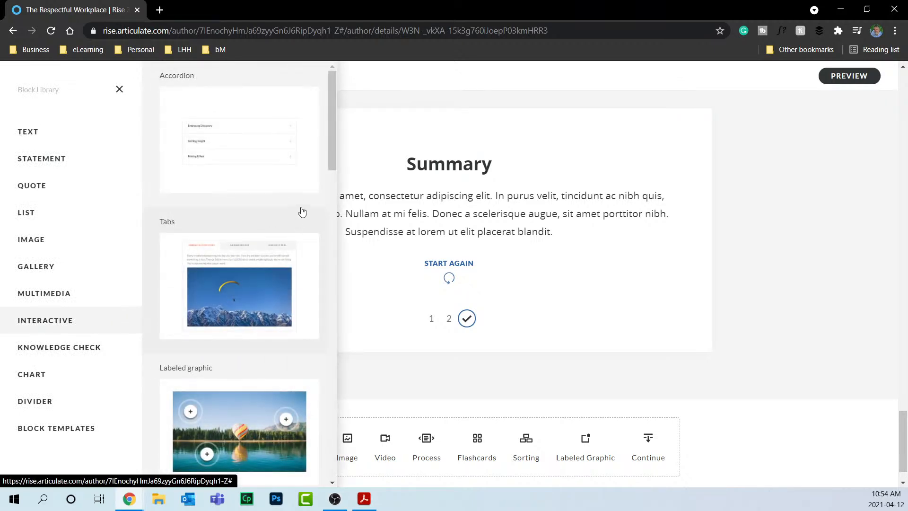
# Insert a scenario block into the lesson and open it in the scenario editor.
pyautogui.scroll(-9, 302, 210)
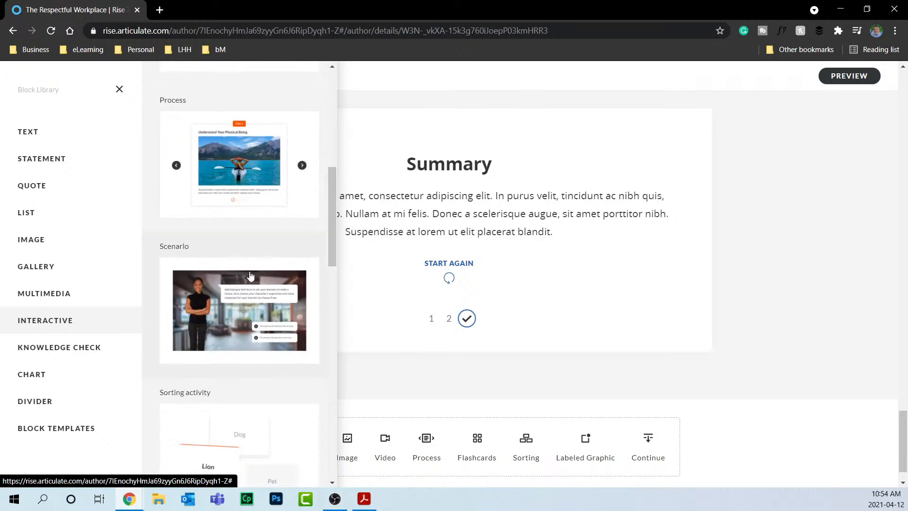
pyautogui.click(241, 290)
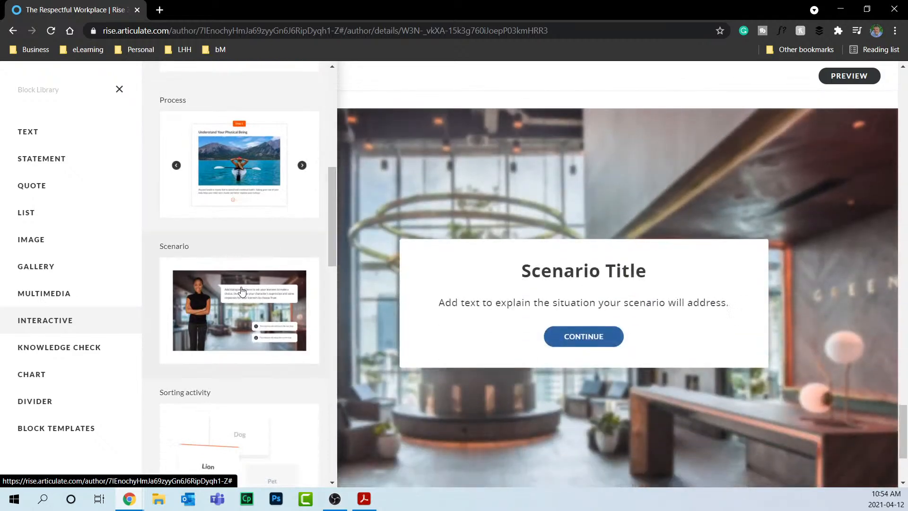
pyautogui.click(525, 187)
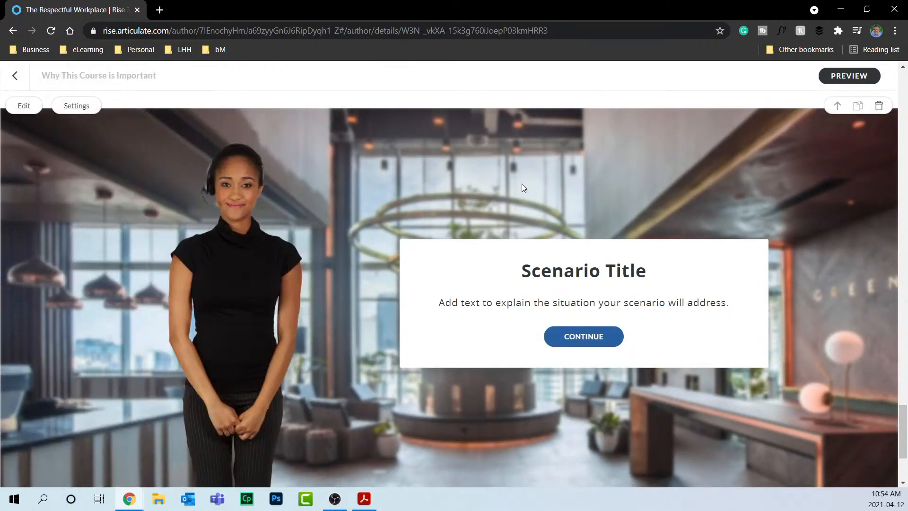
pyautogui.click(25, 107)
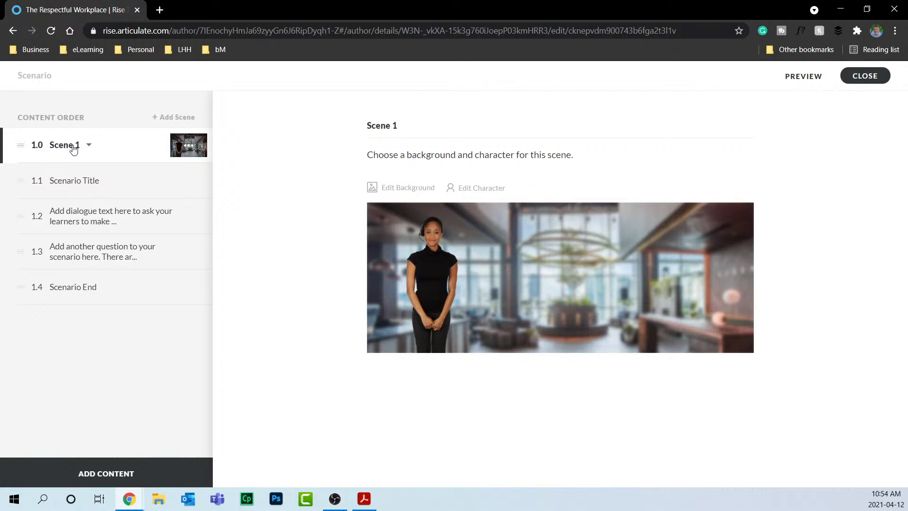
pyautogui.click(87, 186)
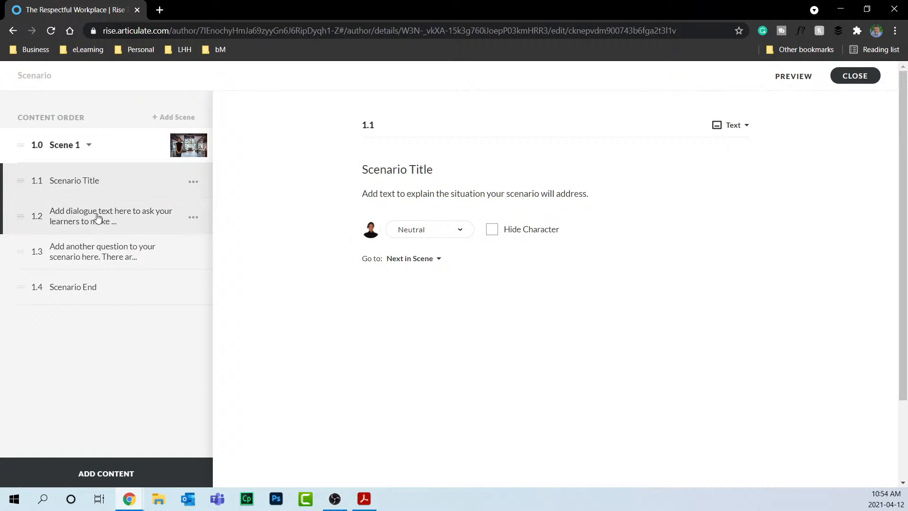
pyautogui.click(89, 146)
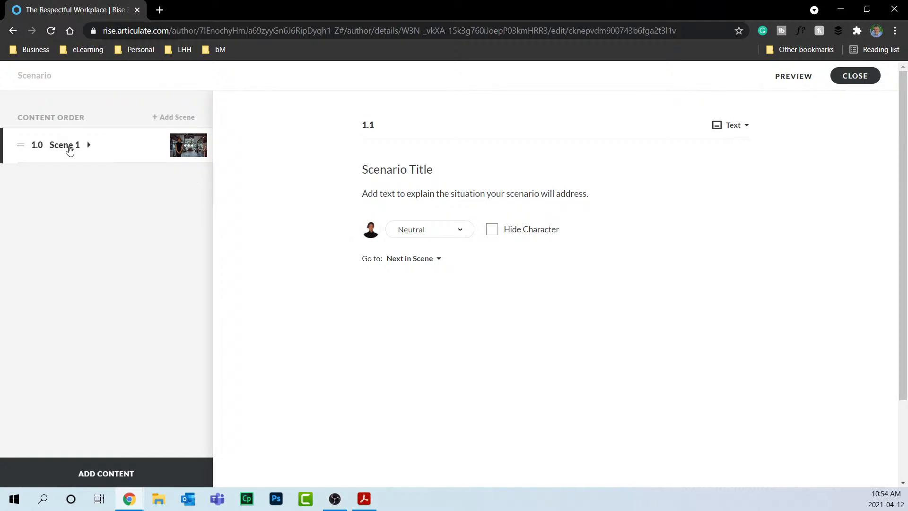
# Give Scene 1 the library's bright conference room background and the maroon-shirted woman character.
pyautogui.click(70, 150)
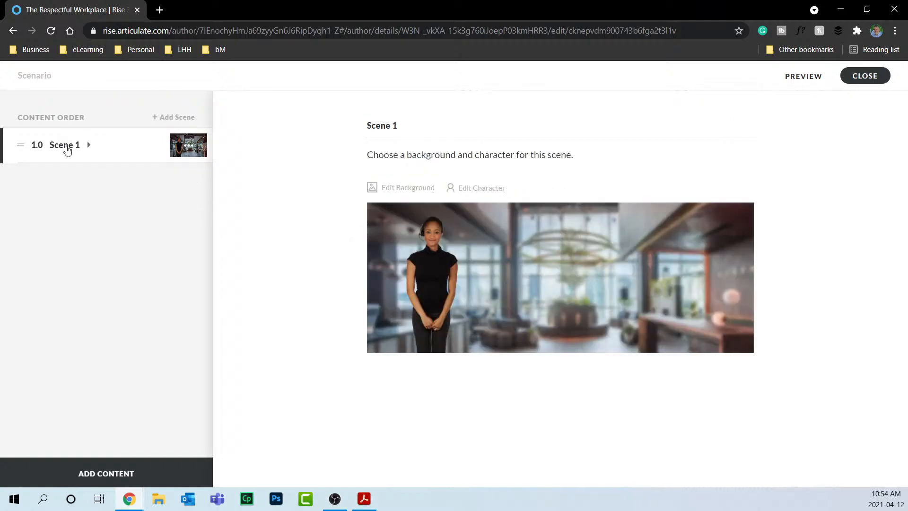
pyautogui.click(415, 191)
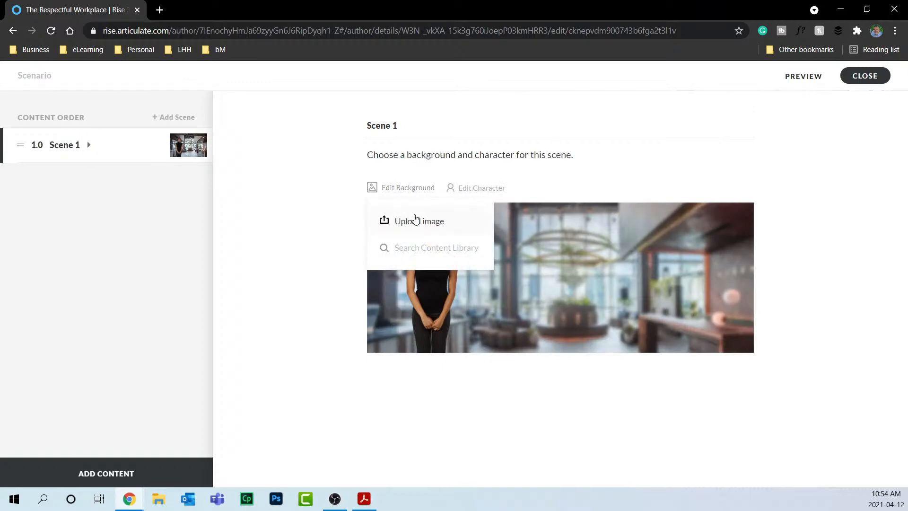
pyautogui.click(414, 247)
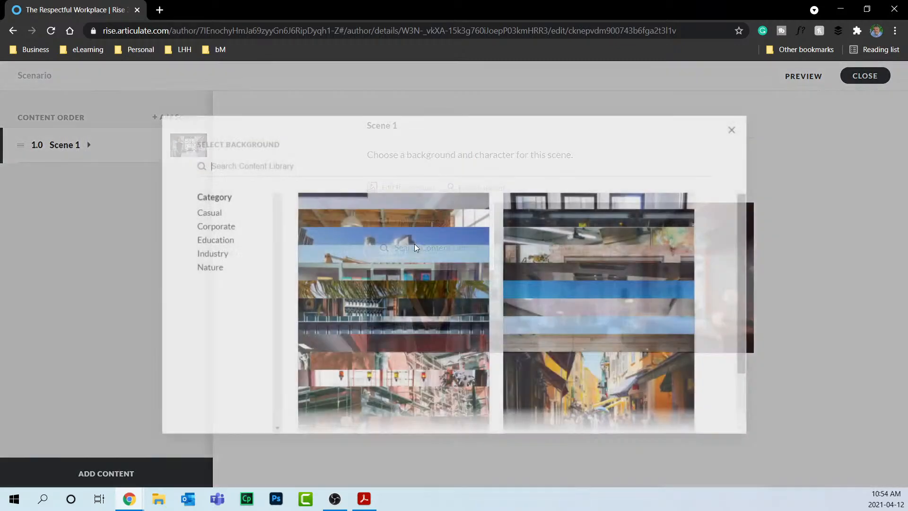
pyautogui.click(610, 258)
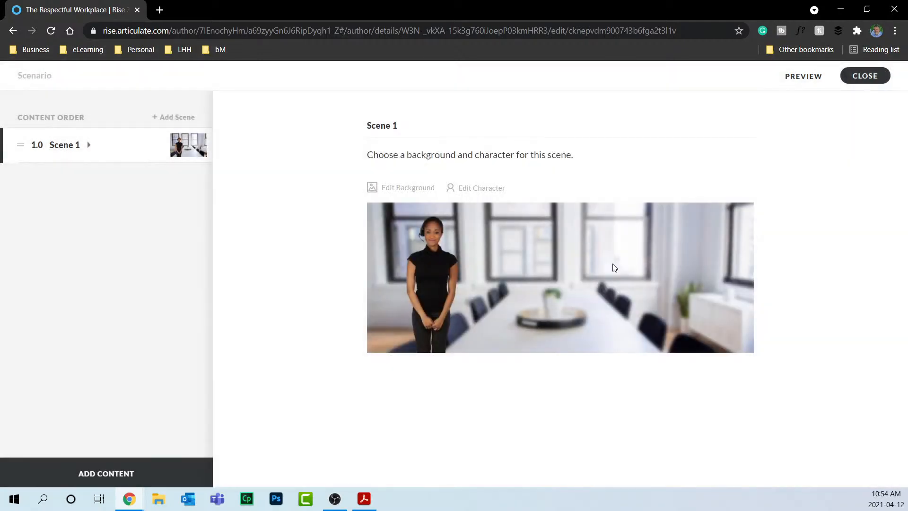
pyautogui.click(461, 188)
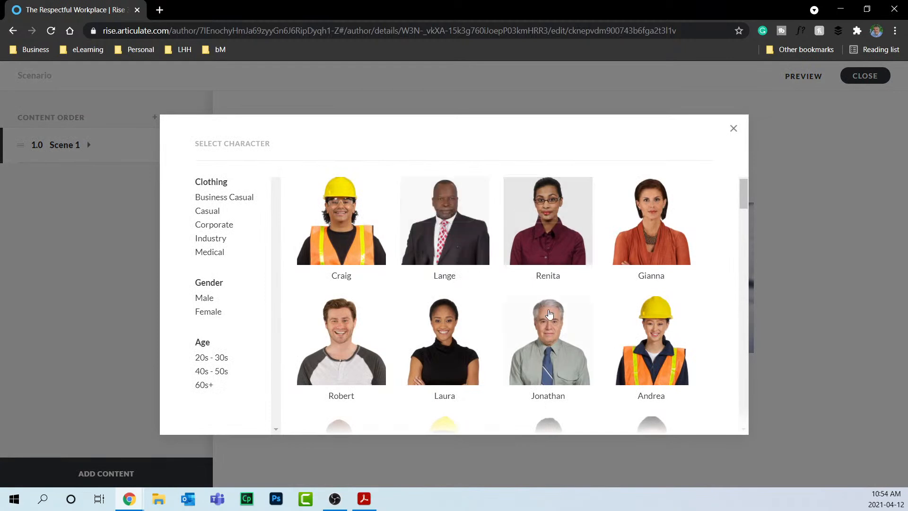
pyautogui.click(547, 224)
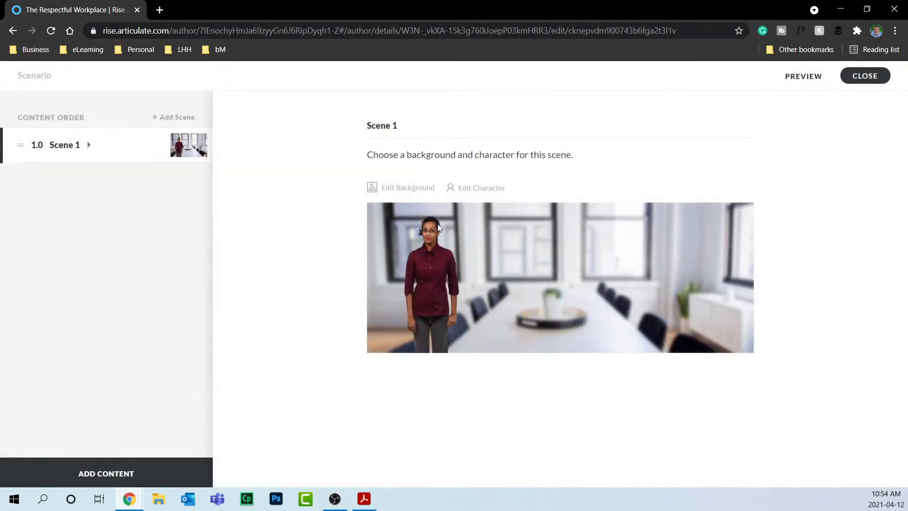
pyautogui.click(88, 145)
# Apply a different pose from More... to the character on the 1.1 Scenario Title step.
pyautogui.click(93, 185)
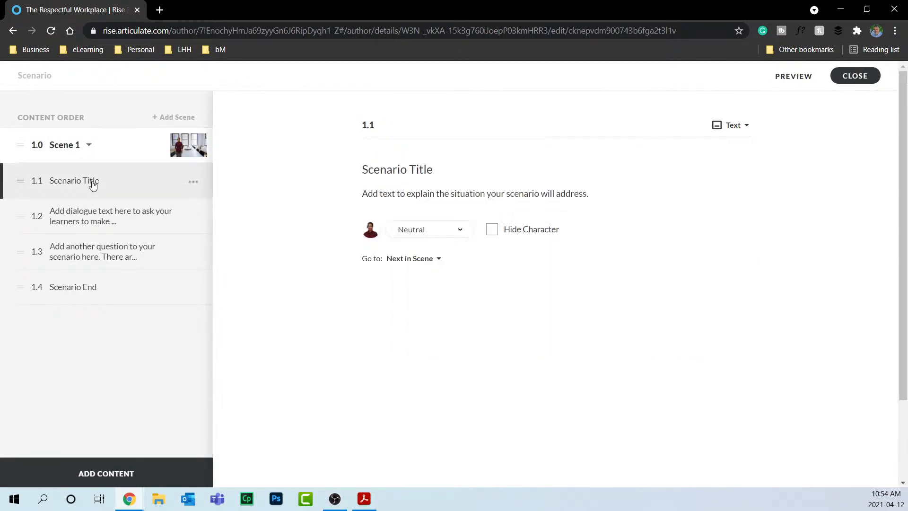
pyautogui.click(433, 234)
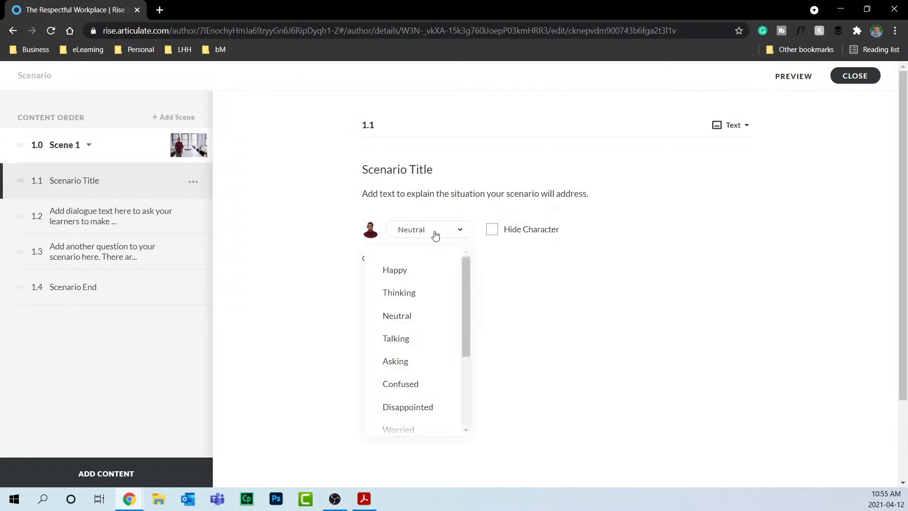
pyautogui.moveTo(468, 281); pyautogui.dragTo(472, 375)
pyautogui.click(426, 411)
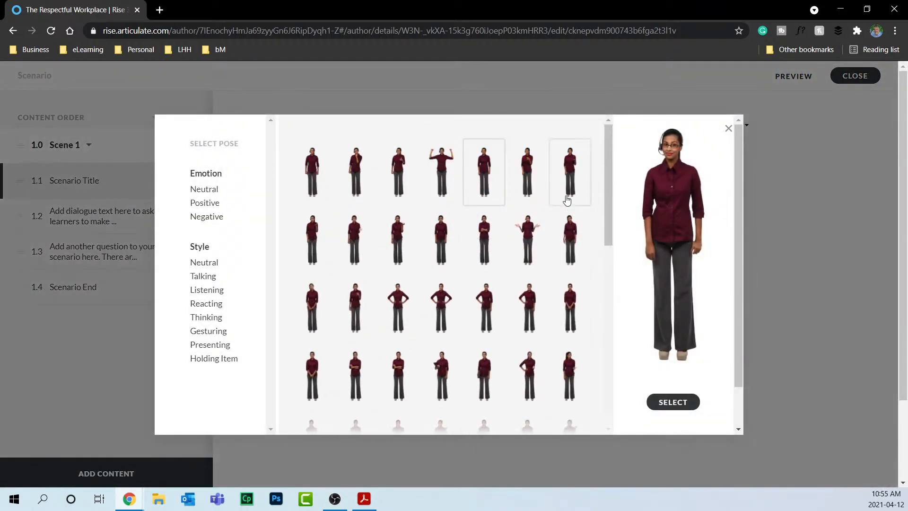
pyautogui.click(570, 241)
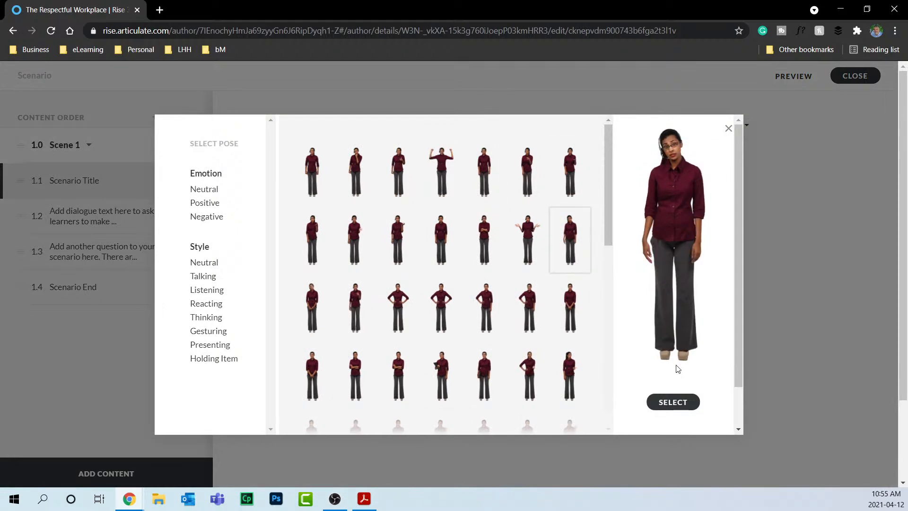
pyautogui.click(677, 405)
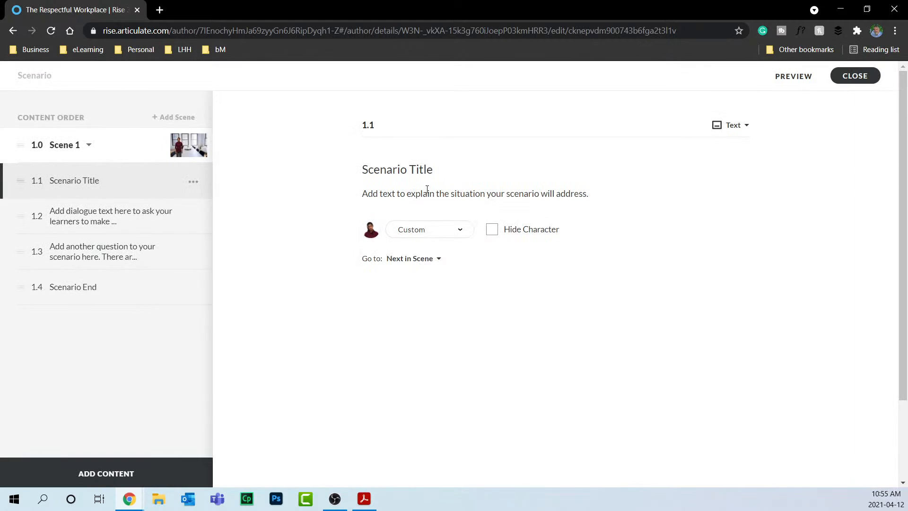
# Review the dialogue, question and Scenario End steps, then close the scenario editor.
pyautogui.click(140, 228)
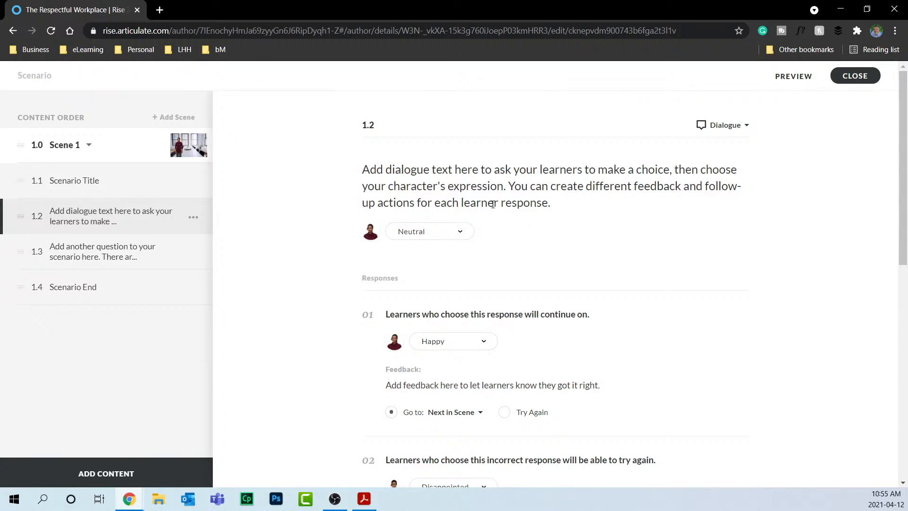
pyautogui.scroll(-4, 632, 208)
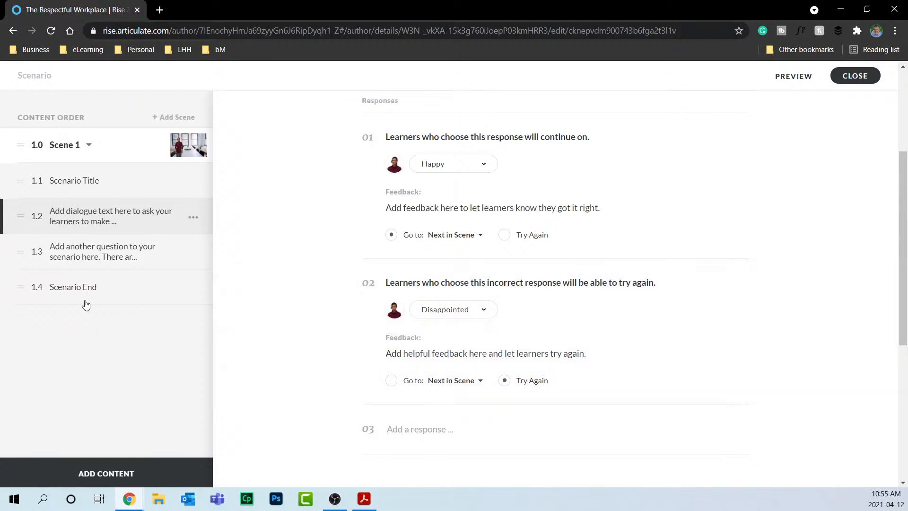
pyautogui.click(75, 259)
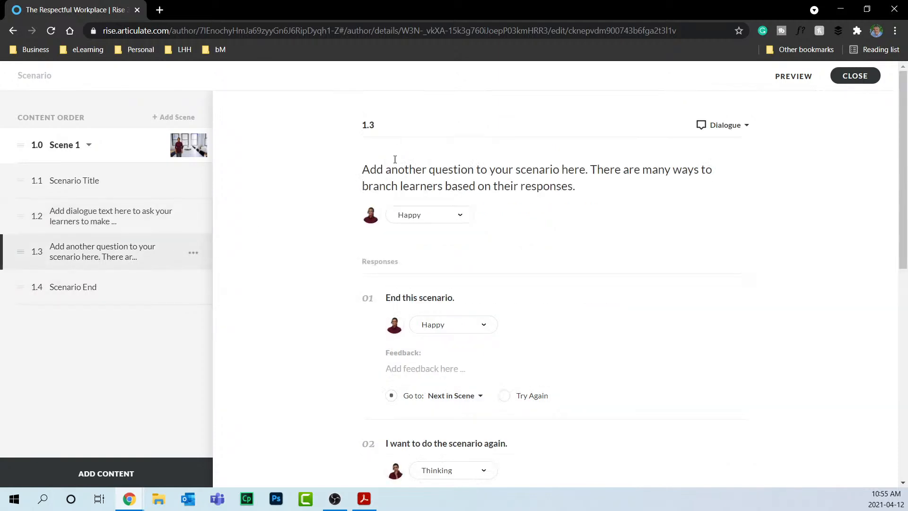
pyautogui.click(81, 288)
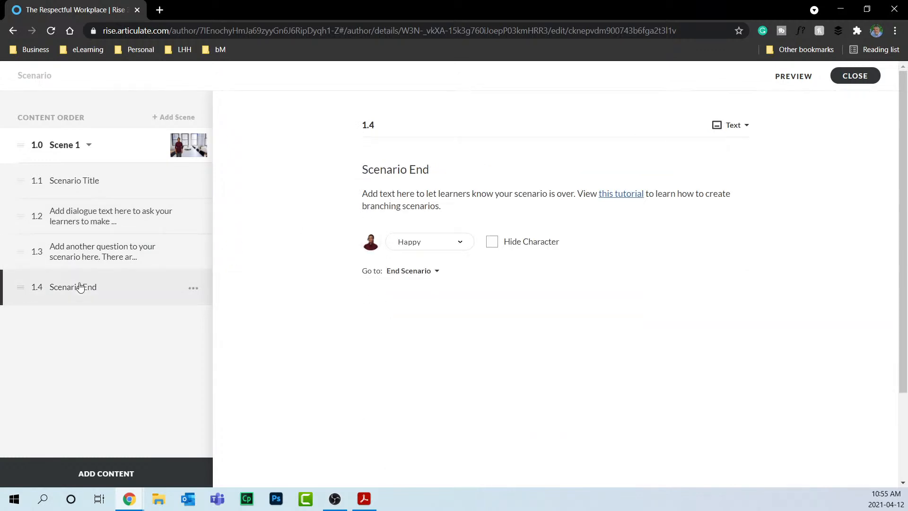
pyautogui.click(858, 76)
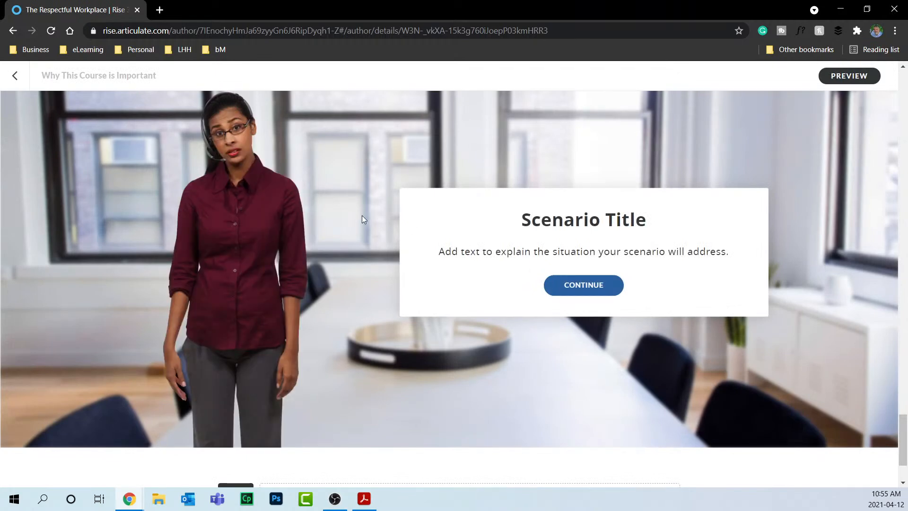
# Insert an Interactive Sorting activity block and sort Item 1 into Category 1.
pyautogui.scroll(3, 364, 218)
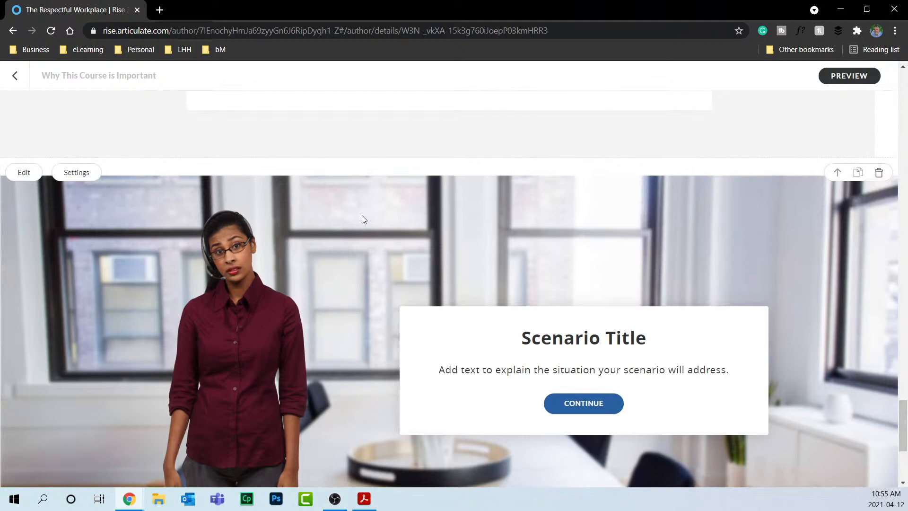
pyautogui.scroll(-3, 362, 218)
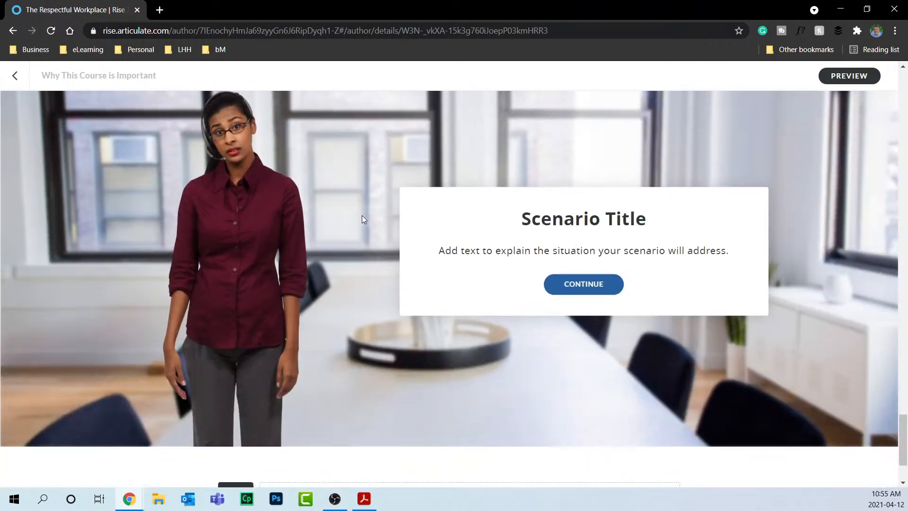
pyautogui.scroll(-2, 362, 219)
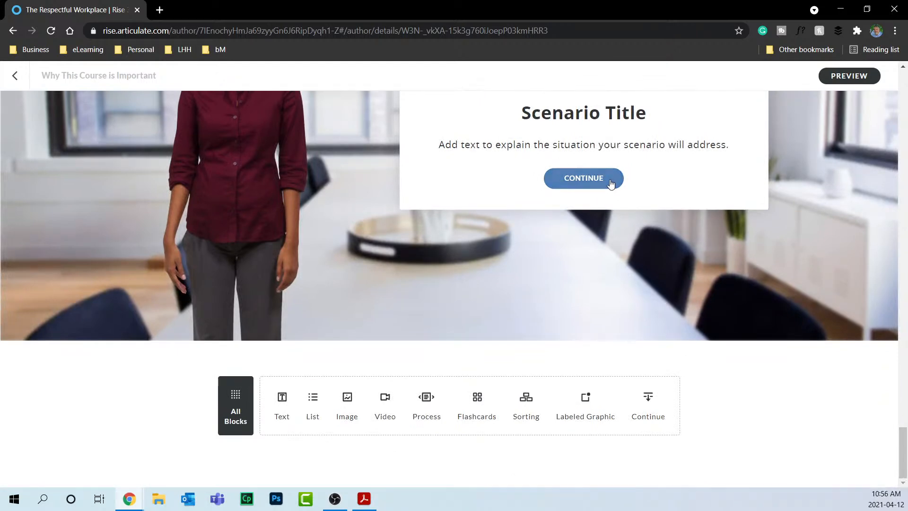
pyautogui.click(241, 393)
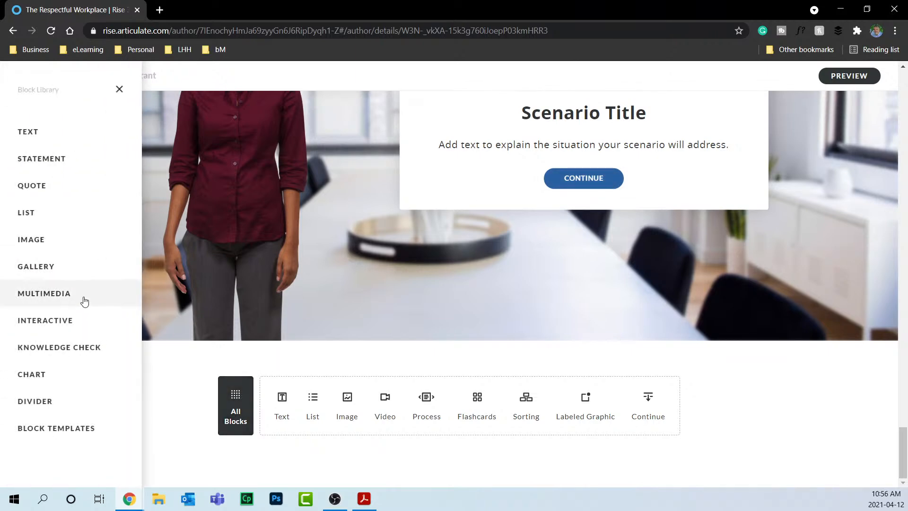
pyautogui.click(79, 324)
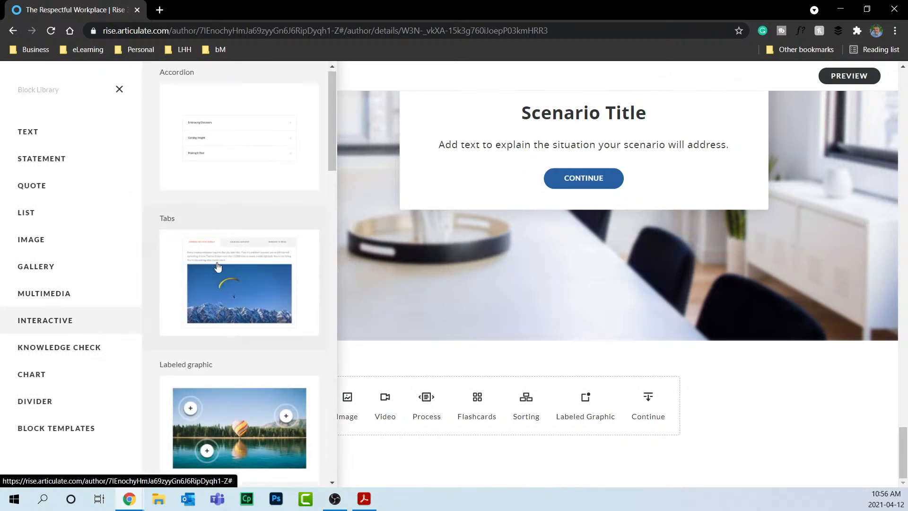
pyautogui.scroll(-10, 218, 267)
pyautogui.scroll(-1, 218, 266)
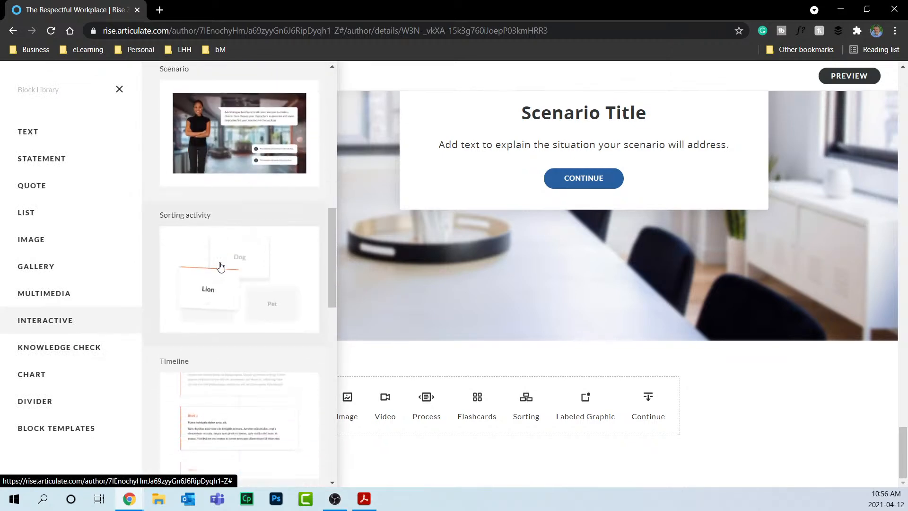
pyautogui.click(250, 279)
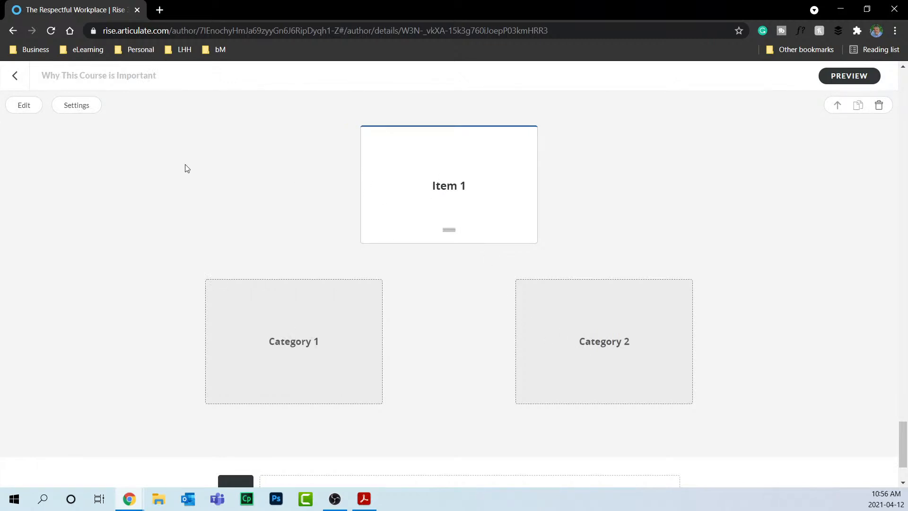
pyautogui.moveTo(454, 192); pyautogui.dragTo(596, 398)
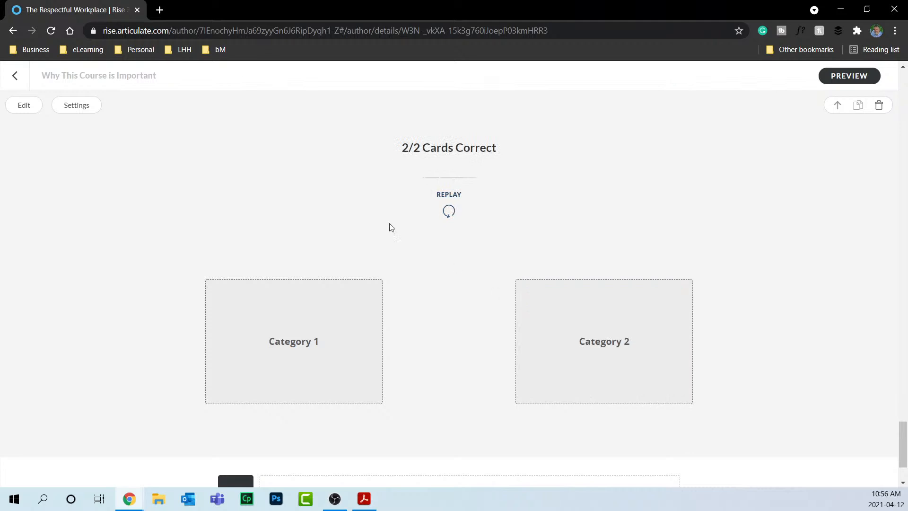
# Go back to the outline and open the Why This Course is Important lesson.
pyautogui.click(16, 78)
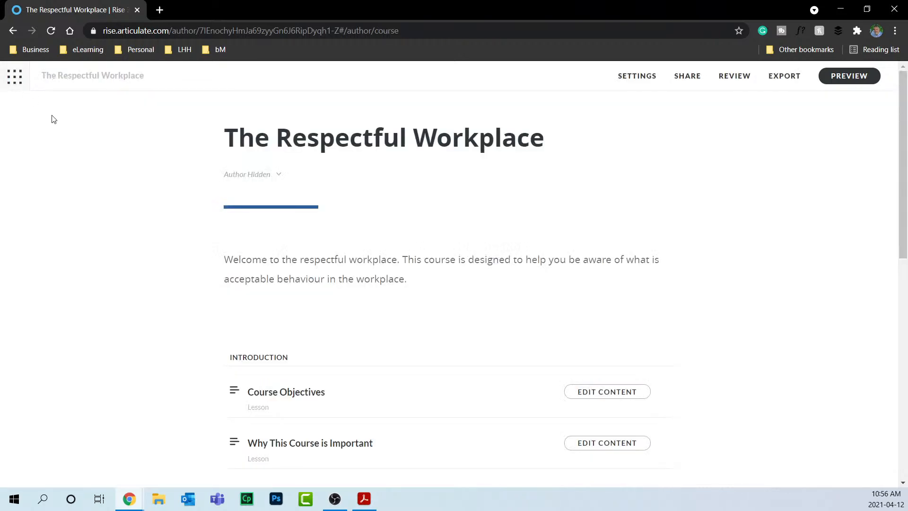
pyautogui.scroll(-4, 634, 440)
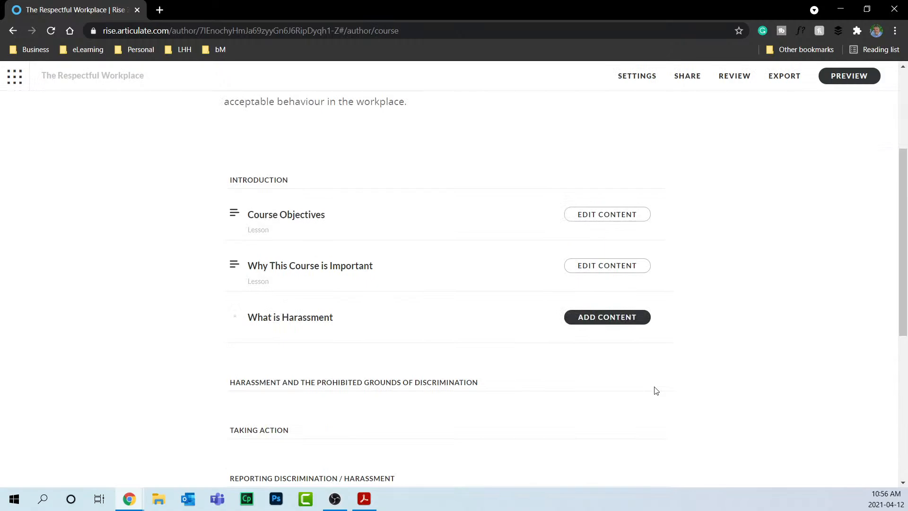
pyautogui.click(609, 266)
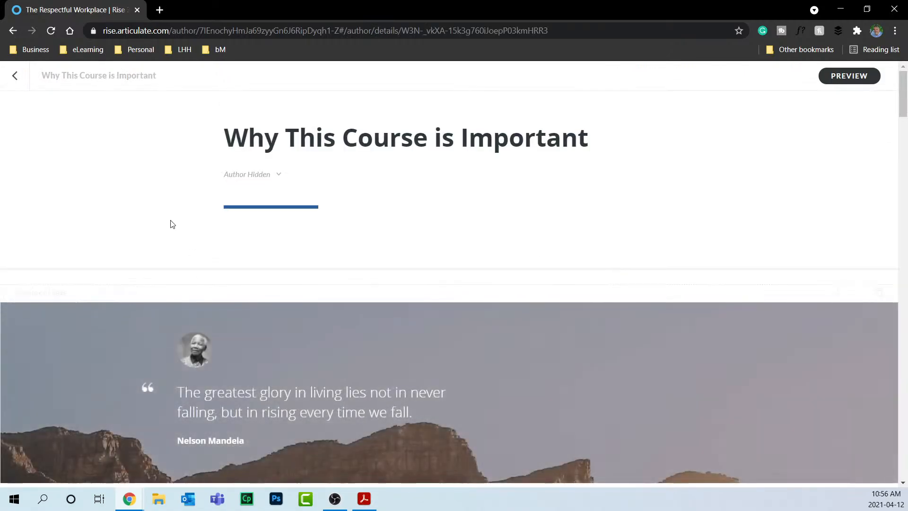
pyautogui.scroll(-20, 221, 345)
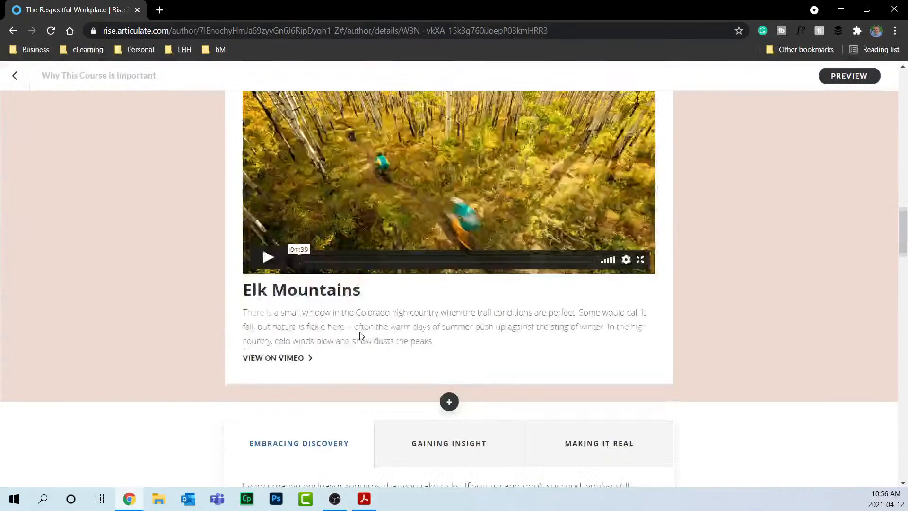
pyautogui.scroll(-15, 360, 334)
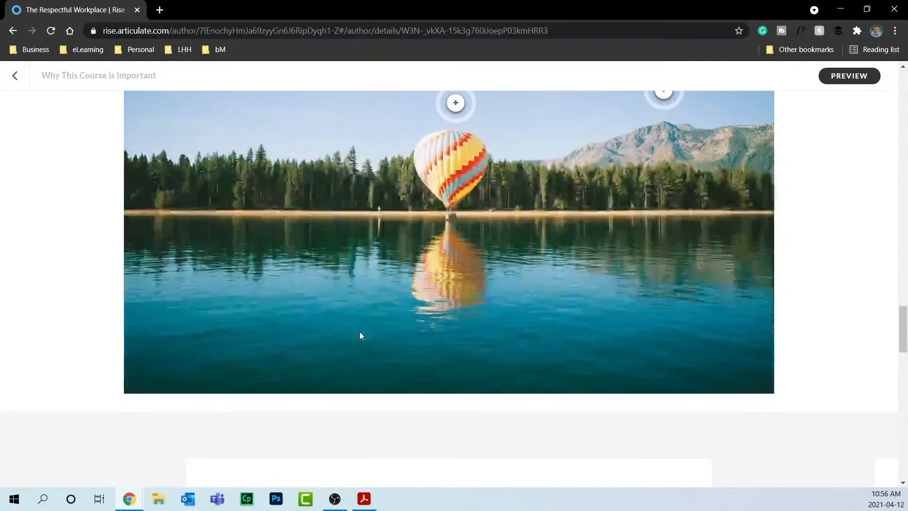
pyautogui.scroll(-20, 360, 336)
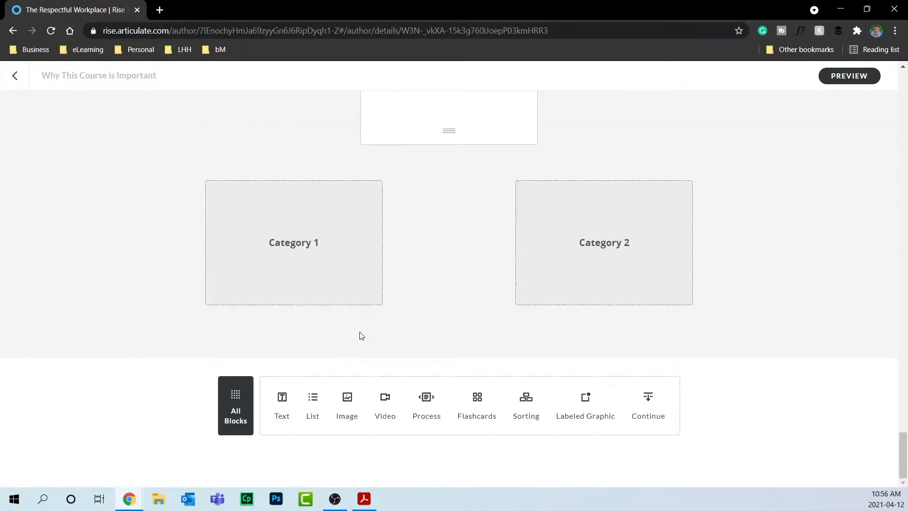
# Insert an Interactive Flashcard grid block at the end of the lesson.
pyautogui.click(236, 403)
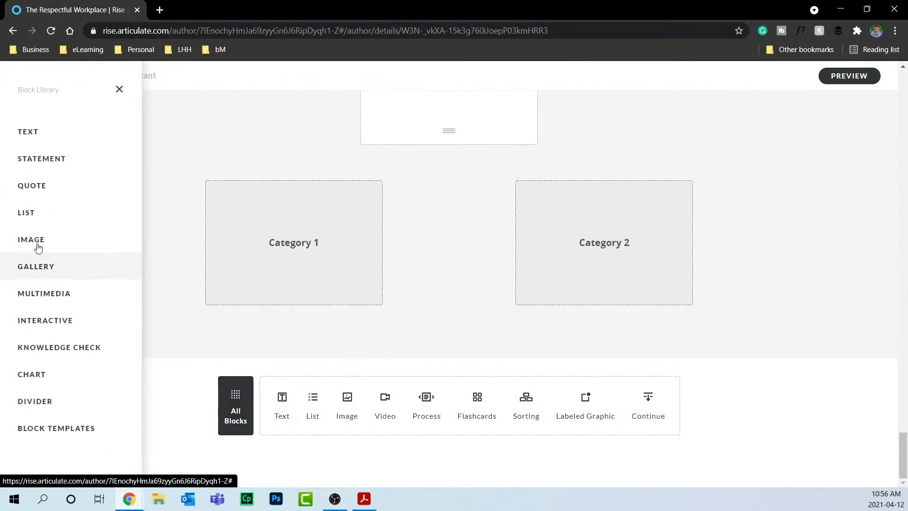
pyautogui.click(43, 333)
pyautogui.scroll(-12, 204, 290)
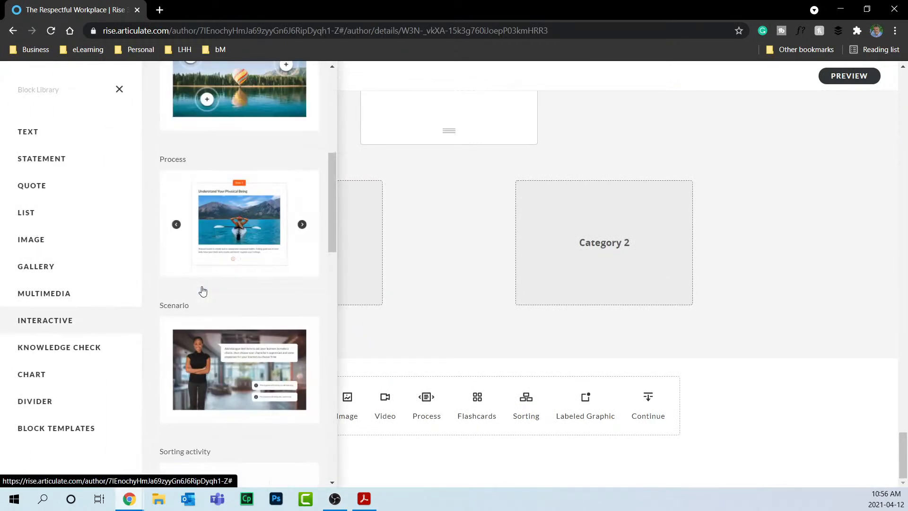
pyautogui.scroll(-1, 207, 290)
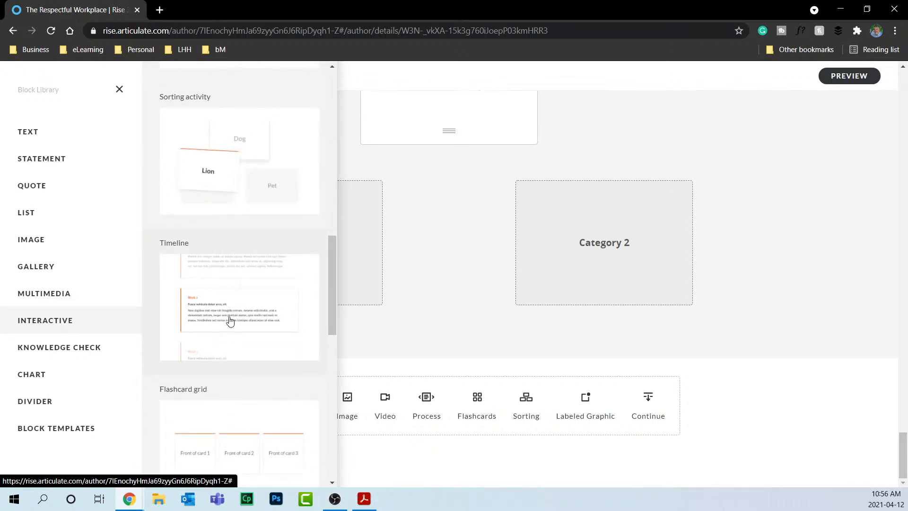
pyautogui.scroll(-2, 228, 320)
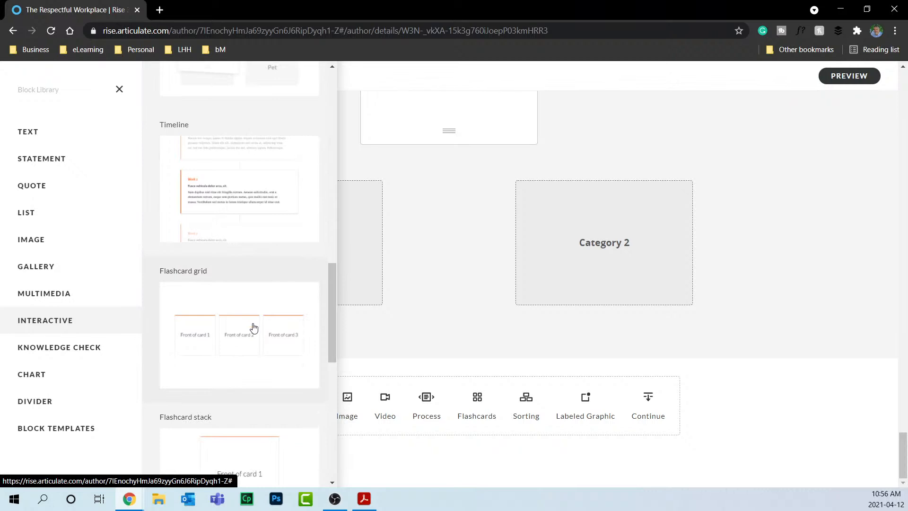
pyautogui.click(253, 327)
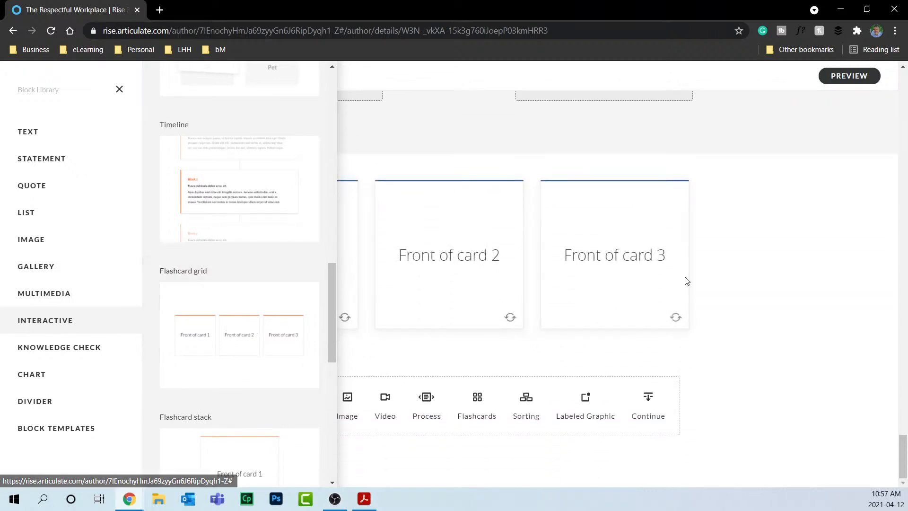
pyautogui.click(706, 269)
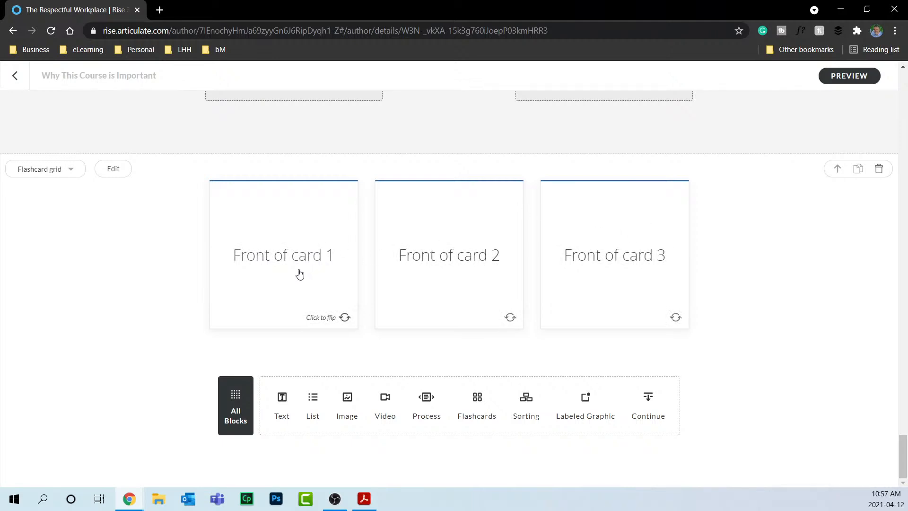
# Flip all three flashcards to preview their backs, then flip them back.
pyautogui.click(305, 258)
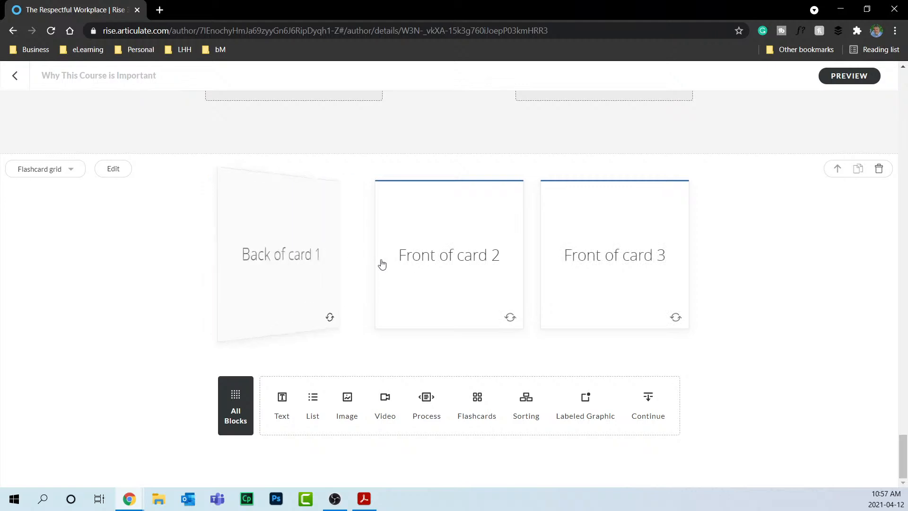
pyautogui.click(467, 258)
pyautogui.click(640, 264)
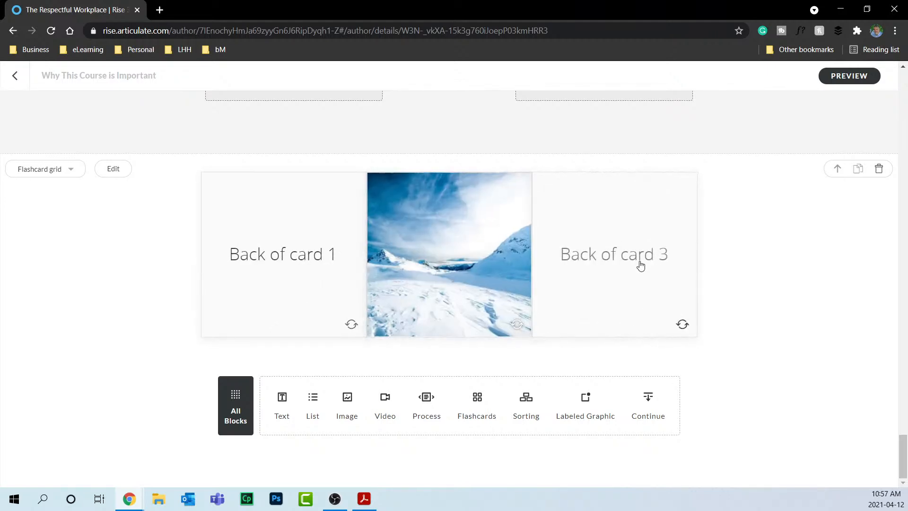
pyautogui.click(680, 326)
pyautogui.click(518, 326)
pyautogui.click(348, 325)
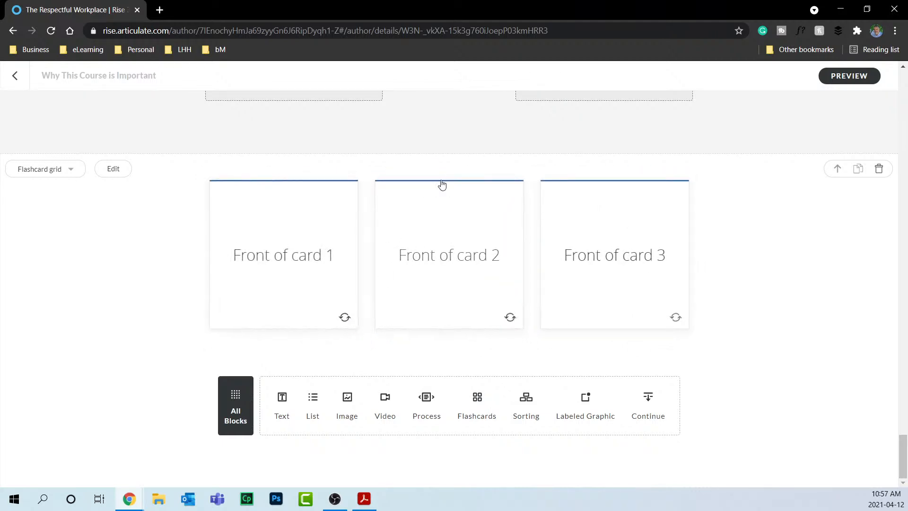
pyautogui.moveTo(447, 154)
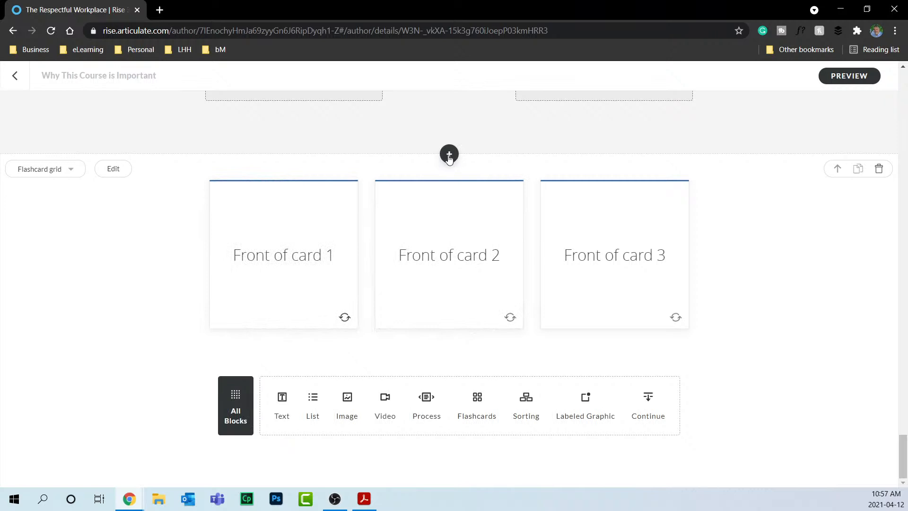
# Insert a Paragraph with heading block above the flashcards, headed 'Knowledge Check'.
pyautogui.click(449, 154)
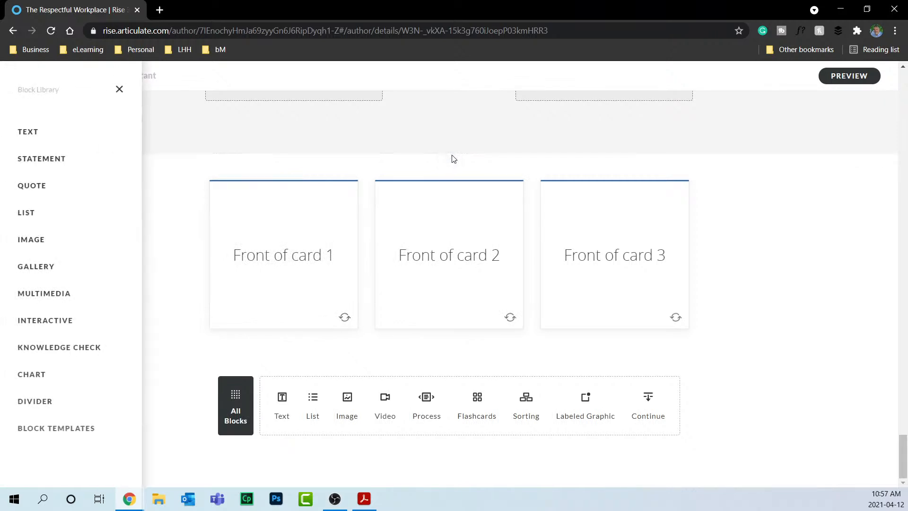
pyautogui.click(59, 136)
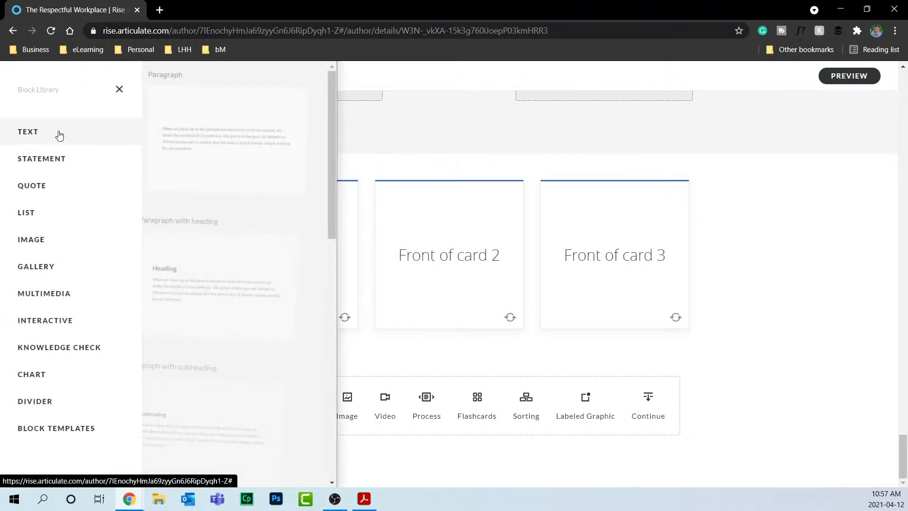
pyautogui.click(188, 284)
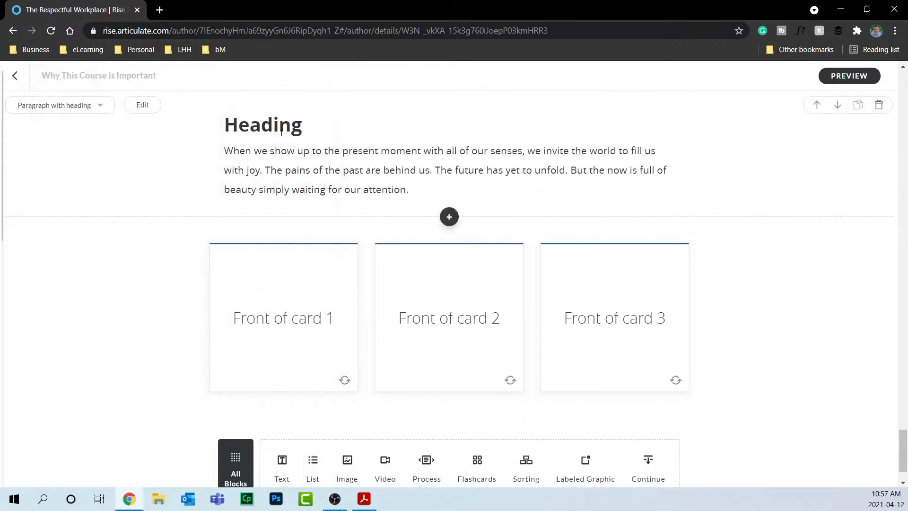
pyautogui.moveTo(302, 125); pyautogui.dragTo(228, 128)
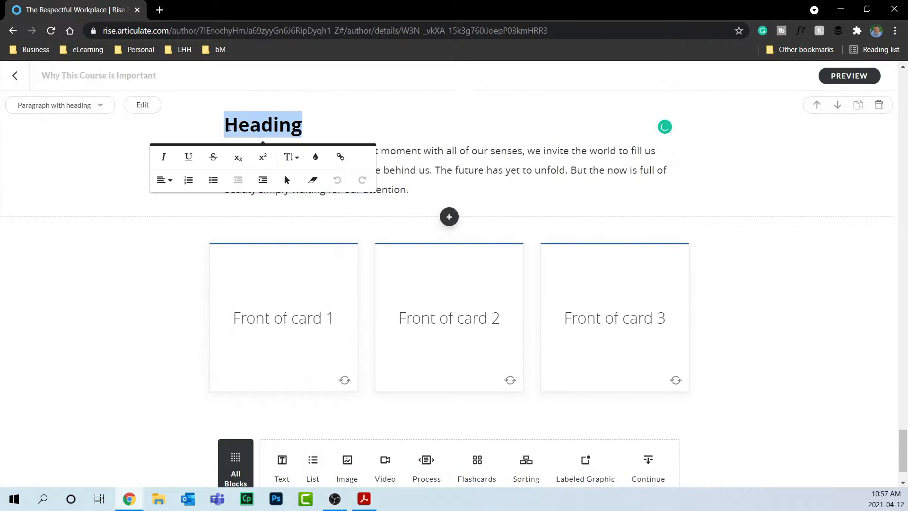
pyautogui.write('Knowle')
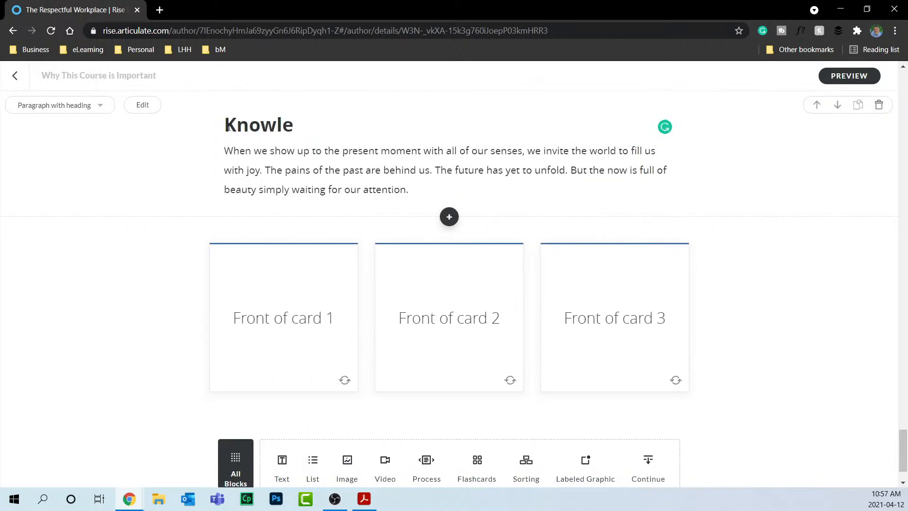
pyautogui.write('dge Check')
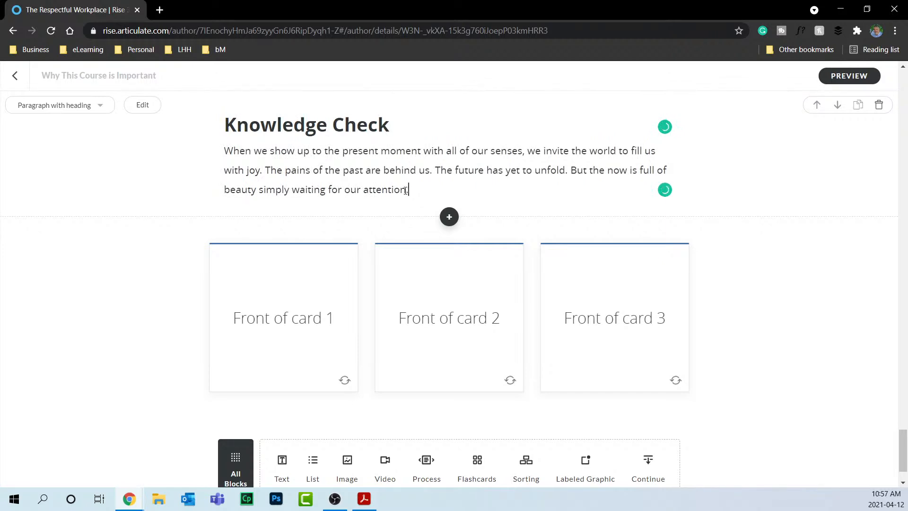
# Set the paragraph to 'Select the correct answer. Who is the prime minister of Canada?'.
pyautogui.moveTo(409, 189); pyautogui.dragTo(218, 164)
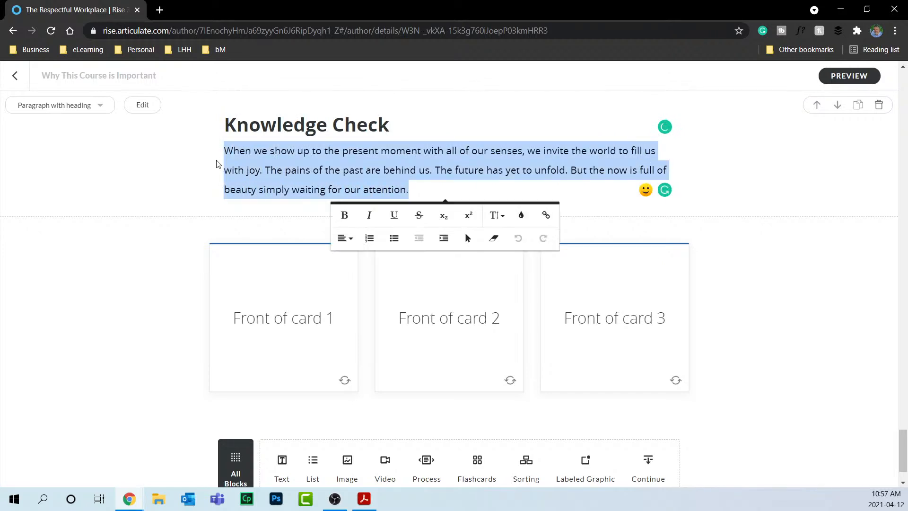
pyautogui.write('Select the co')
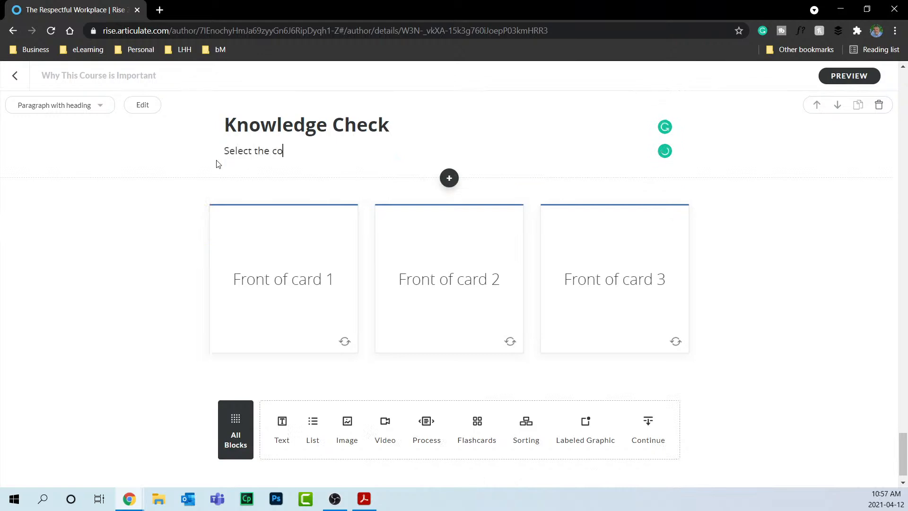
pyautogui.write('rrect answ')
pyautogui.write('er.W')
pyautogui.press('BackSpace')
pyautogui.write('Who')
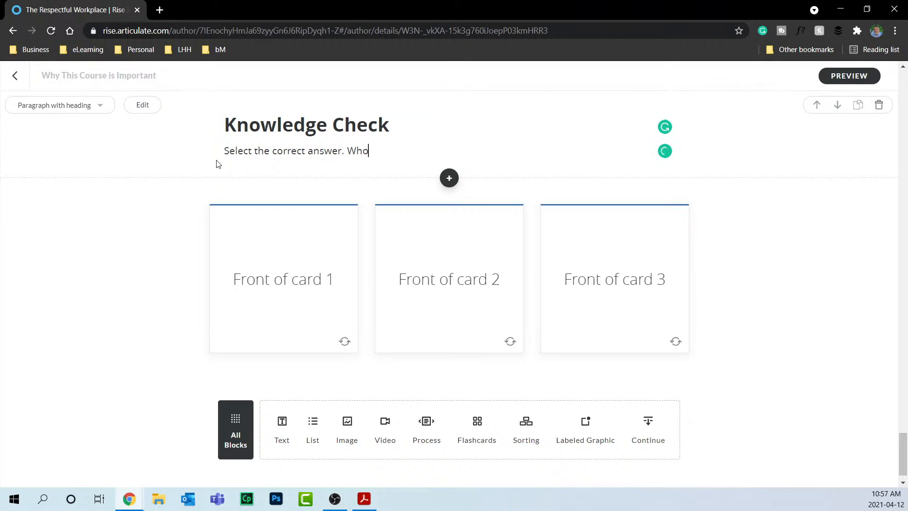
pyautogui.write(' is the prime minister of Canada?')
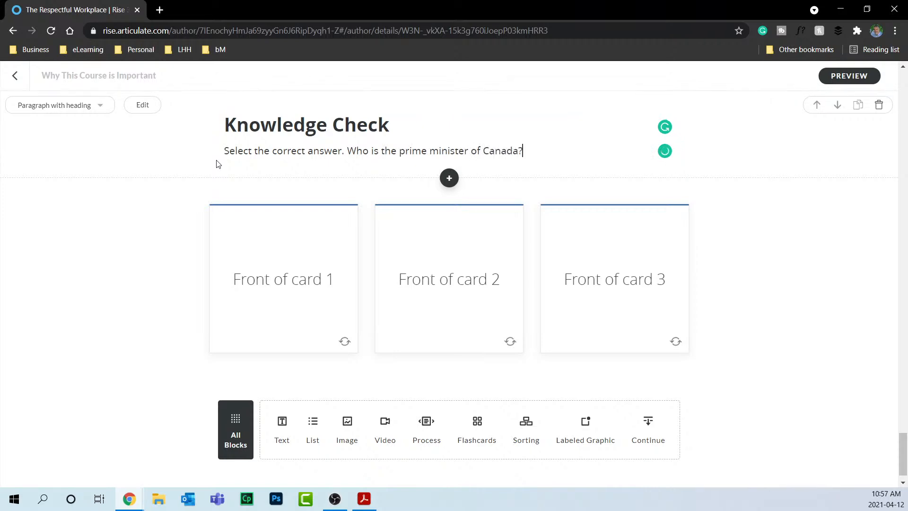
pyautogui.doubleClick(300, 283)
pyautogui.click(290, 284)
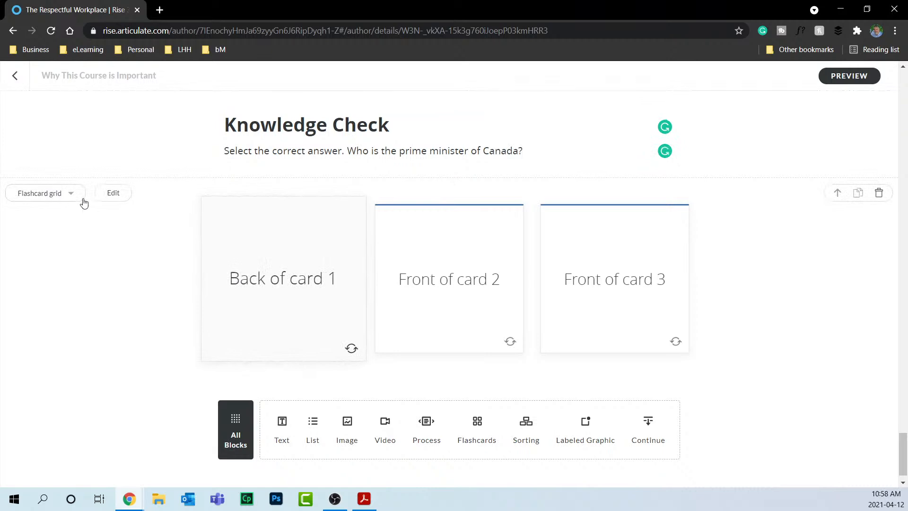
# Replace card 1's front text with the prime minister's name.
pyautogui.click(115, 194)
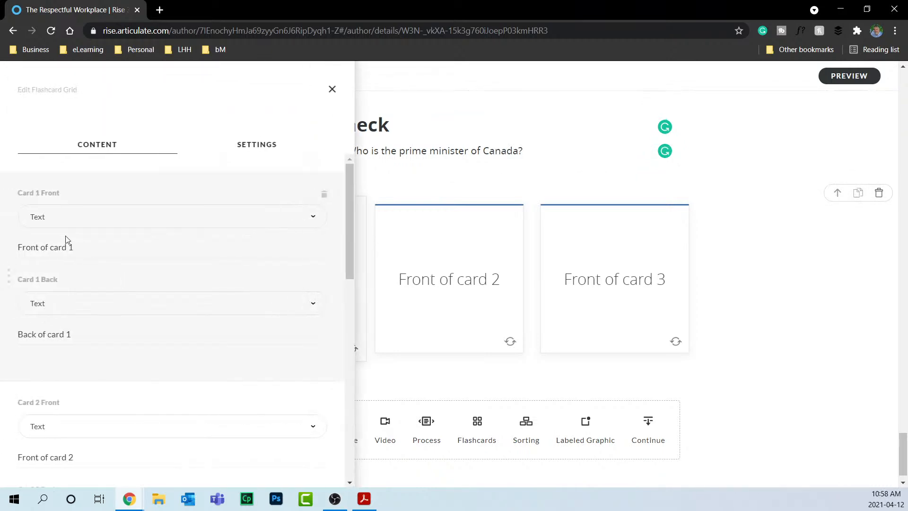
pyautogui.tripleClick(93, 243)
pyautogui.write('Pri')
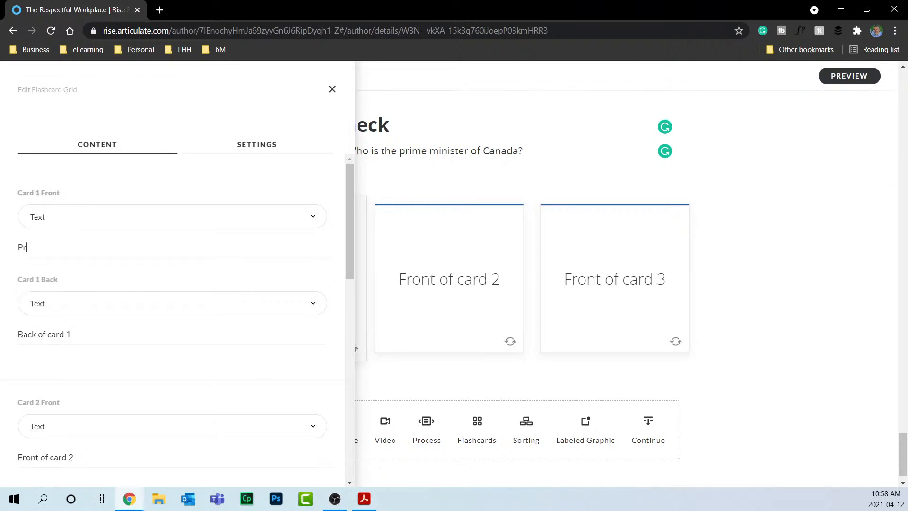
pyautogui.press('BackSpace')
pyautogui.press('BackSpace')
pyautogui.press('BackSpace')
pyautogui.write('Justin Trudeau')
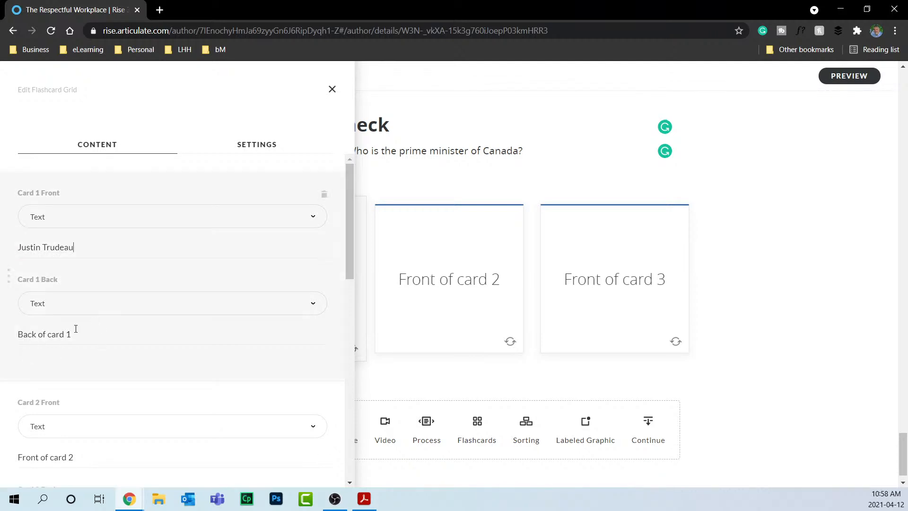
# Set card 1's back to 'Correct! You know your prime ministers.' and check the flip.
pyautogui.click(48, 334)
pyautogui.hotkey('ctrl', 'a')
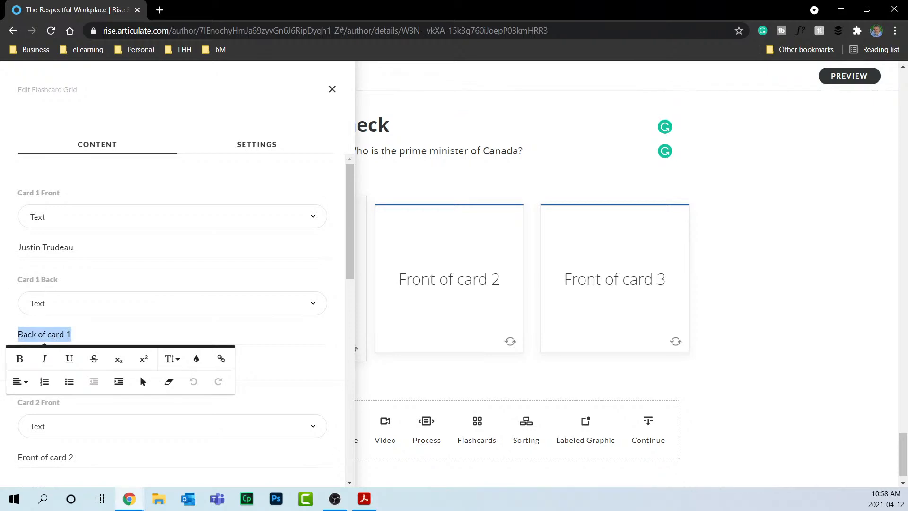
pyautogui.write('Correct')
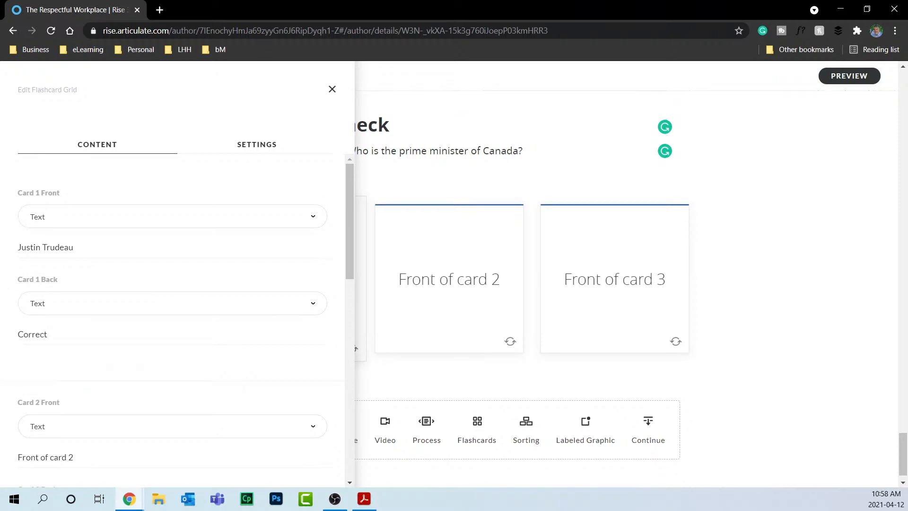
pyautogui.write('! You know your prime mini')
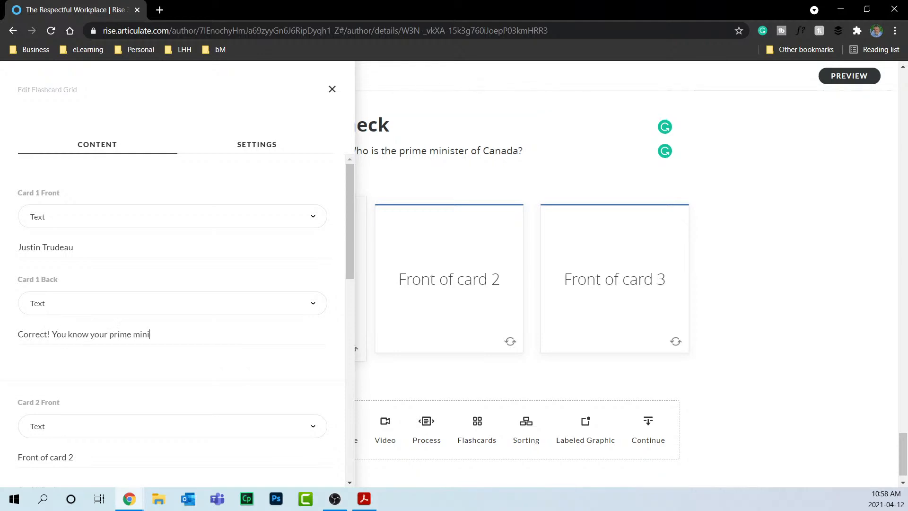
pyautogui.write('sters.')
pyautogui.click(332, 89)
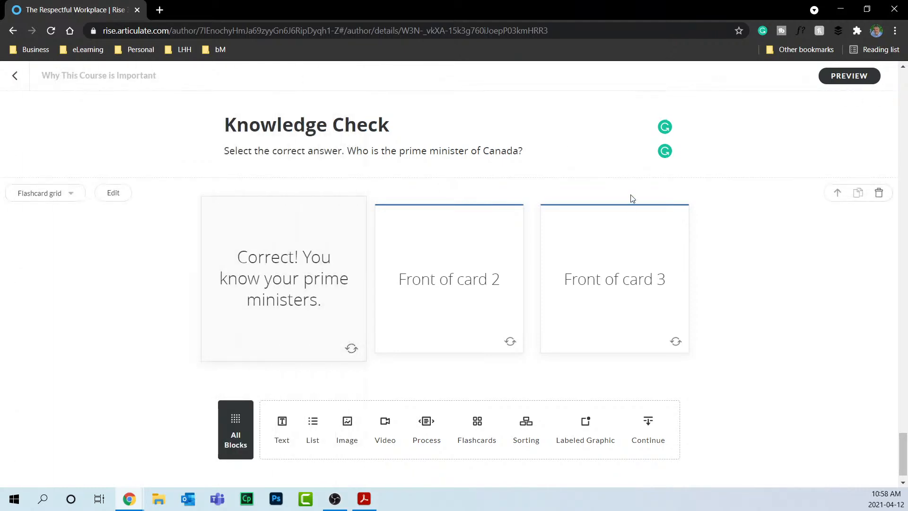
pyautogui.click(351, 348)
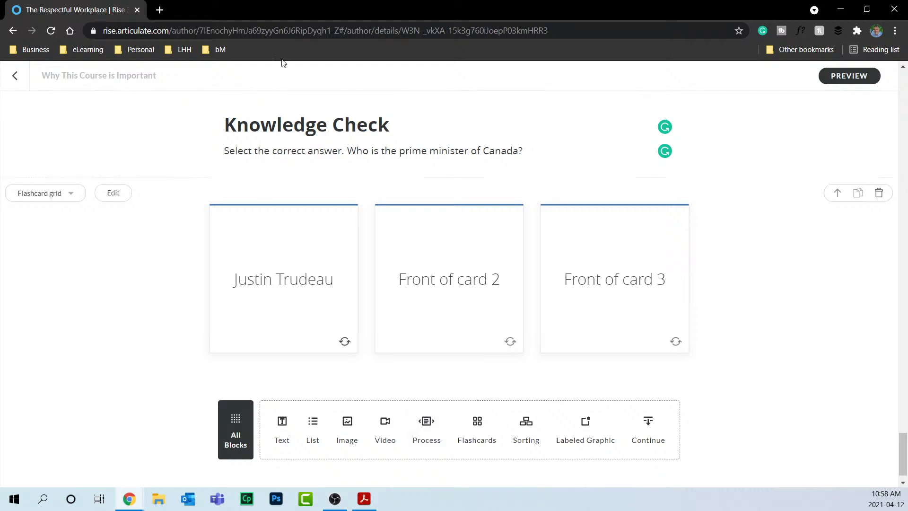
# Set the Knowledge Check heading block's bottom padding to No padding.
pyautogui.moveTo(244, 140)
pyautogui.click(150, 111)
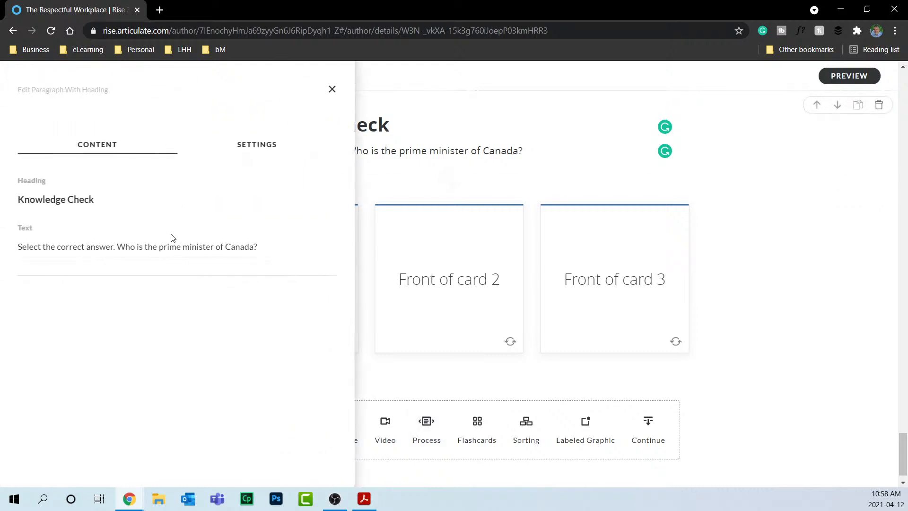
pyautogui.click(251, 145)
pyautogui.click(223, 199)
pyautogui.click(234, 239)
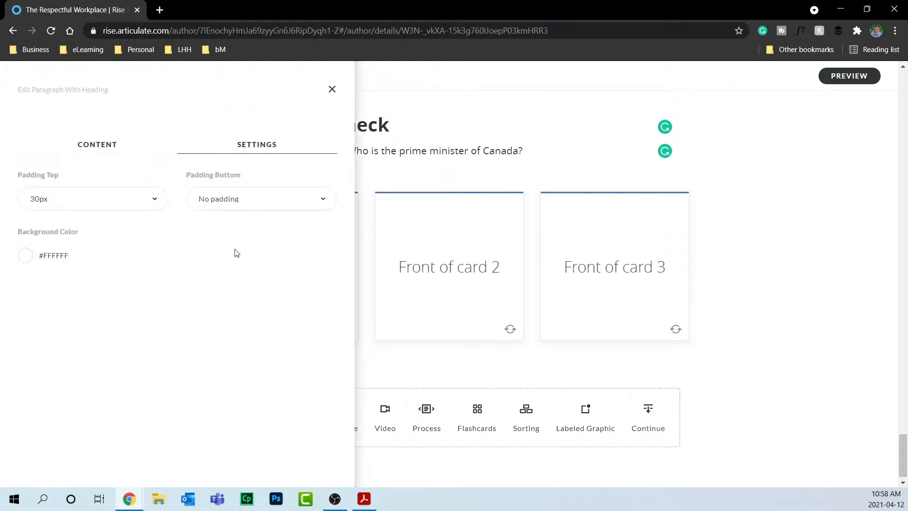
pyautogui.click(331, 90)
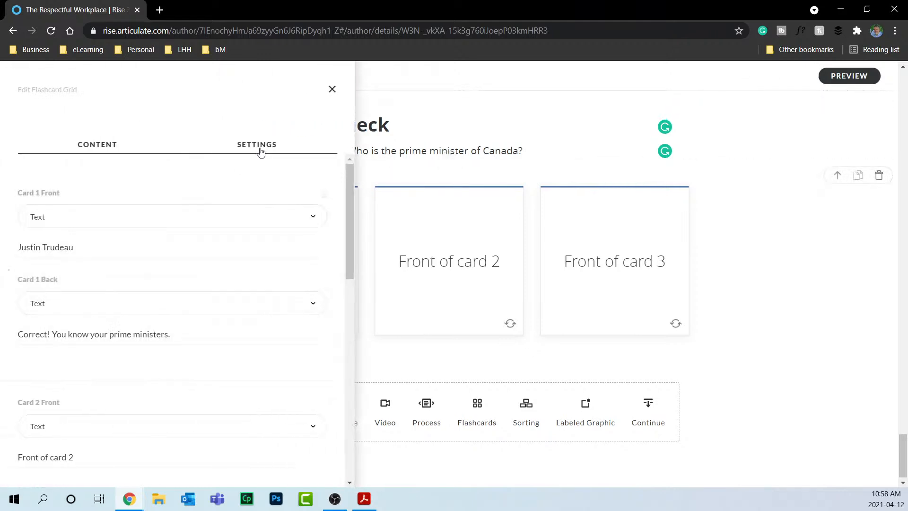
# Set the flashcard grid's top padding to No padding.
pyautogui.click(257, 148)
pyautogui.click(78, 204)
pyautogui.click(74, 237)
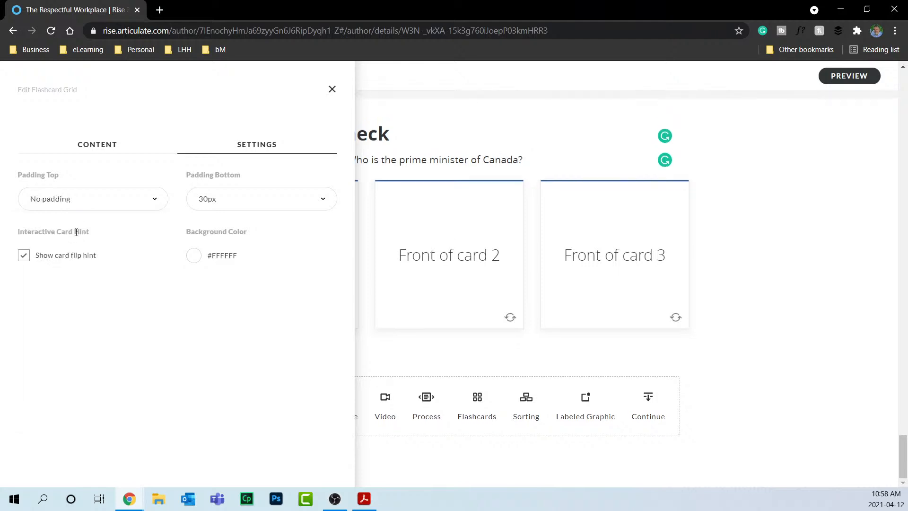
pyautogui.click(326, 91)
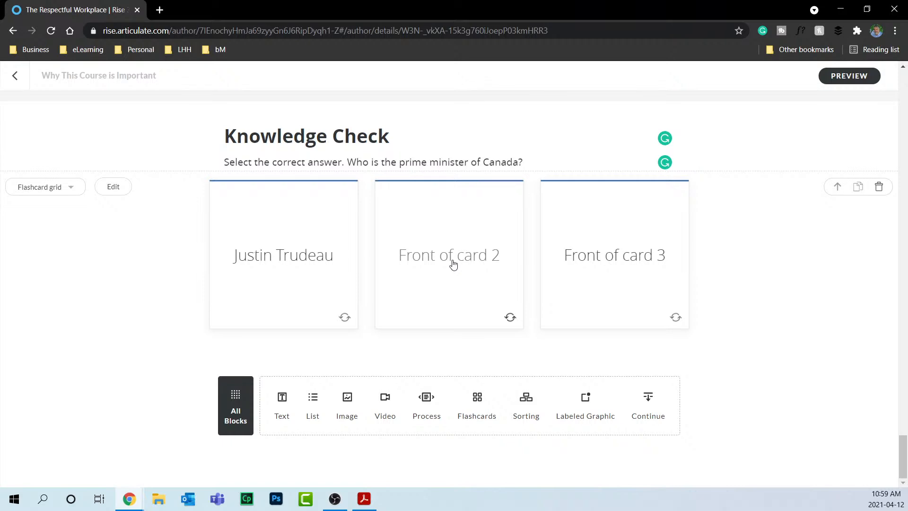
# Check card 1's back, add a Continue block below the flashcards, and return to the outline.
pyautogui.click(256, 265)
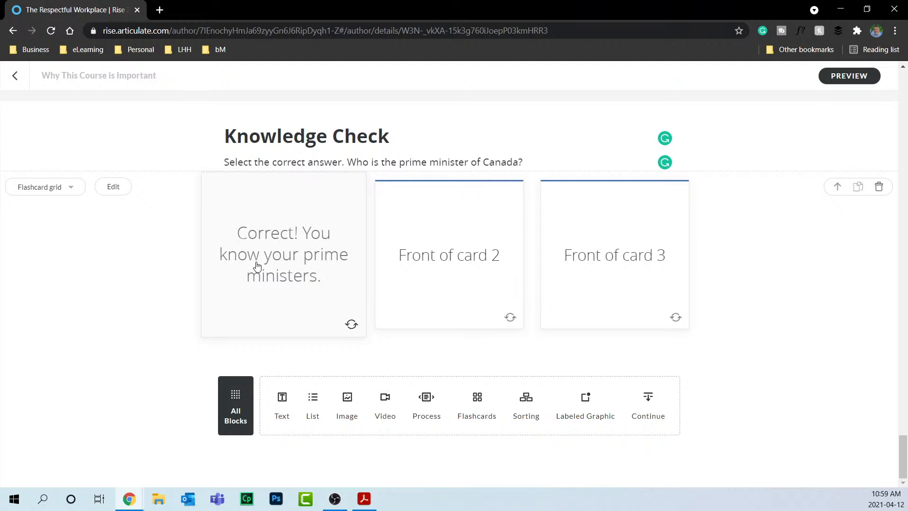
pyautogui.click(653, 407)
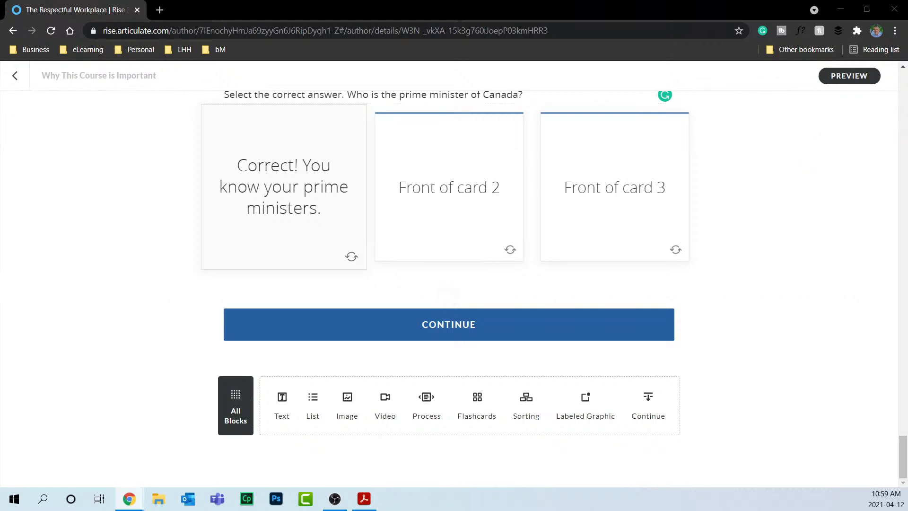
pyautogui.click(15, 76)
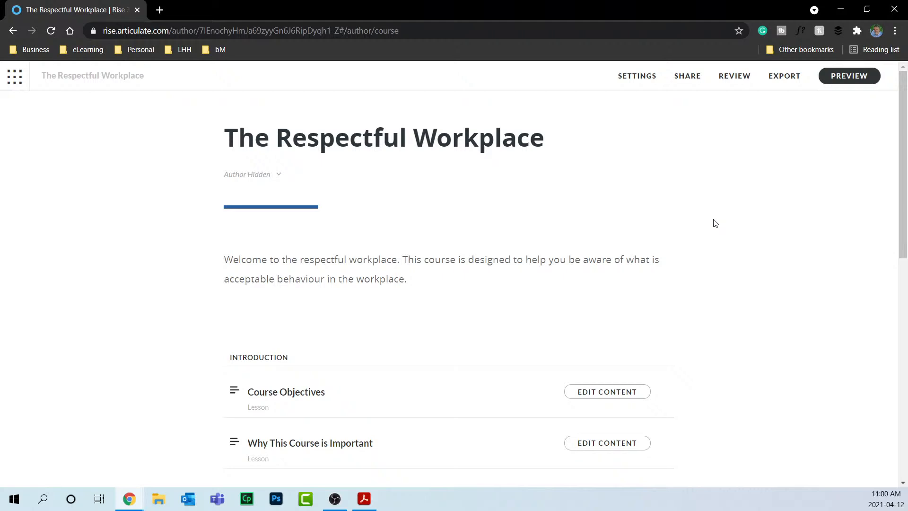
# Publish to Review 360 as a new item named The Respectful Workplace.
pyautogui.click(734, 76)
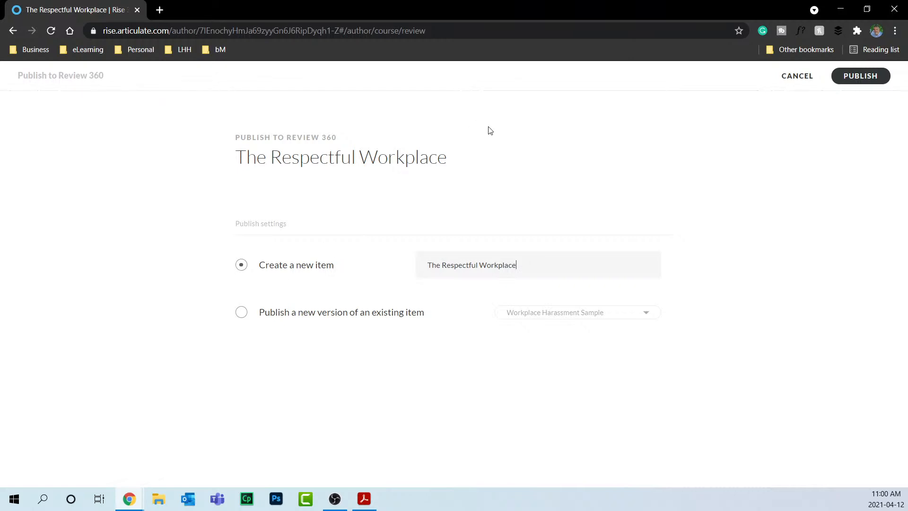
pyautogui.click(857, 83)
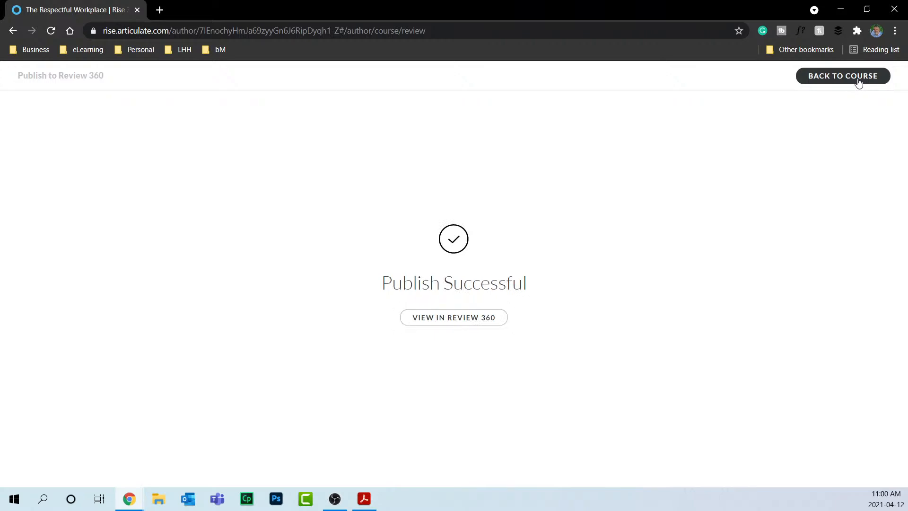
# Open the published course in Review 360 and post the comment 'Please change the image'.
pyautogui.click(470, 320)
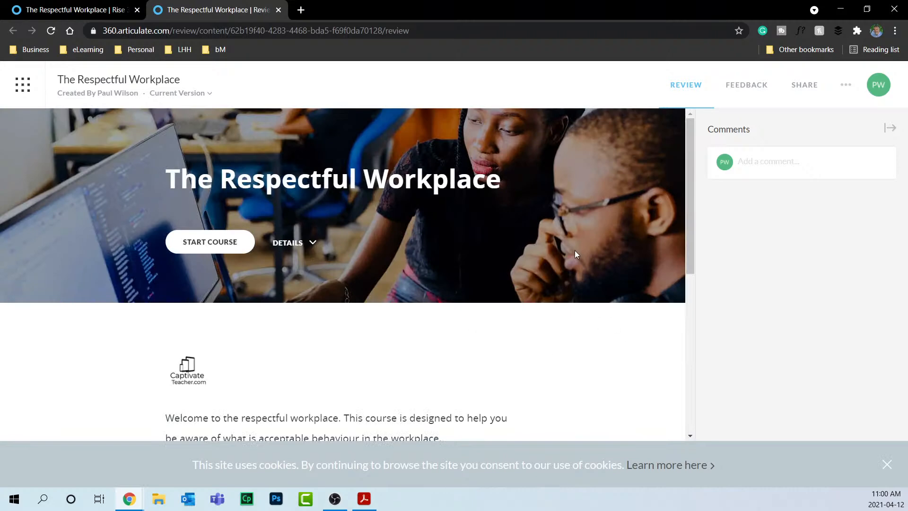
pyautogui.click(795, 162)
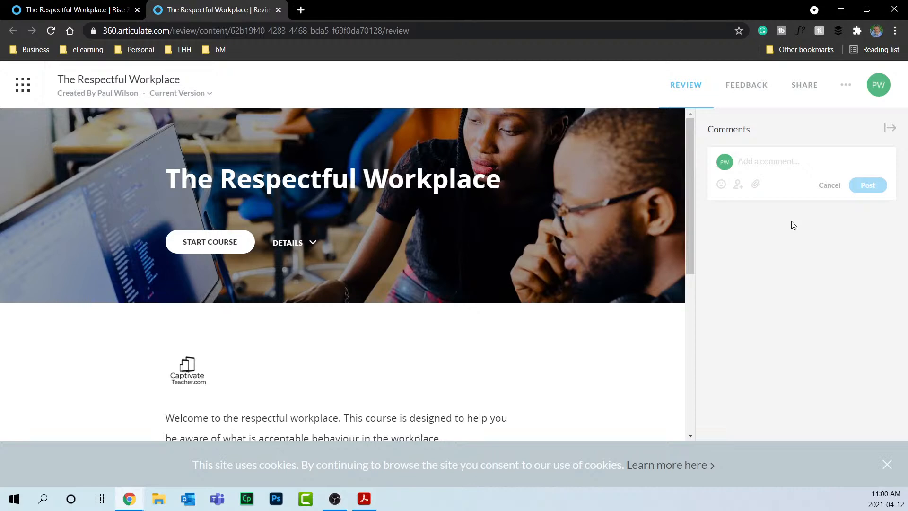
pyautogui.write('Please ')
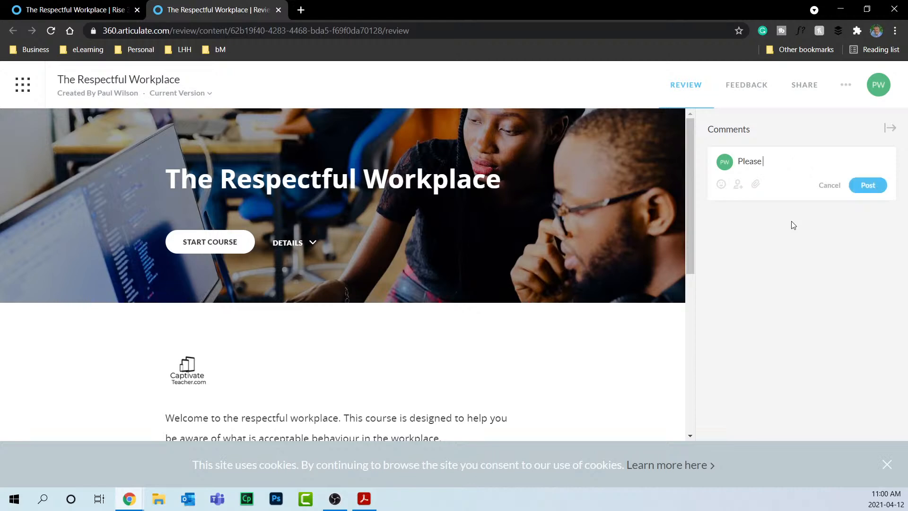
pyautogui.write('change the image')
pyautogui.click(875, 185)
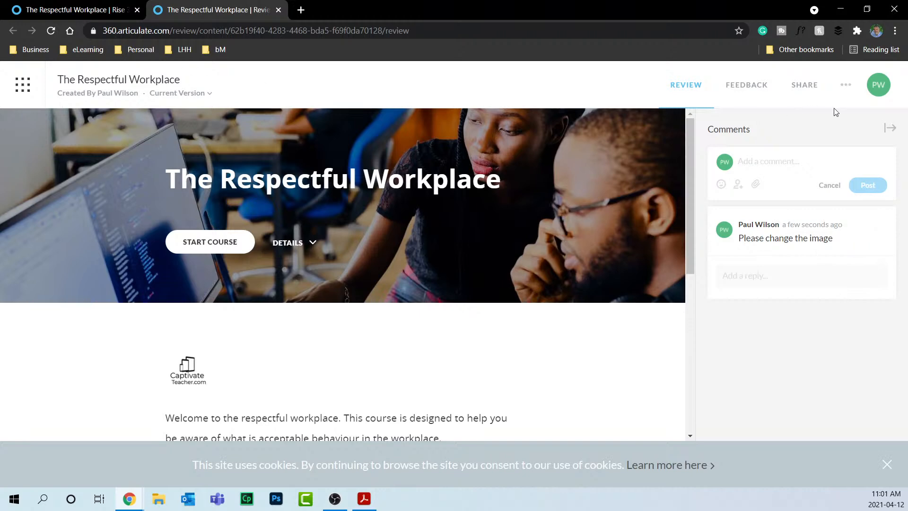
# Start the course and move on to the next lesson.
pyautogui.scroll(-7, 594, 265)
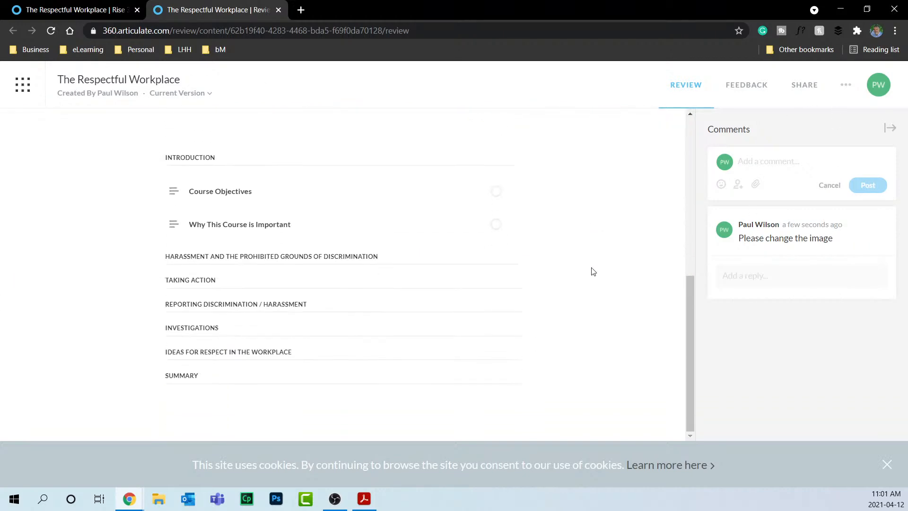
pyautogui.scroll(3, 326, 275)
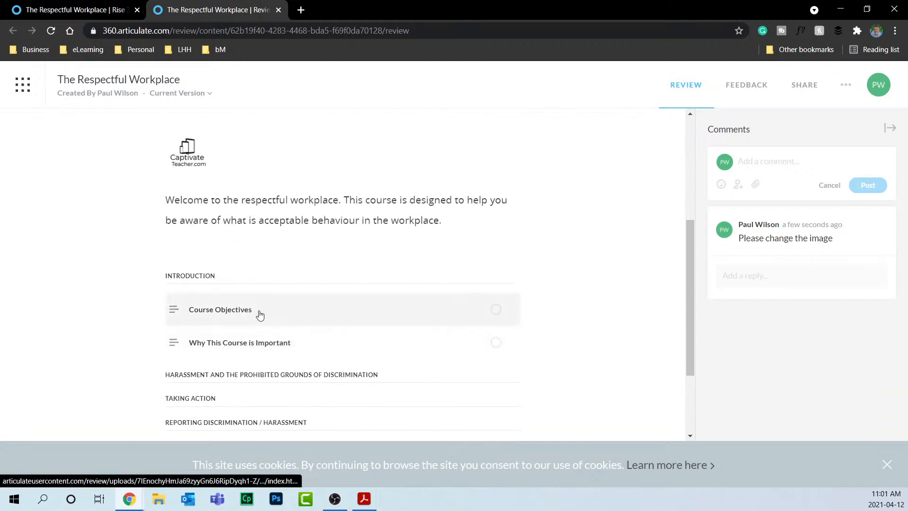
pyautogui.scroll(5, 441, 287)
pyautogui.click(246, 240)
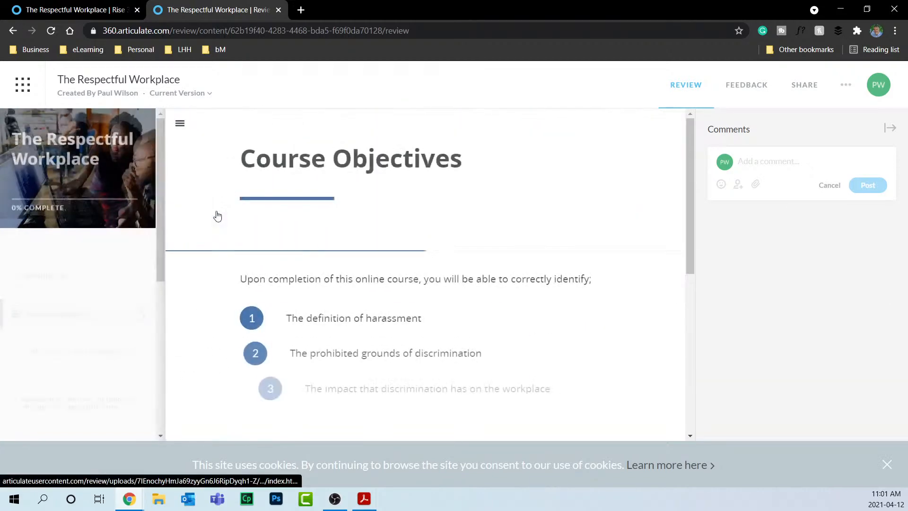
pyautogui.scroll(-4, 513, 289)
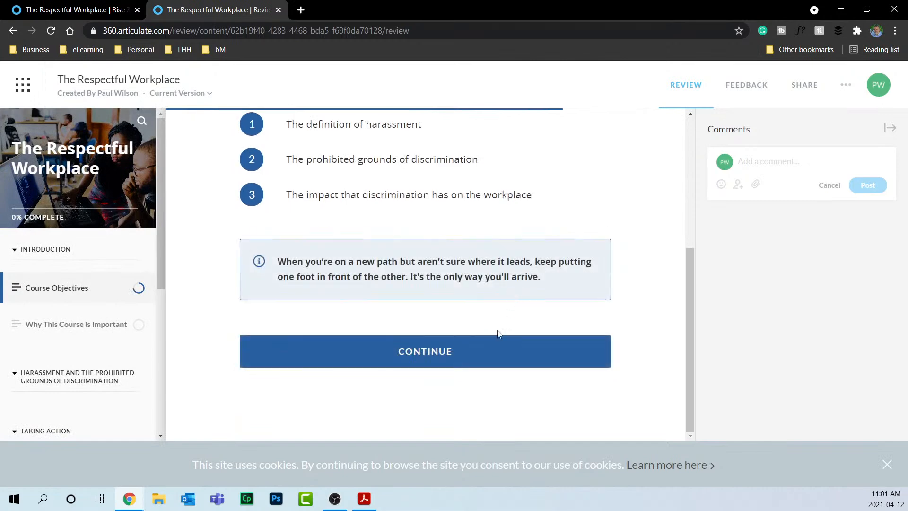
pyautogui.click(492, 363)
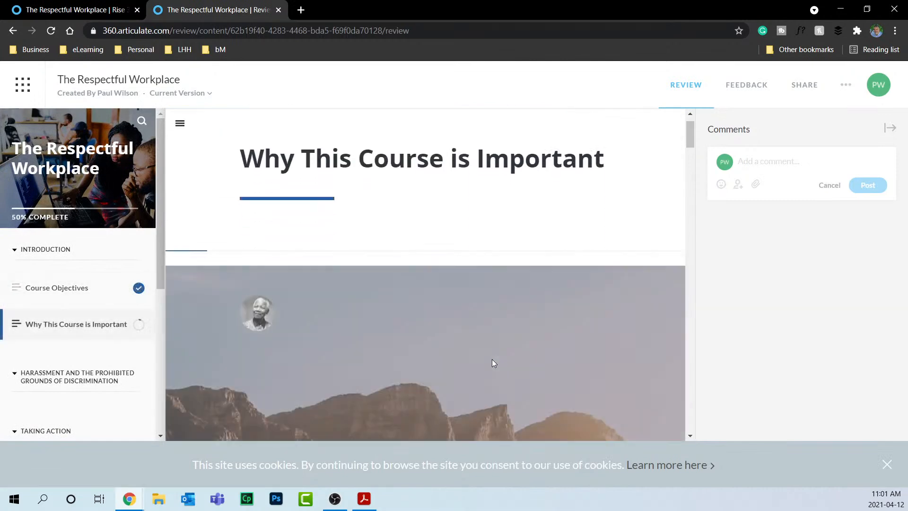
# View the Gaining Insight and Making It Real tab contents.
pyautogui.scroll(-9, 509, 335)
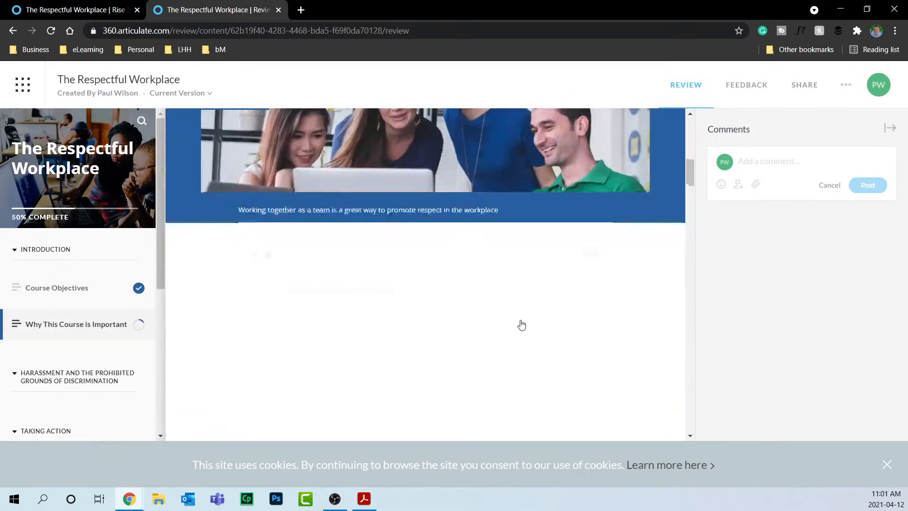
pyautogui.scroll(-5, 521, 325)
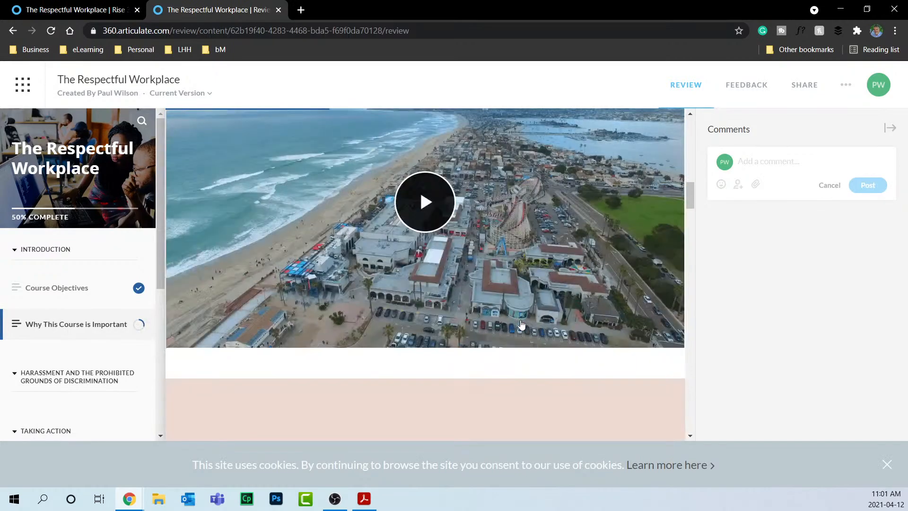
pyautogui.scroll(-7, 521, 324)
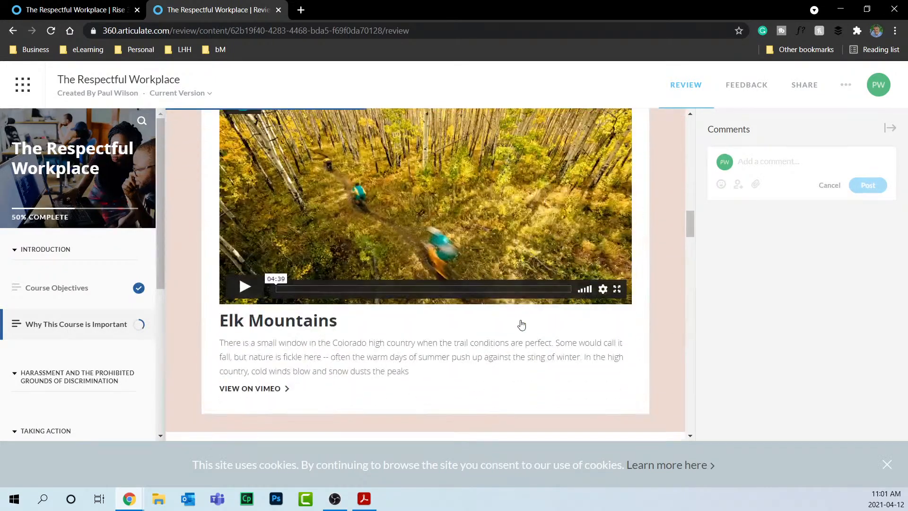
pyautogui.scroll(-4, 521, 324)
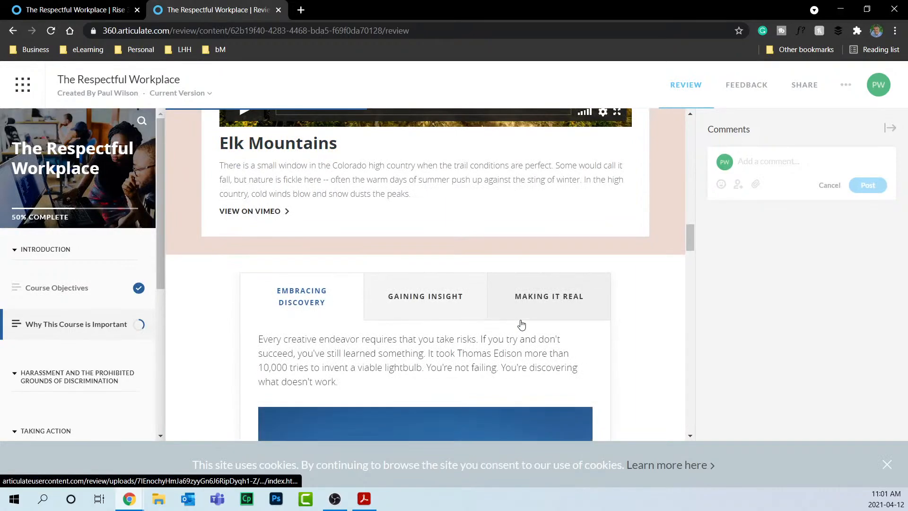
pyautogui.click(453, 305)
pyautogui.click(523, 297)
pyautogui.scroll(-6, 676, 331)
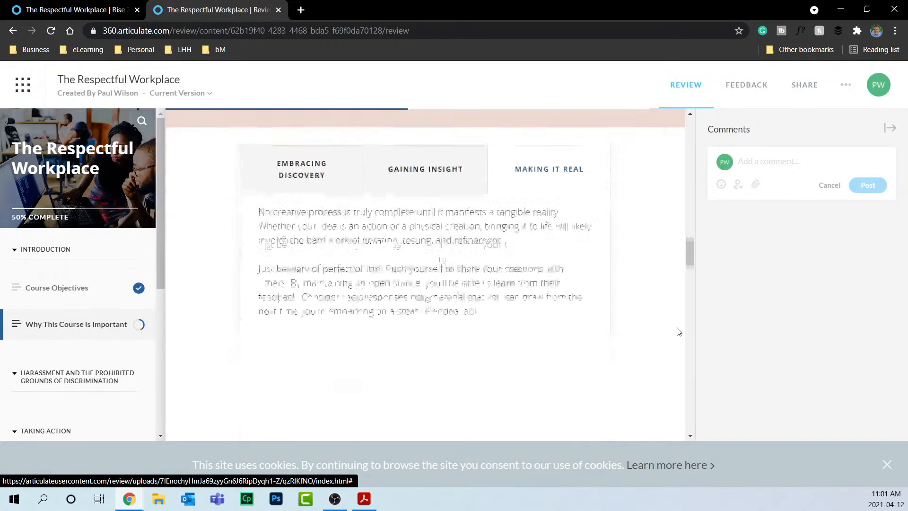
pyautogui.scroll(-6, 677, 328)
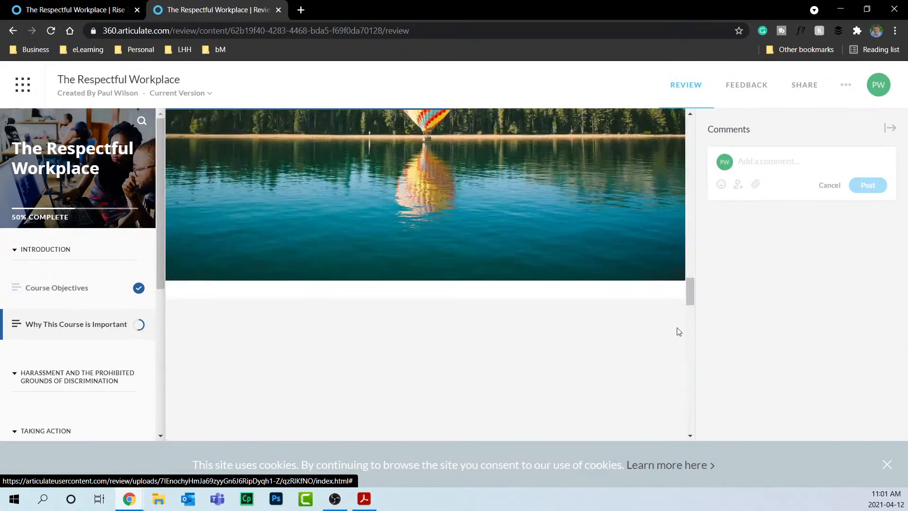
pyautogui.scroll(4, 568, 269)
# Open both balloon-image hotspot popups and step through the process to its summary.
pyautogui.click(430, 226)
pyautogui.click(596, 215)
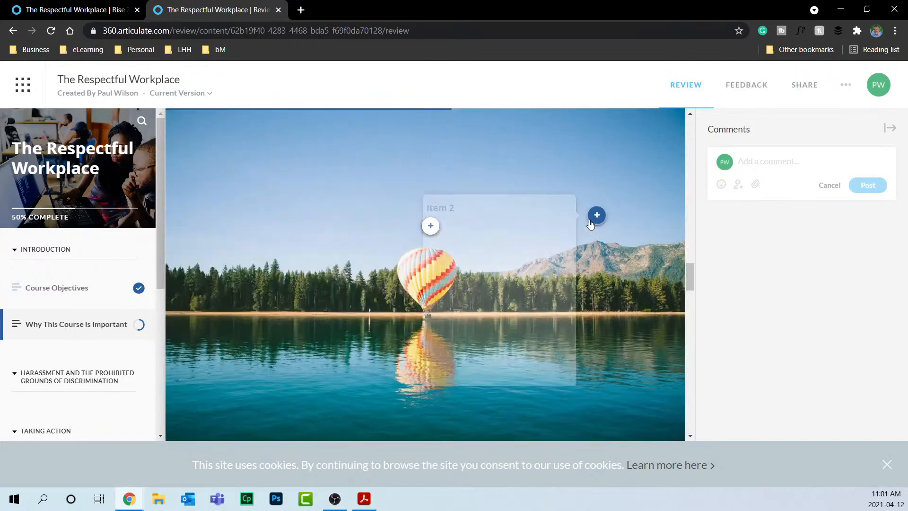
pyautogui.scroll(-6, 609, 335)
pyautogui.scroll(-2, 588, 339)
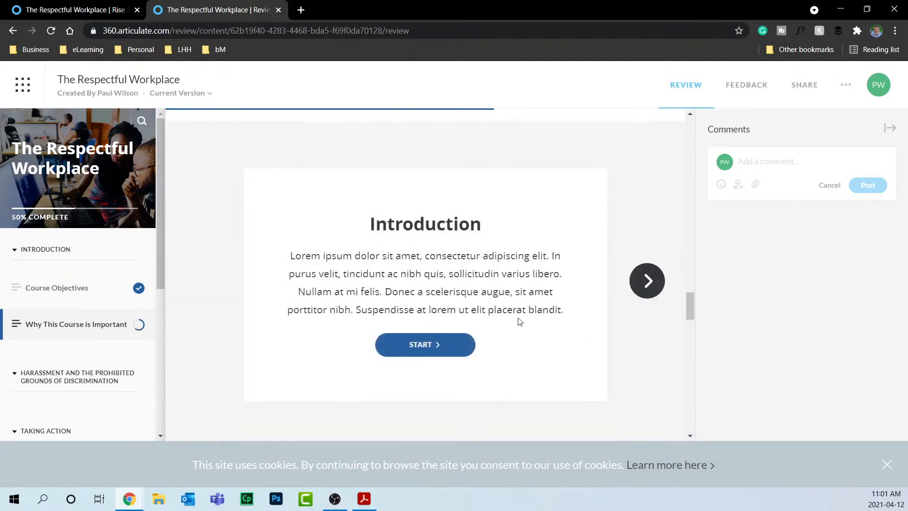
pyautogui.click(441, 345)
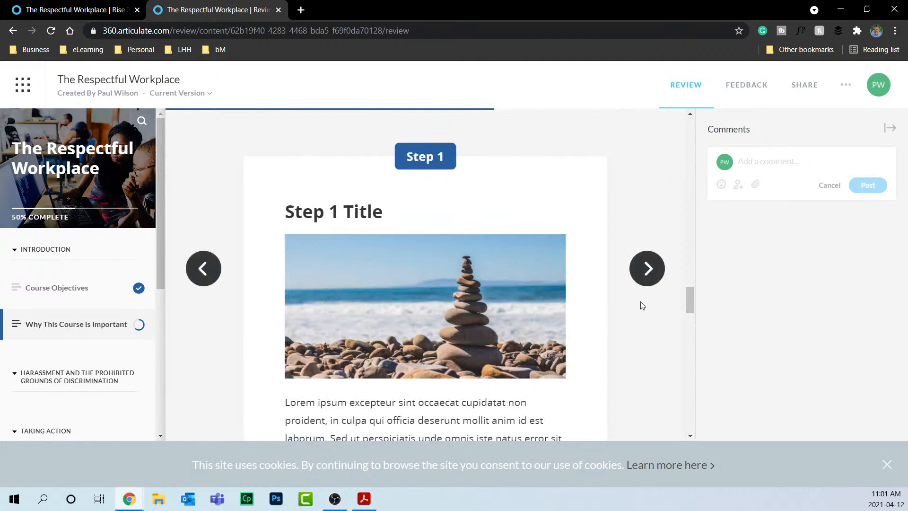
pyautogui.click(647, 278)
pyautogui.click(652, 273)
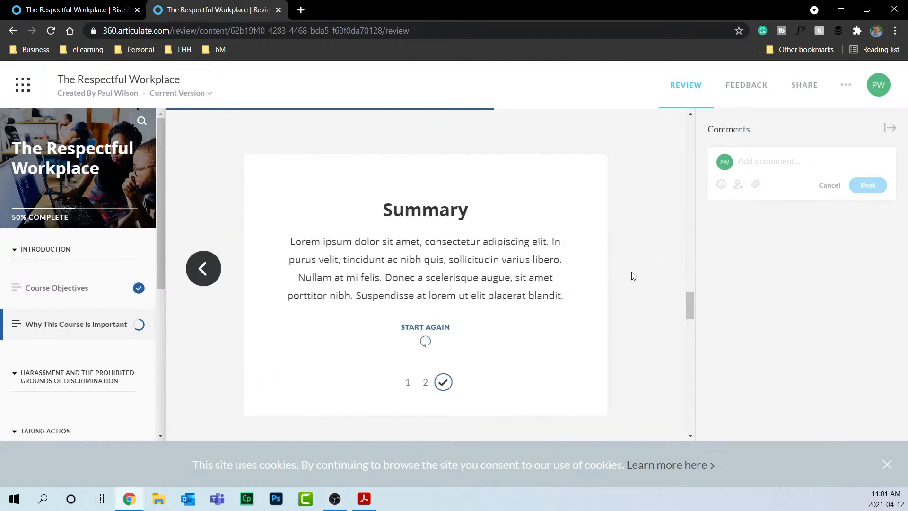
# Continue into the scenario dialogue and pick the first response.
pyautogui.scroll(-5, 633, 276)
pyautogui.scroll(-1, 633, 276)
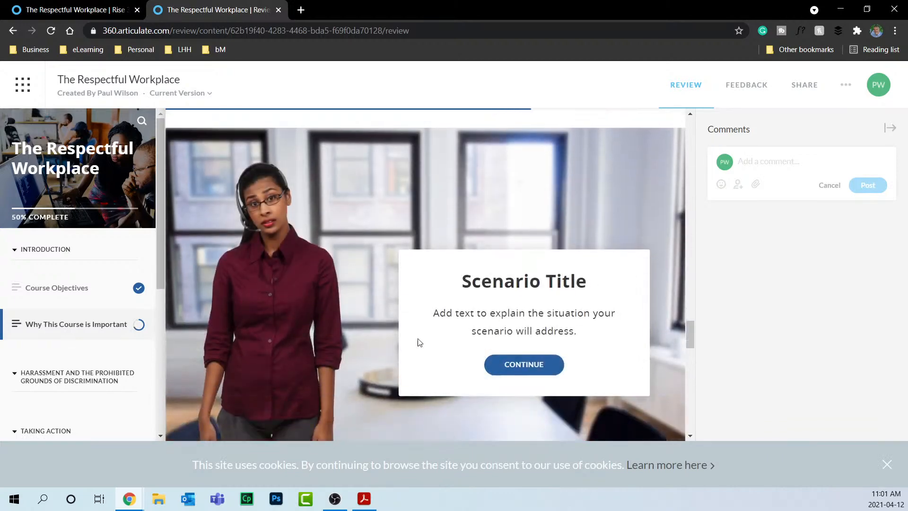
pyautogui.click(522, 367)
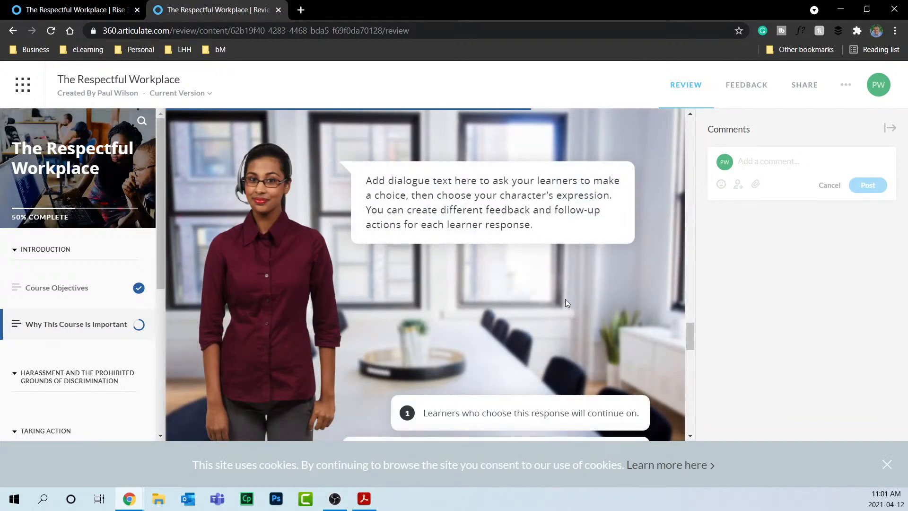
pyautogui.scroll(-3, 566, 299)
pyautogui.click(501, 296)
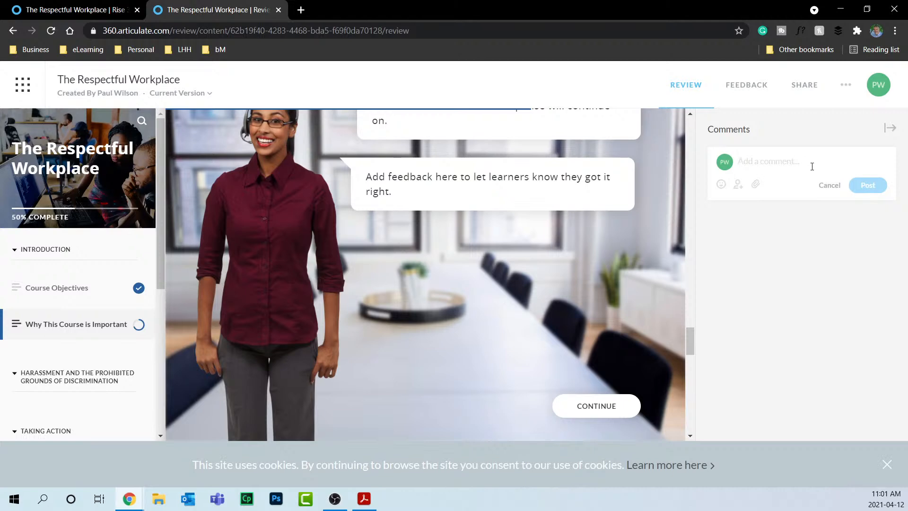
# Post the comment "Let' add one more distractor to this quesiton." on the scenario question.
pyautogui.write("Let'")
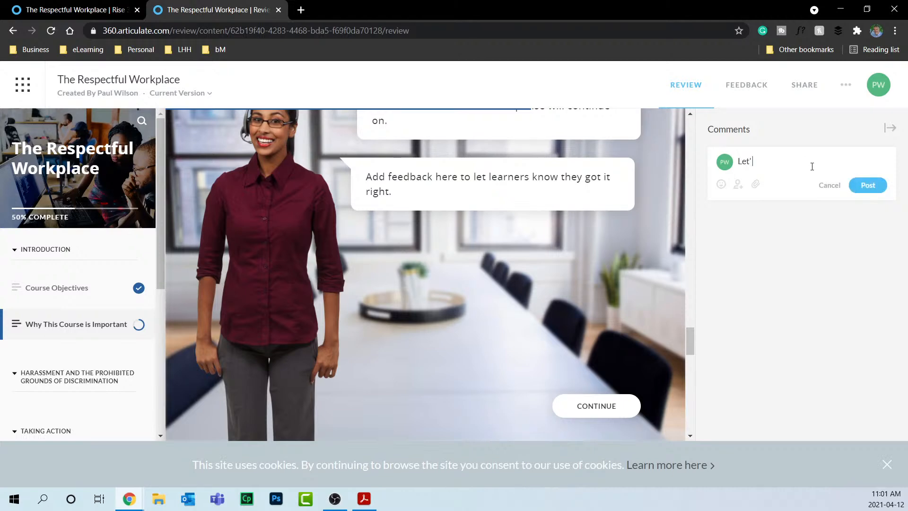
pyautogui.write(' add one more distractor to this quesito')
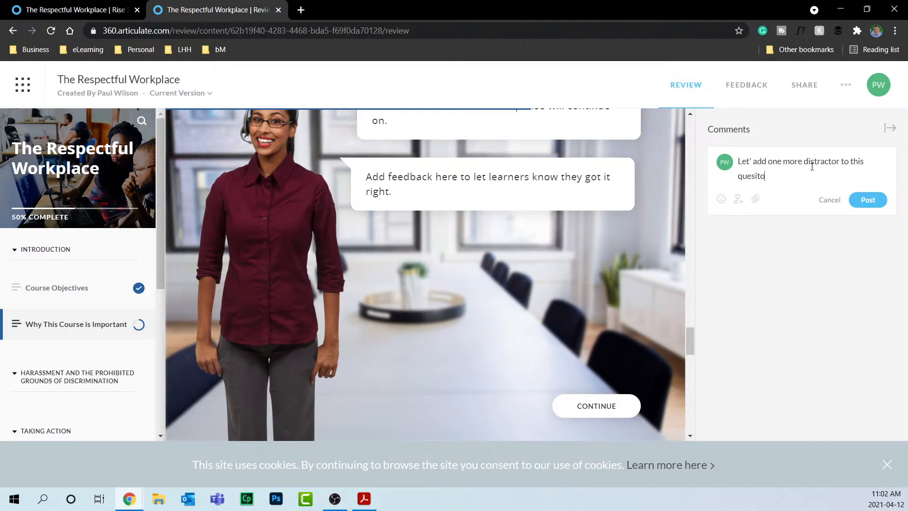
pyautogui.write('n.')
pyautogui.click(868, 200)
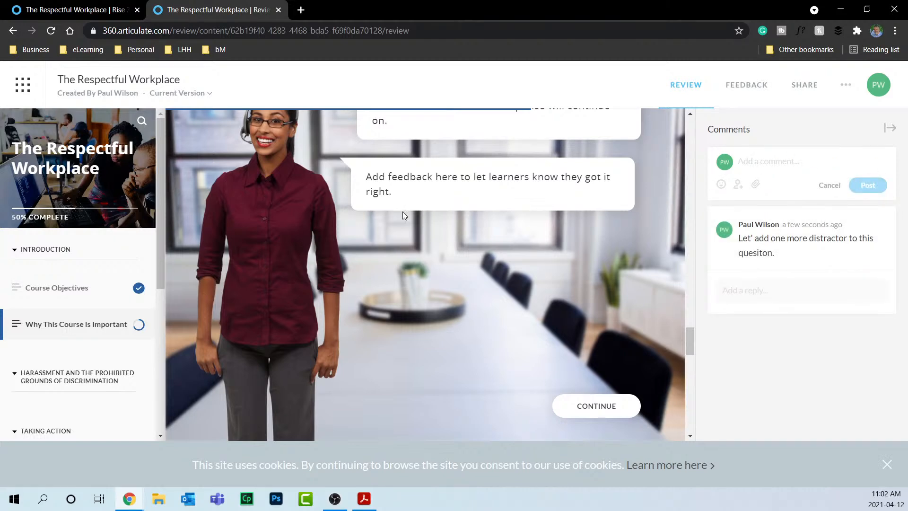
# Continue past the scenario question and sort Item 1 into Category 1 and Item 2 into Category 2.
pyautogui.scroll(-5, 452, 279)
pyautogui.click(588, 170)
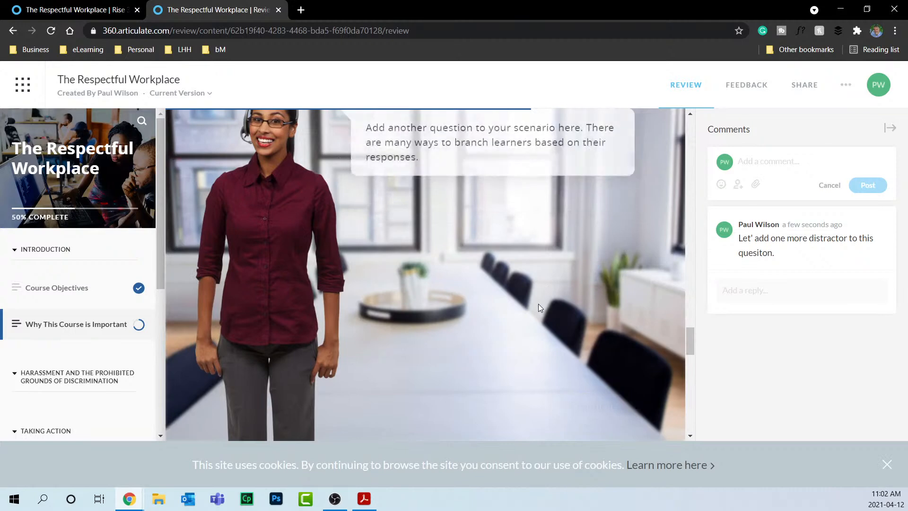
pyautogui.scroll(-5, 538, 307)
pyautogui.scroll(-3, 432, 251)
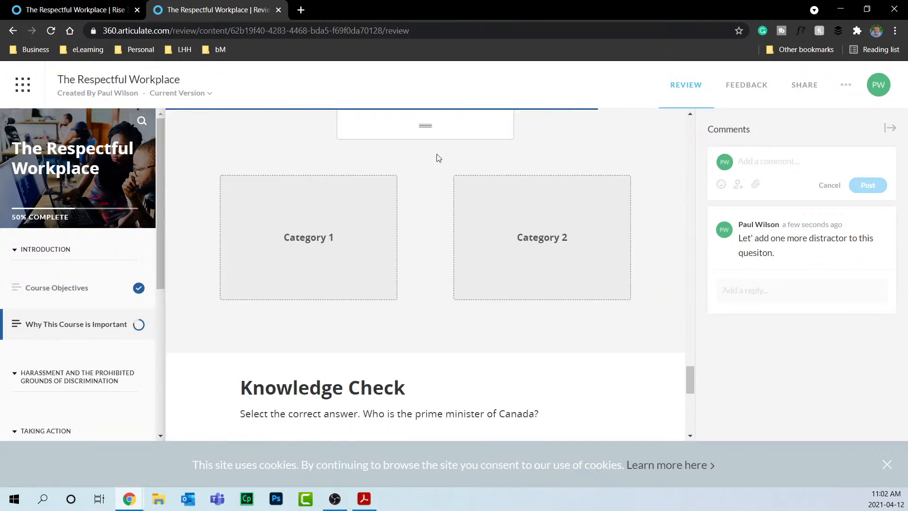
pyautogui.moveTo(415, 136); pyautogui.dragTo(308, 265)
pyautogui.moveTo(454, 126); pyautogui.dragTo(574, 239)
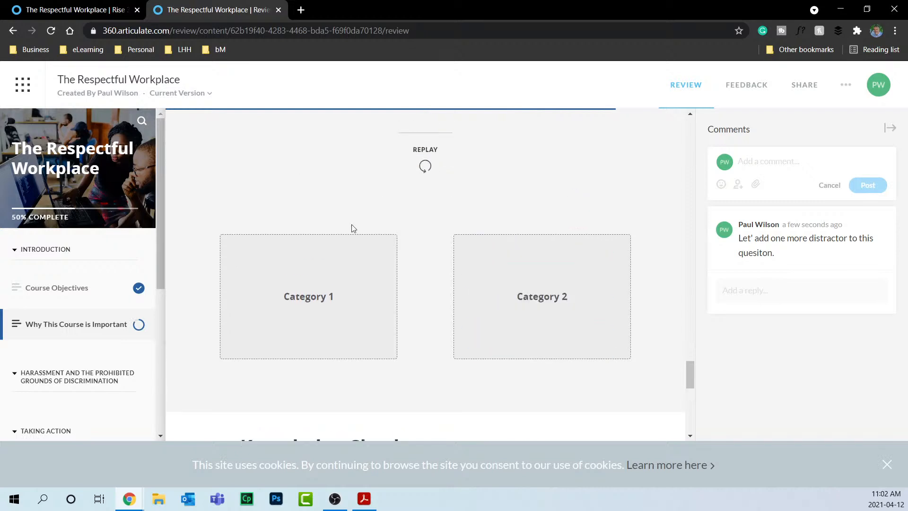
# Collapse the comments panel and flip all three flashcards, starting with the Justin Trudeau card.
pyautogui.scroll(-5, 679, 288)
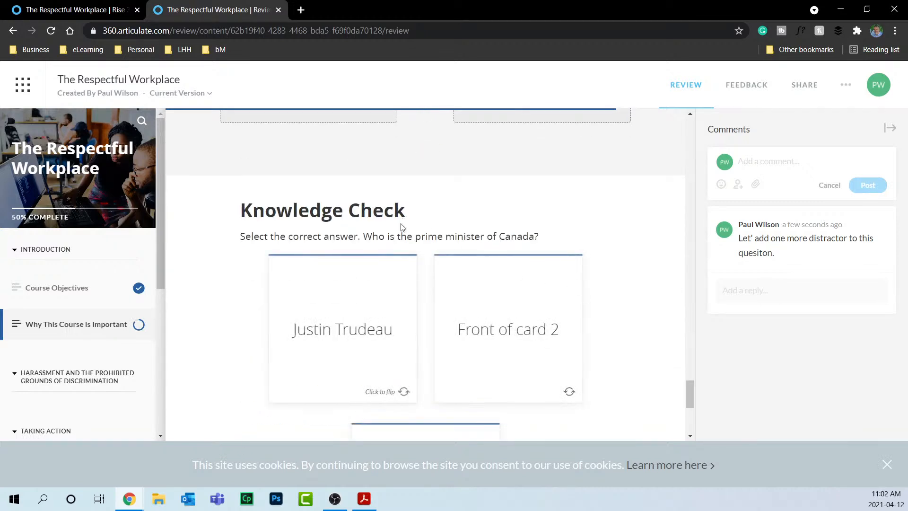
pyautogui.click(891, 129)
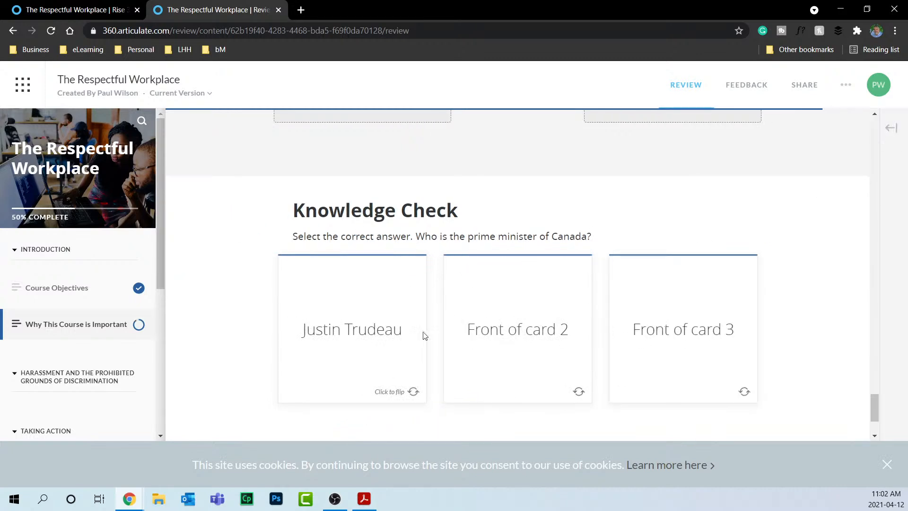
pyautogui.click(358, 337)
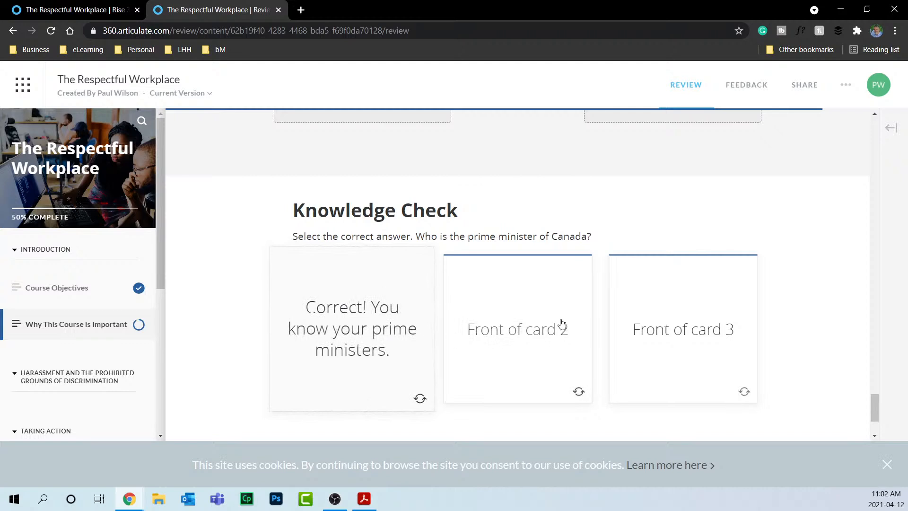
pyautogui.click(531, 334)
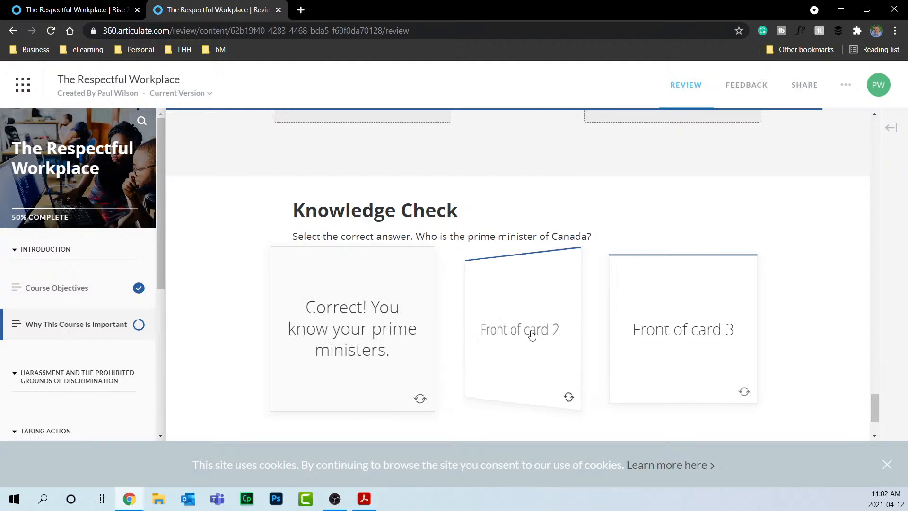
pyautogui.click(676, 338)
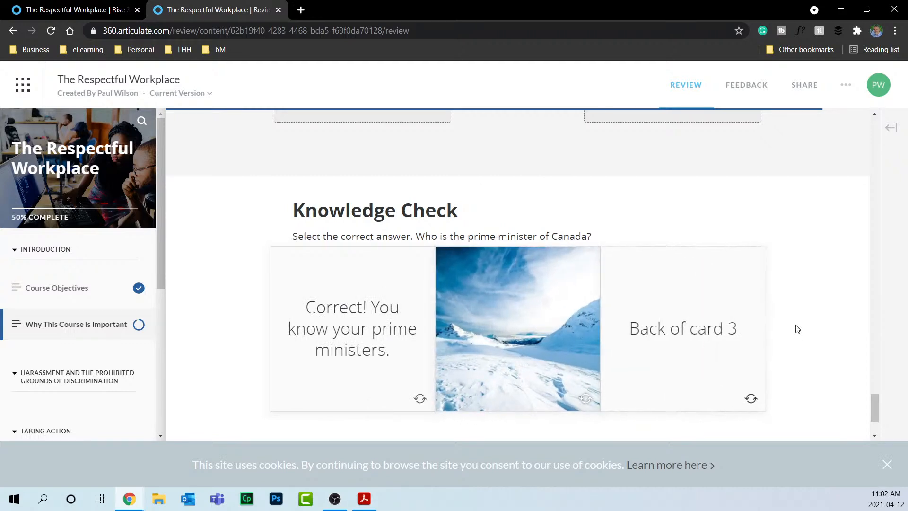
# Continue to complete the lesson at 100%, then return to the My Content list.
pyautogui.scroll(-1, 534, 312)
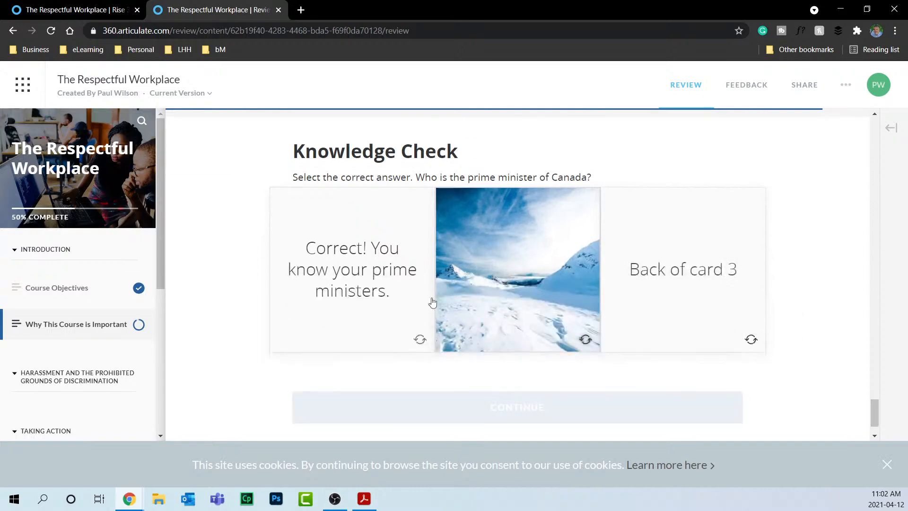
pyautogui.click(526, 406)
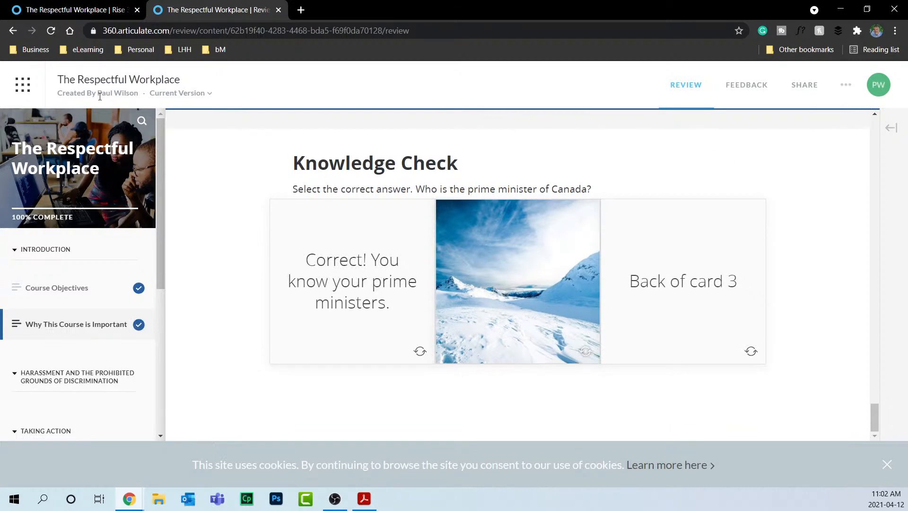
pyautogui.click(19, 88)
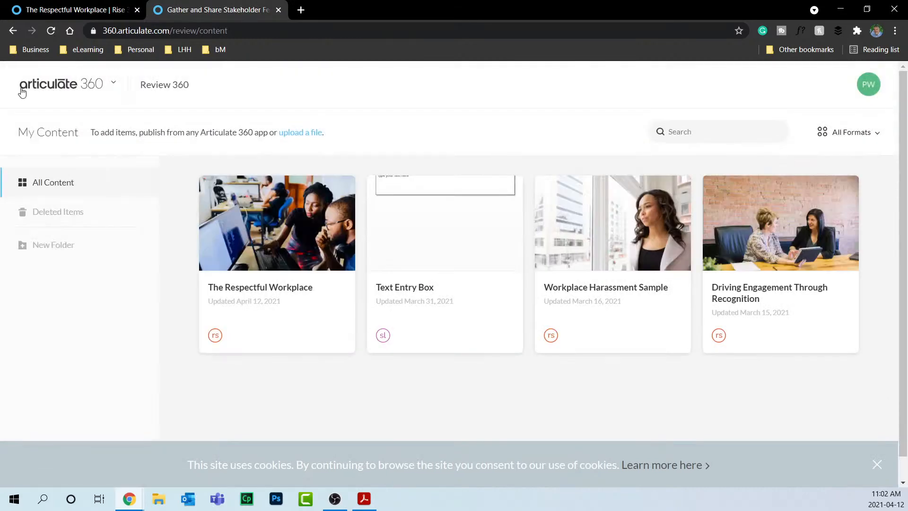
# Switch from Review 360 to Rise 360 and open The Respectful Workplace course.
pyautogui.click(63, 92)
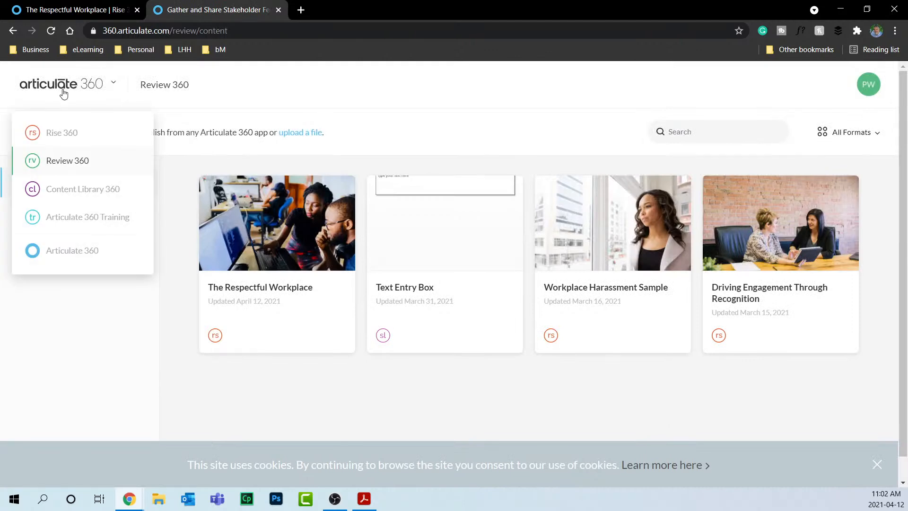
pyautogui.click(73, 135)
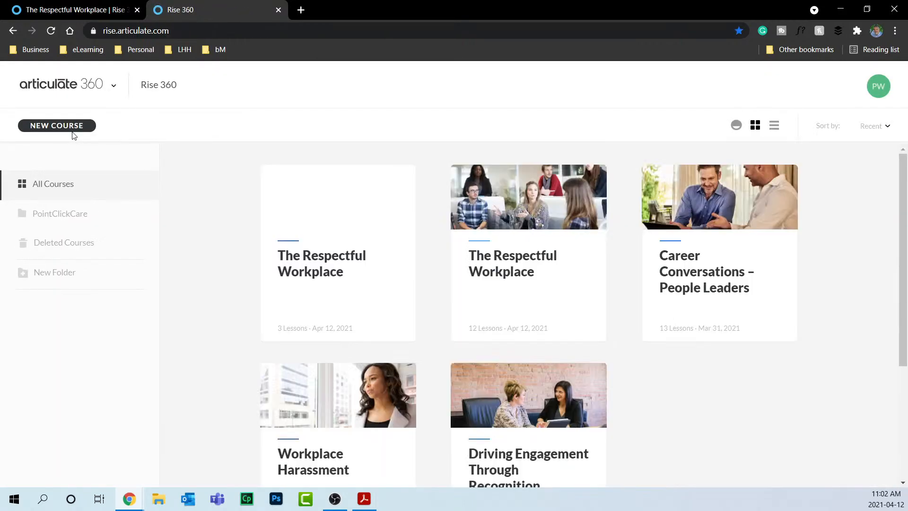
pyautogui.scroll(-3, 732, 381)
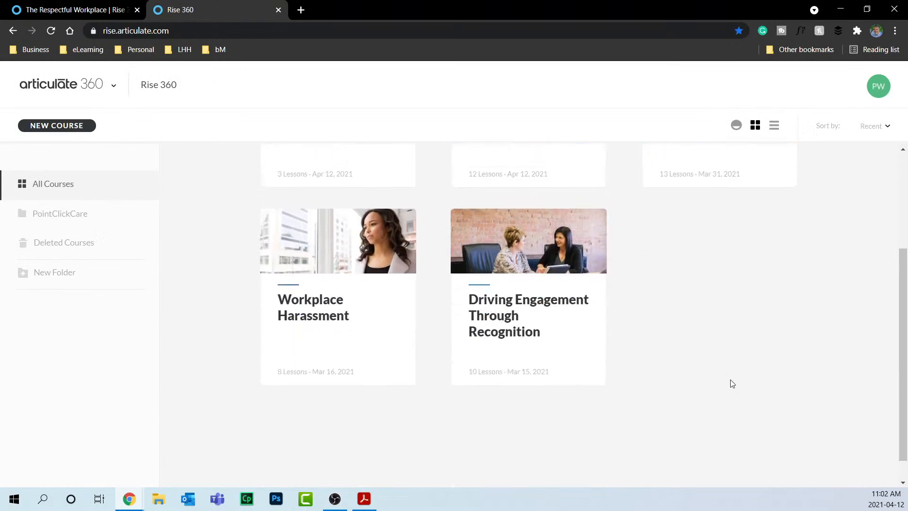
pyautogui.scroll(3, 732, 381)
pyautogui.click(349, 253)
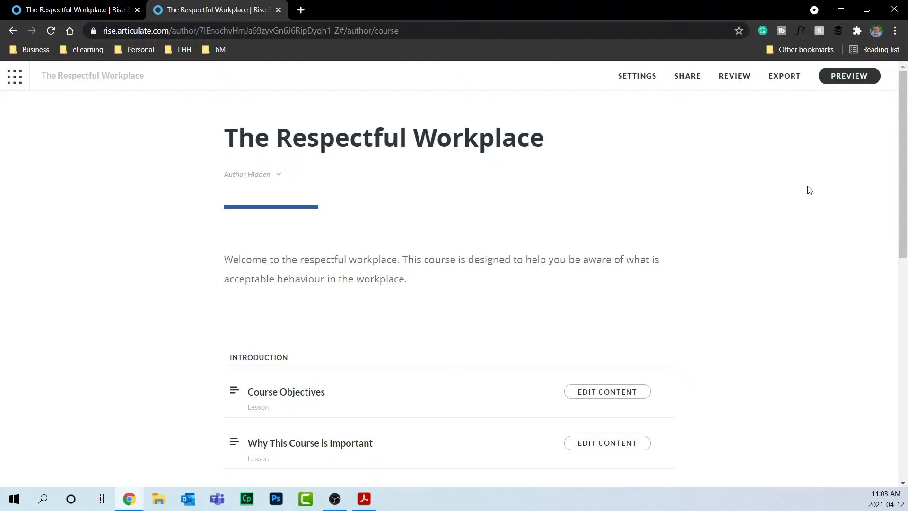
# Export the course as an LMS package with the xAPI (Tin Can) standard.
pyautogui.click(783, 77)
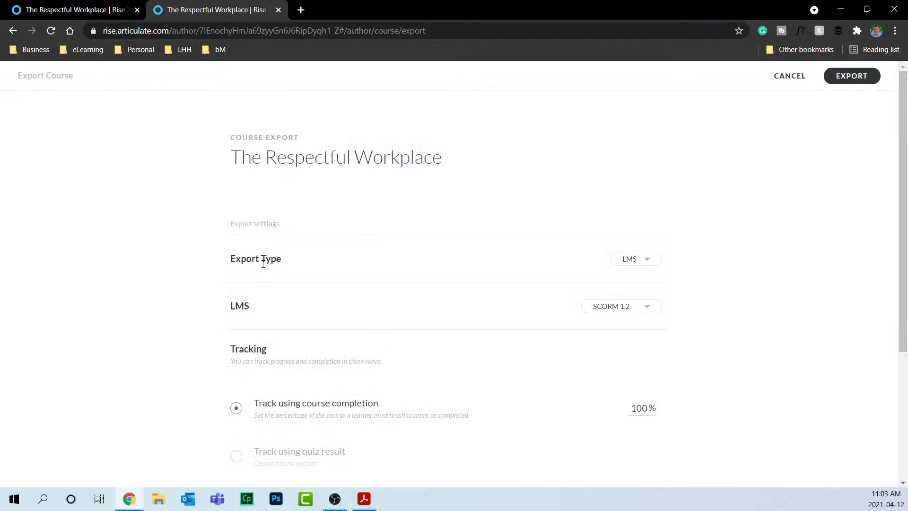
pyautogui.click(644, 261)
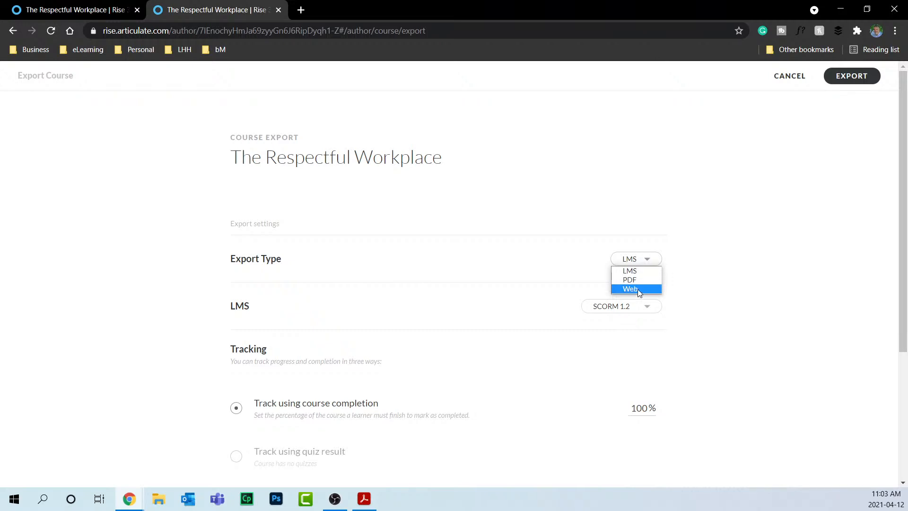
pyautogui.click(639, 273)
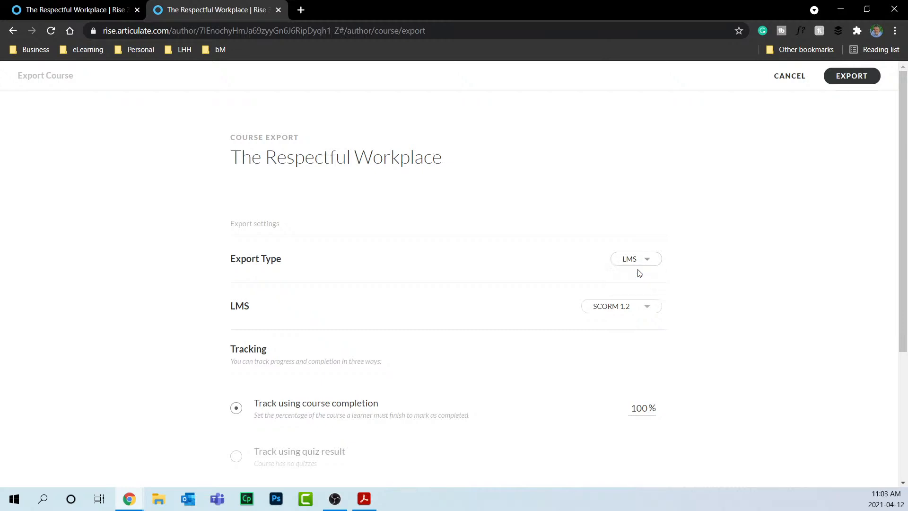
pyautogui.click(643, 308)
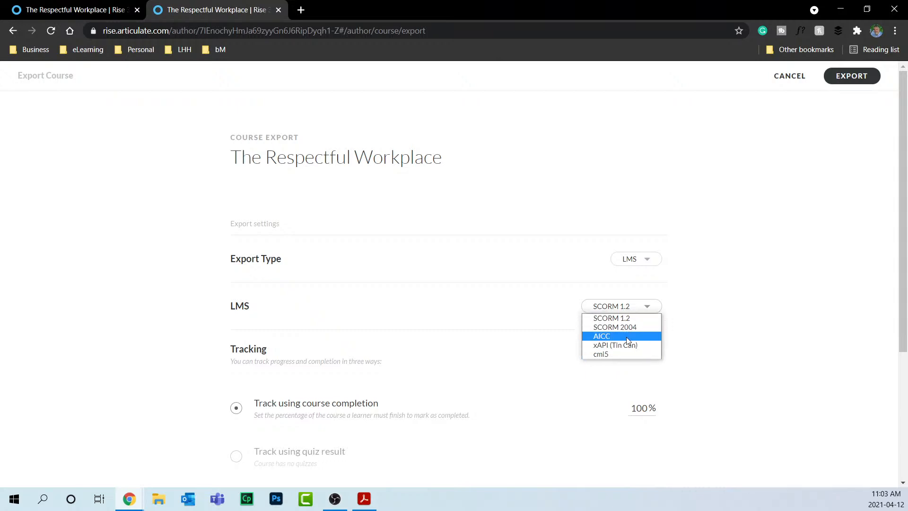
pyautogui.click(607, 347)
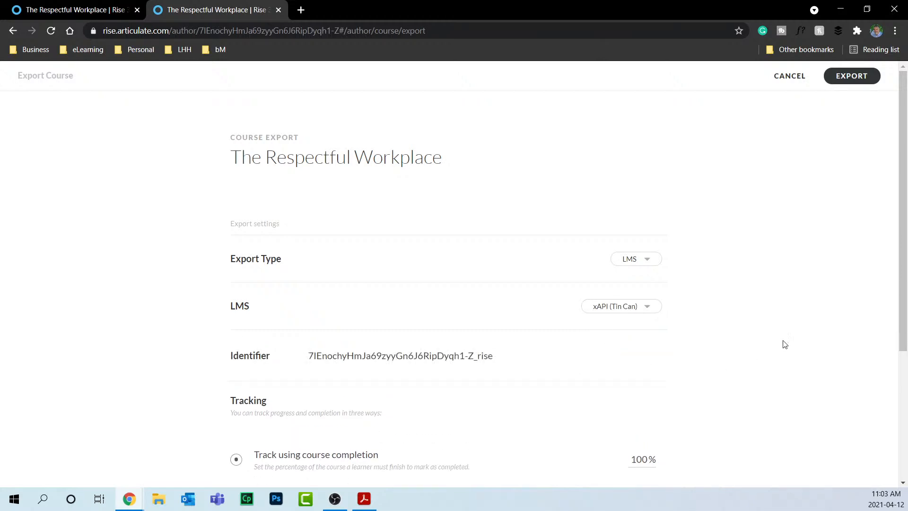
pyautogui.scroll(-4, 742, 350)
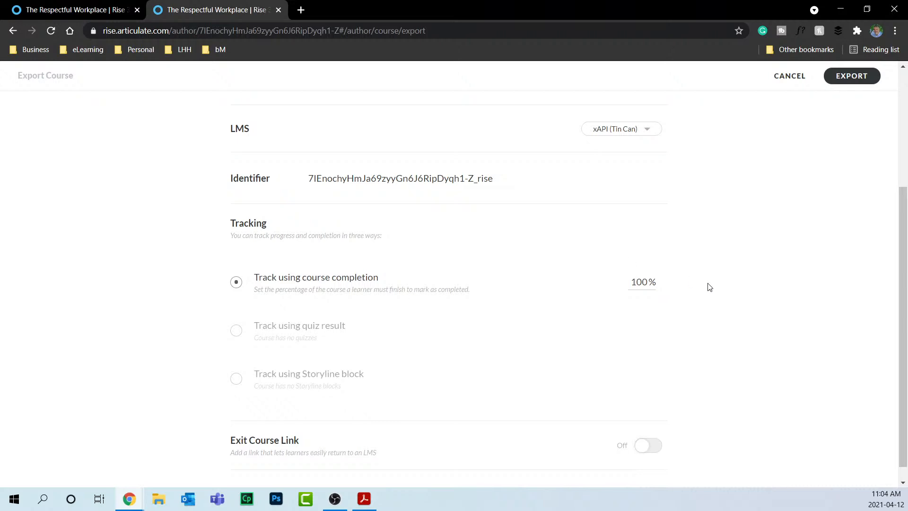
pyautogui.scroll(-1, 716, 281)
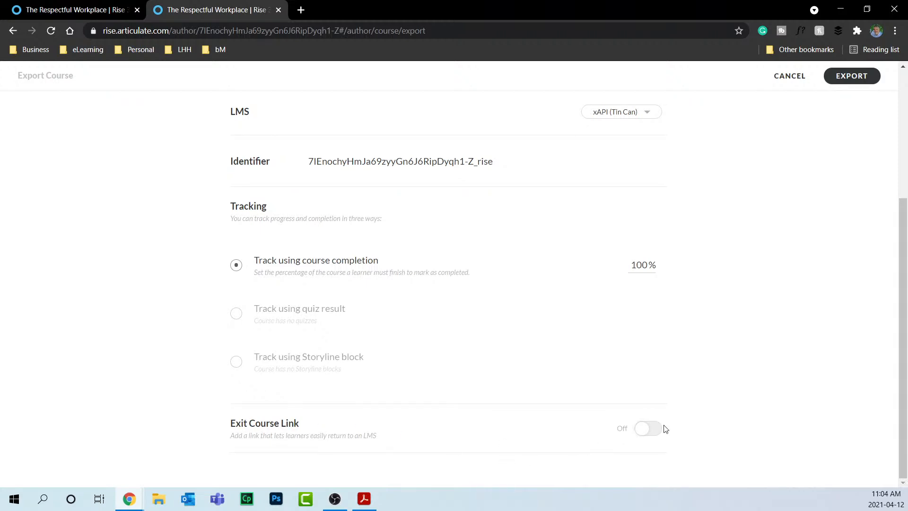
pyautogui.click(854, 76)
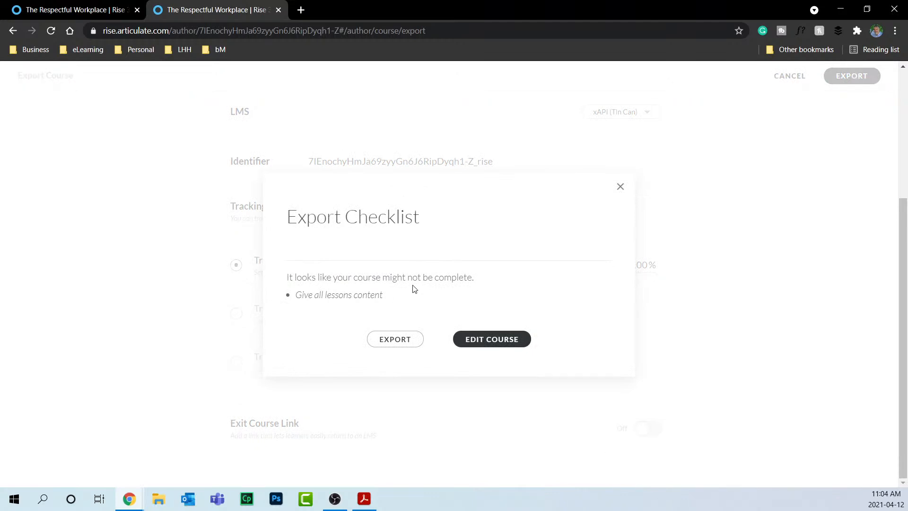
# Confirm the export despite the Export Checklist's incomplete-lesson warning.
pyautogui.click(400, 341)
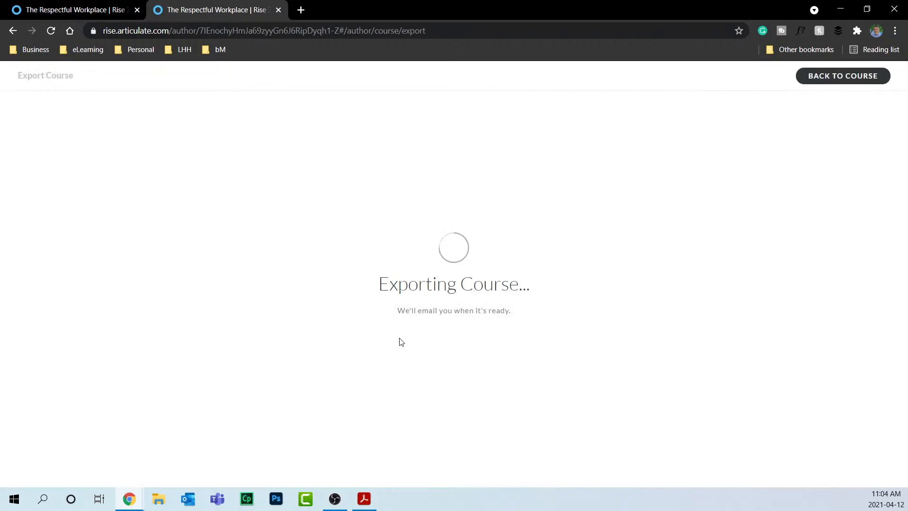
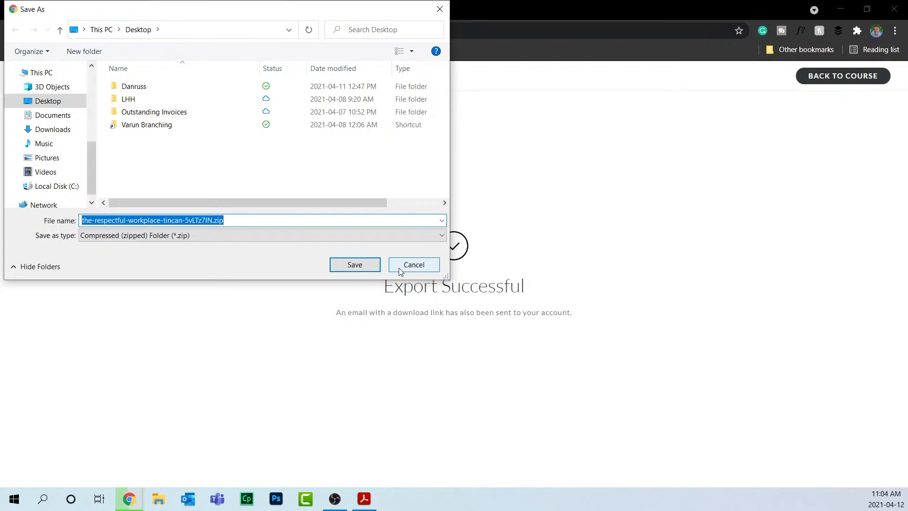
# Cancel saving the exported package and go back to The Respectful Workplace outline.
pyautogui.click(400, 267)
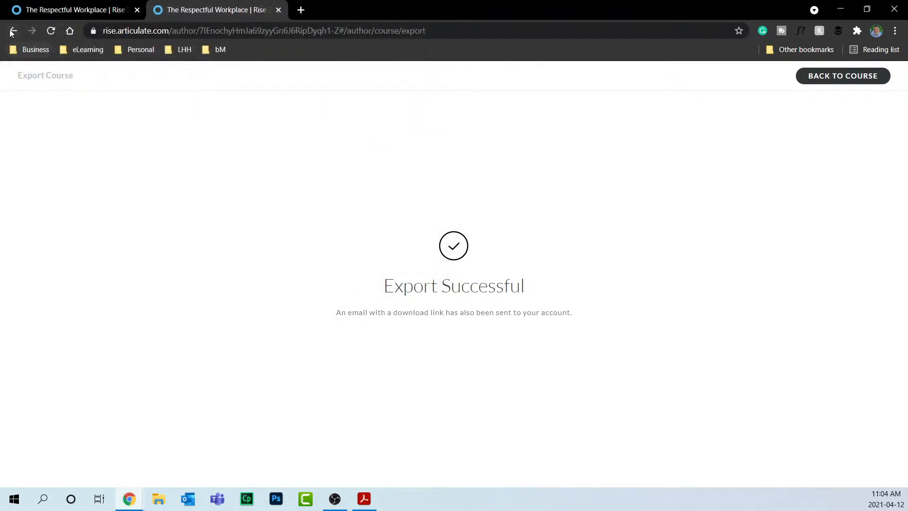
pyautogui.click(833, 82)
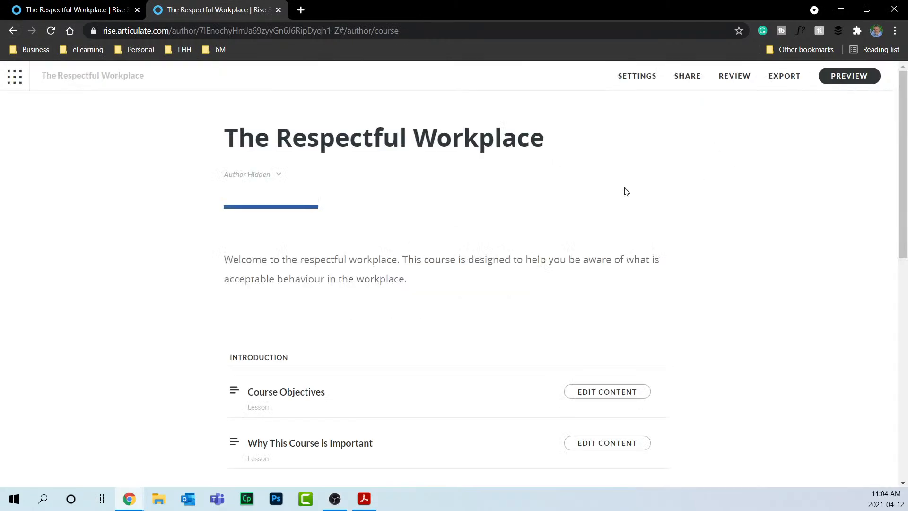
# From All Courses, open the 12-lesson Respectful Workplace copy, check its share link, and launch Preview.
pyautogui.click(10, 84)
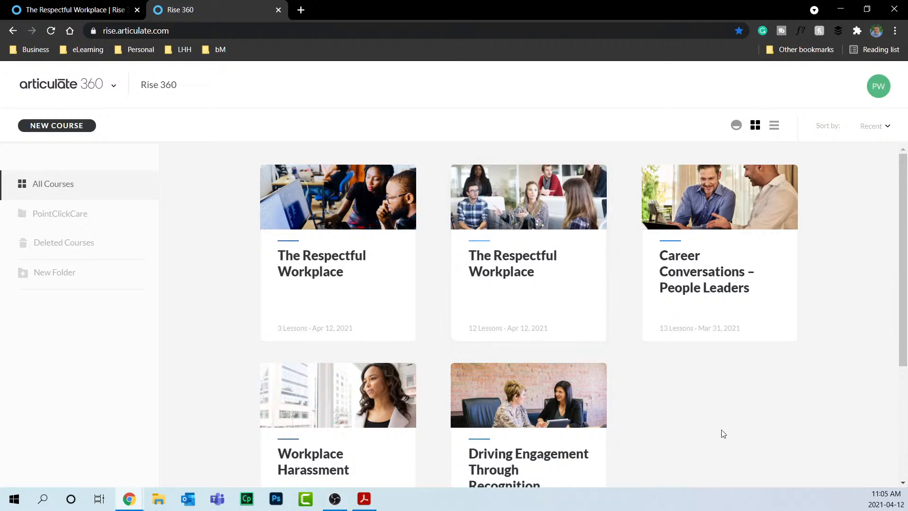
pyautogui.click(534, 260)
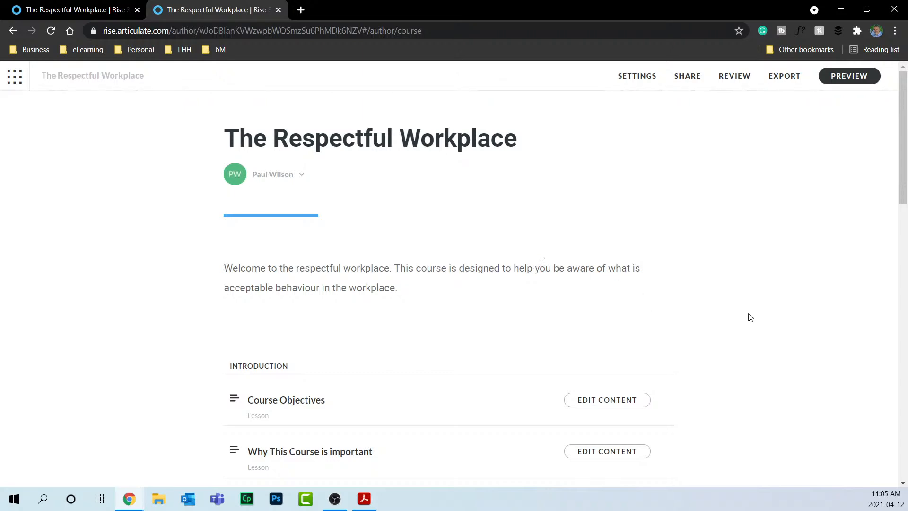
pyautogui.click(687, 78)
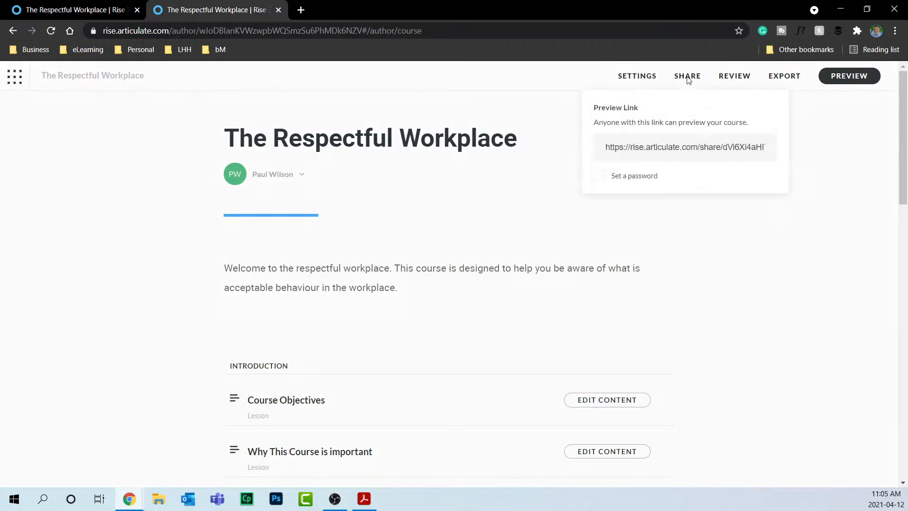
pyautogui.click(836, 161)
pyautogui.click(839, 84)
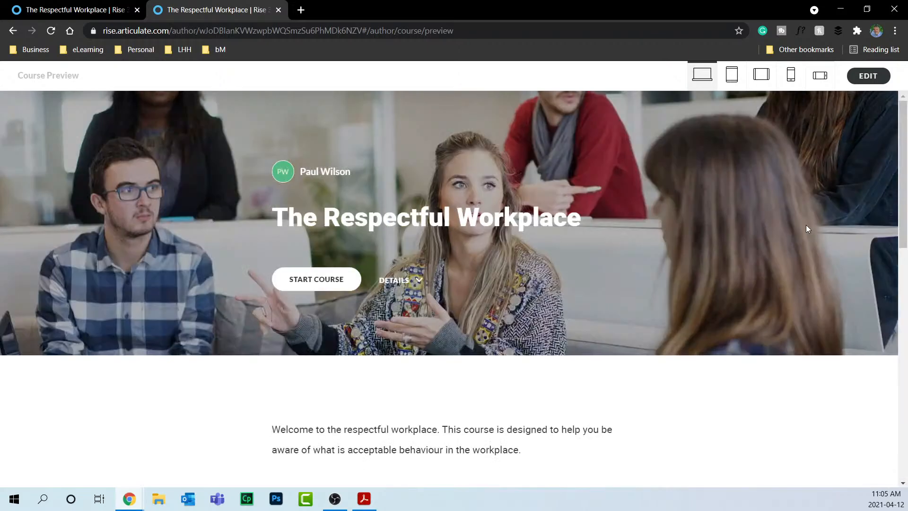
# Start at Course Objectives and view tablet portrait/landscape, phone portrait/landscape, then desktop layouts.
pyautogui.click(308, 287)
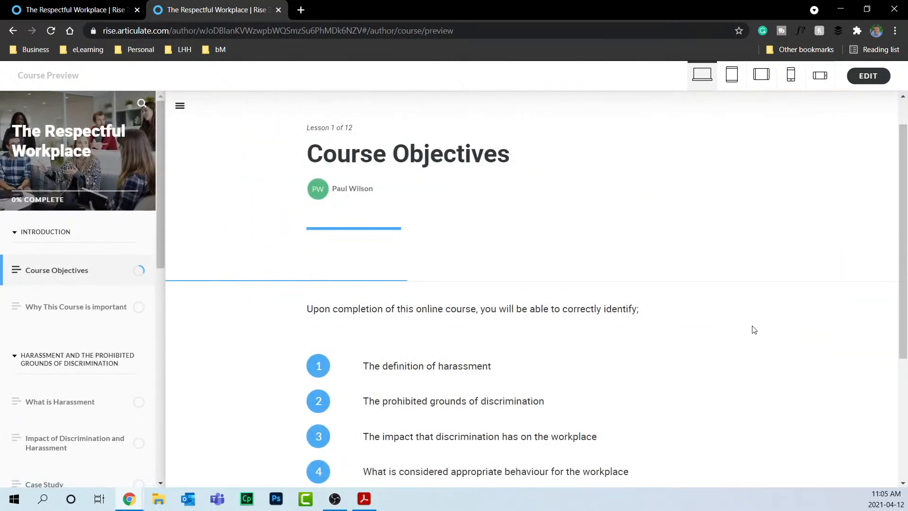
pyautogui.click(730, 76)
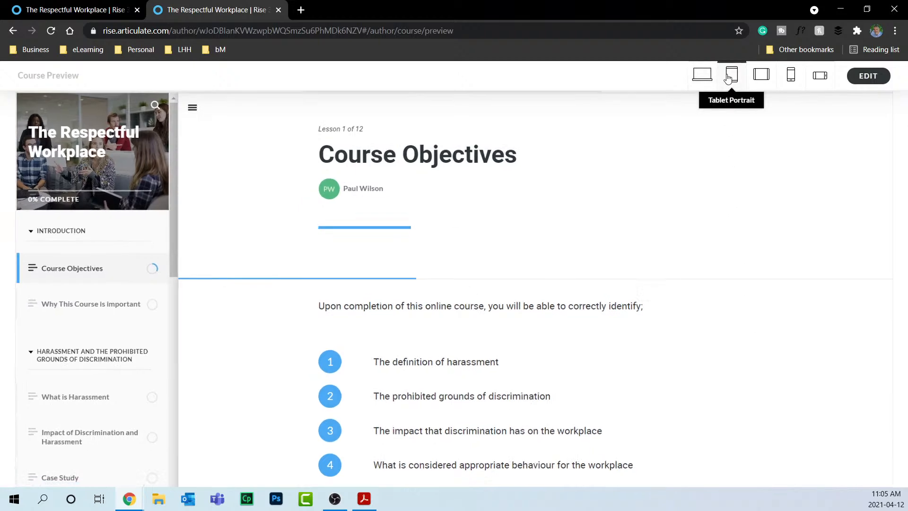
pyautogui.click(761, 75)
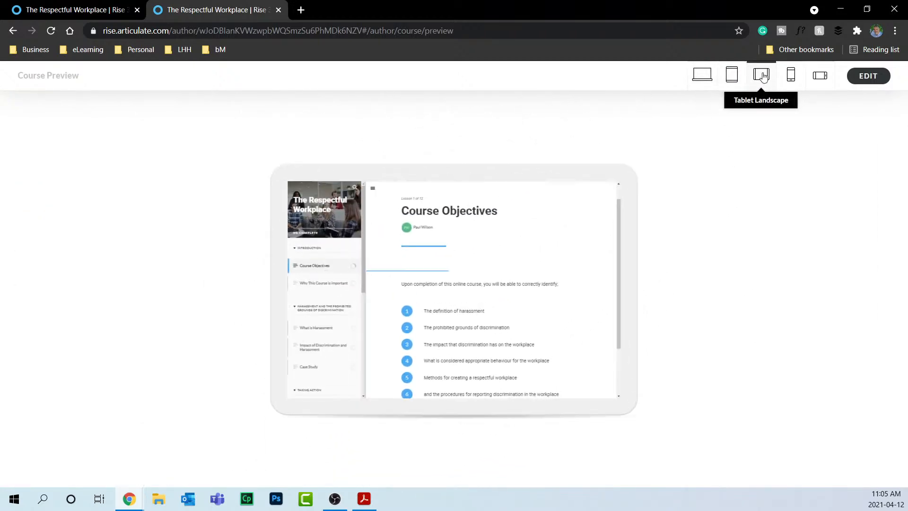
pyautogui.click(791, 75)
pyautogui.click(820, 76)
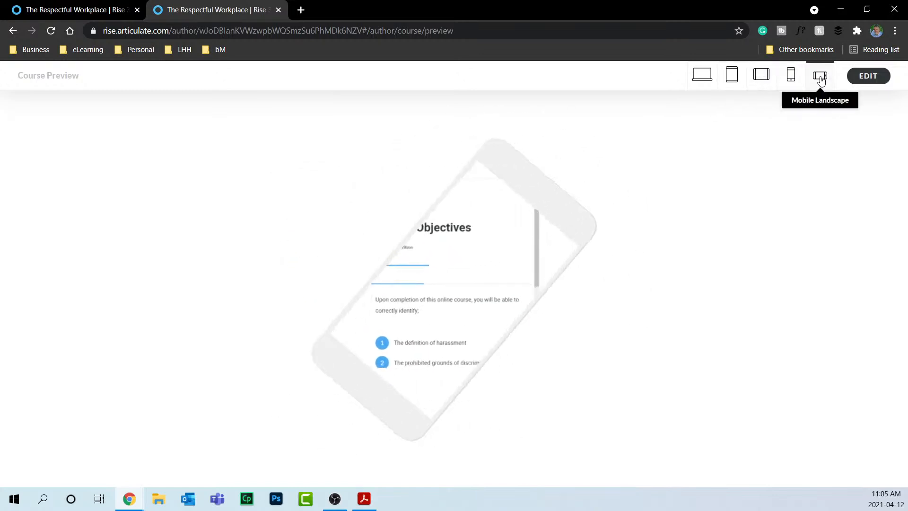
pyautogui.click(701, 76)
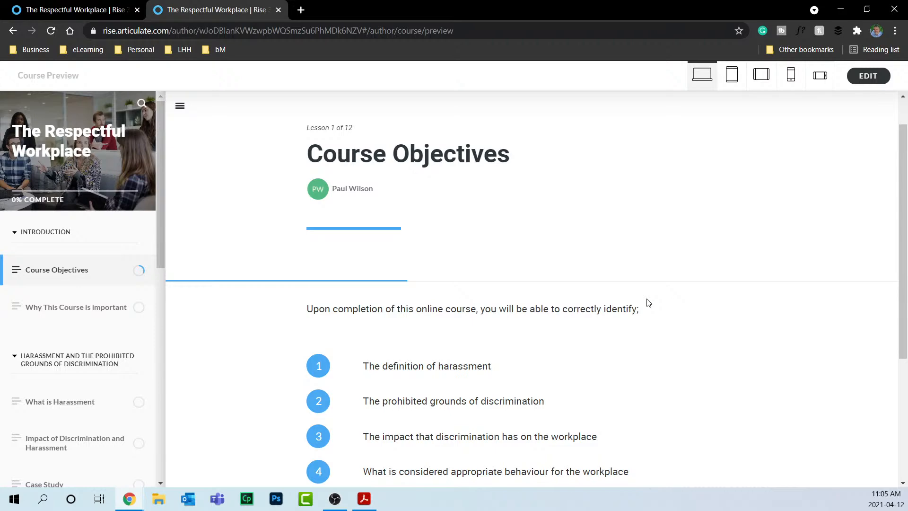
# Continue past Course Objectives and Why This Course is Important to What is Harassment.
pyautogui.scroll(-4, 662, 326)
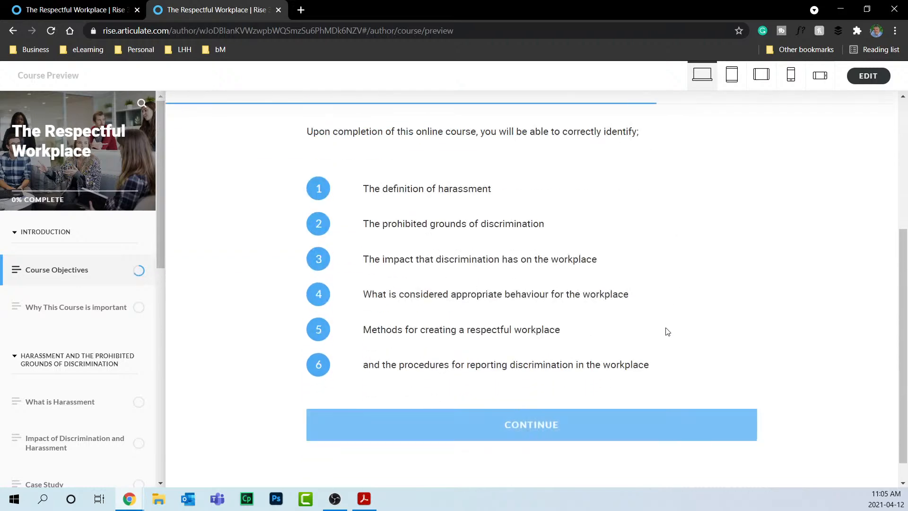
pyautogui.click(541, 409)
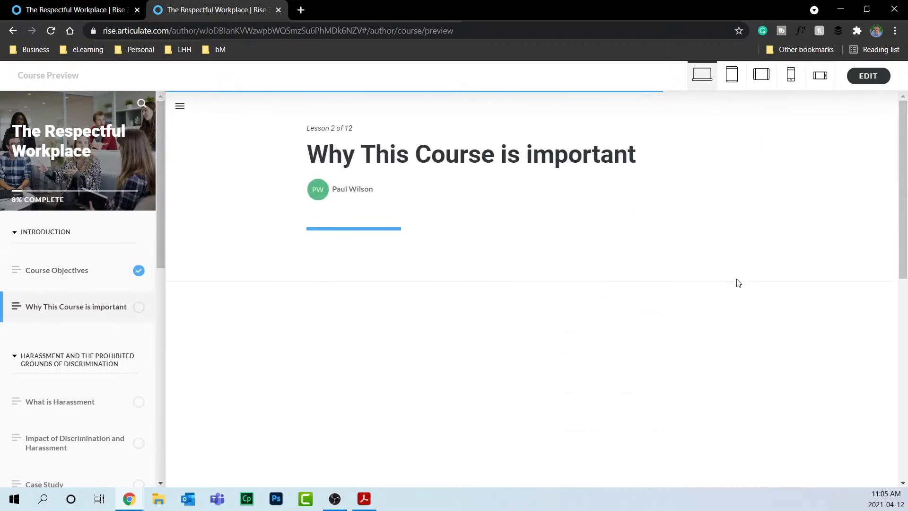
pyautogui.scroll(-6, 739, 282)
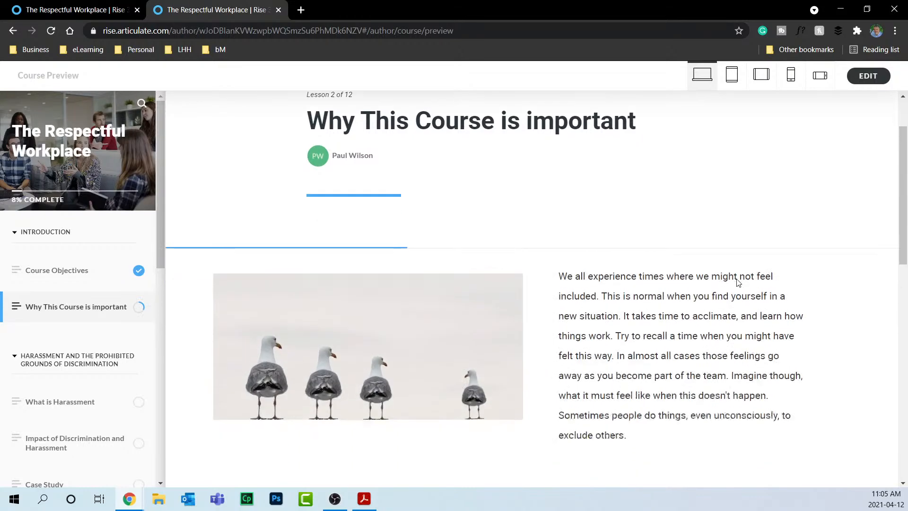
pyautogui.scroll(-6, 739, 283)
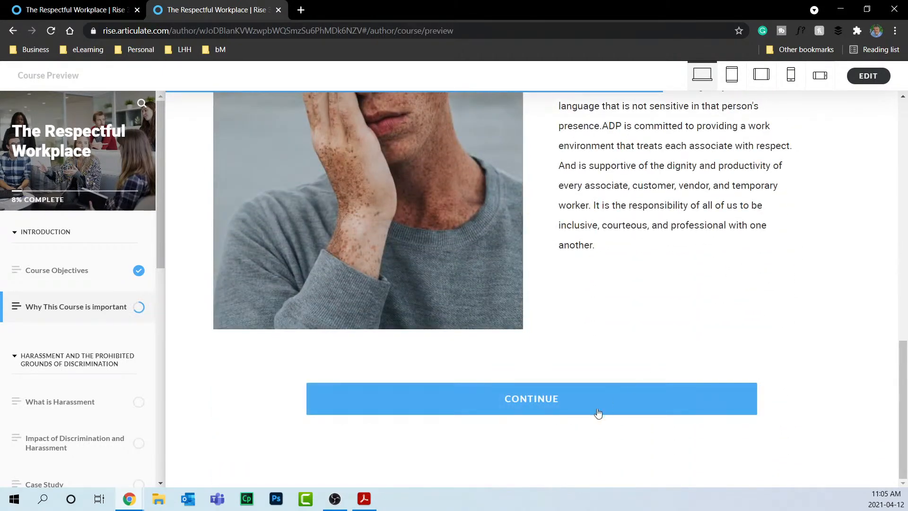
pyautogui.click(557, 406)
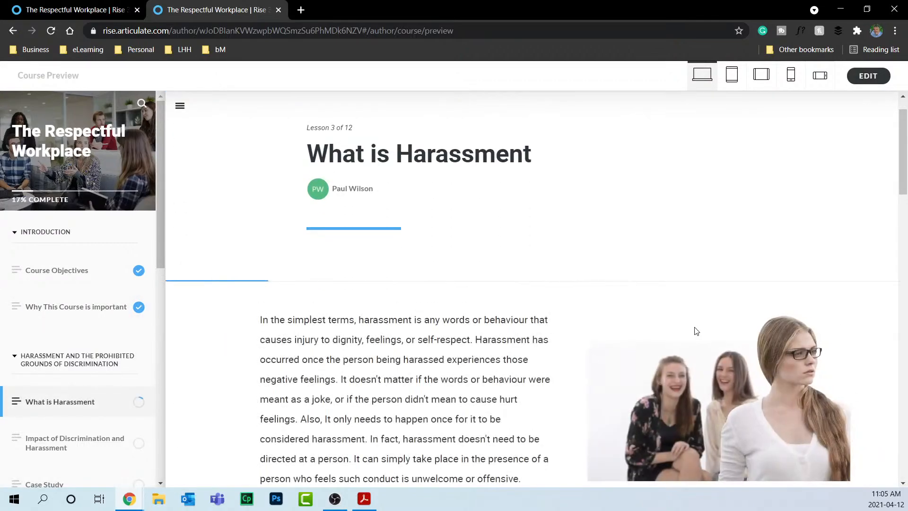
# Flip through the Race, Colour, Religion and Age cards in What is Harassment.
pyautogui.scroll(-5, 624, 319)
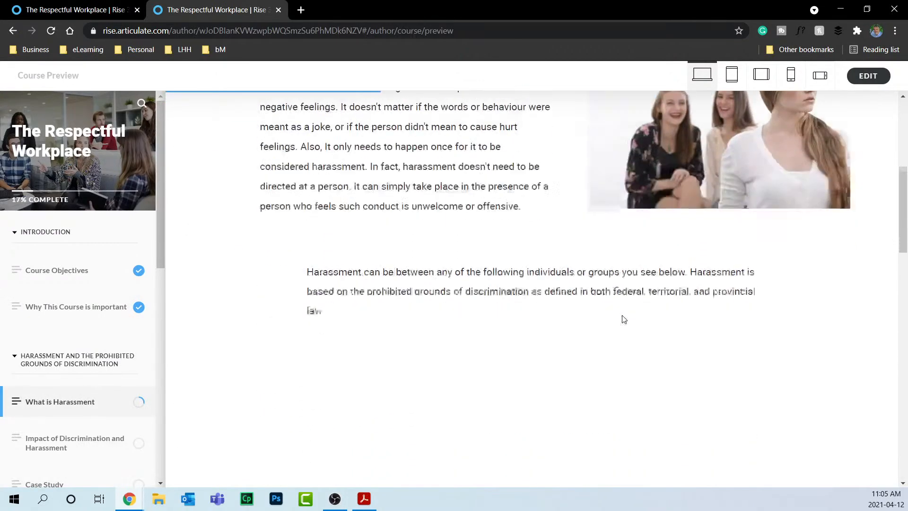
pyautogui.scroll(-2, 624, 319)
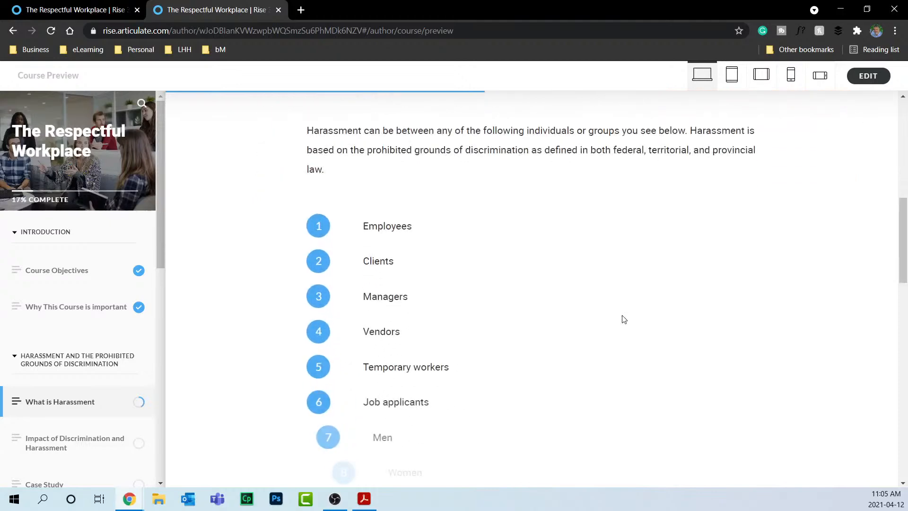
pyautogui.scroll(-2, 624, 319)
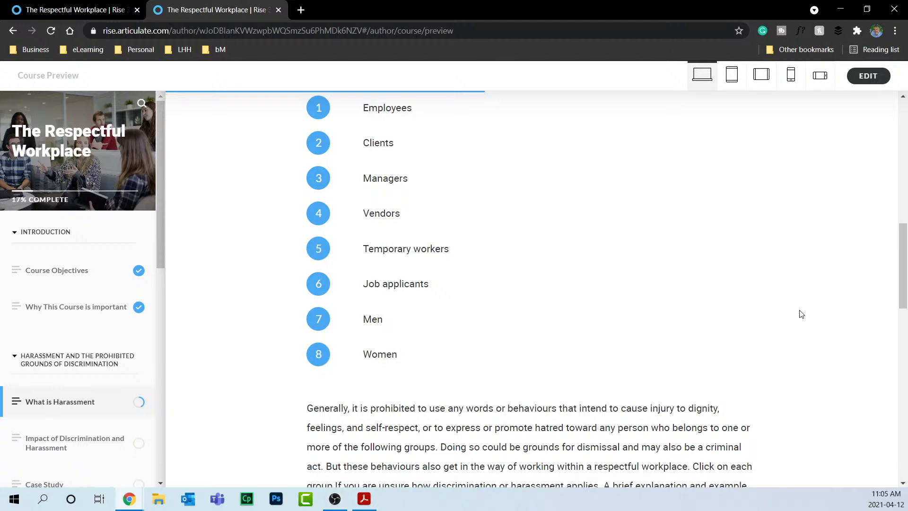
pyautogui.scroll(-7, 801, 314)
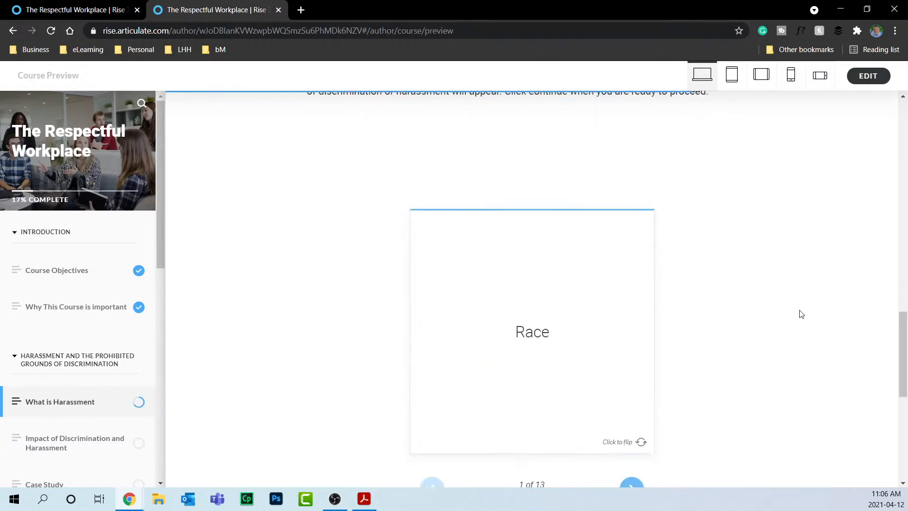
pyautogui.scroll(-2, 800, 314)
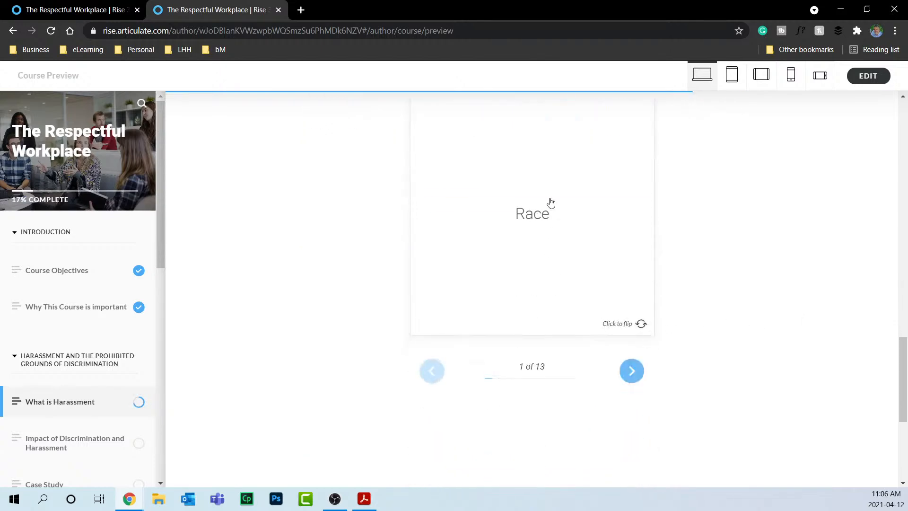
pyautogui.click(614, 285)
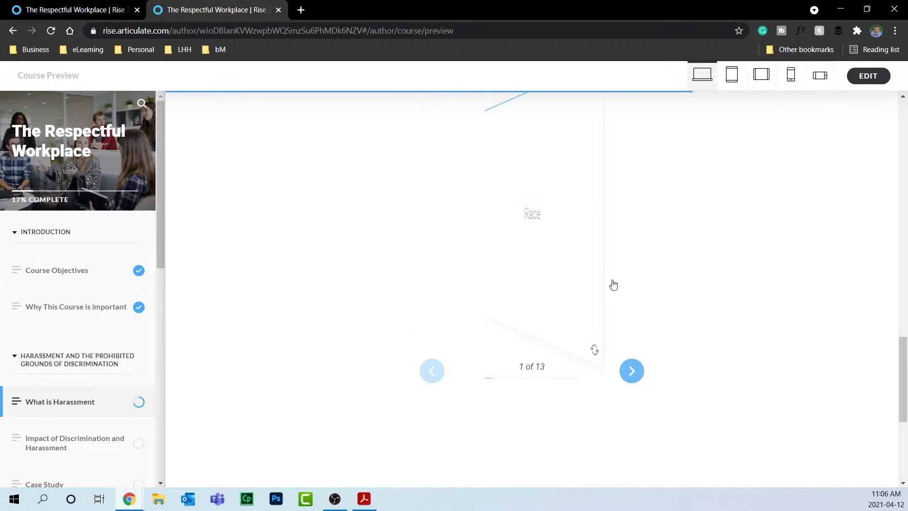
pyautogui.click(634, 366)
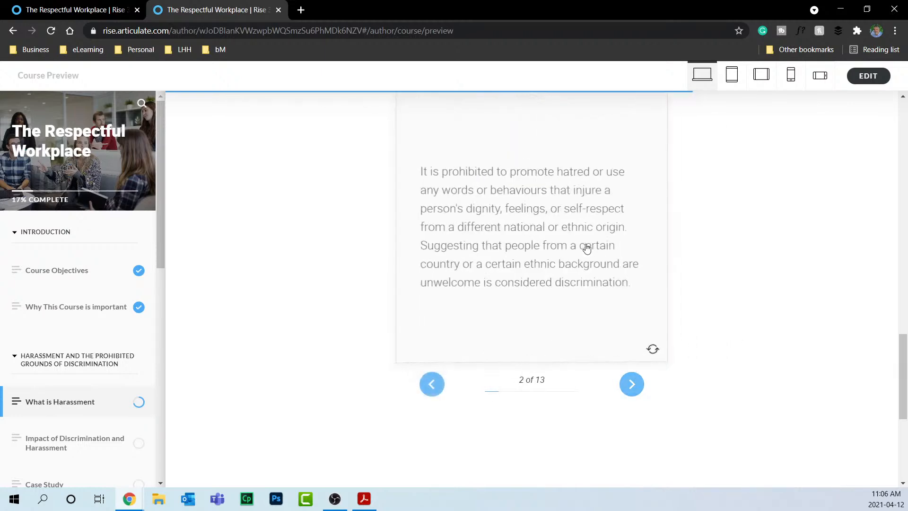
pyautogui.click(631, 383)
pyautogui.click(580, 242)
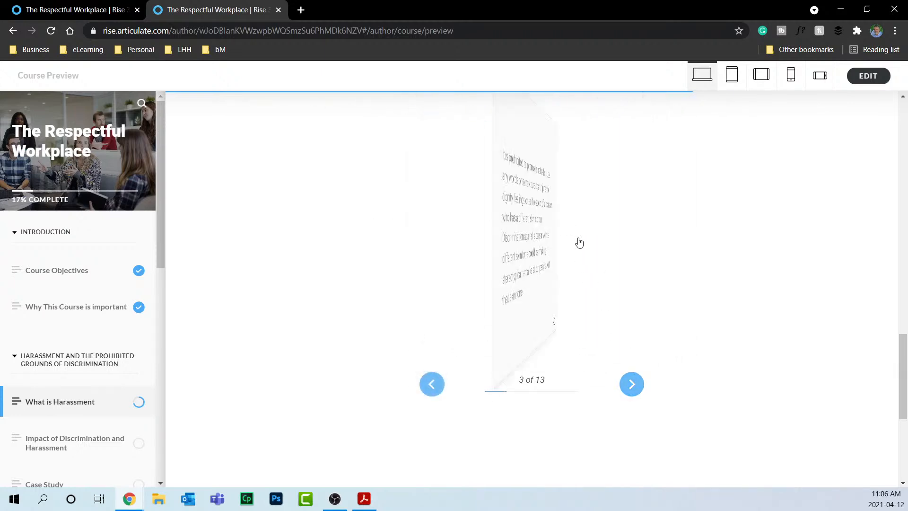
pyautogui.click(632, 384)
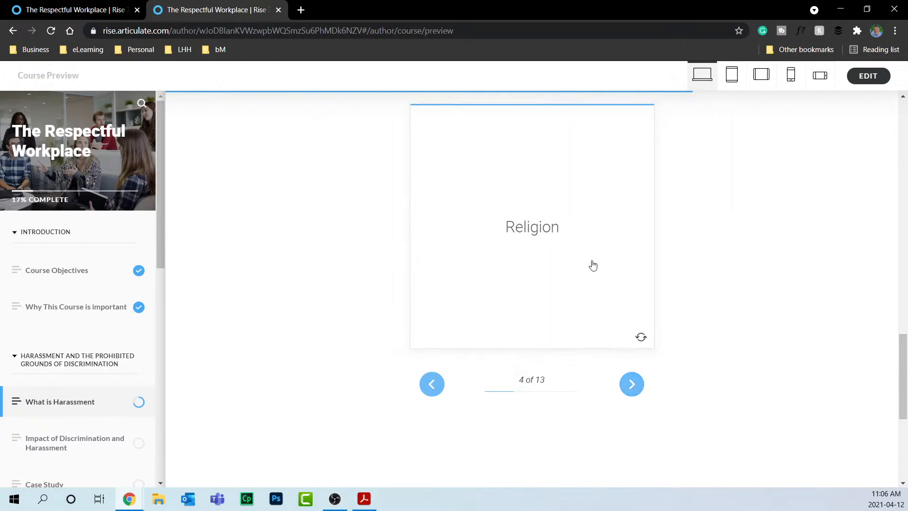
pyautogui.click(591, 263)
pyautogui.click(633, 385)
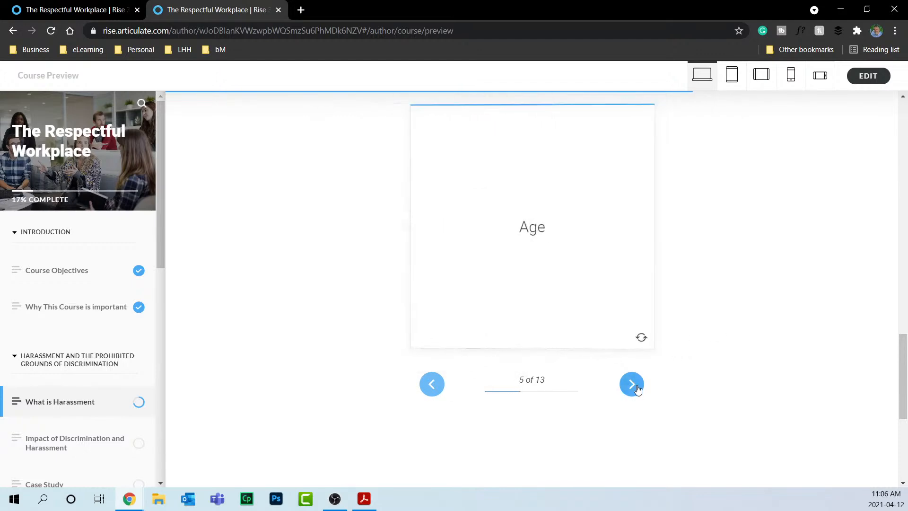
pyautogui.click(594, 240)
# Expand the Race, Gaining Insight and Making It Real sections, then continue to lesson 4.
pyautogui.scroll(-5, 707, 296)
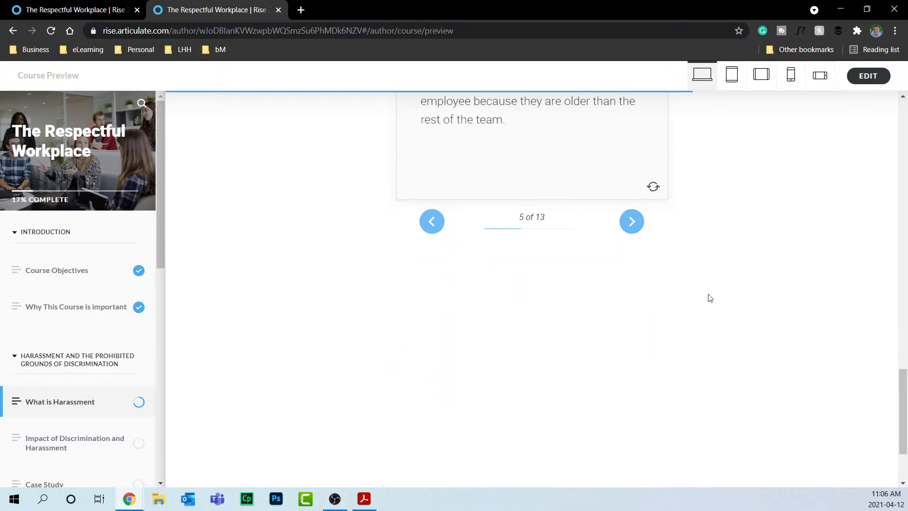
pyautogui.click(716, 270)
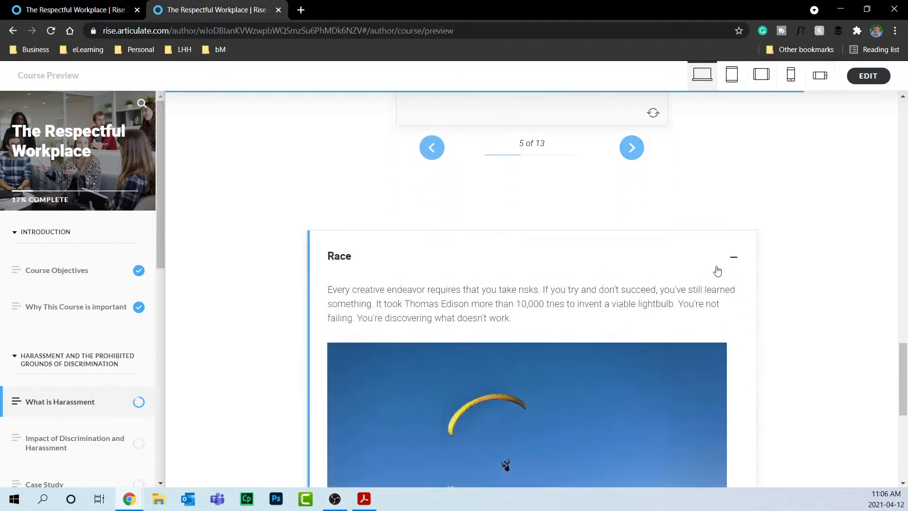
pyautogui.scroll(-5, 716, 272)
pyautogui.click(708, 326)
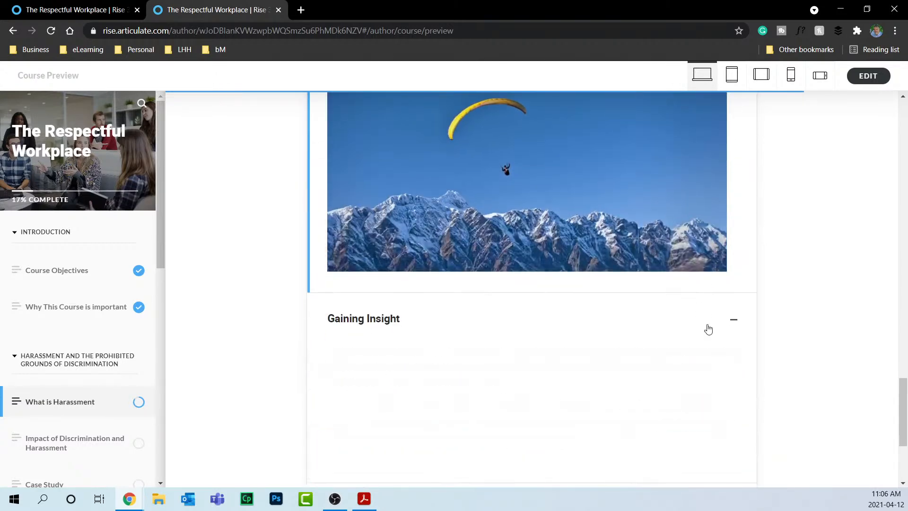
pyautogui.scroll(-4, 707, 328)
pyautogui.click(705, 310)
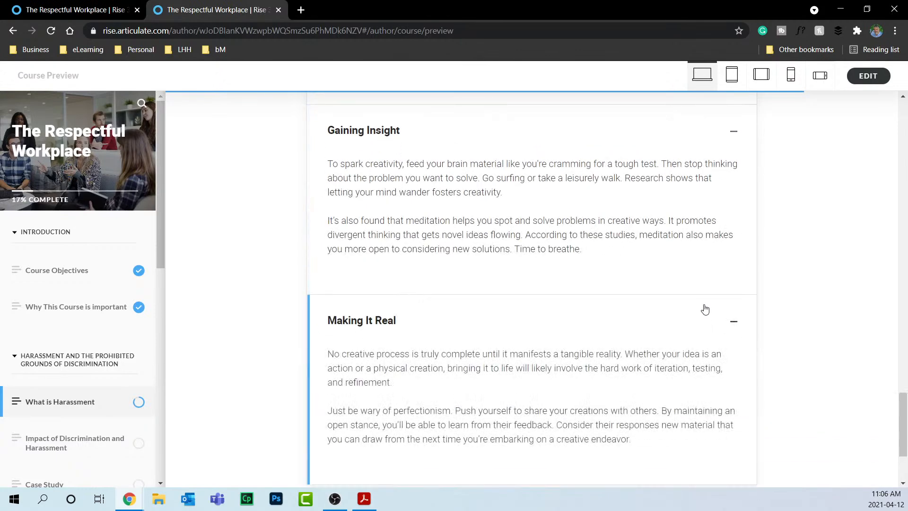
pyautogui.scroll(-3, 833, 274)
pyautogui.click(660, 391)
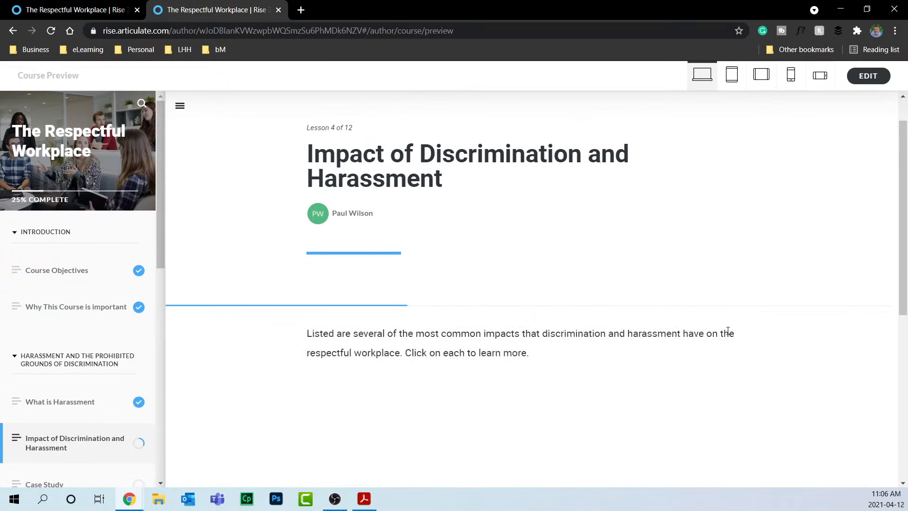
# View all six impact topics, from Damaged Careers to public embarrassment, then continue to Case Study.
pyautogui.scroll(-4, 727, 331)
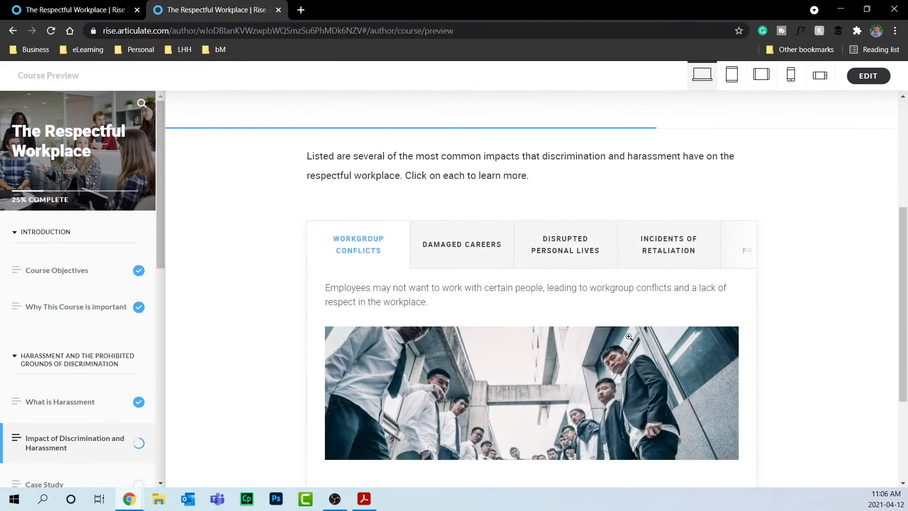
pyautogui.click(447, 253)
pyautogui.click(566, 251)
pyautogui.click(684, 254)
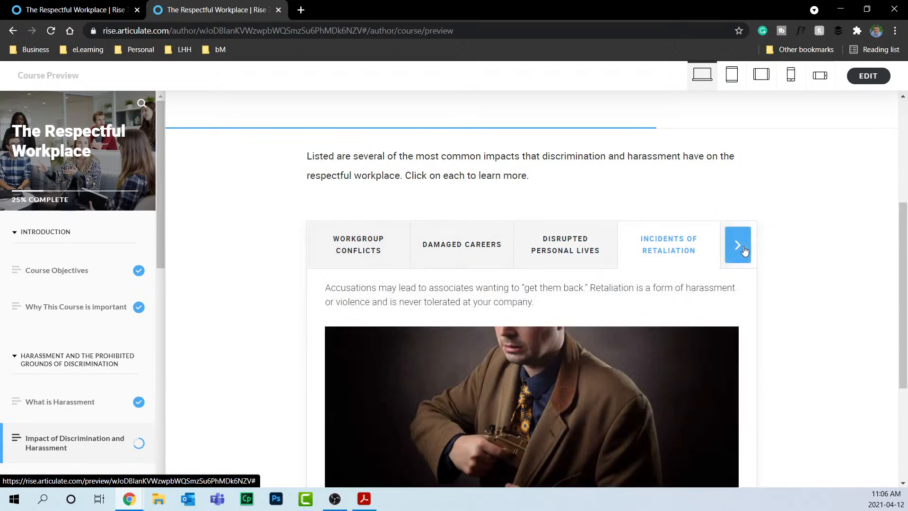
pyautogui.click(744, 251)
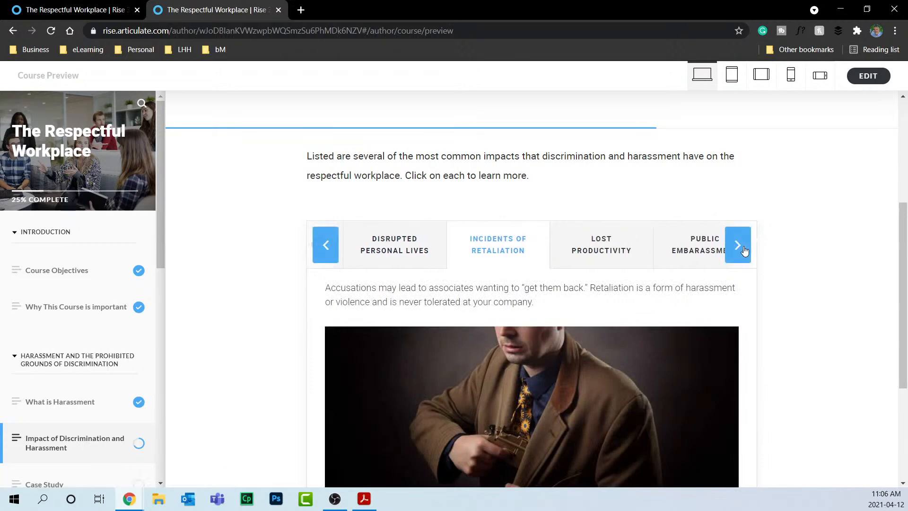
pyautogui.click(597, 243)
pyautogui.click(708, 241)
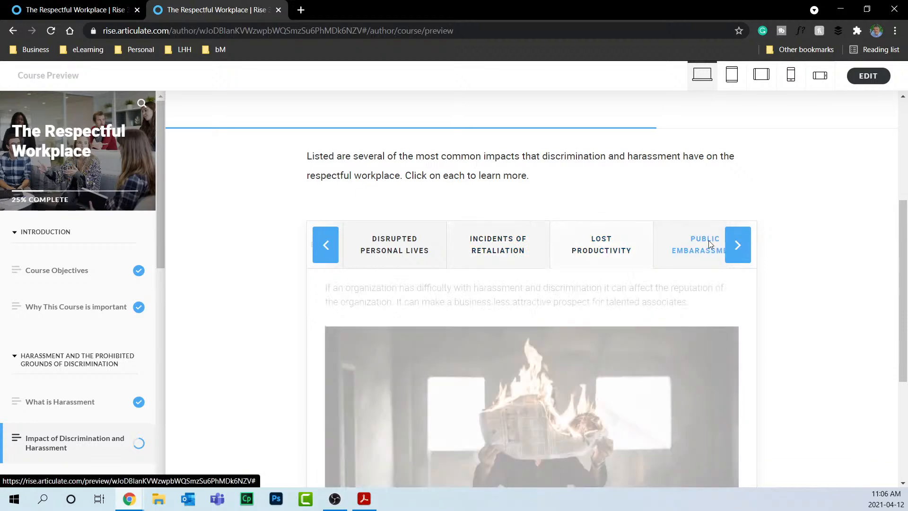
pyautogui.scroll(-5, 781, 272)
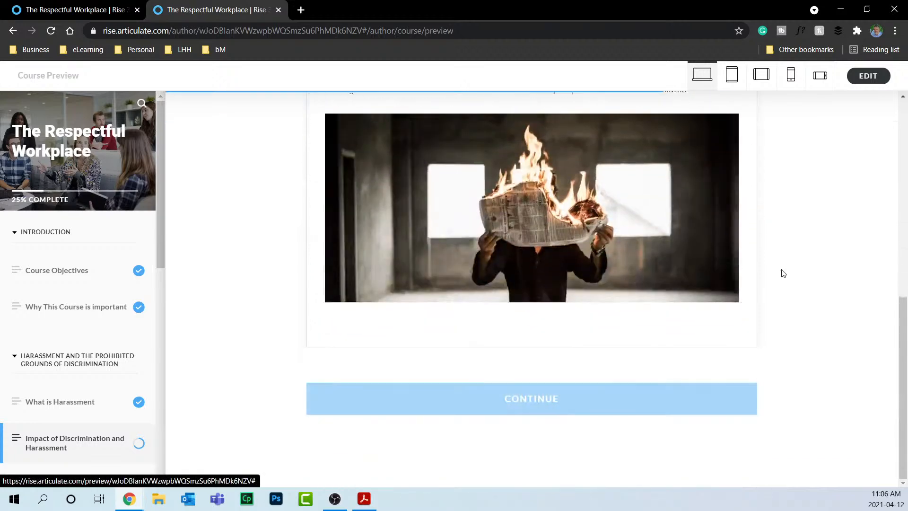
pyautogui.click(637, 412)
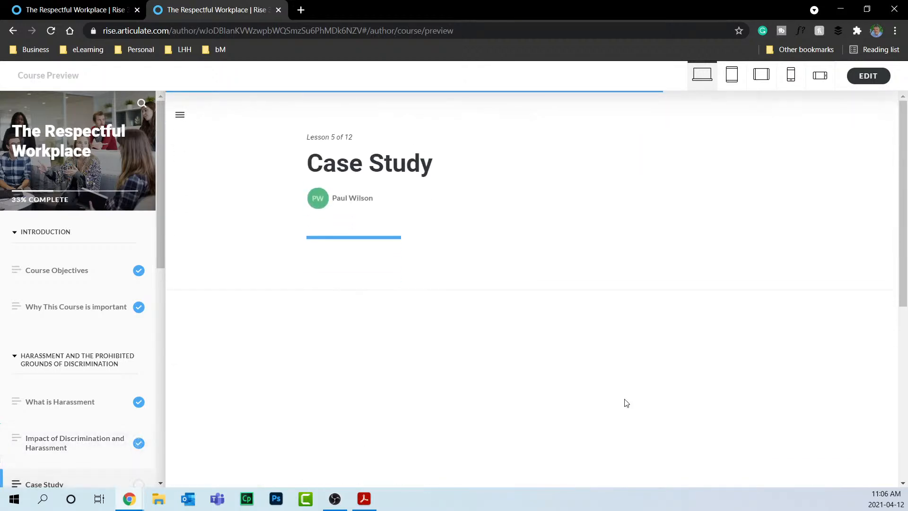
# Answer the Case Study: discrimination, any or all of the above, Yes for Gord; continue to Taking action.
pyautogui.scroll(-5, 663, 308)
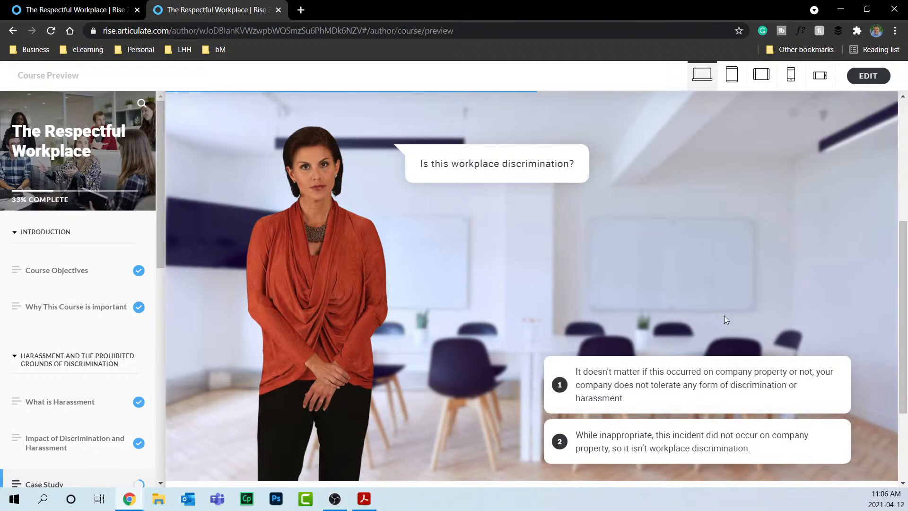
pyautogui.click(694, 372)
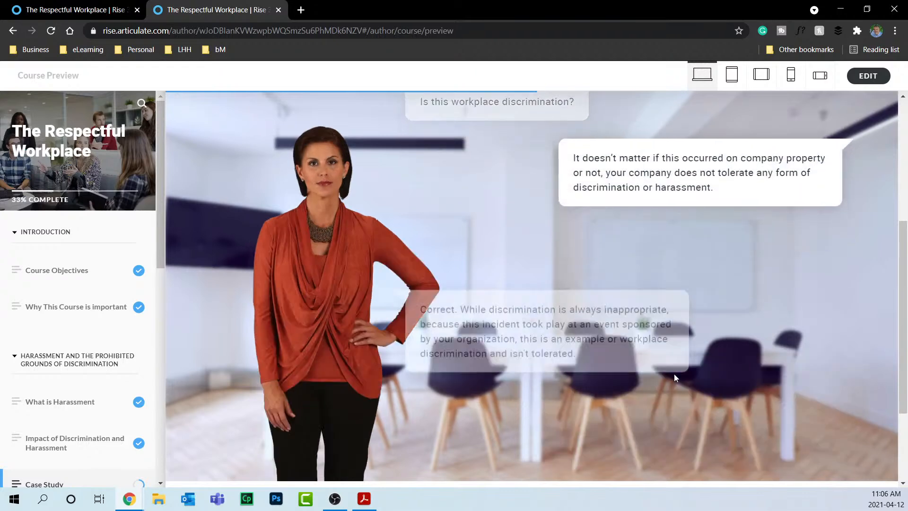
pyautogui.click(814, 445)
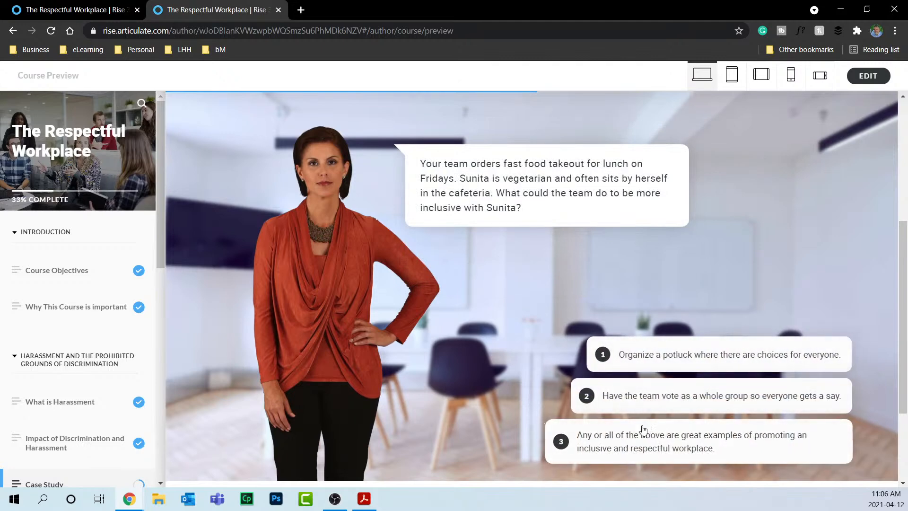
pyautogui.click(624, 435)
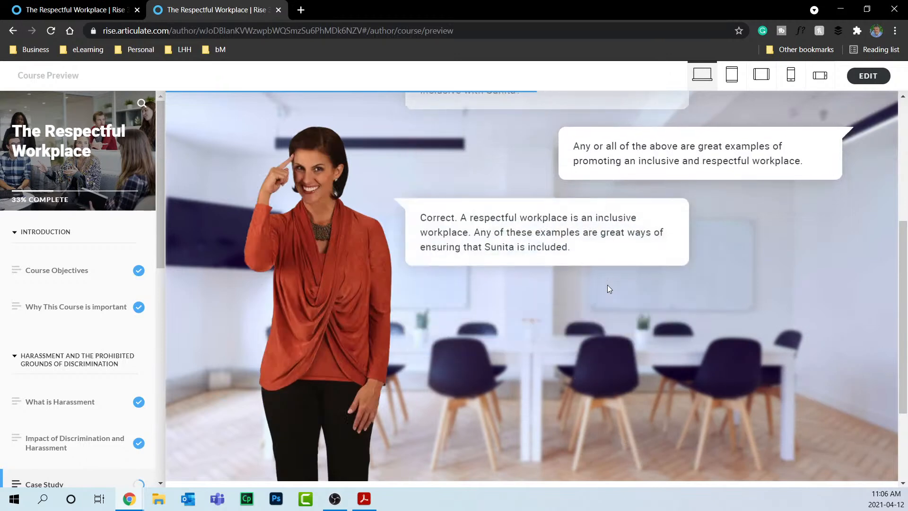
pyautogui.click(810, 446)
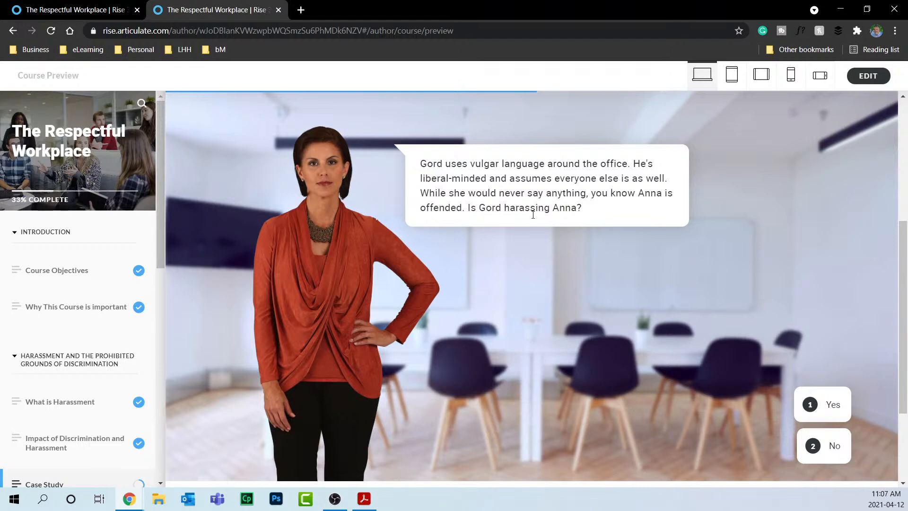
pyautogui.press('1')
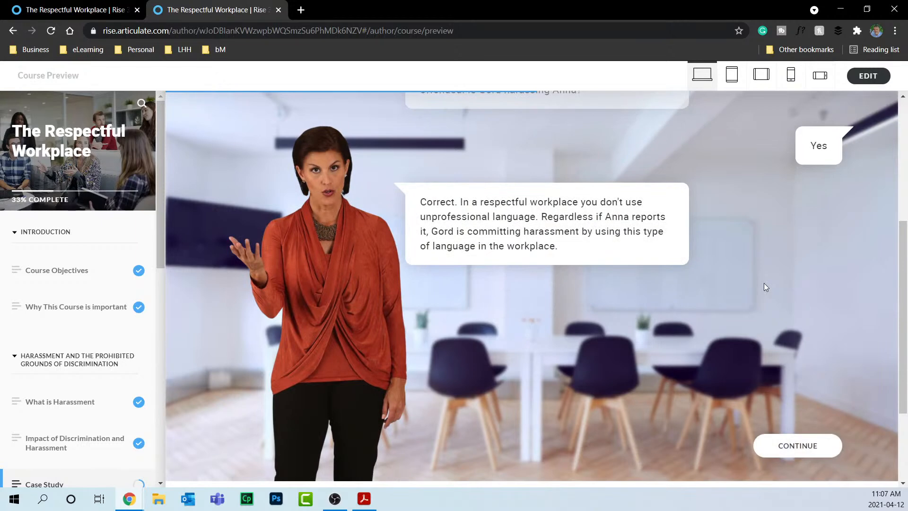
pyautogui.click(793, 445)
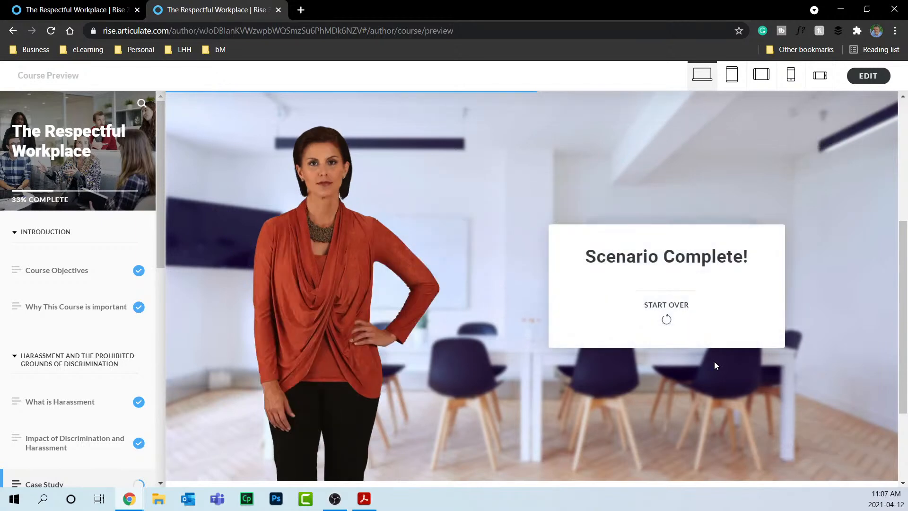
pyautogui.scroll(-3, 686, 416)
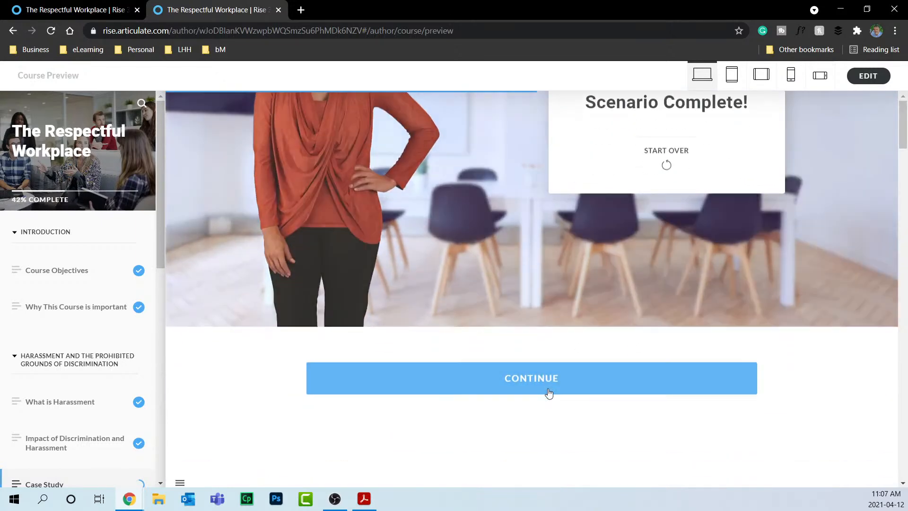
pyautogui.click(549, 393)
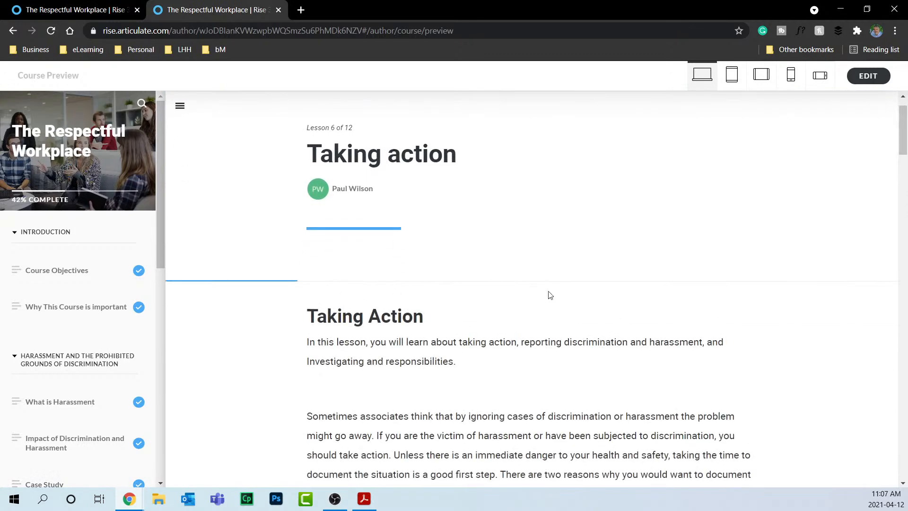
# Flip all four resolution step cards in Taking action, then exit the preview.
pyautogui.scroll(-5, 549, 253)
pyautogui.scroll(-3, 549, 253)
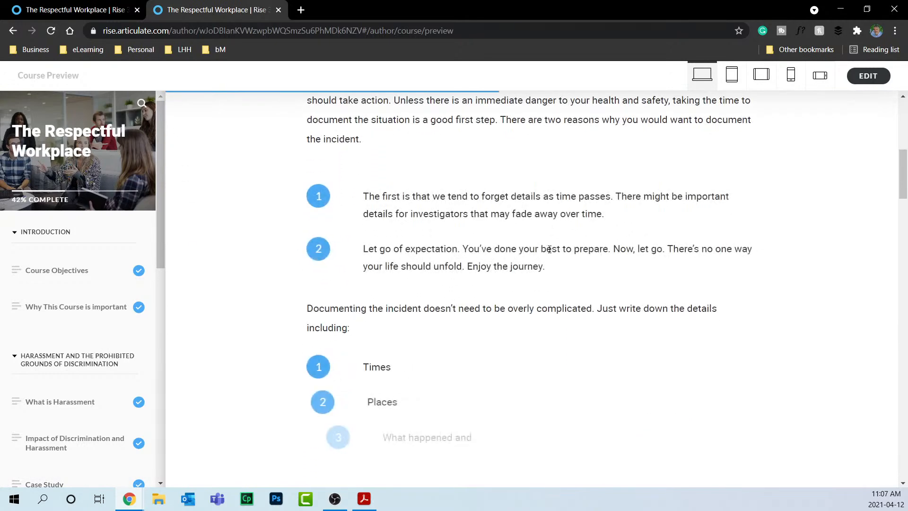
pyautogui.scroll(-3, 550, 253)
pyautogui.scroll(-7, 550, 253)
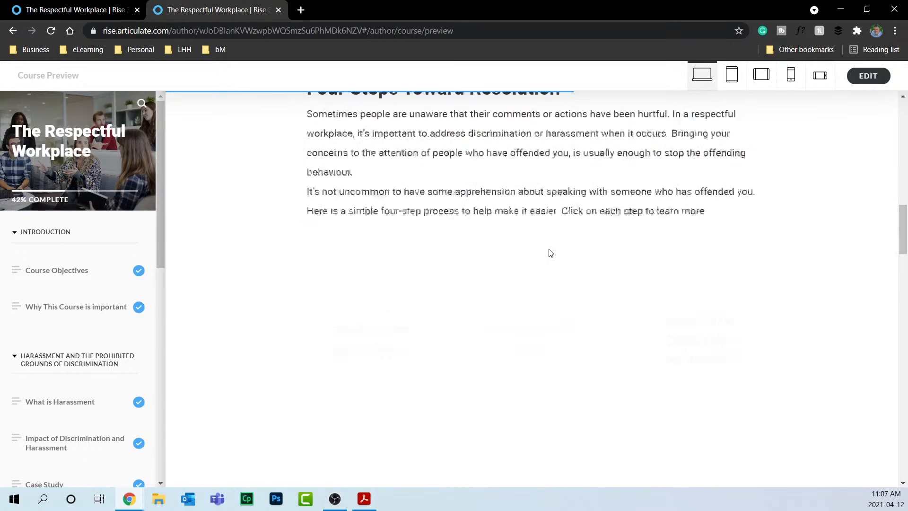
pyautogui.scroll(-2, 547, 254)
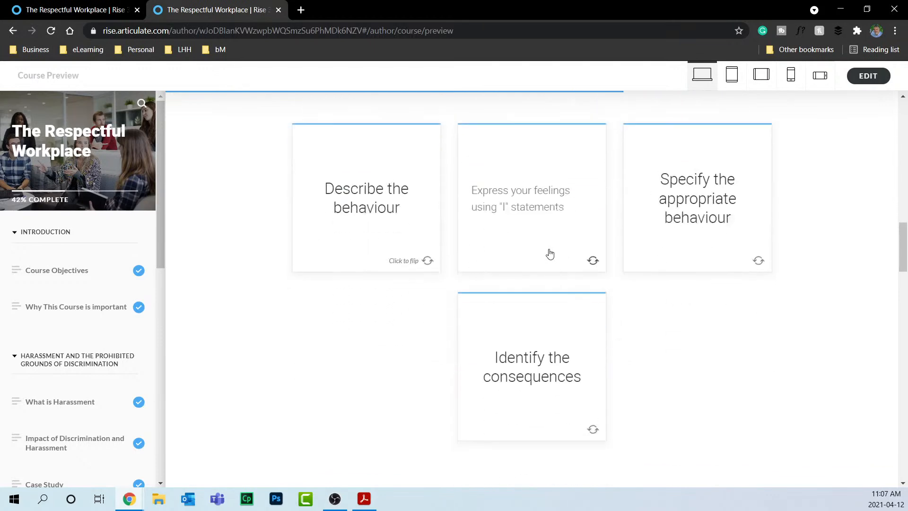
pyautogui.click(380, 202)
pyautogui.click(530, 223)
pyautogui.click(671, 222)
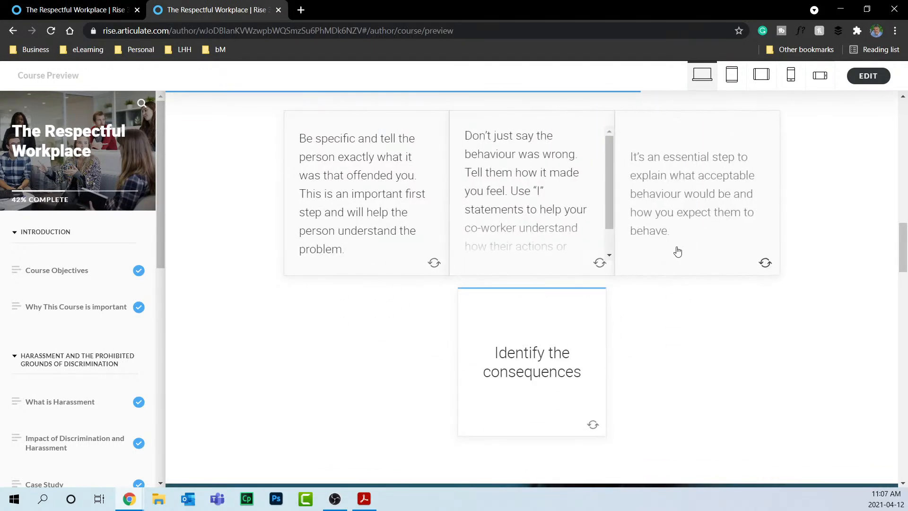
pyautogui.click(558, 343)
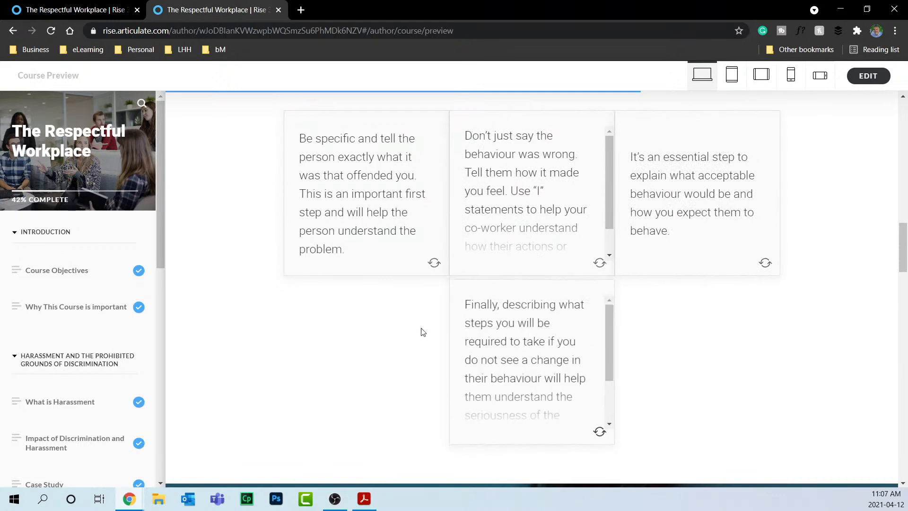
pyautogui.scroll(-3, 440, 331)
pyautogui.scroll(-3, 420, 327)
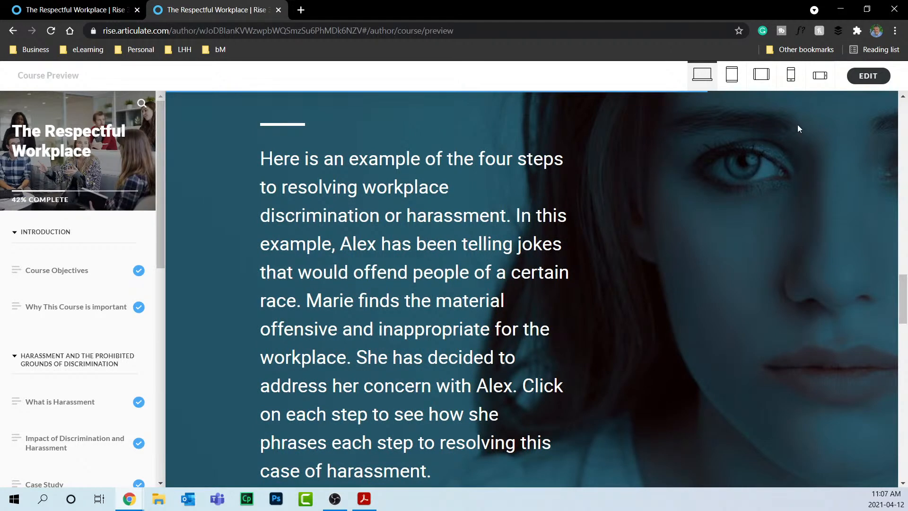
pyautogui.click(868, 76)
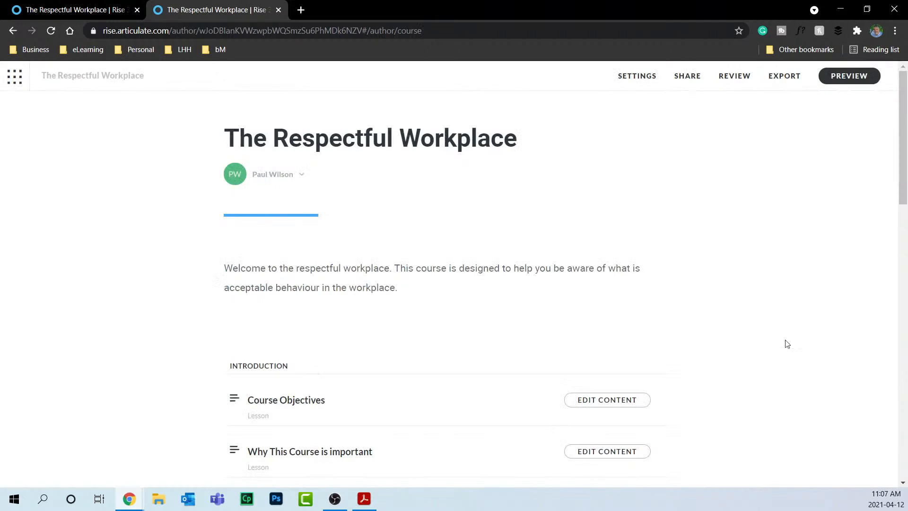
# Open the Impact of Discrimination and Harassment lesson in the editor, then return to the outline.
pyautogui.scroll(-7, 787, 343)
pyautogui.tripleClick(427, 251)
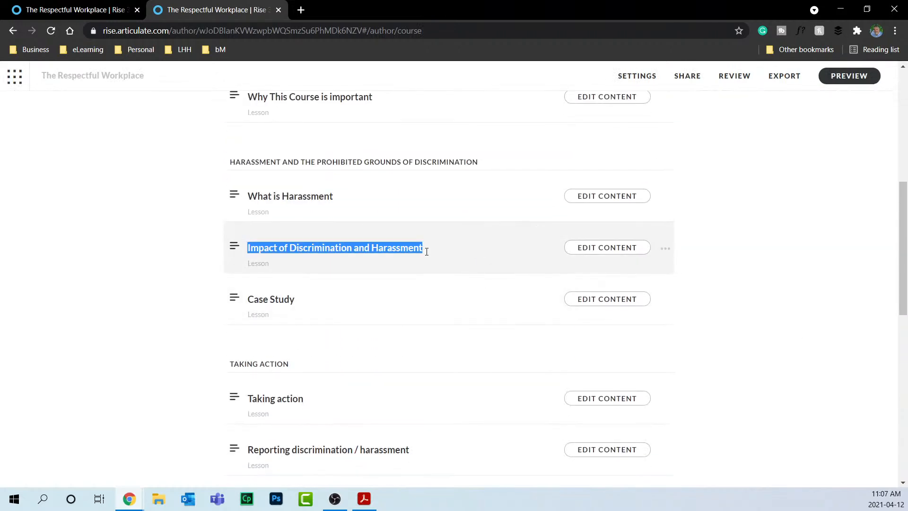
pyautogui.click(604, 247)
pyautogui.scroll(-7, 604, 245)
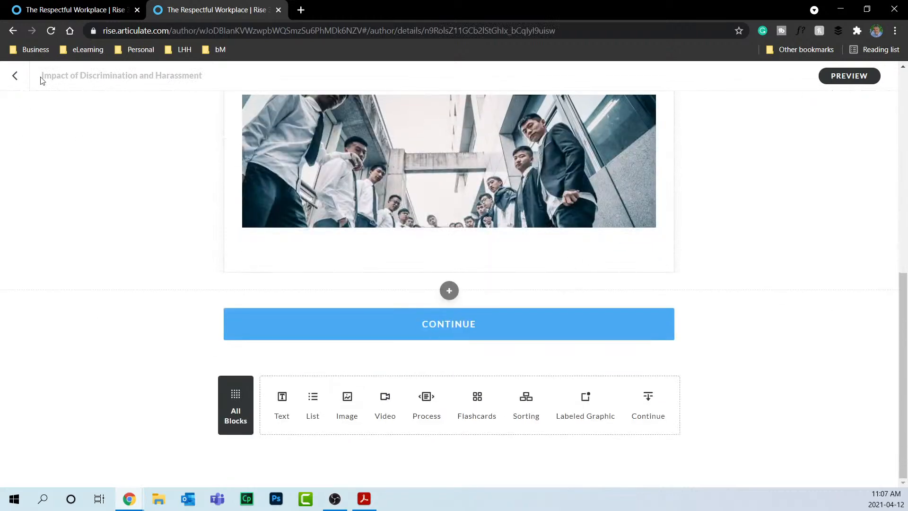
pyautogui.click(4, 70)
# Open the Taking action lesson for editing and scroll to its text-on-image block.
pyautogui.scroll(-6, 733, 306)
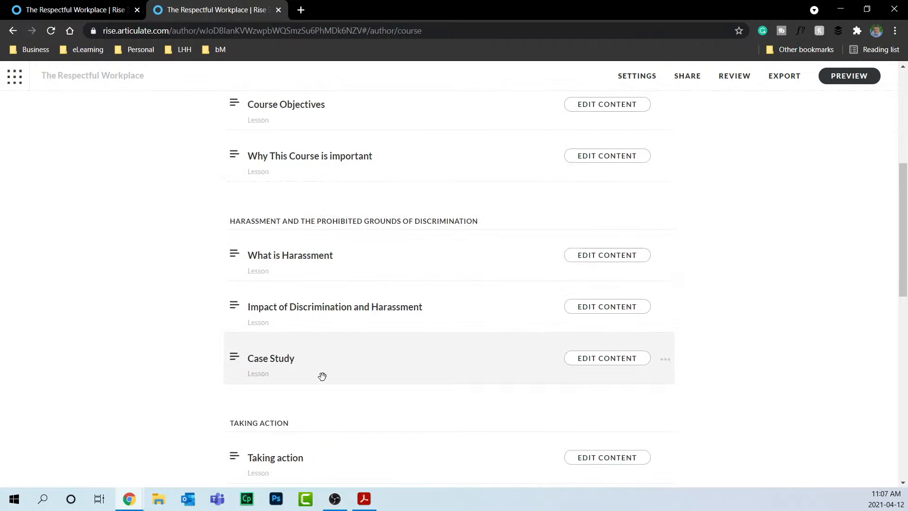
pyautogui.scroll(-3, 322, 376)
pyautogui.click(620, 340)
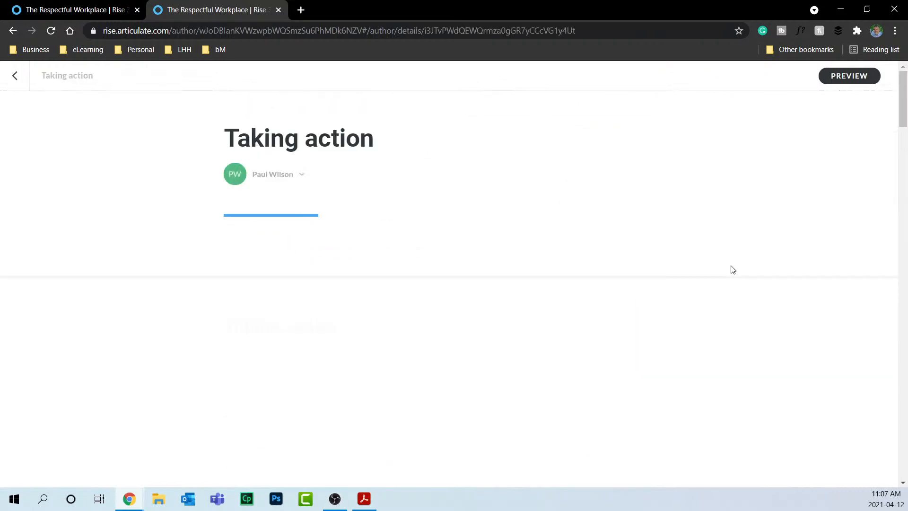
pyautogui.scroll(-6, 732, 270)
pyautogui.scroll(-14, 733, 270)
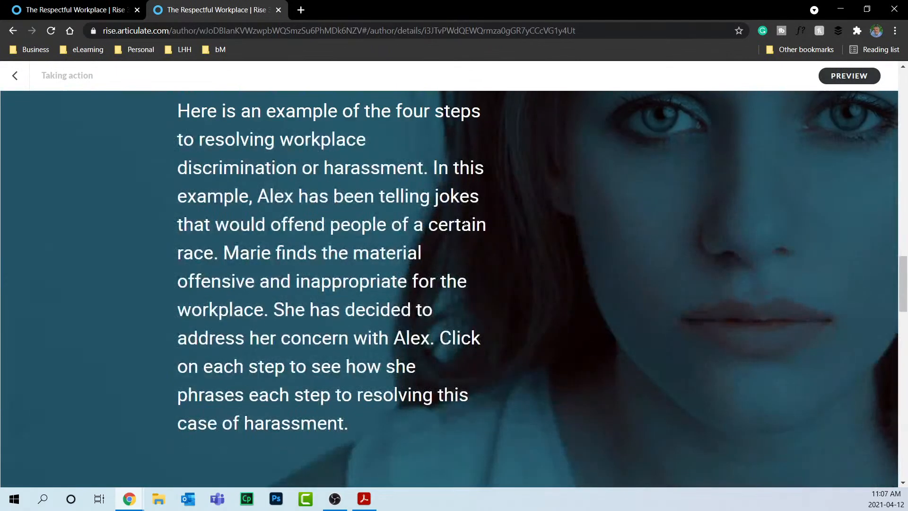
pyautogui.scroll(4, 547, 183)
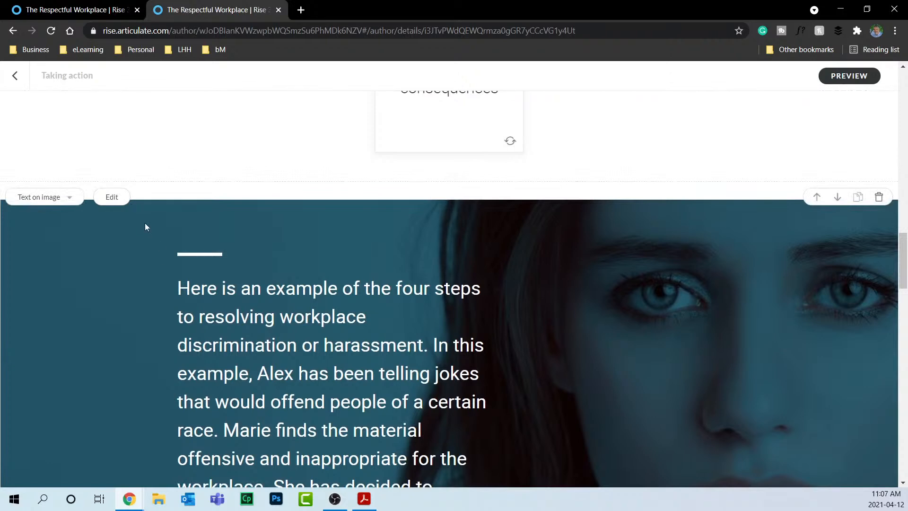
# Select the whole example paragraph over the photo and set its font size to 24.
pyautogui.click(112, 198)
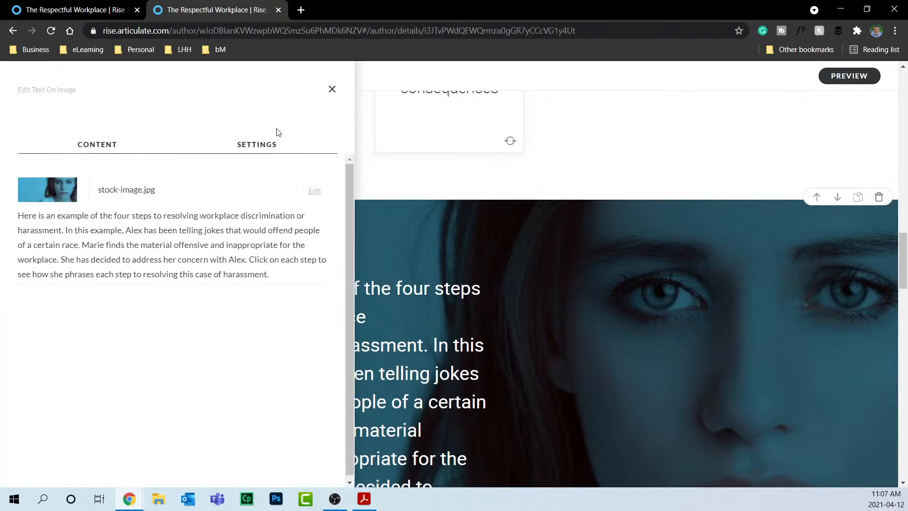
pyautogui.click(330, 89)
pyautogui.scroll(-3, 411, 248)
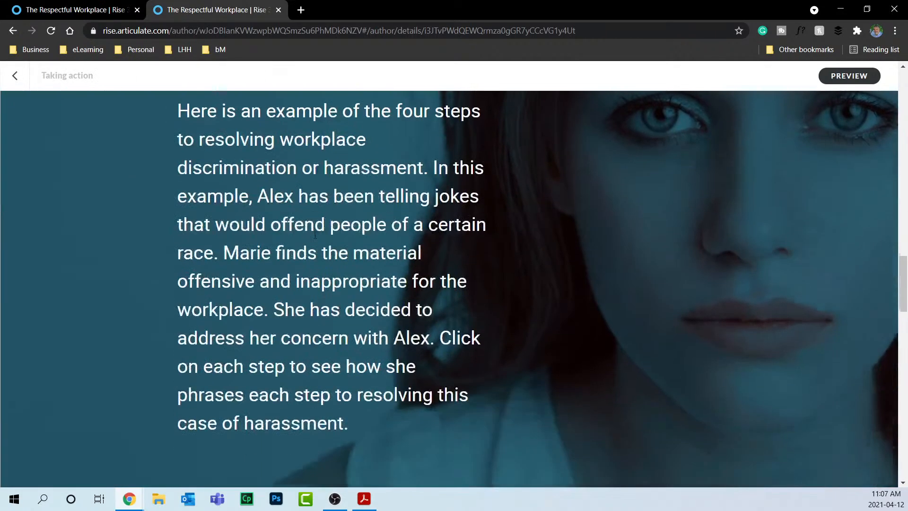
pyautogui.moveTo(178, 110); pyautogui.dragTo(352, 419)
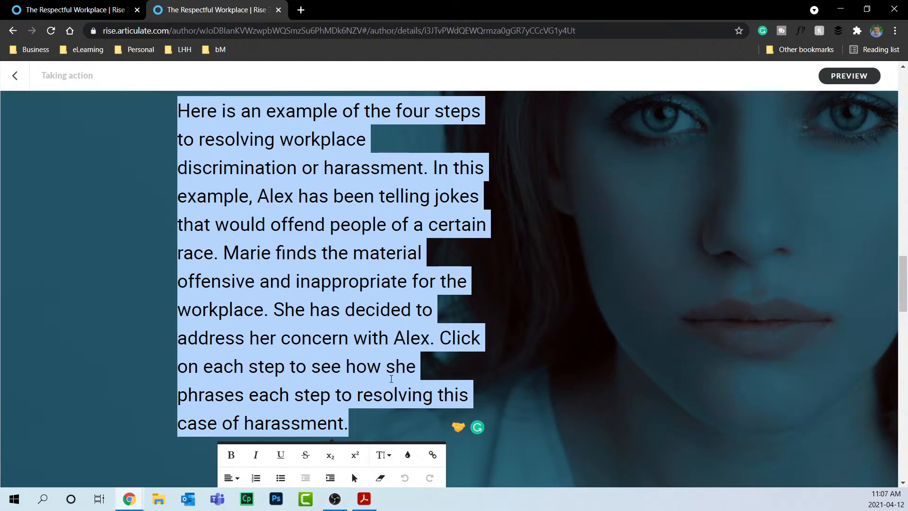
pyautogui.scroll(-2, 345, 271)
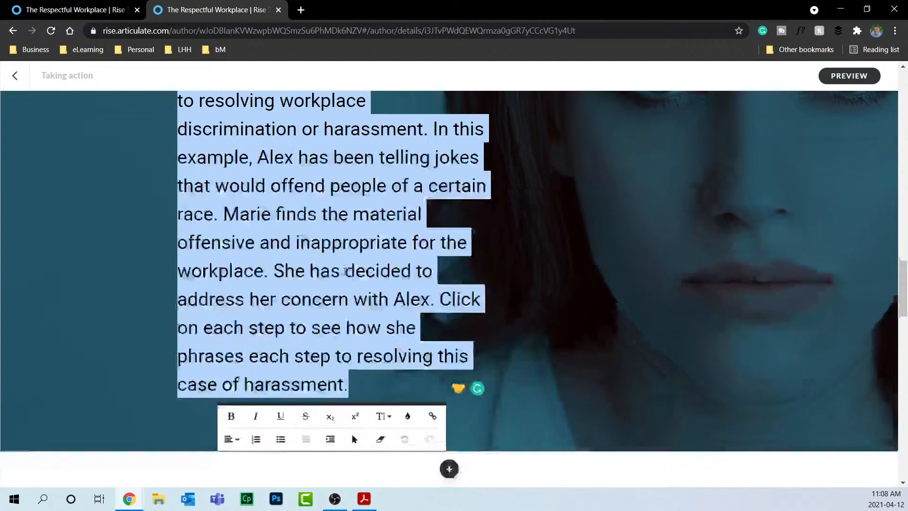
pyautogui.click(388, 401)
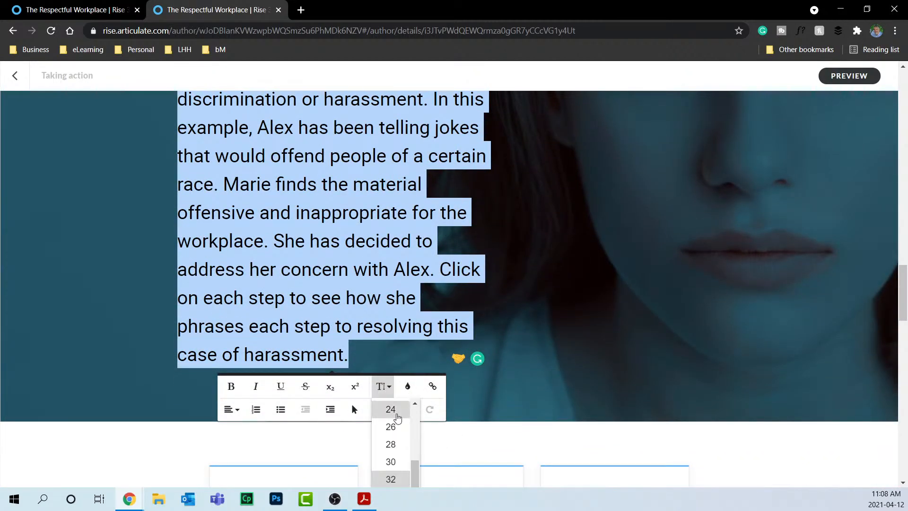
pyautogui.click(390, 409)
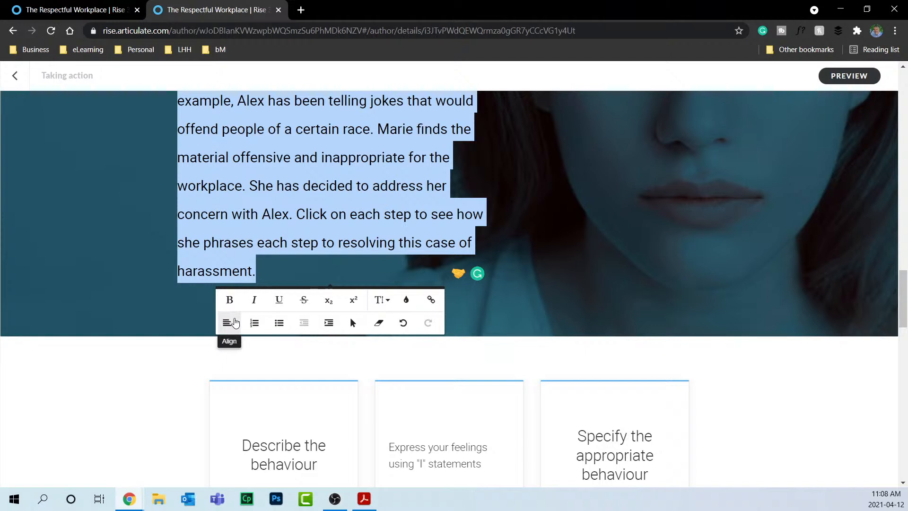
pyautogui.click(231, 322)
pyautogui.click(234, 322)
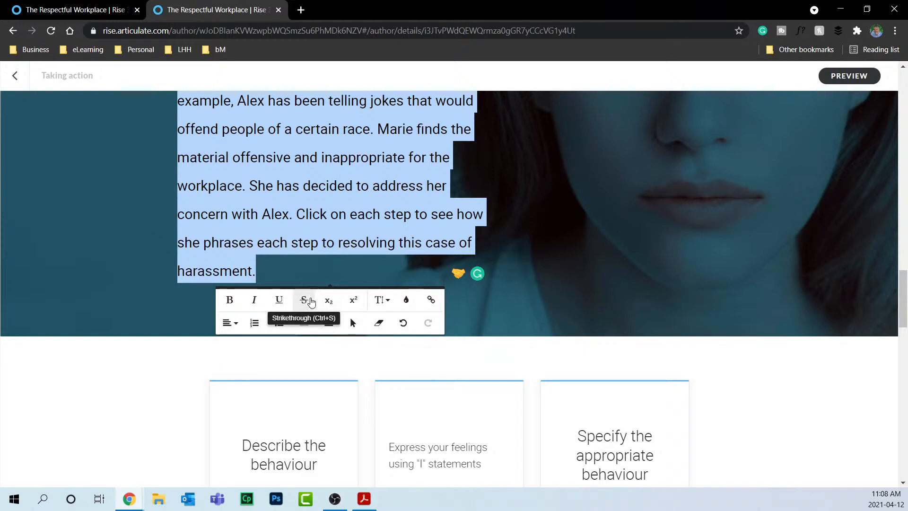
pyautogui.click(376, 237)
pyautogui.scroll(5, 383, 231)
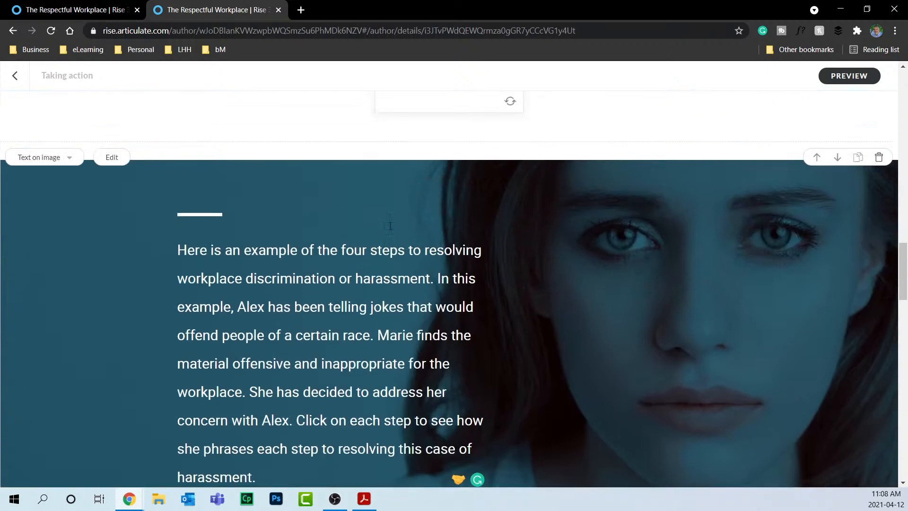
pyautogui.scroll(-2, 392, 227)
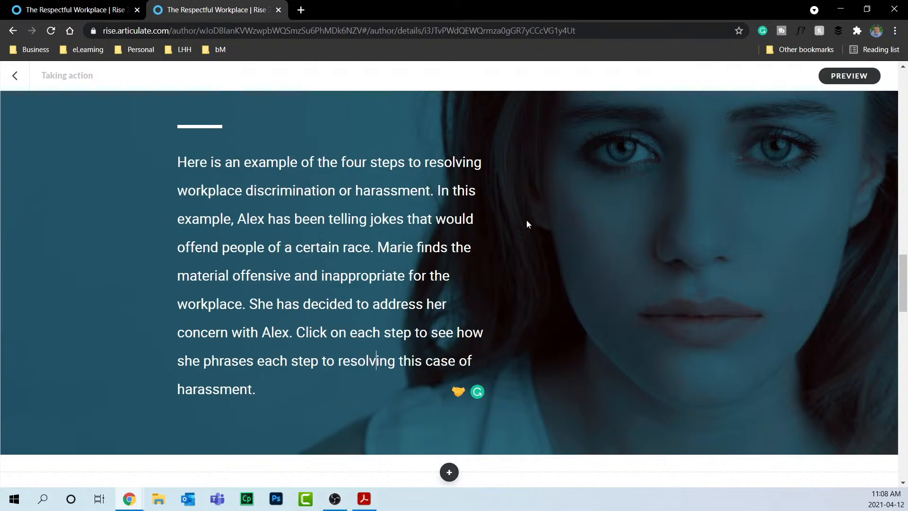
# Reorder the sorting cards: new behaviour first, "I" statements second, Describe last; submit, getting Incorrect.
pyautogui.scroll(-10, 690, 296)
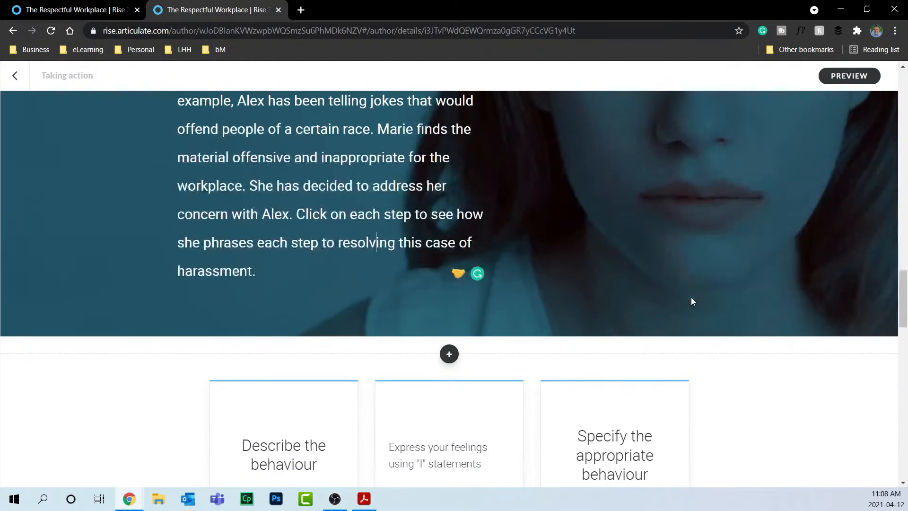
pyautogui.scroll(-6, 691, 297)
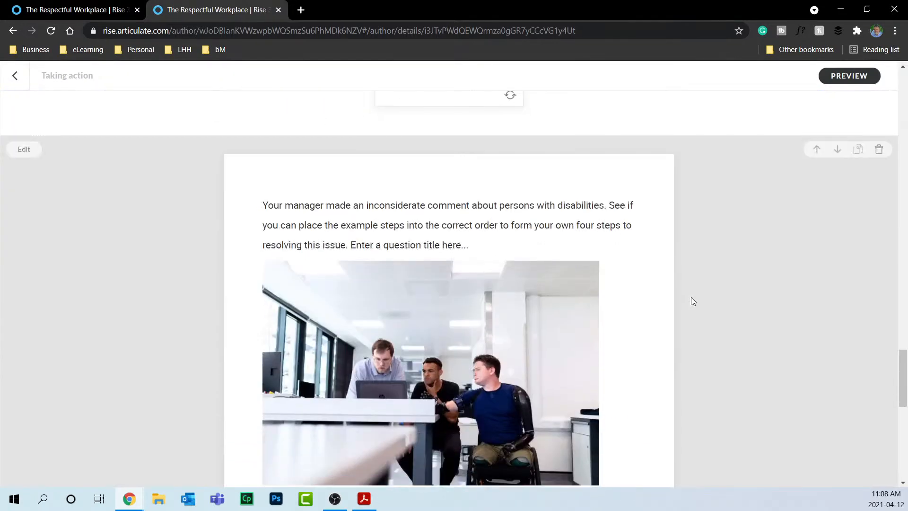
pyautogui.scroll(-5, 691, 297)
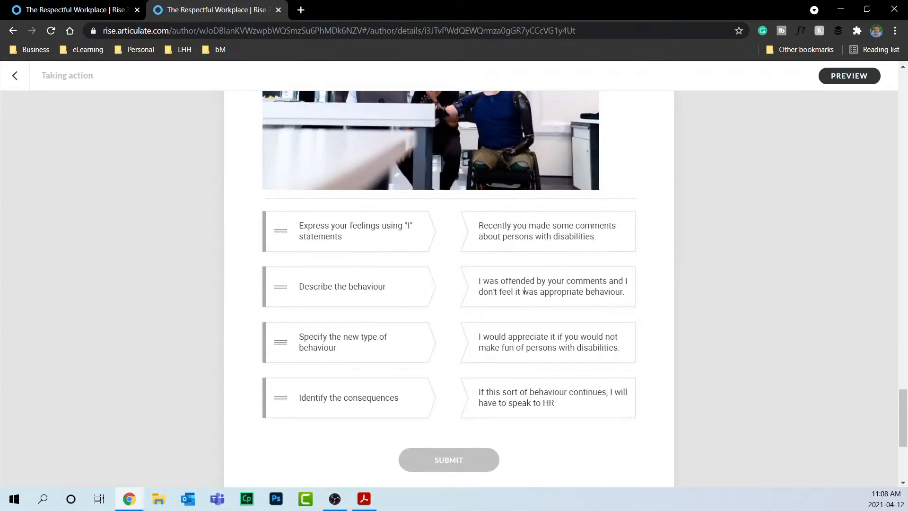
pyautogui.moveTo(389, 239); pyautogui.dragTo(409, 292)
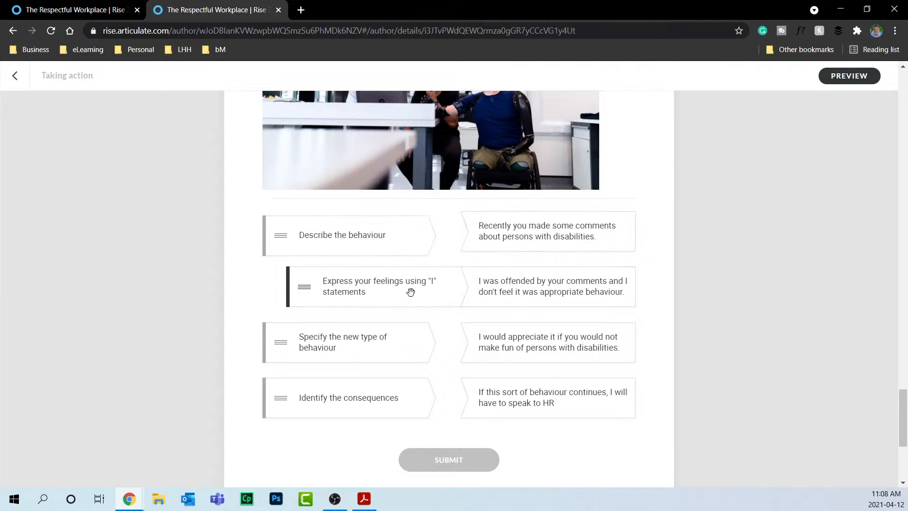
pyautogui.moveTo(363, 341); pyautogui.dragTo(395, 237)
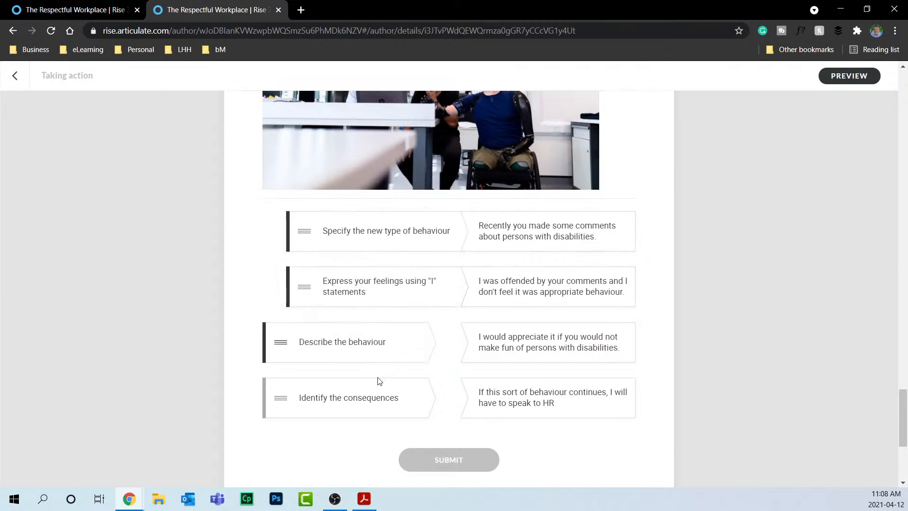
pyautogui.moveTo(371, 355); pyautogui.dragTo(420, 406)
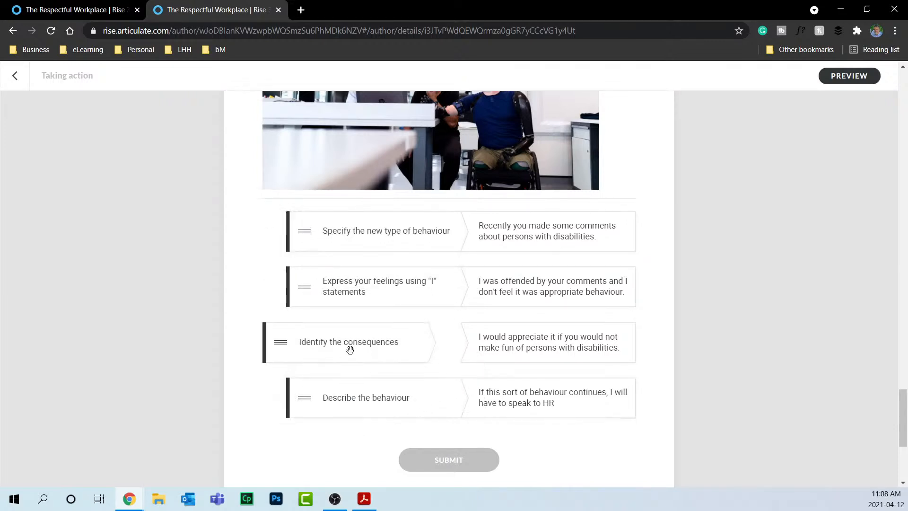
pyautogui.click(471, 461)
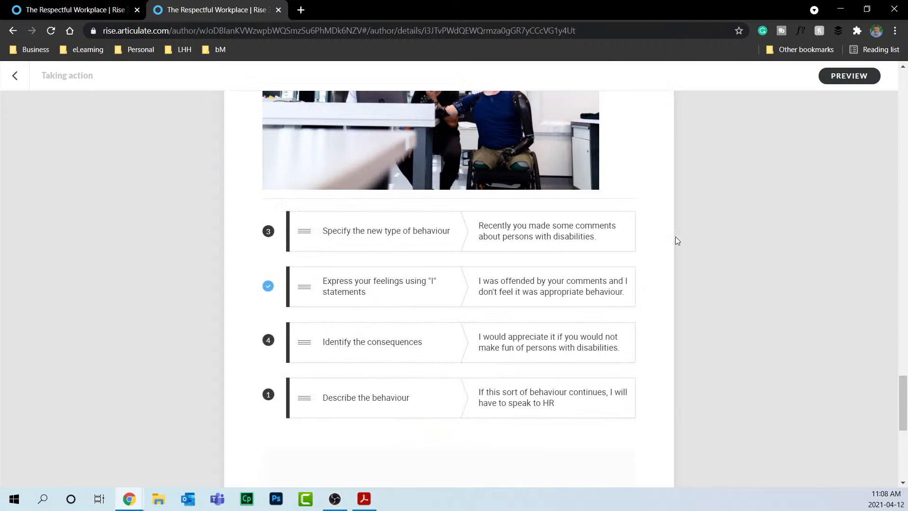
pyautogui.scroll(-4, 709, 327)
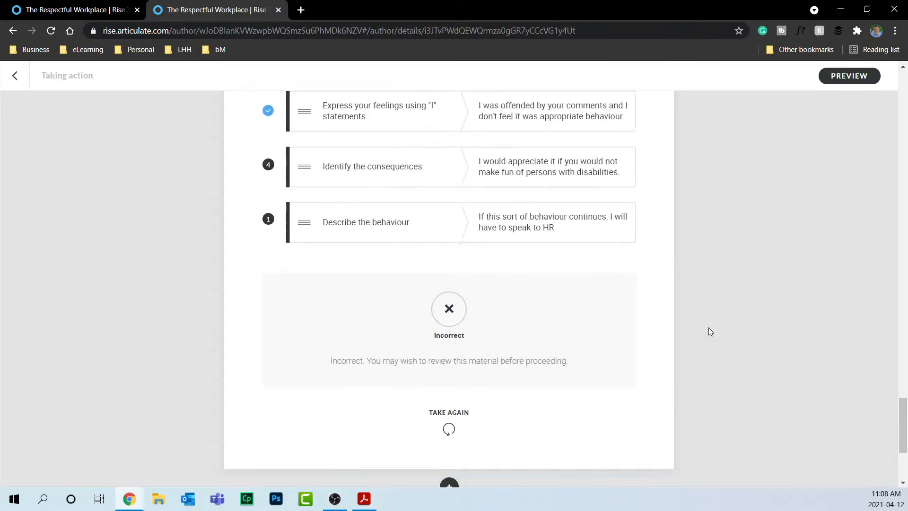
pyautogui.scroll(-4, 708, 328)
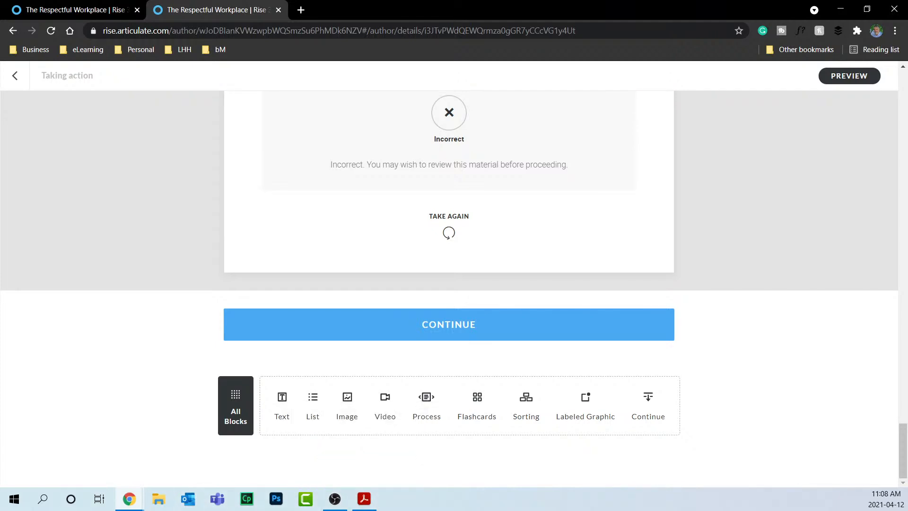
pyautogui.click(335, 499)
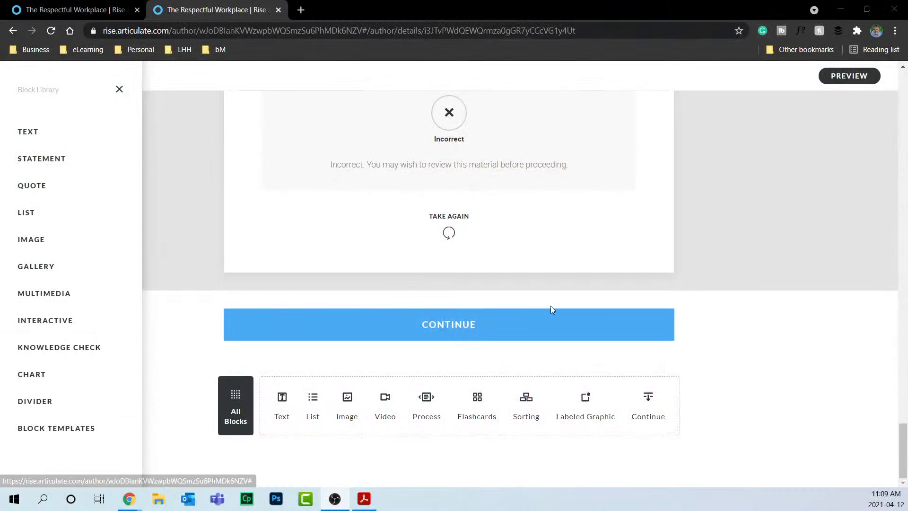
pyautogui.click(118, 97)
pyautogui.scroll(20, 126, 135)
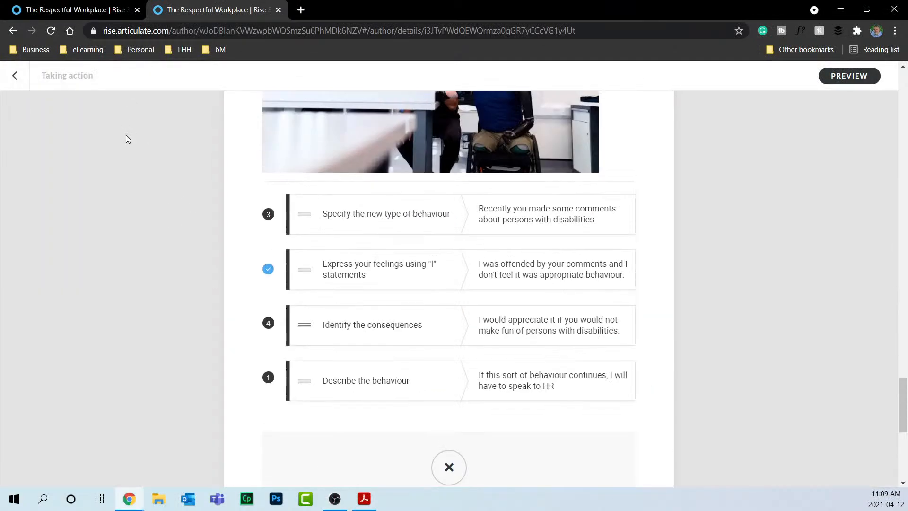
pyautogui.scroll(17, 125, 136)
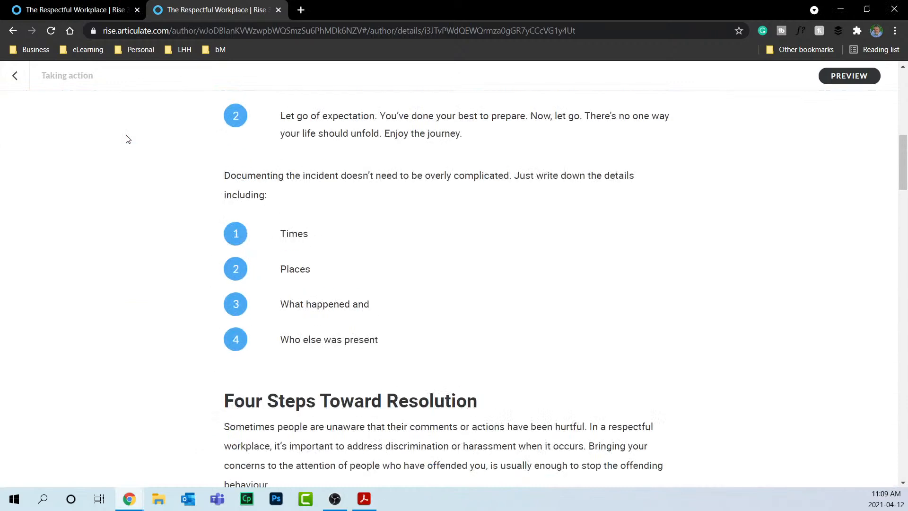
# Open the Assessment quiz in the editor, select its first question, and launch the lesson preview.
pyautogui.click(14, 75)
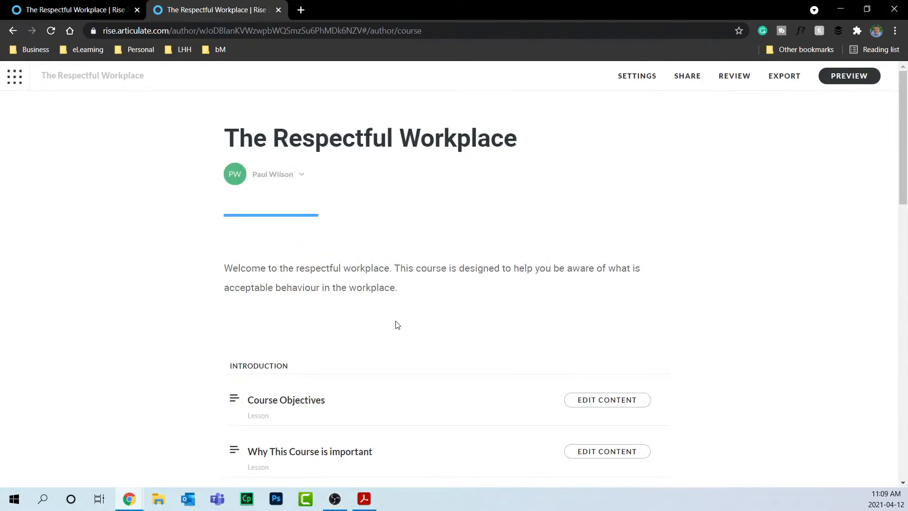
pyautogui.scroll(-15, 599, 338)
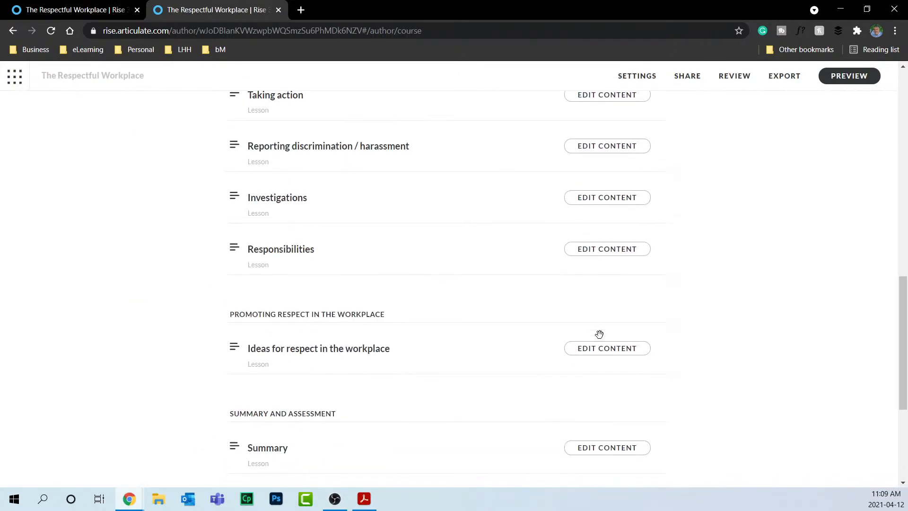
pyautogui.scroll(-2, 599, 334)
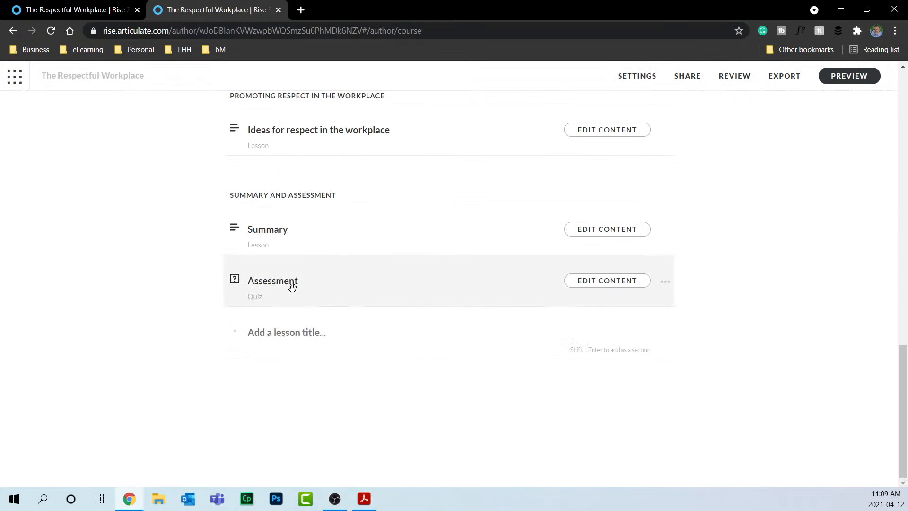
pyautogui.click(601, 284)
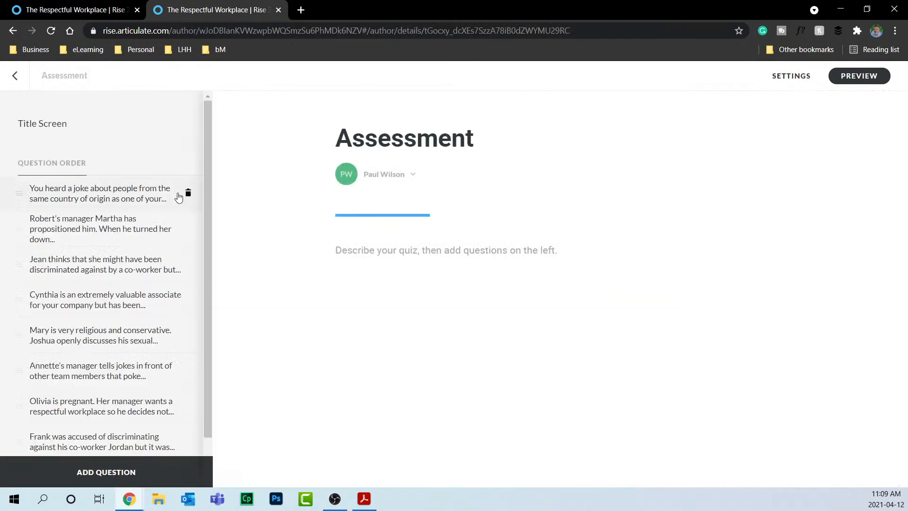
pyautogui.click(124, 191)
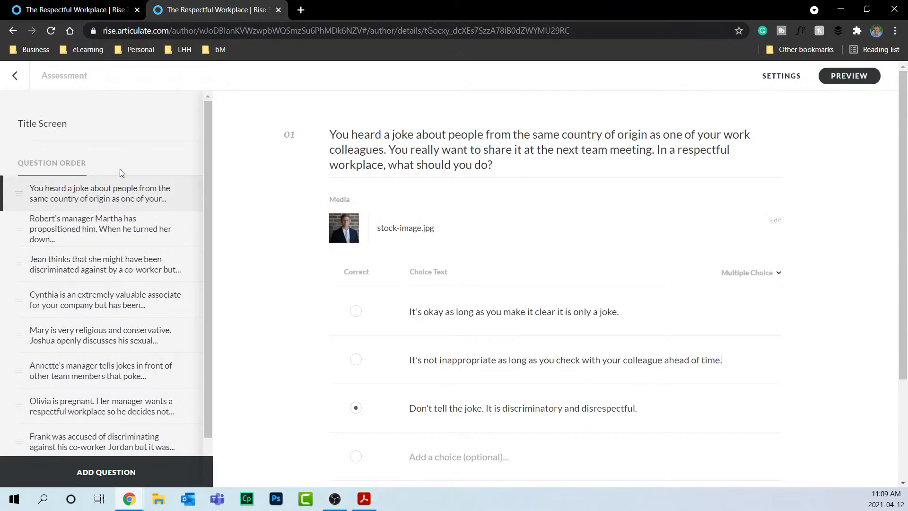
pyautogui.click(867, 79)
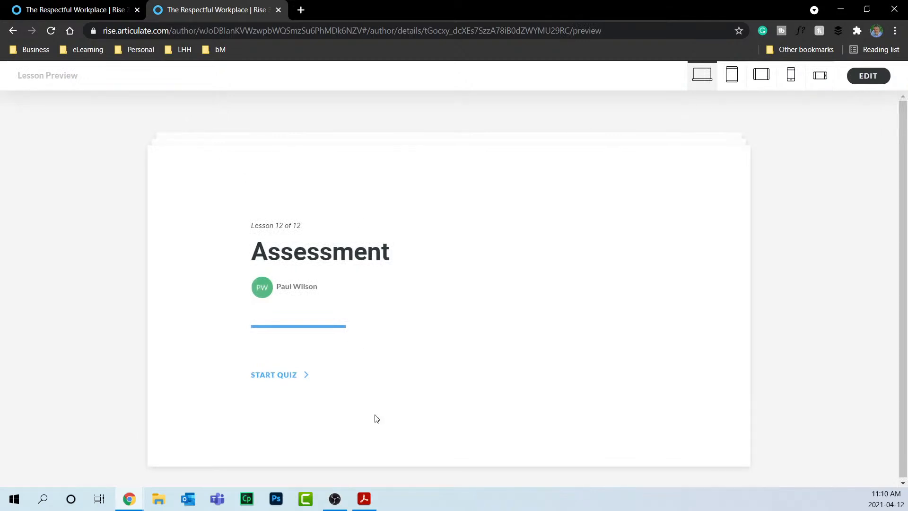
# Start the quiz and answer question one correctly with "Don't tell the joke".
pyautogui.click(286, 376)
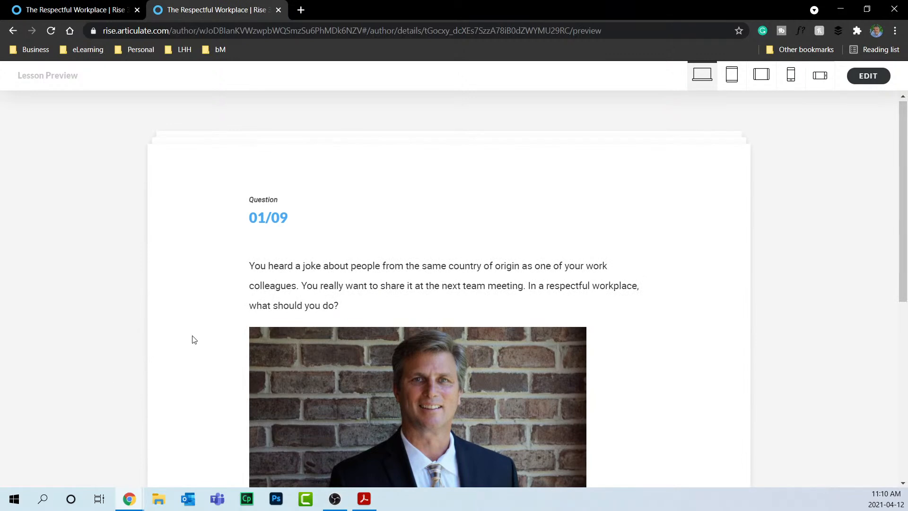
pyautogui.scroll(-4, 193, 338)
pyautogui.scroll(-2, 279, 282)
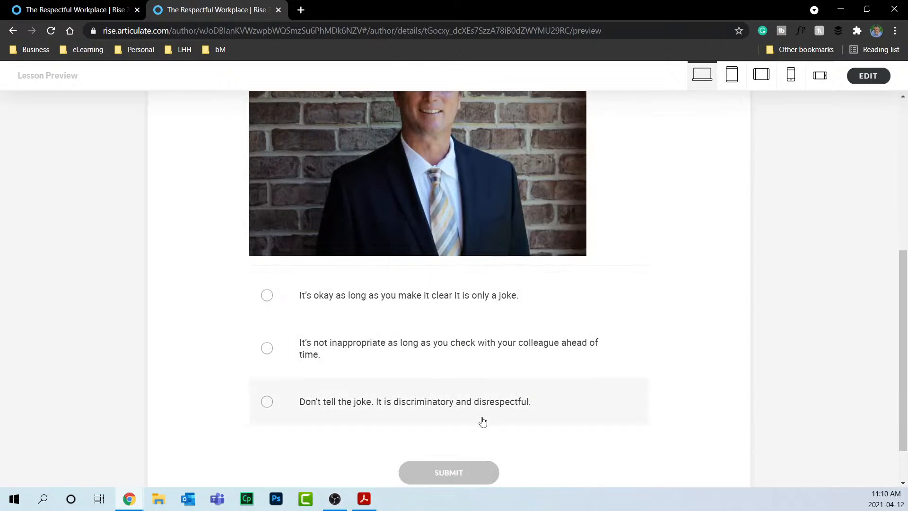
pyautogui.click(464, 403)
pyautogui.click(457, 470)
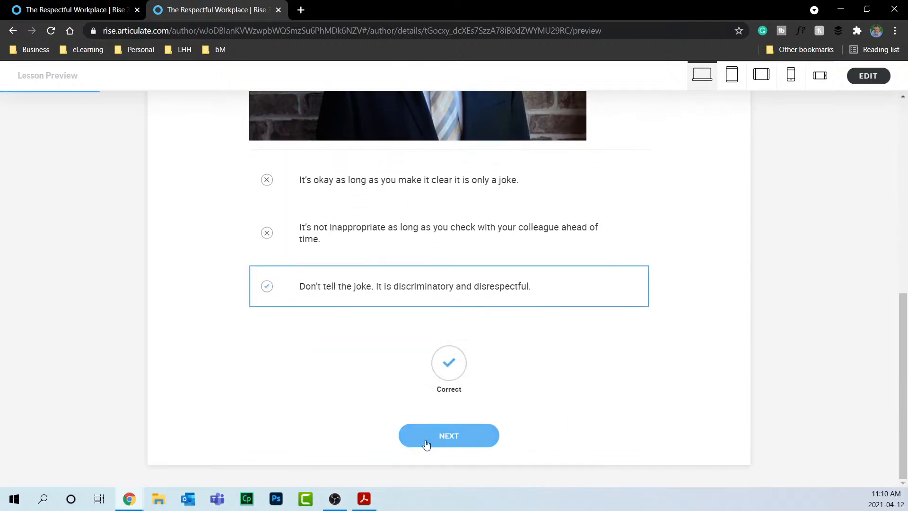
pyautogui.click(428, 443)
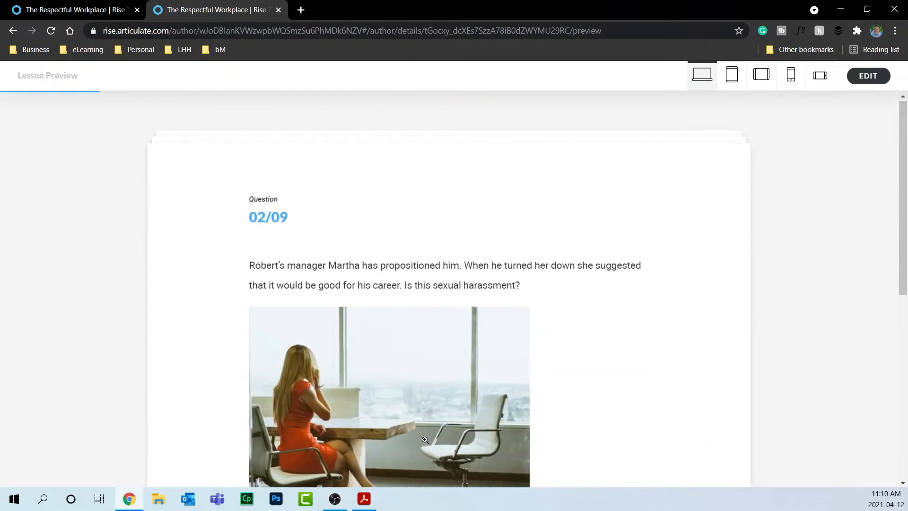
# Answer question two with the conditions-of-employment option and advance to question 03/09.
pyautogui.scroll(-1, 461, 308)
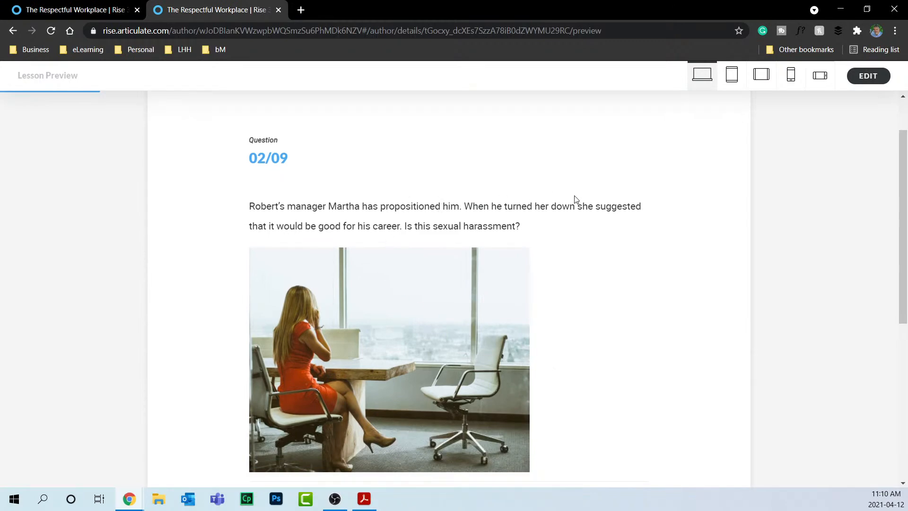
pyautogui.scroll(-5, 600, 255)
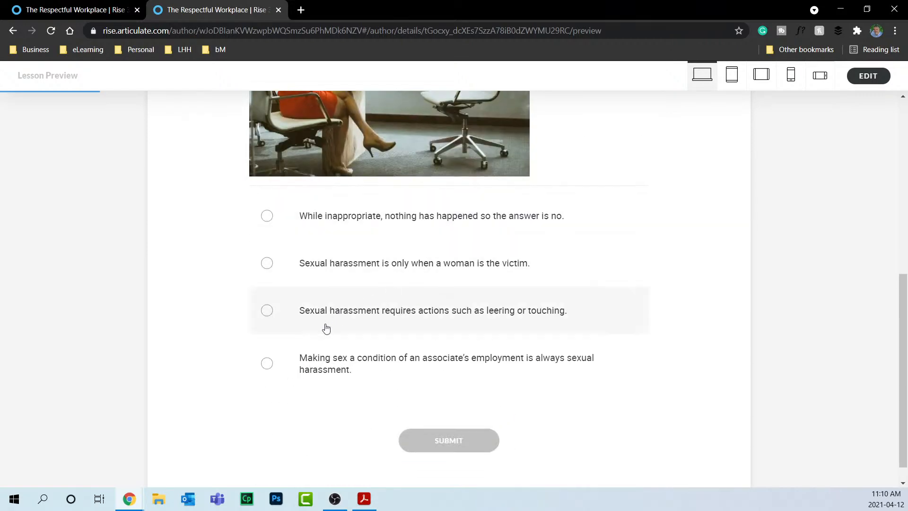
pyautogui.click(313, 372)
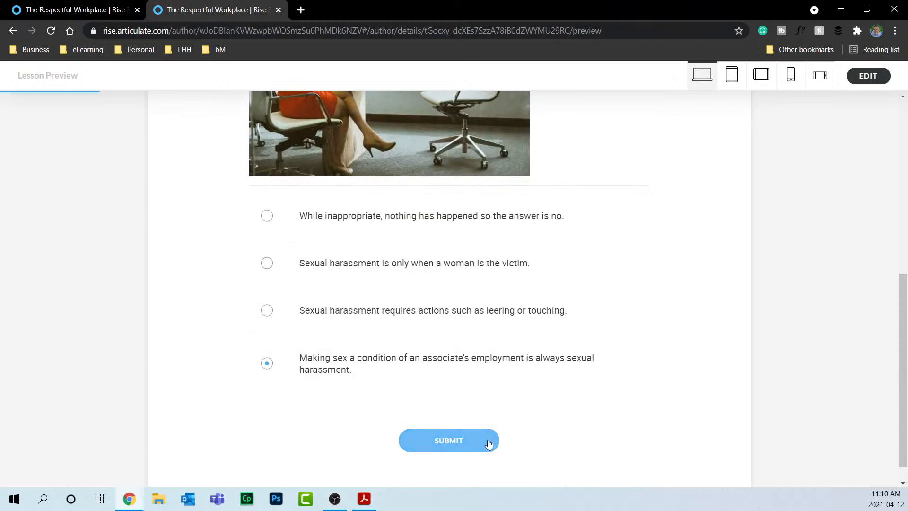
pyautogui.click(461, 439)
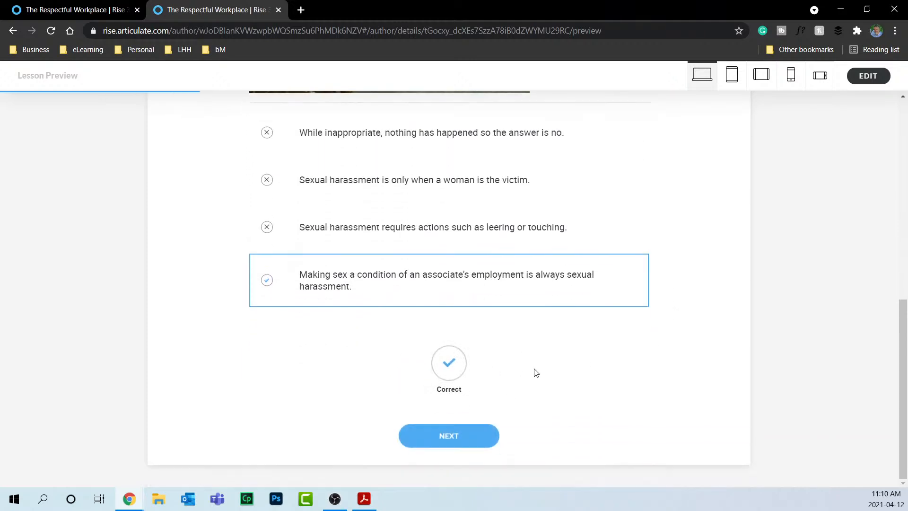
pyautogui.click(450, 434)
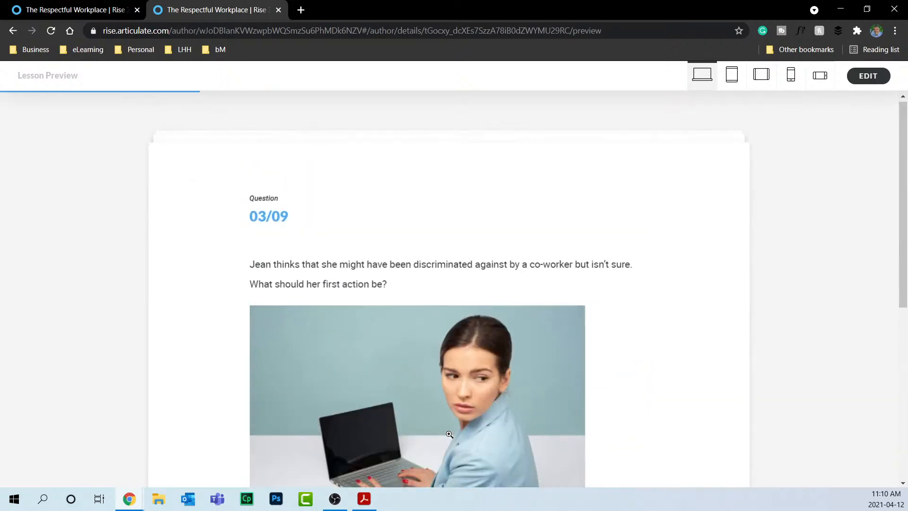